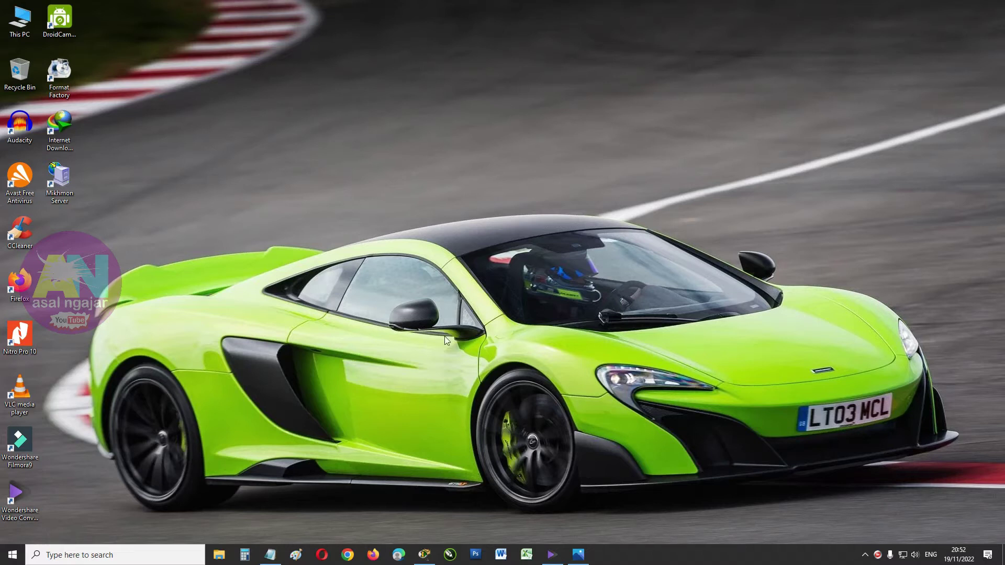
{"action": "right_click", "coordinate": [449, 323]}
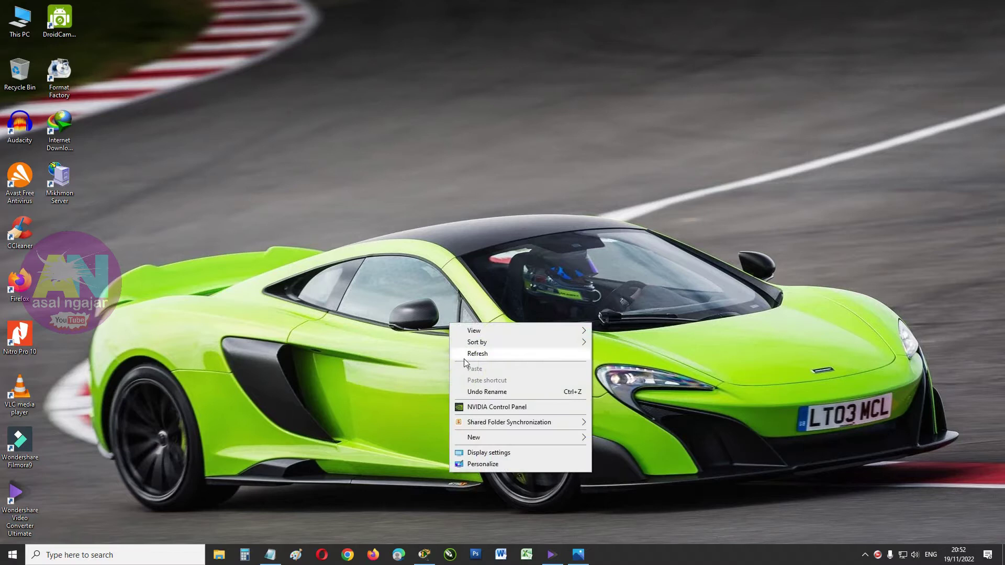
{"action": "left_click", "coordinate": [464, 358]}
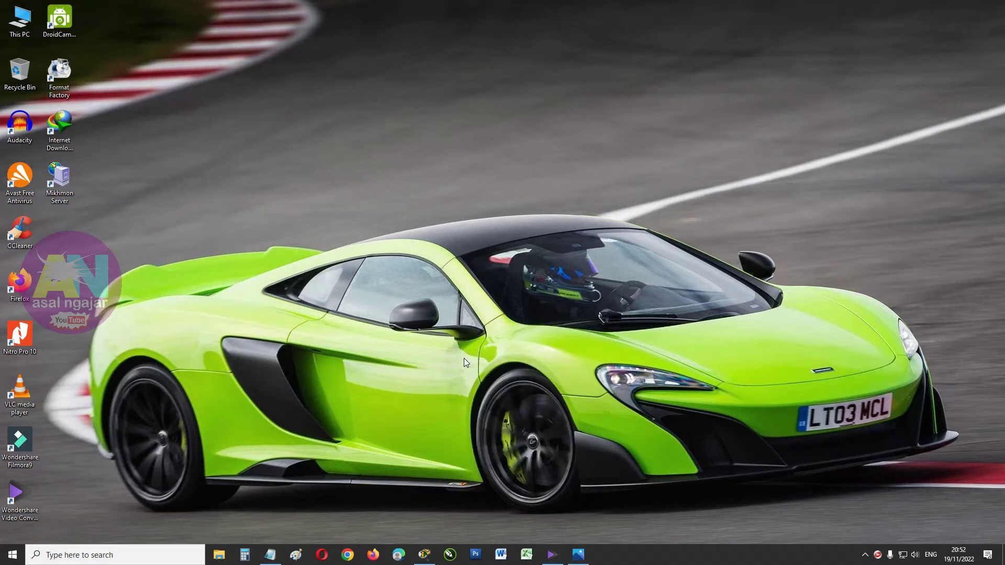
{"action": "right_click", "coordinate": [464, 358]}
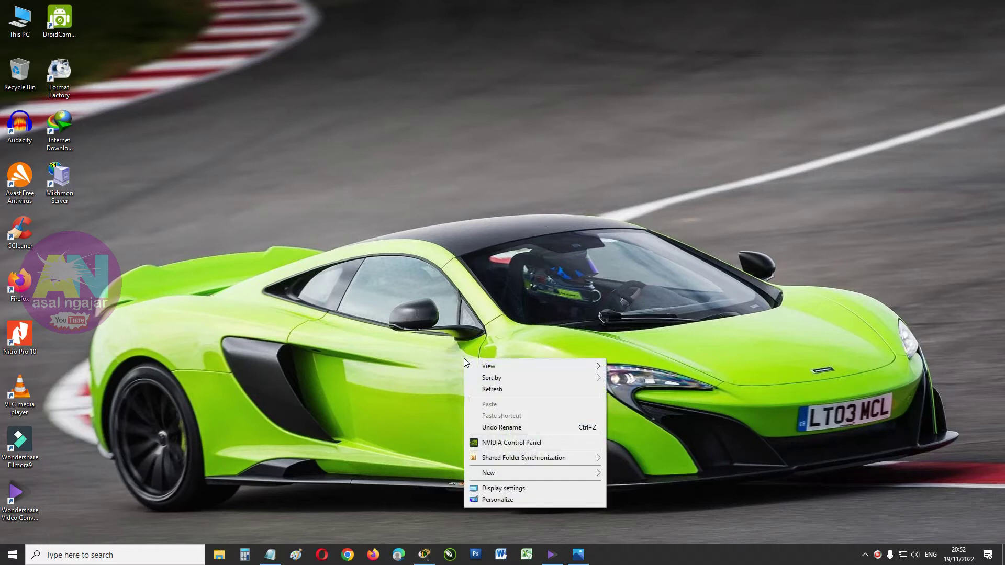
{"action": "left_click", "coordinate": [476, 391]}
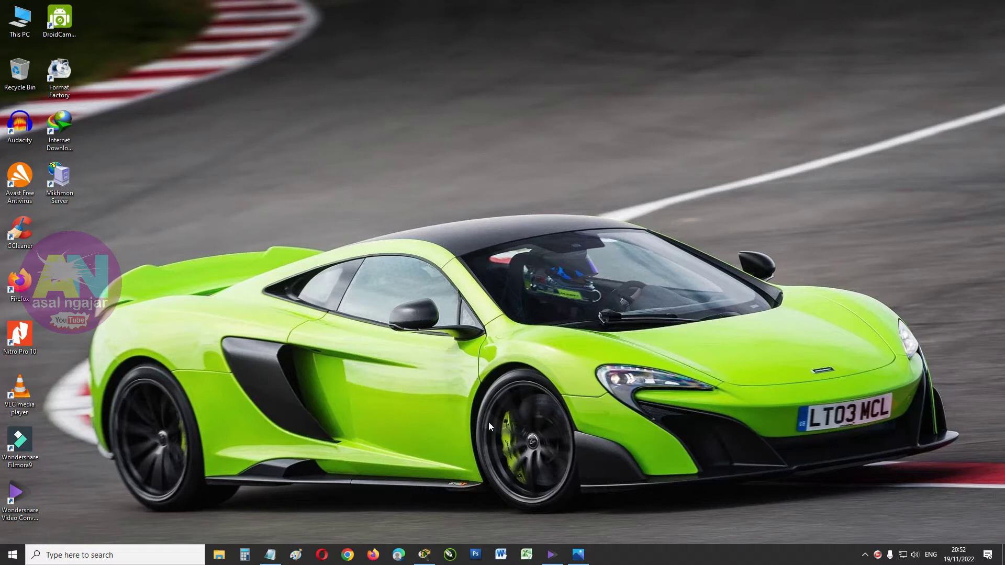
Step: Review the wan.png reference topology and, after switching to Cisco Packet Tracer, the required device list in the simulasi Notepad file
{"action": "left_click", "coordinate": [578, 556]}
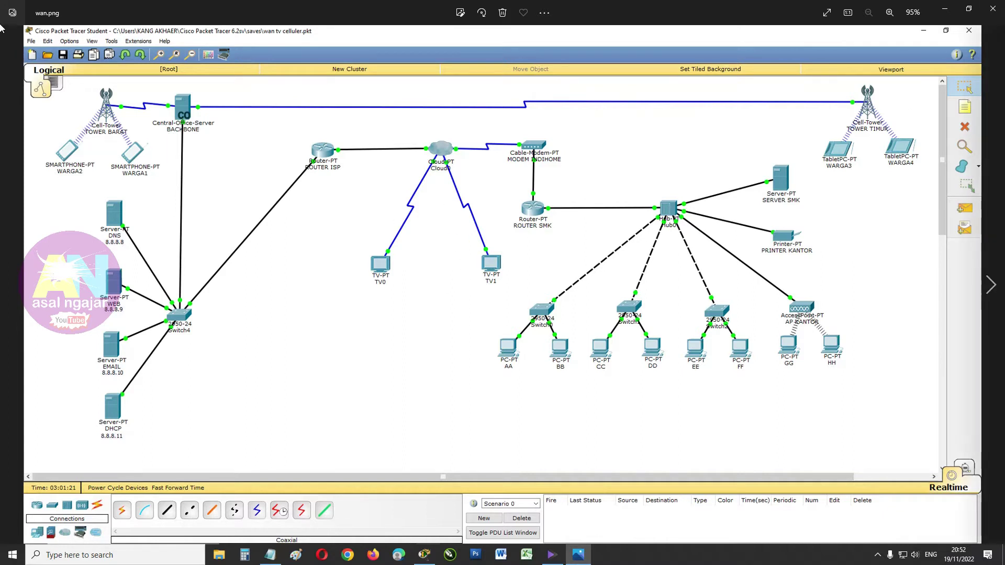
{"action": "left_click", "coordinate": [992, 12]}
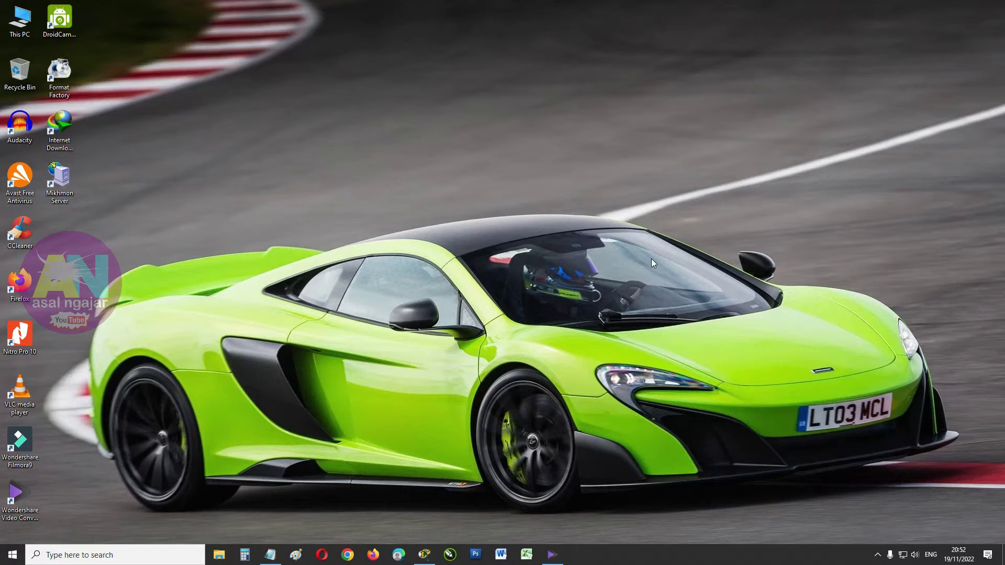
{"action": "left_click", "coordinate": [424, 554]}
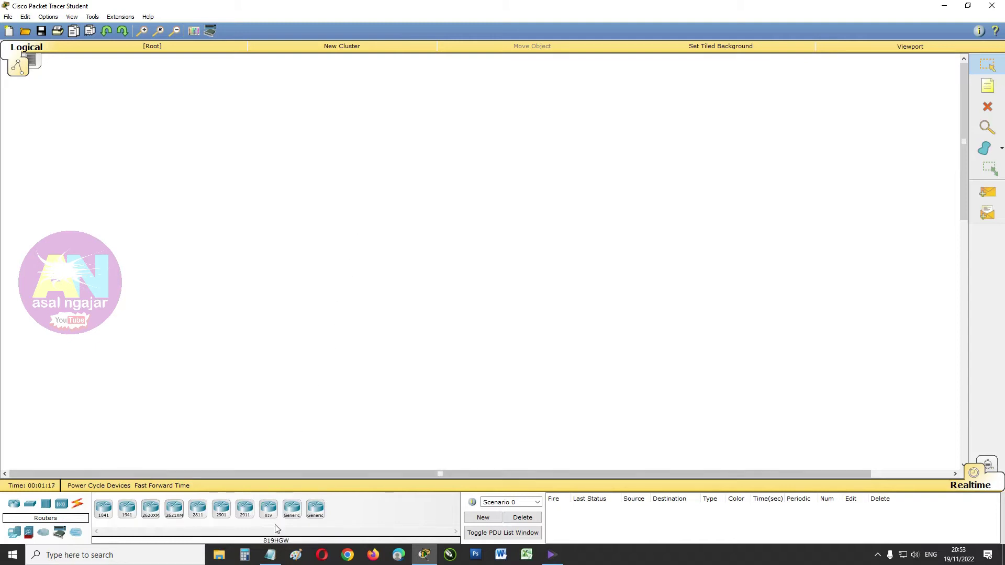
{"action": "left_click", "coordinate": [270, 555]}
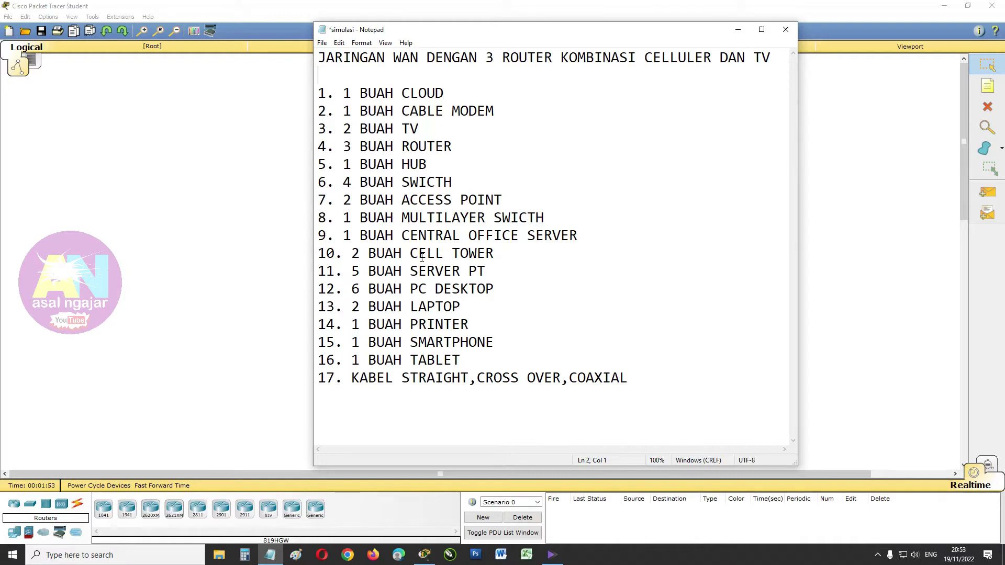
{"action": "left_click", "coordinate": [741, 30]}
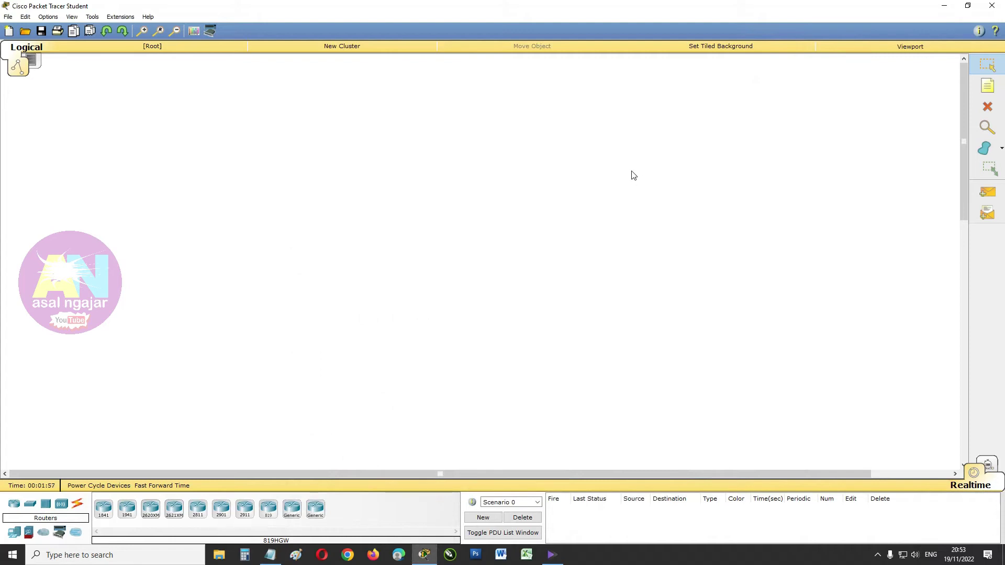
Step: Place six PC-PT desktops in a horizontal row along the lower right of the workspace and level PC3 and PC4 with the others
{"action": "left_click", "coordinate": [14, 532]}
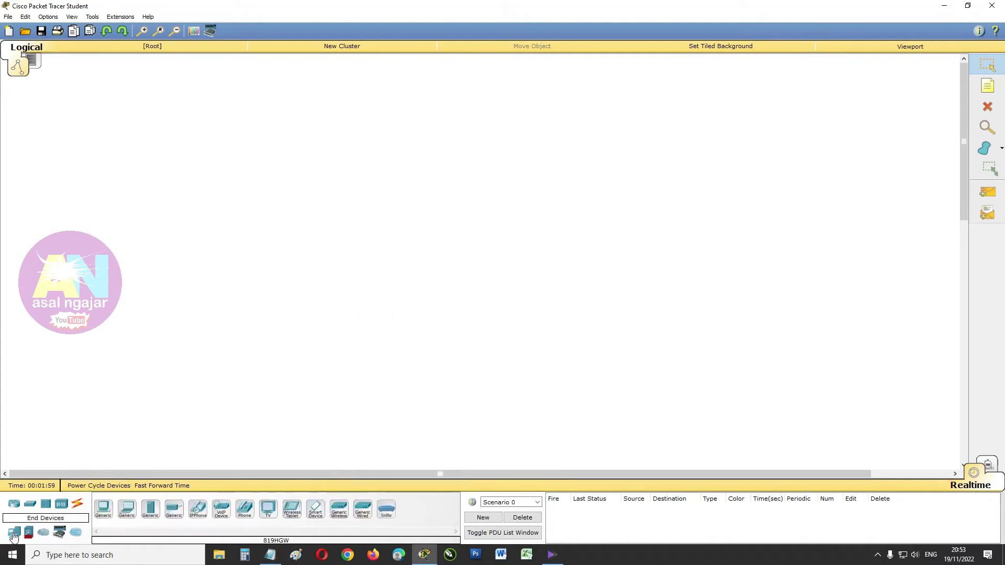
{"action": "left_click", "coordinate": [103, 510]}
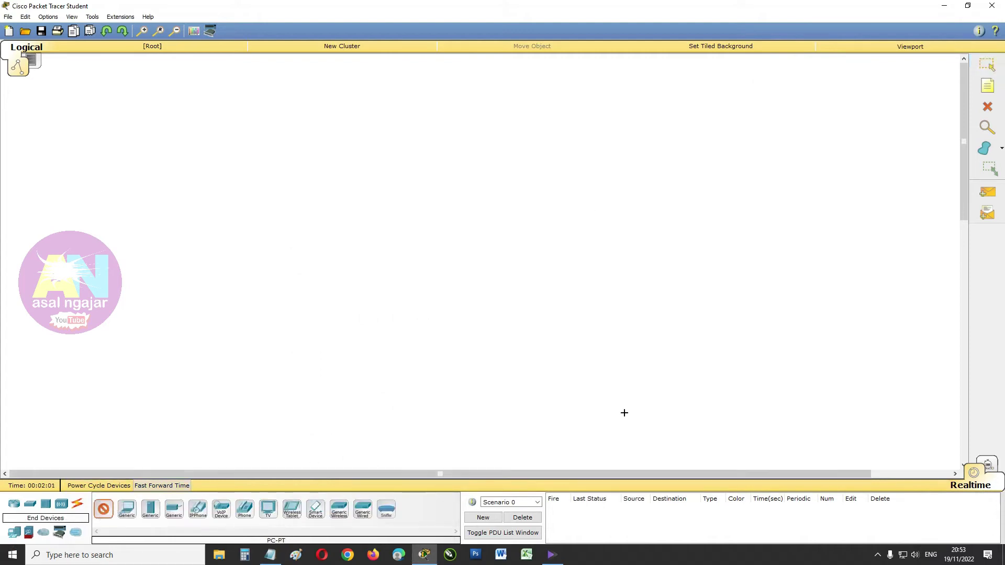
{"action": "left_click", "coordinate": [588, 396]}
{"action": "left_click", "coordinate": [103, 510]}
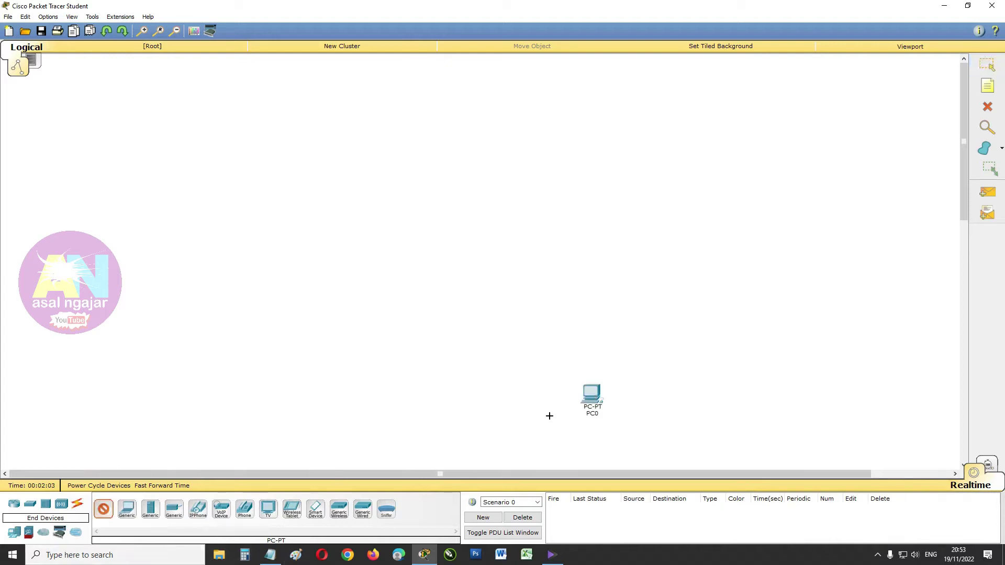
{"action": "left_click", "coordinate": [639, 396]}
{"action": "left_click", "coordinate": [103, 510]}
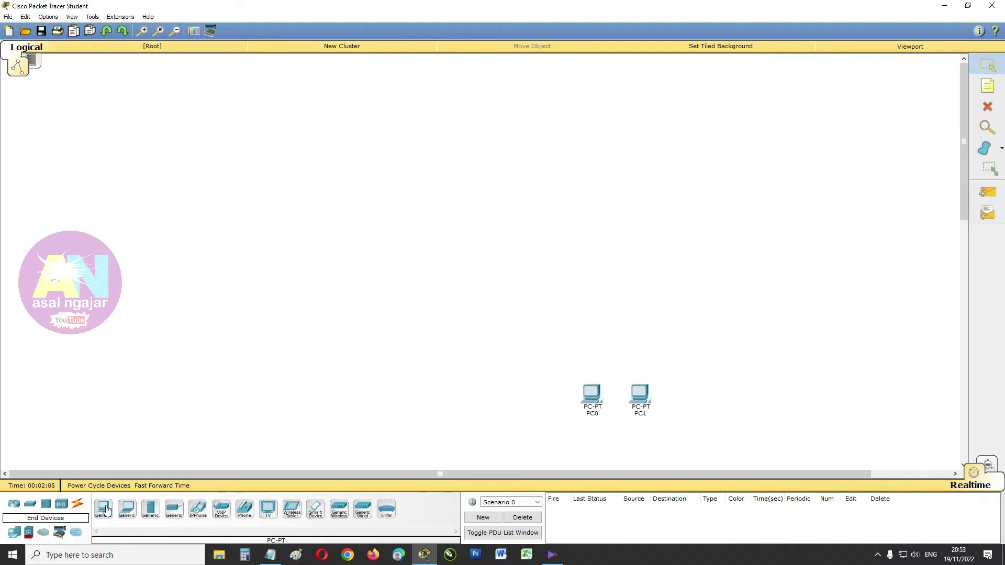
{"action": "left_click", "coordinate": [693, 396]}
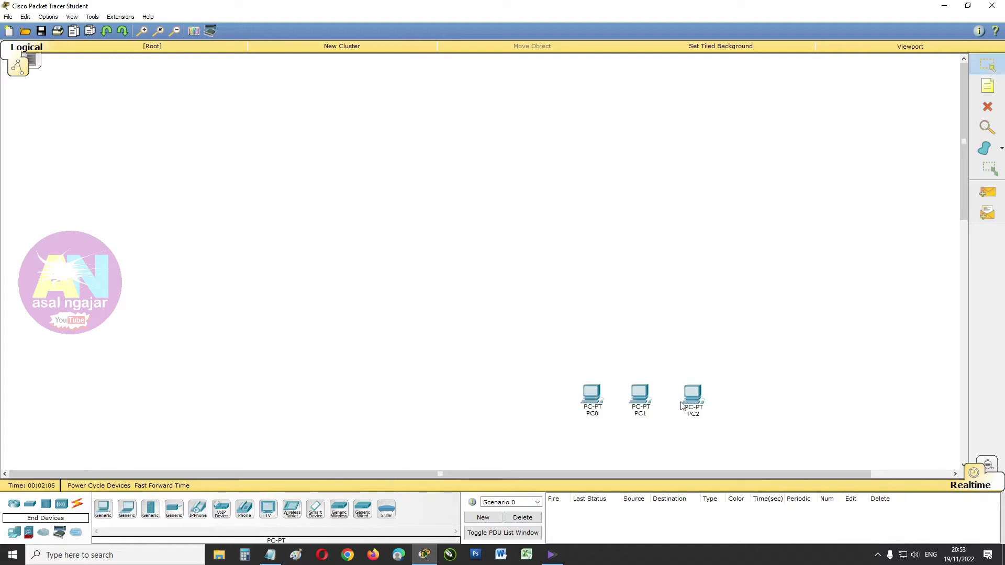
{"action": "left_click", "coordinate": [103, 511]}
{"action": "left_click", "coordinate": [742, 390]}
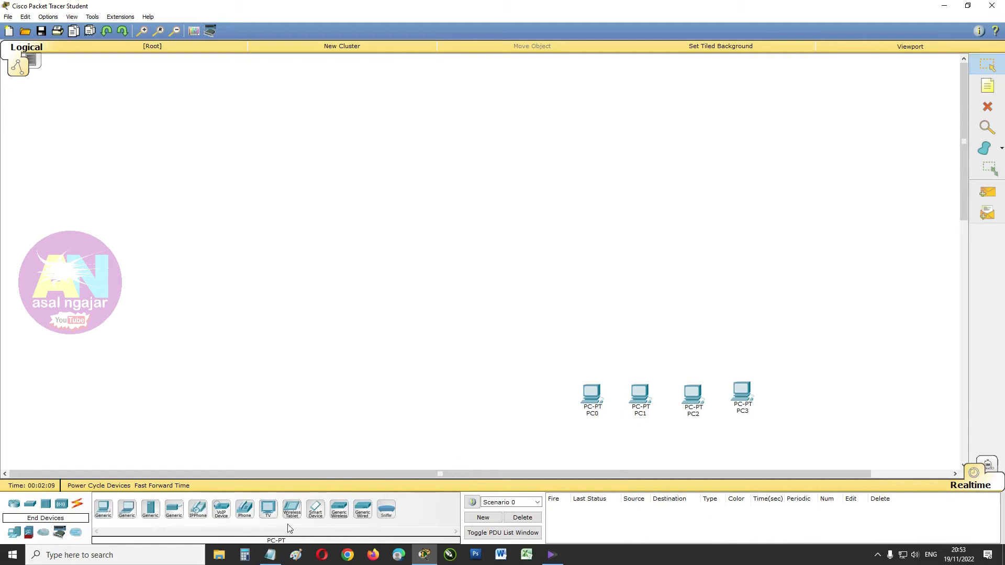
{"action": "left_click", "coordinate": [103, 510]}
{"action": "left_click", "coordinate": [817, 392]}
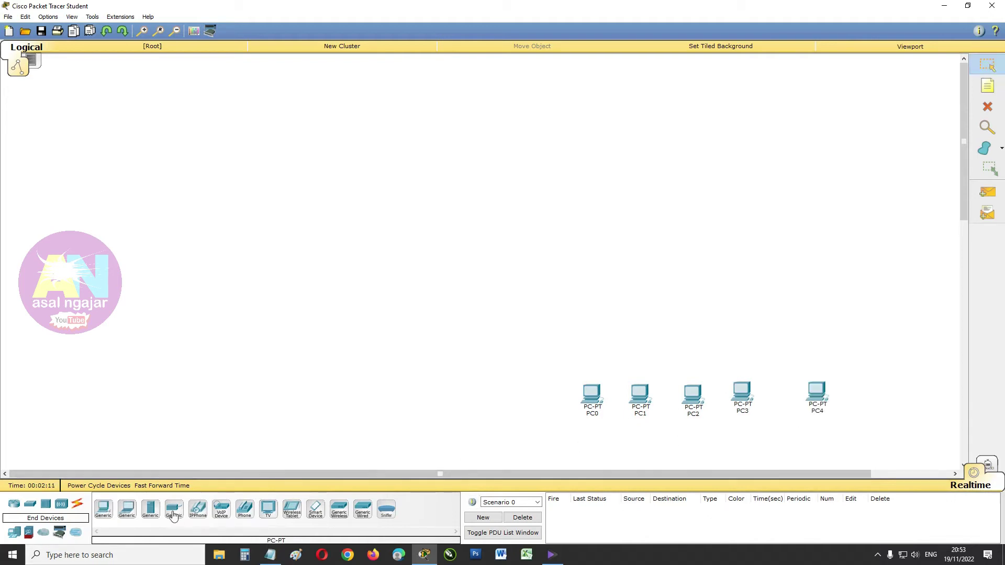
{"action": "left_click", "coordinate": [874, 393]}
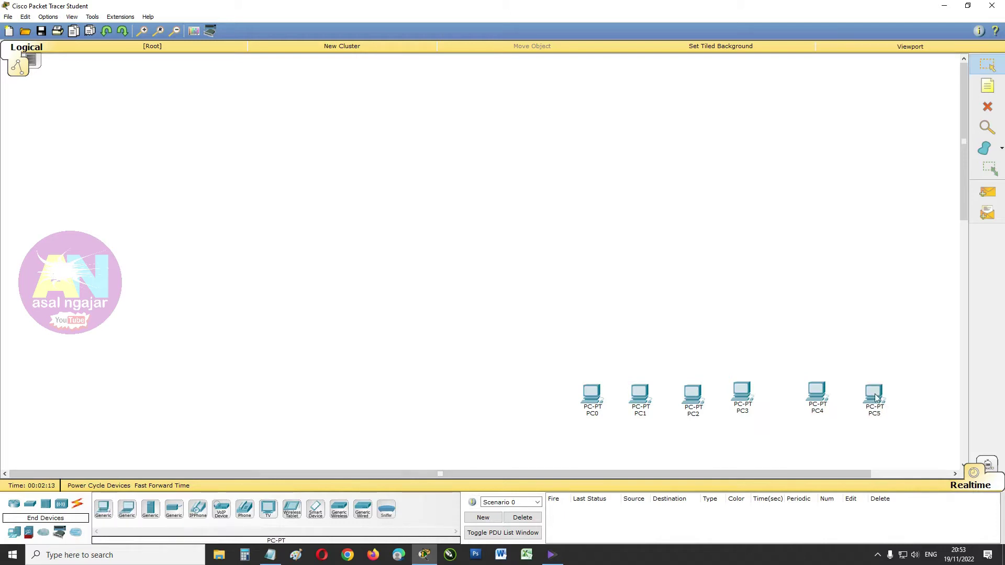
{"action": "left_click_drag", "start_coordinate": [820, 398], "coordinate": [820, 403]}
{"action": "left_click_drag", "start_coordinate": [741, 390], "coordinate": [741, 393]}
Step: Place two Laptop-PT devices one above the other to the left of the PCs, and one Server-PT above the PC row
{"action": "left_click", "coordinate": [126, 507]}
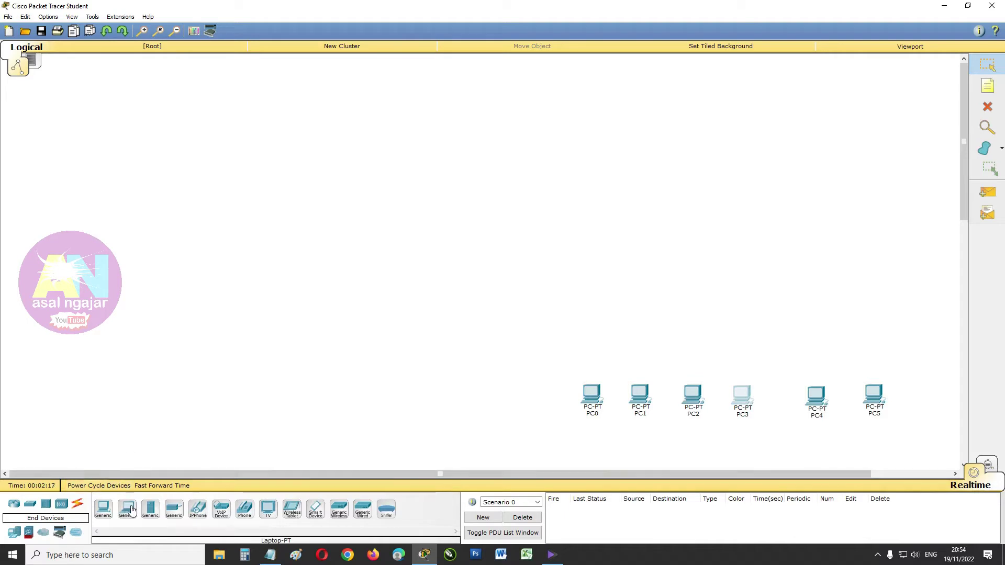
{"action": "left_click", "coordinate": [354, 345]}
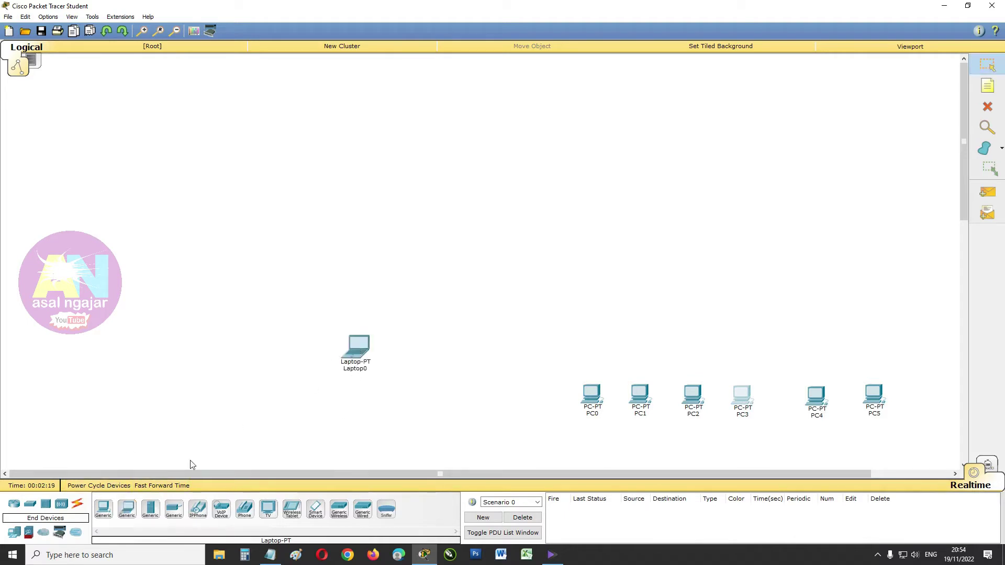
{"action": "left_click", "coordinate": [129, 513]}
{"action": "left_click", "coordinate": [349, 428]}
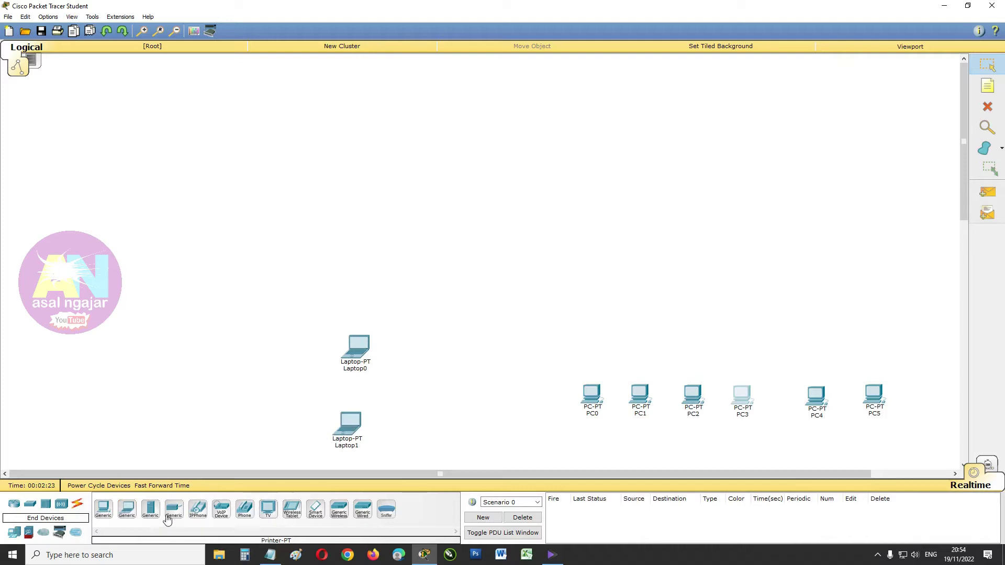
{"action": "left_click", "coordinate": [152, 508]}
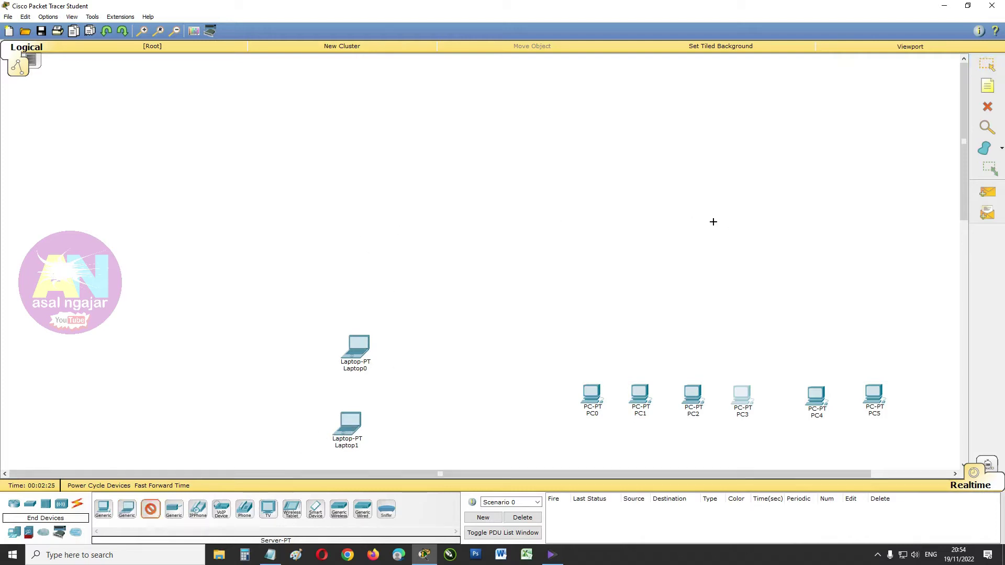
{"action": "left_click", "coordinate": [711, 205]}
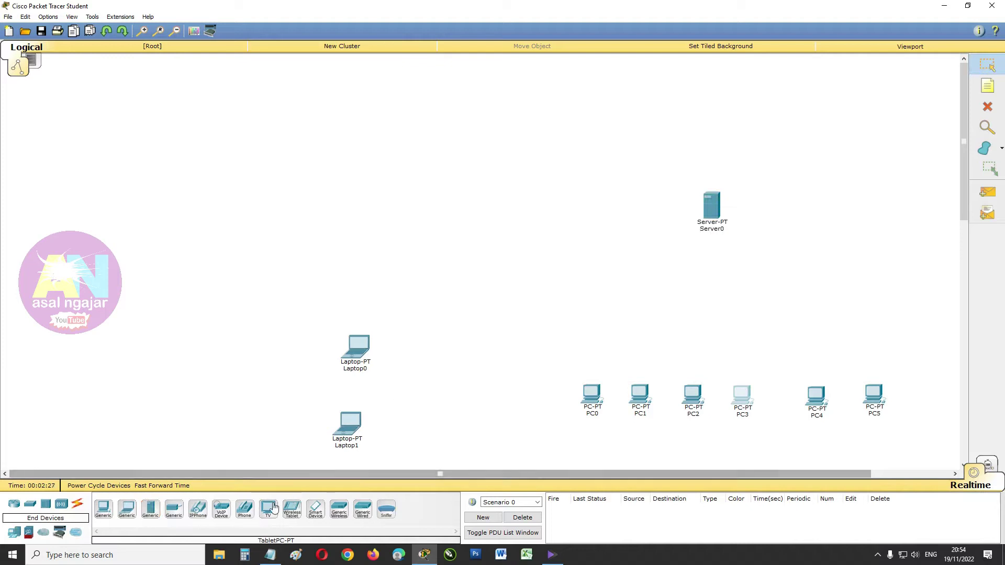
Step: Place four Server-PT devices in an aligned column to the left of the laptops, and a Printer-PT above PC4
{"action": "left_click", "coordinate": [151, 508]}
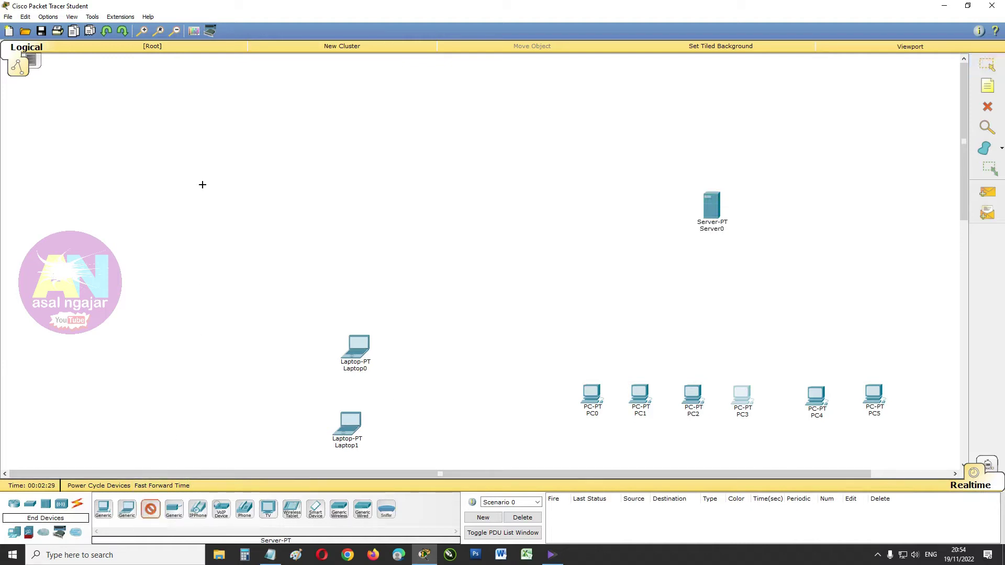
{"action": "left_click", "coordinate": [180, 172]}
{"action": "left_click", "coordinate": [151, 513]}
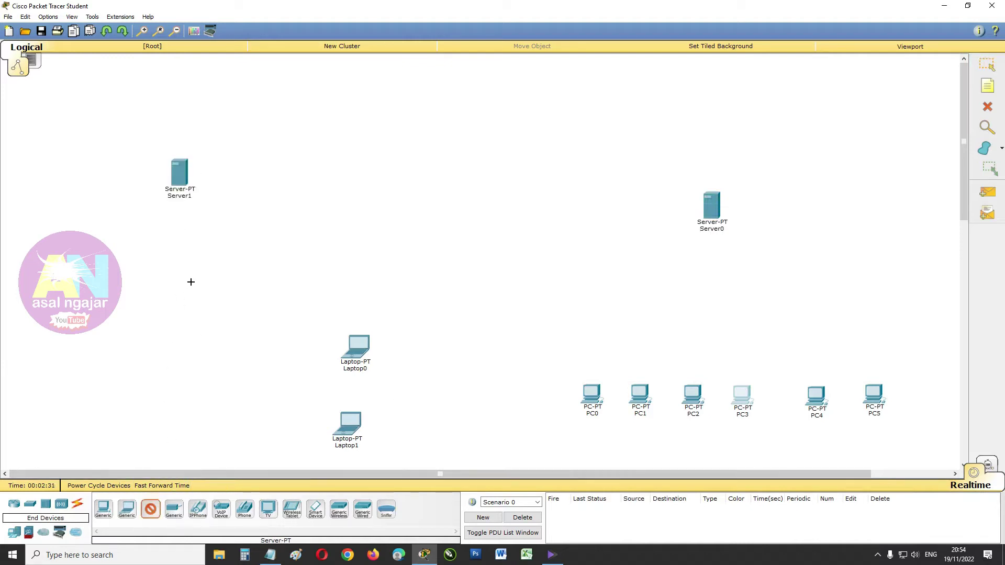
{"action": "left_click", "coordinate": [175, 240]}
{"action": "left_click", "coordinate": [157, 515]}
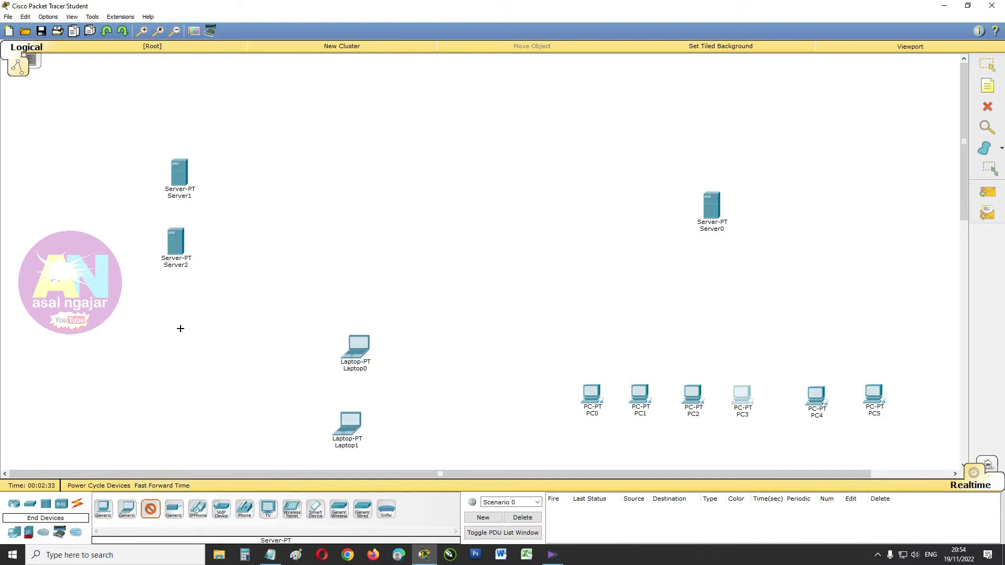
{"action": "left_click", "coordinate": [174, 317]}
{"action": "left_click", "coordinate": [151, 509]}
{"action": "left_click", "coordinate": [178, 390]}
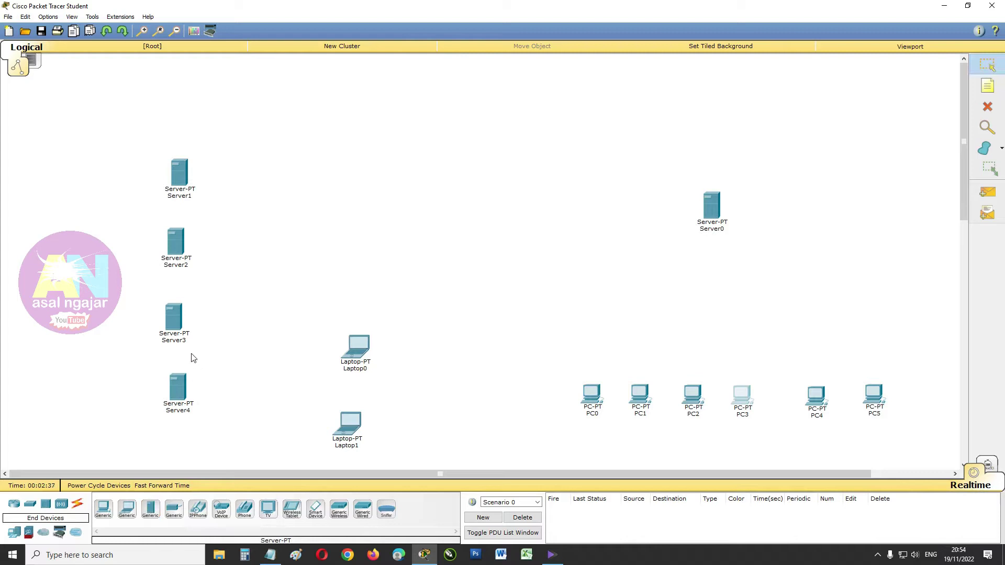
{"action": "left_click_drag", "start_coordinate": [183, 400], "coordinate": [178, 397]}
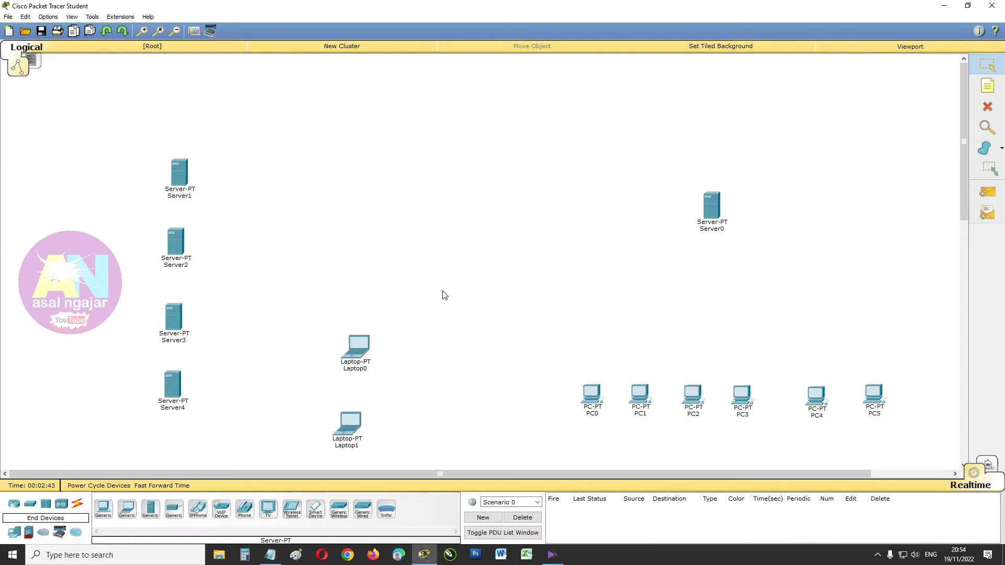
{"action": "left_click", "coordinate": [174, 512]}
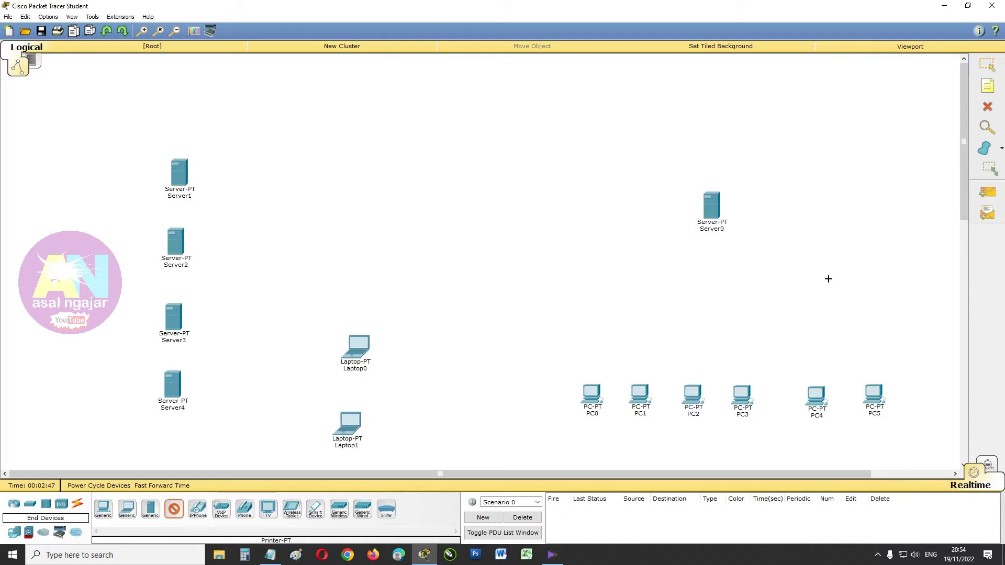
{"action": "left_click", "coordinate": [826, 282]}
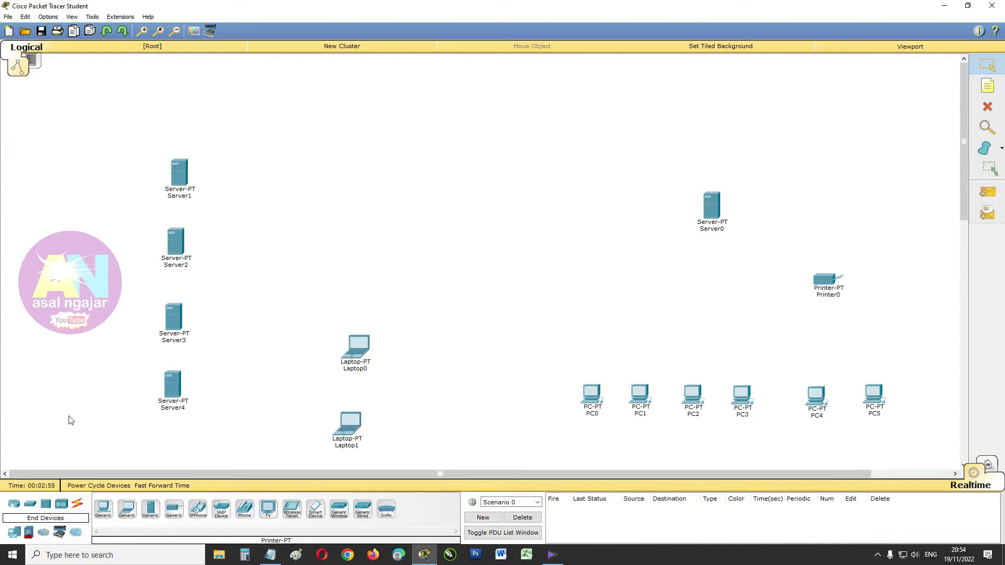
Step: Place two 2950-24 switches side by side above the PC row, one over PC0 and PC1 and one over PC2 and PC3
{"action": "left_click", "coordinate": [30, 503]}
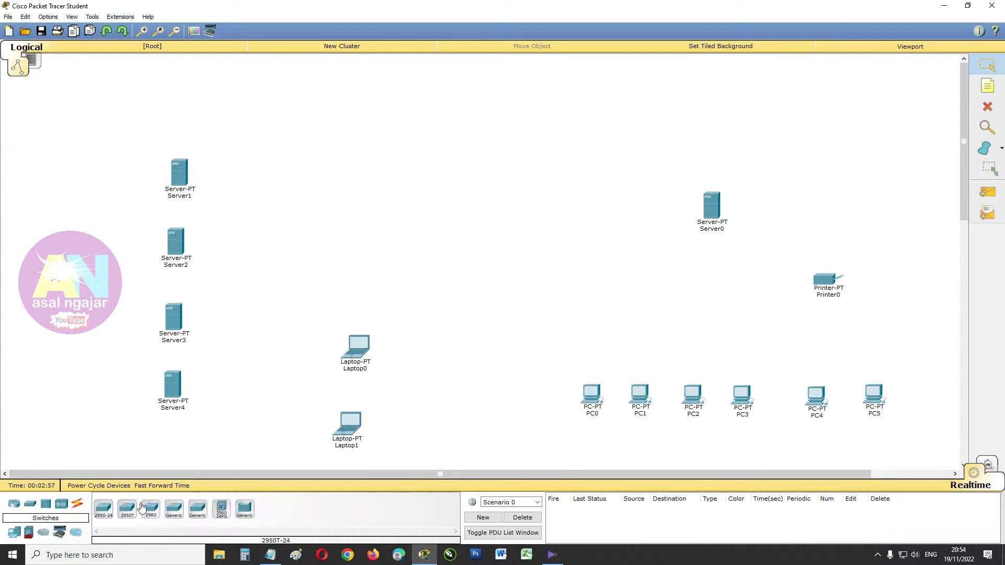
{"action": "left_click", "coordinate": [103, 508]}
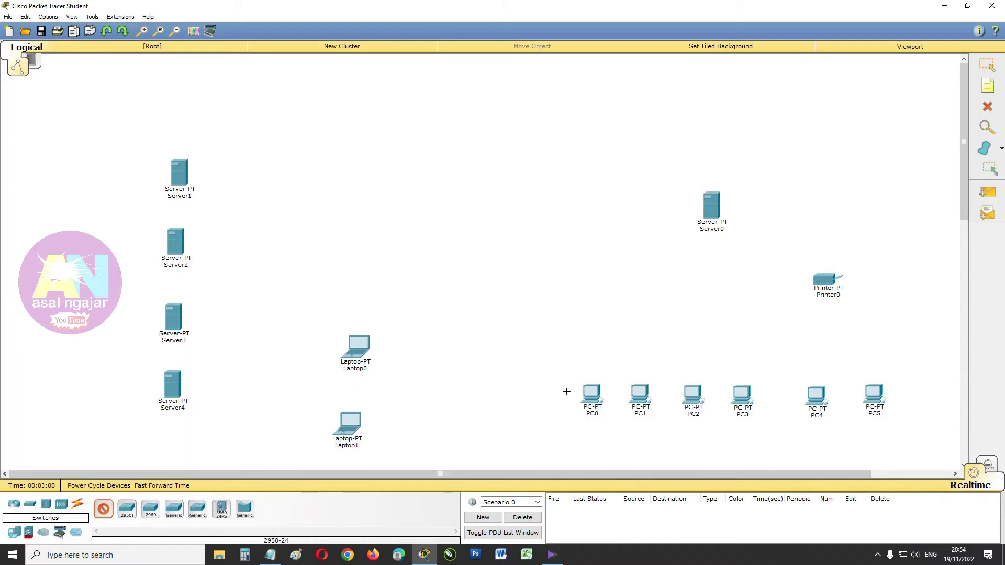
{"action": "left_click", "coordinate": [626, 330]}
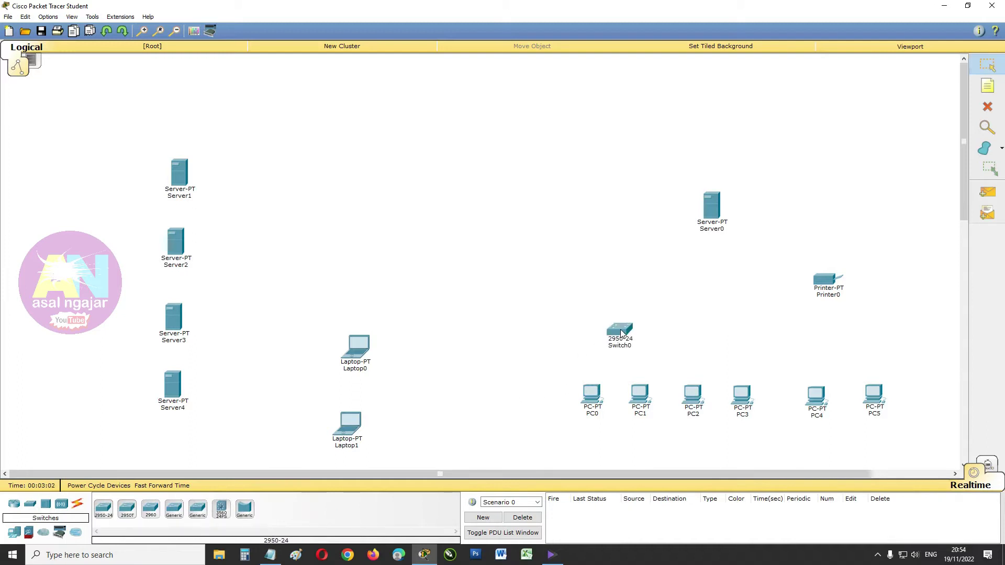
{"action": "left_click", "coordinate": [103, 516]}
{"action": "left_click", "coordinate": [720, 342]}
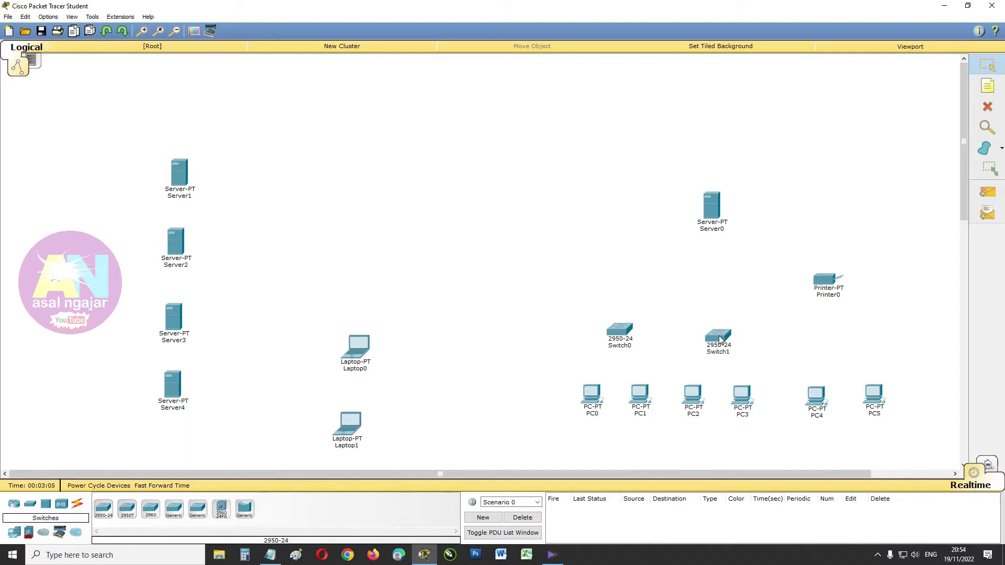
Step: Place one 2950-24 switch beside the server column and another between the laptops and PCs, and level Switch0 with Switch1
{"action": "left_click", "coordinate": [104, 510]}
{"action": "left_click", "coordinate": [256, 276]}
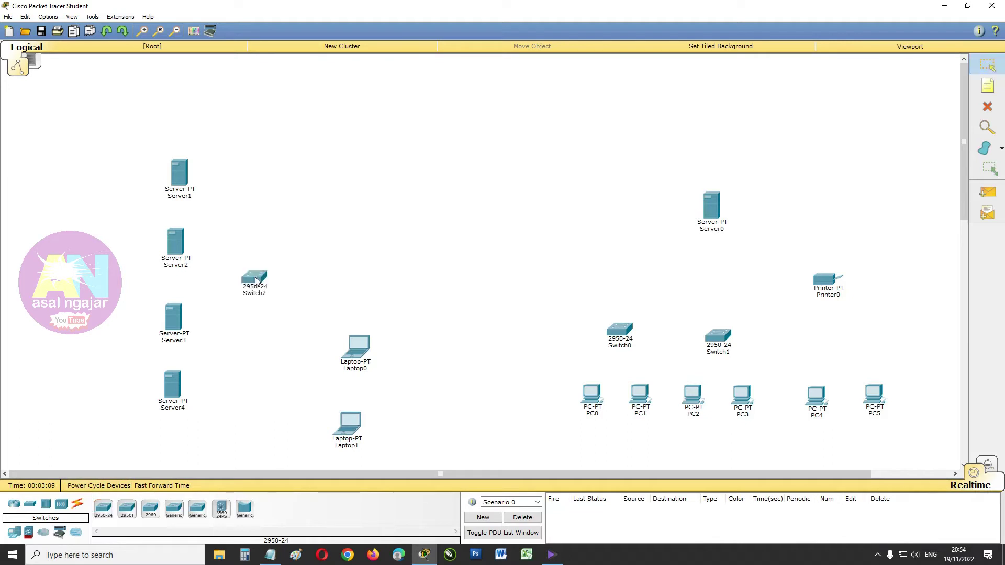
{"action": "left_click", "coordinate": [106, 512]}
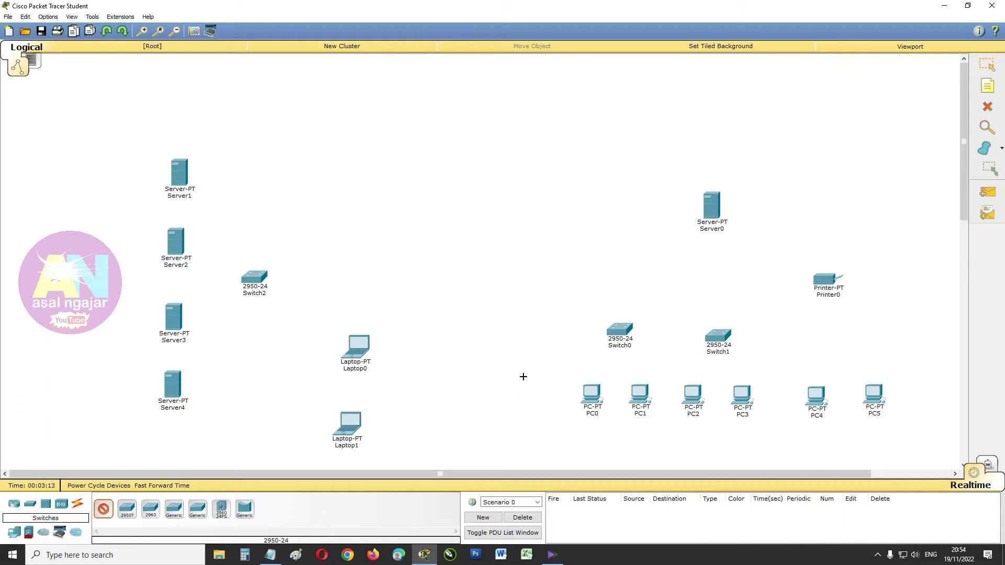
{"action": "left_click", "coordinate": [521, 354]}
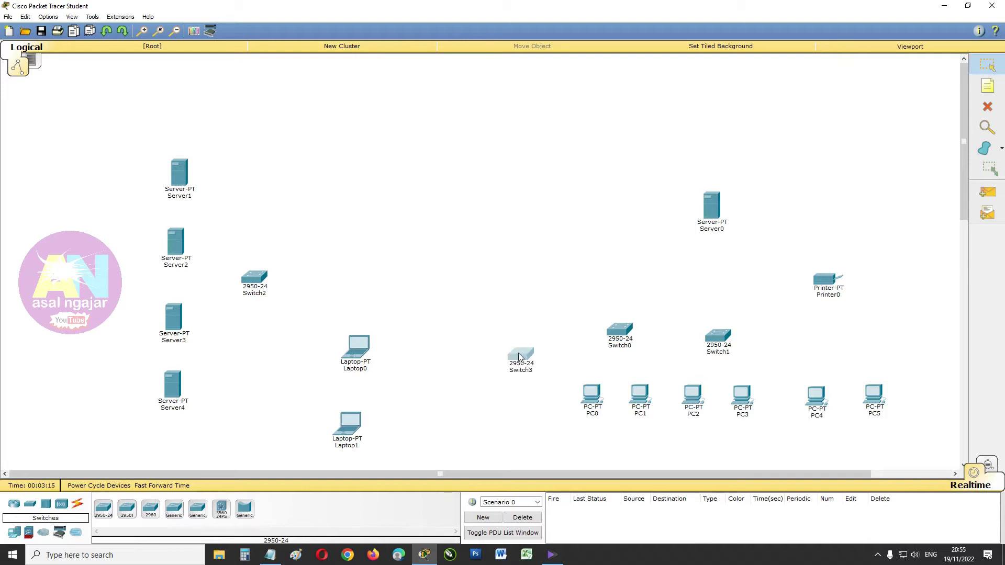
{"action": "left_click_drag", "start_coordinate": [522, 358], "coordinate": [517, 353]}
{"action": "left_click_drag", "start_coordinate": [622, 335], "coordinate": [624, 341]}
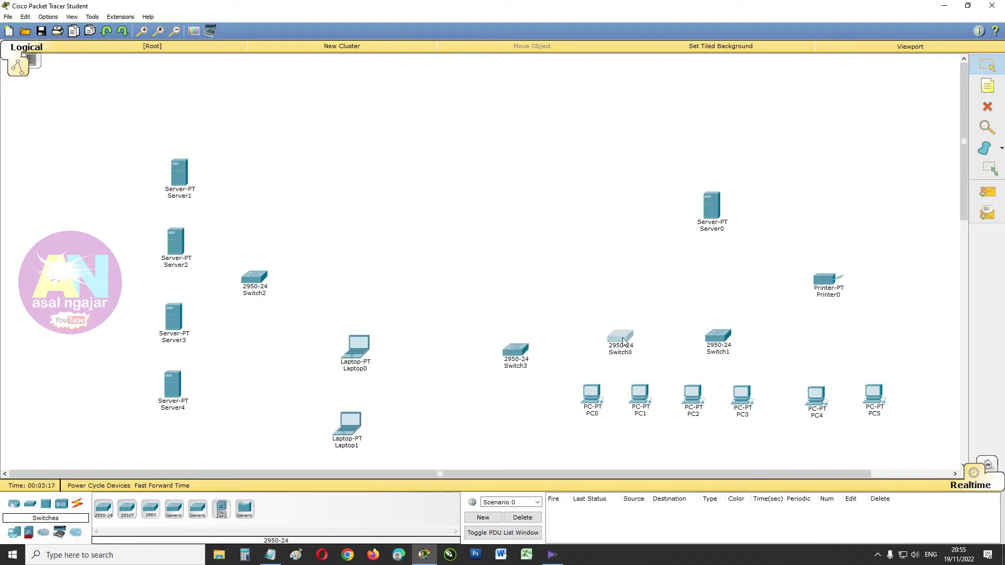
{"action": "left_click", "coordinate": [417, 433]}
Step: Place two AccessPoint-PT devices, one to the right of the laptops and one above PC4 and PC5
{"action": "left_click", "coordinate": [61, 504]}
{"action": "left_click", "coordinate": [103, 508]}
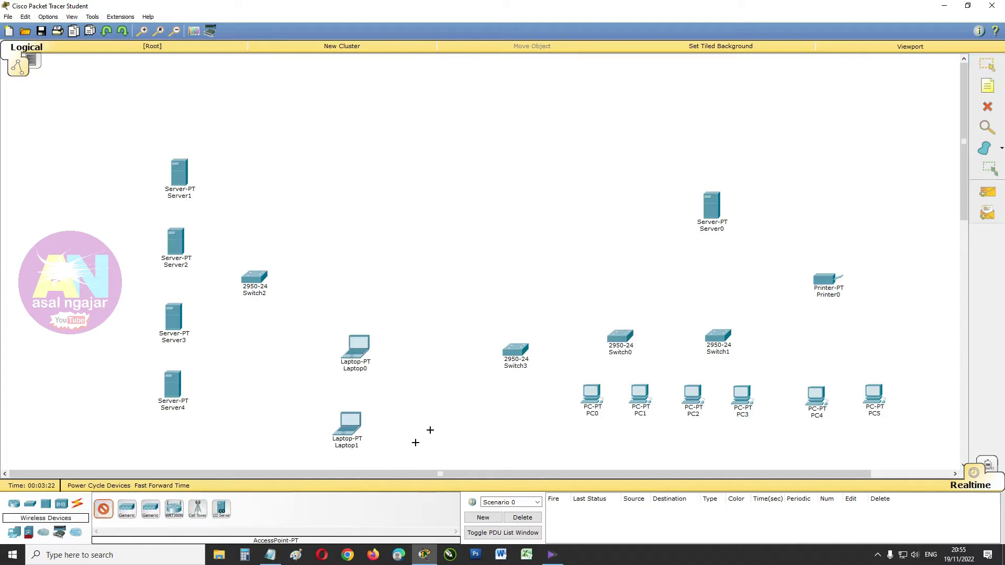
{"action": "left_click", "coordinate": [438, 385]}
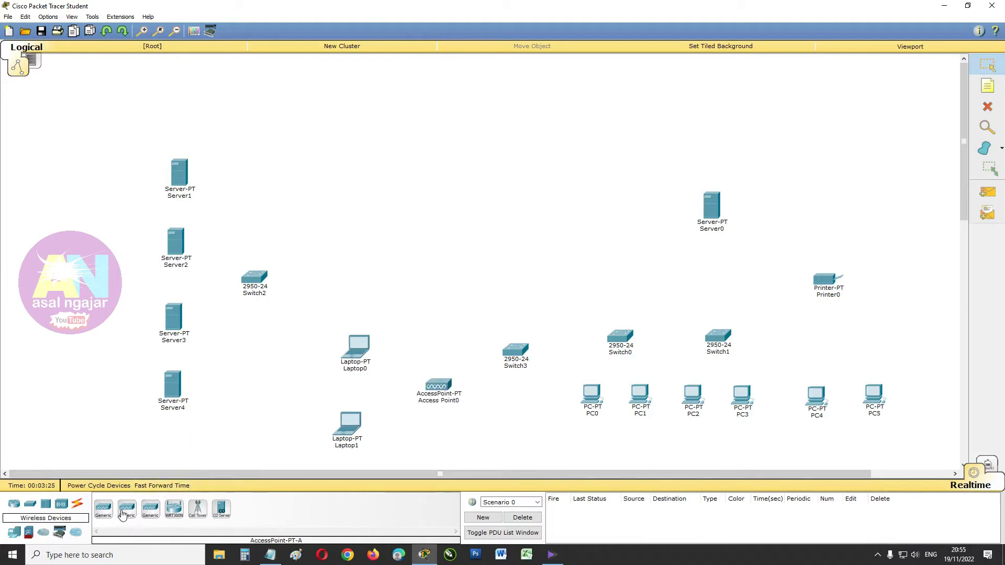
{"action": "left_click", "coordinate": [105, 513]}
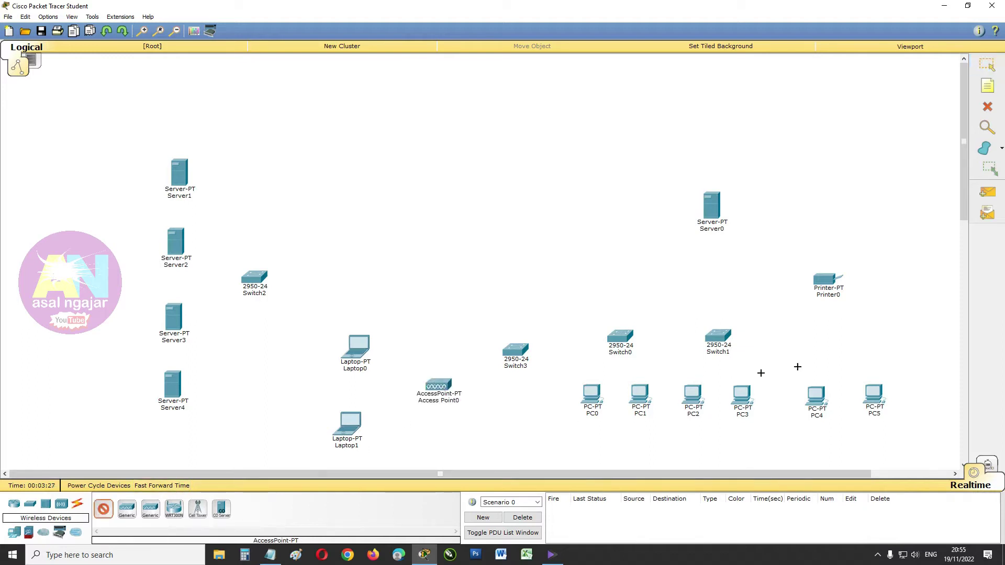
{"action": "left_click", "coordinate": [836, 346]}
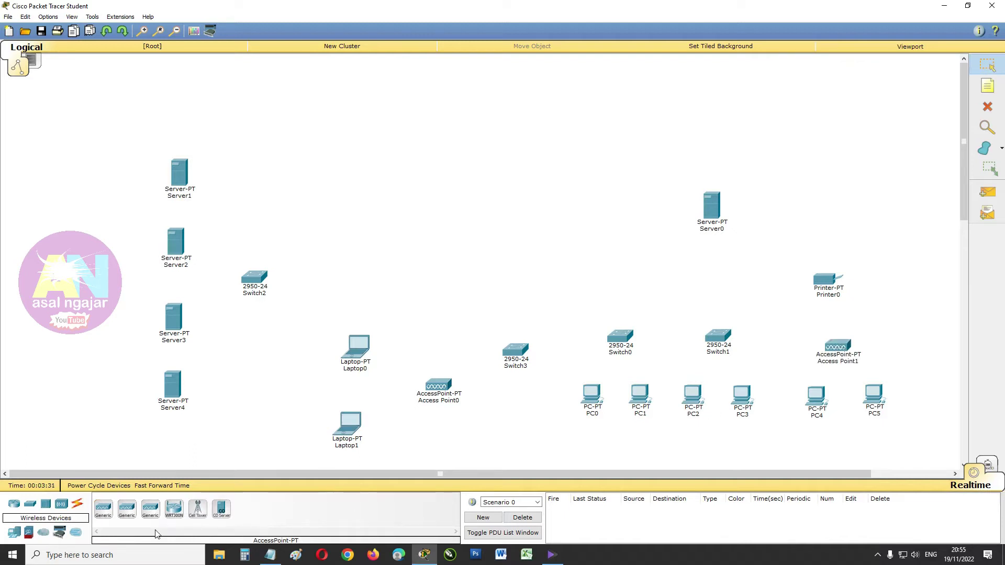
Step: Place a Hub-PT between Server0 and Switch1
{"action": "left_click", "coordinate": [51, 505]}
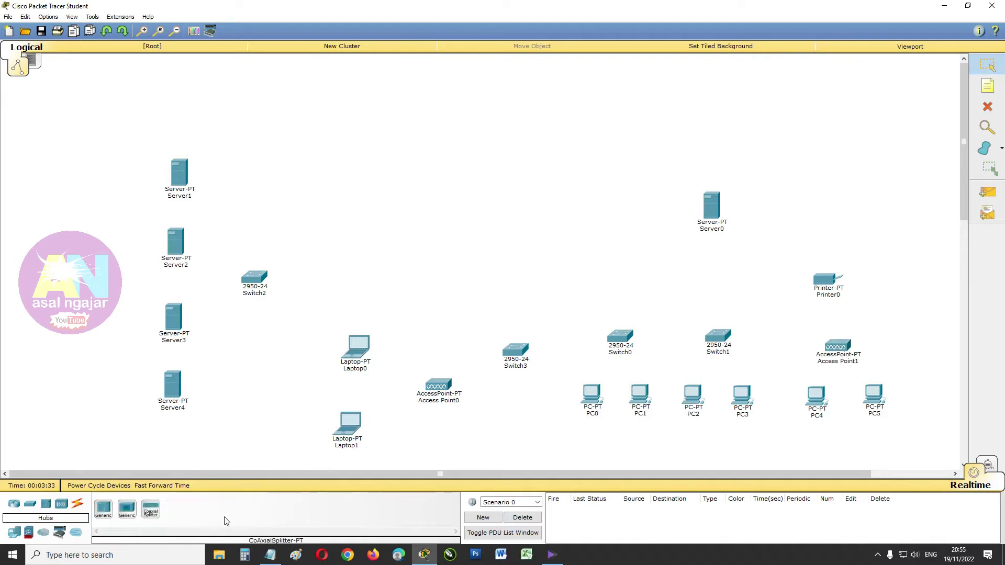
{"action": "left_click", "coordinate": [103, 509]}
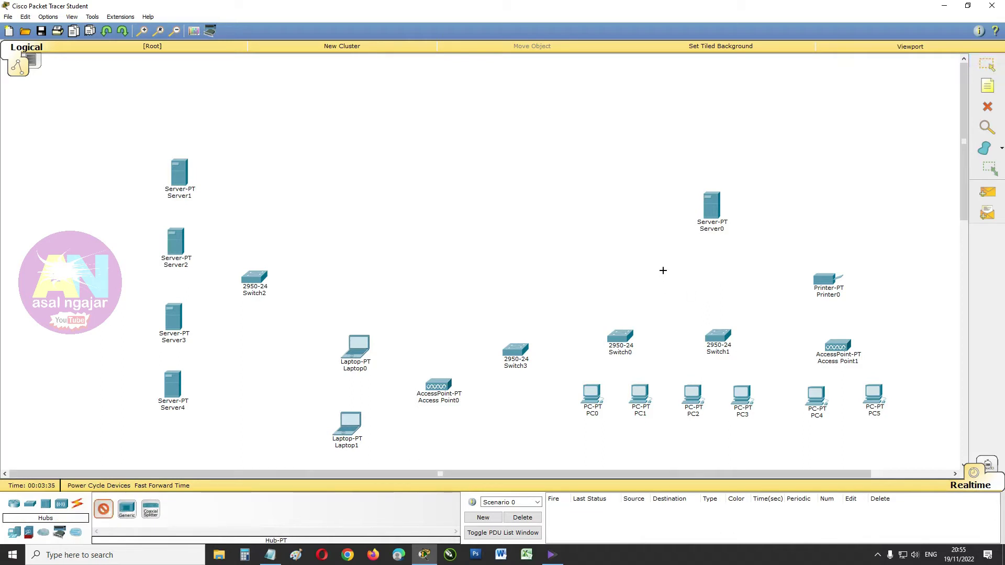
{"action": "left_click", "coordinate": [717, 259]}
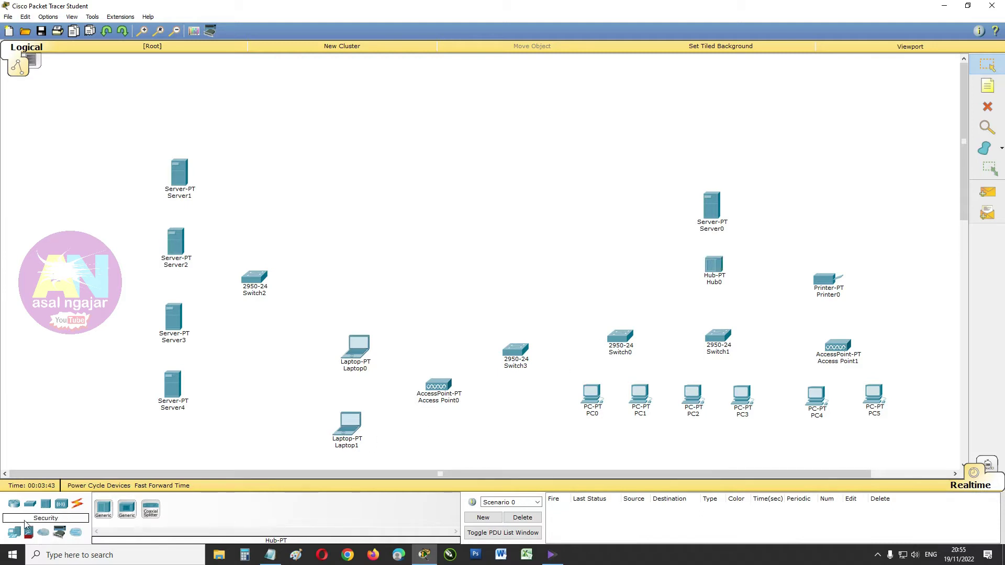
Step: Place two 1941 routers, one above Switch0 and one above Switch3, moving Switch3 down level with Access Point0
{"action": "left_click", "coordinate": [15, 505]}
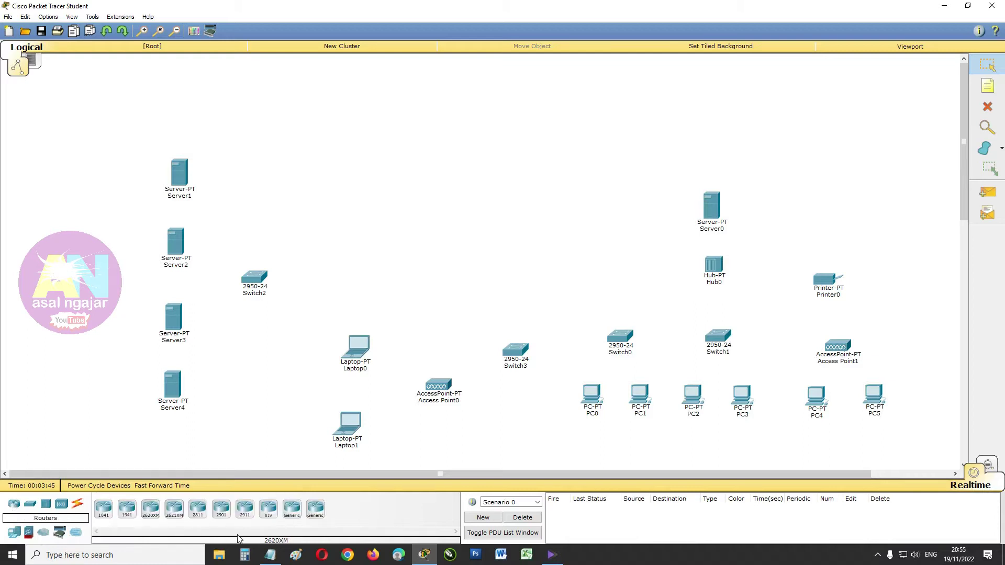
{"action": "left_click", "coordinate": [126, 508]}
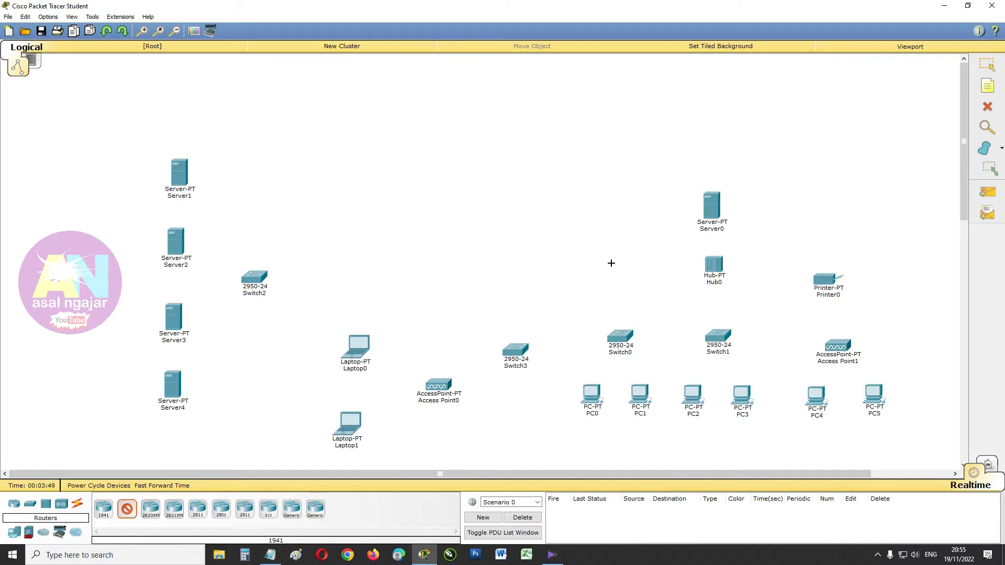
{"action": "left_click", "coordinate": [602, 258]}
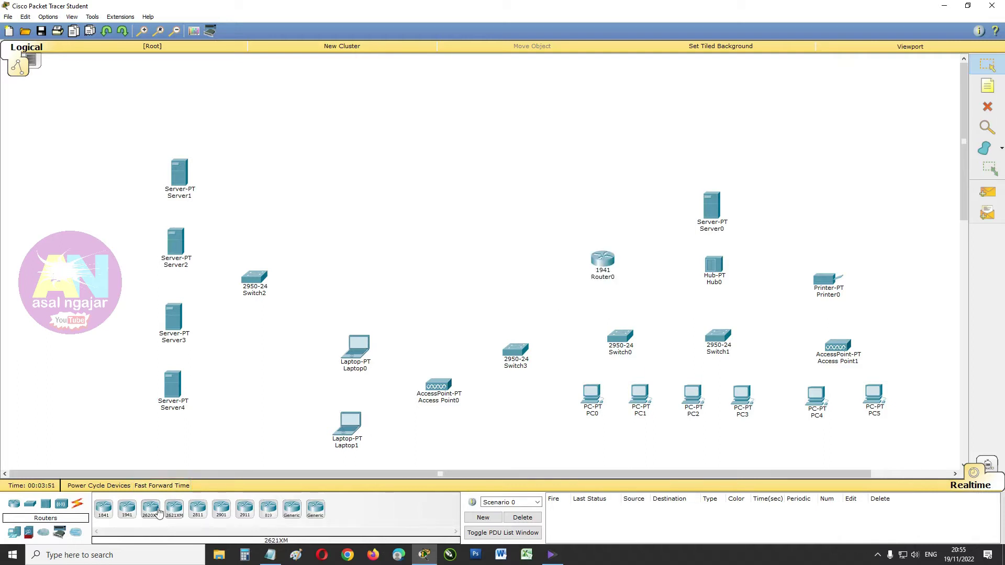
{"action": "left_click", "coordinate": [127, 508]}
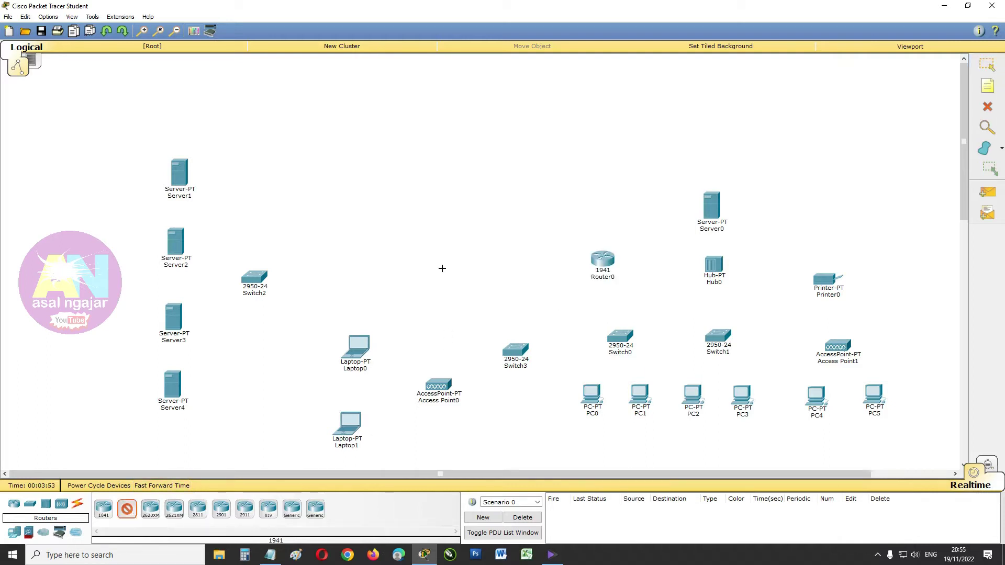
{"action": "left_click", "coordinate": [518, 290]}
{"action": "left_click_drag", "start_coordinate": [512, 364], "coordinate": [511, 398]}
{"action": "left_click_drag", "start_coordinate": [516, 300], "coordinate": [511, 326]}
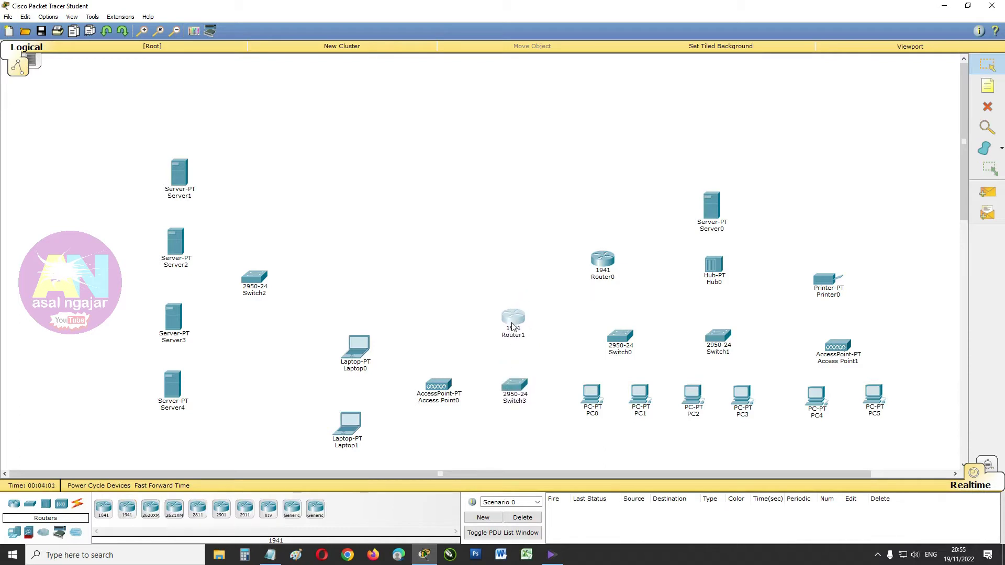
Step: Place a third 1941 router above Laptop0 and line it up horizontally with Switch2
{"action": "left_click", "coordinate": [127, 507]}
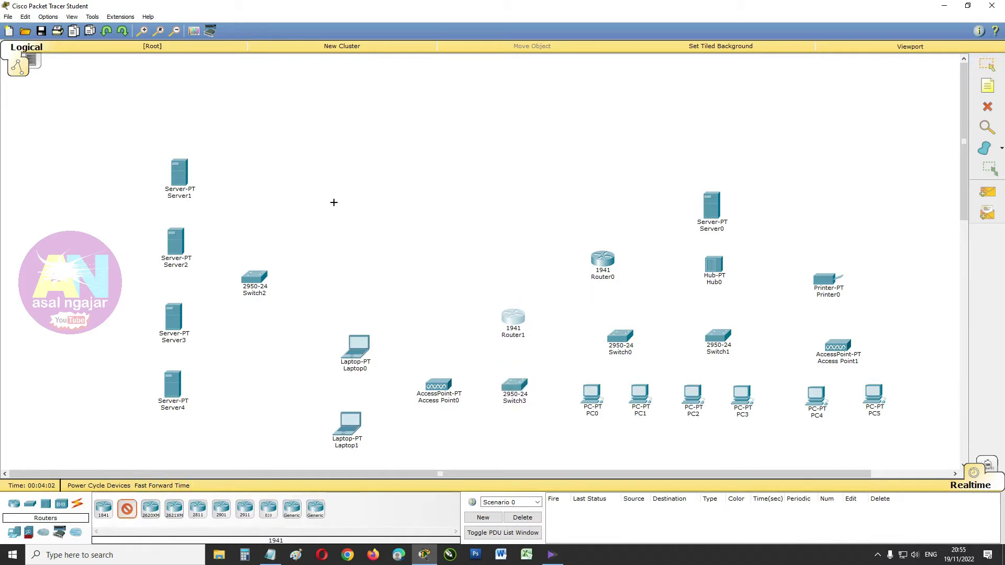
{"action": "left_click", "coordinate": [365, 270]}
{"action": "left_click_drag", "start_coordinate": [261, 283], "coordinate": [264, 273]}
{"action": "left_click_drag", "start_coordinate": [372, 282], "coordinate": [368, 275]}
{"action": "left_click", "coordinate": [466, 305]}
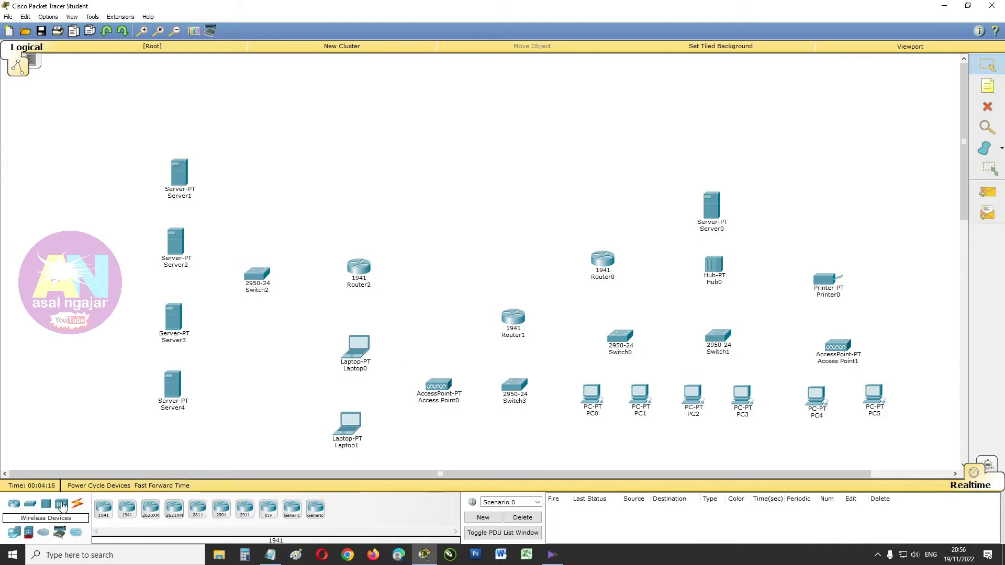
Step: Place a 3560-24PS multilayer switch above Router1
{"action": "left_click", "coordinate": [46, 507]}
{"action": "left_click", "coordinate": [30, 504]}
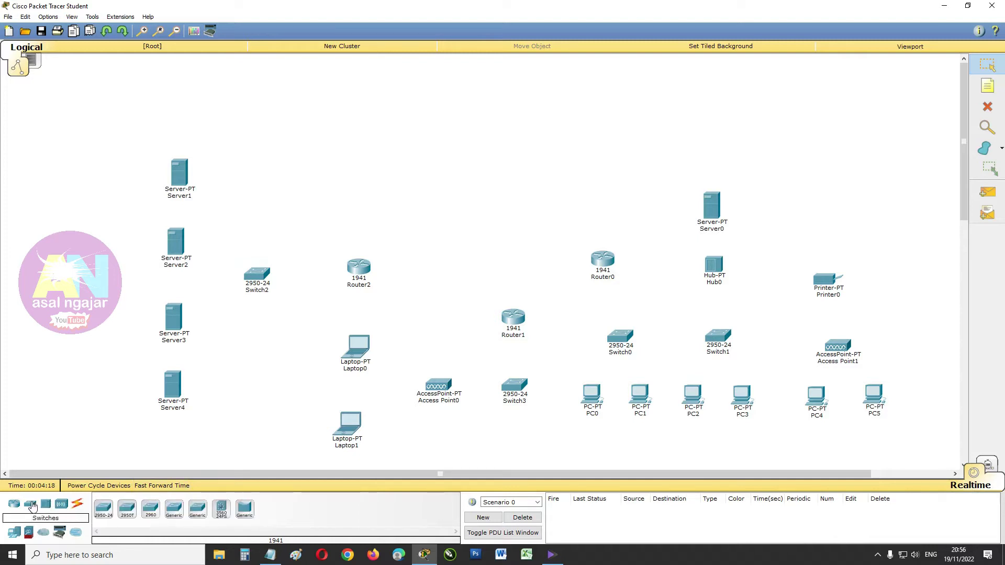
{"action": "left_click", "coordinate": [221, 508]}
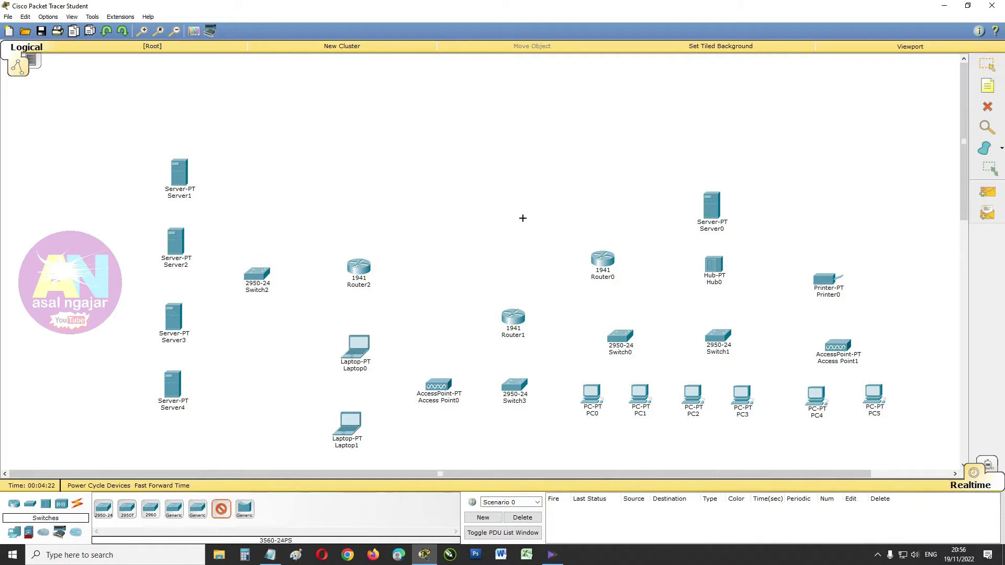
{"action": "left_click", "coordinate": [516, 250]}
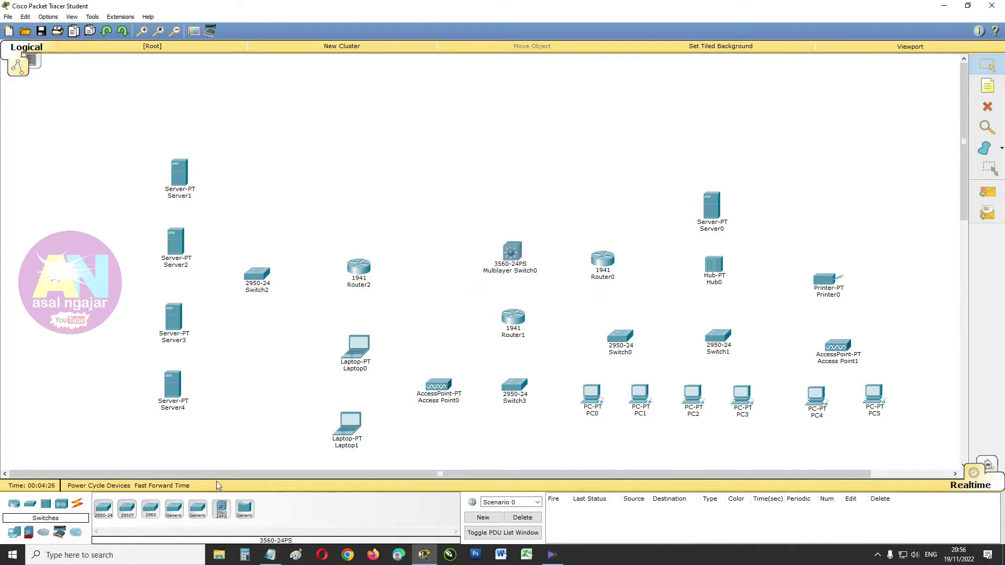
Step: Place a Cable-Modem-PT above the multilayer switch and a Cloud-PT above Router2, and align the two roughly level
{"action": "left_click", "coordinate": [43, 532]}
{"action": "left_click", "coordinate": [173, 509]}
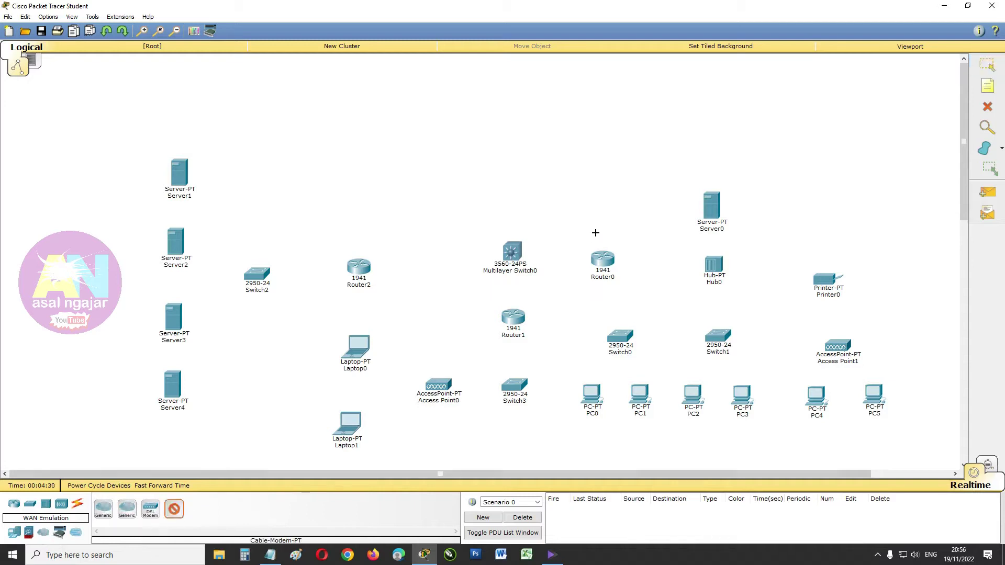
{"action": "left_click", "coordinate": [509, 151]}
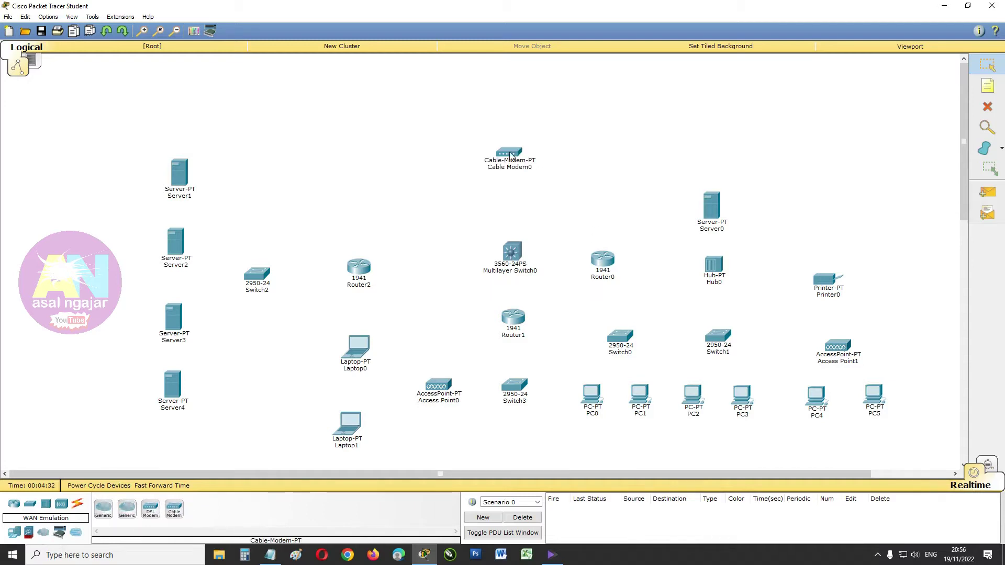
{"action": "left_click", "coordinate": [103, 508]}
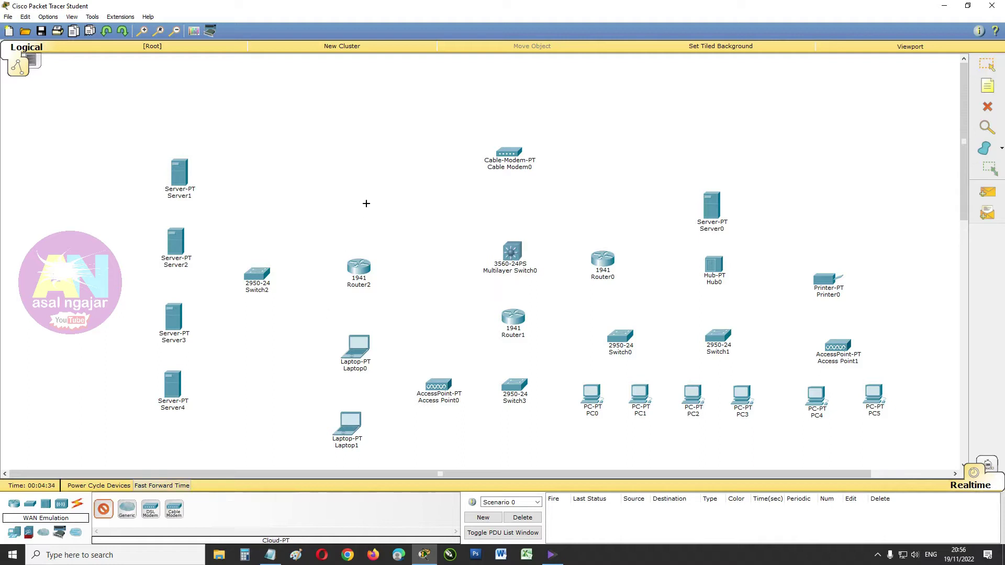
{"action": "left_click", "coordinate": [367, 161]}
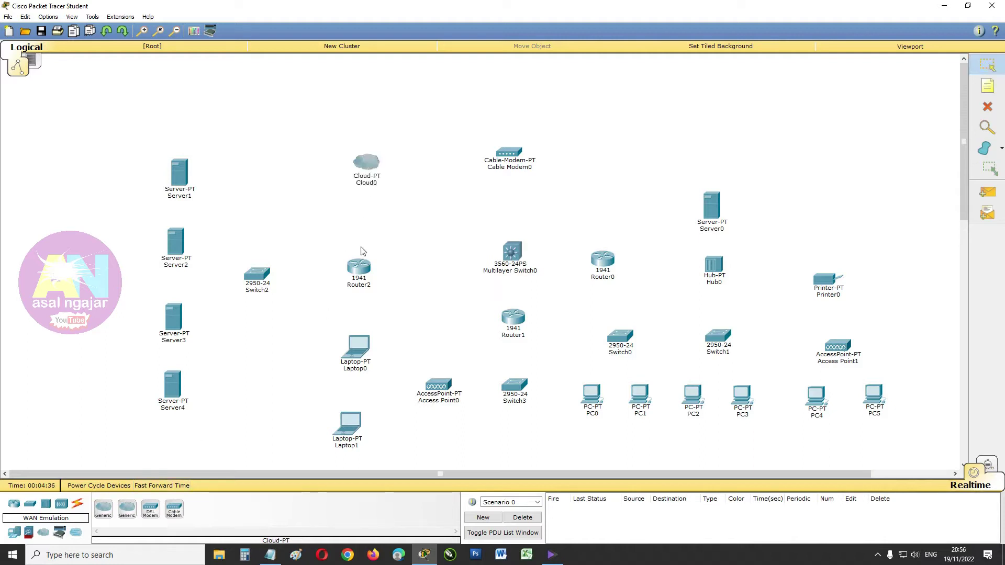
{"action": "left_click_drag", "start_coordinate": [365, 169], "coordinate": [363, 196]}
{"action": "left_click_drag", "start_coordinate": [516, 158], "coordinate": [515, 197]}
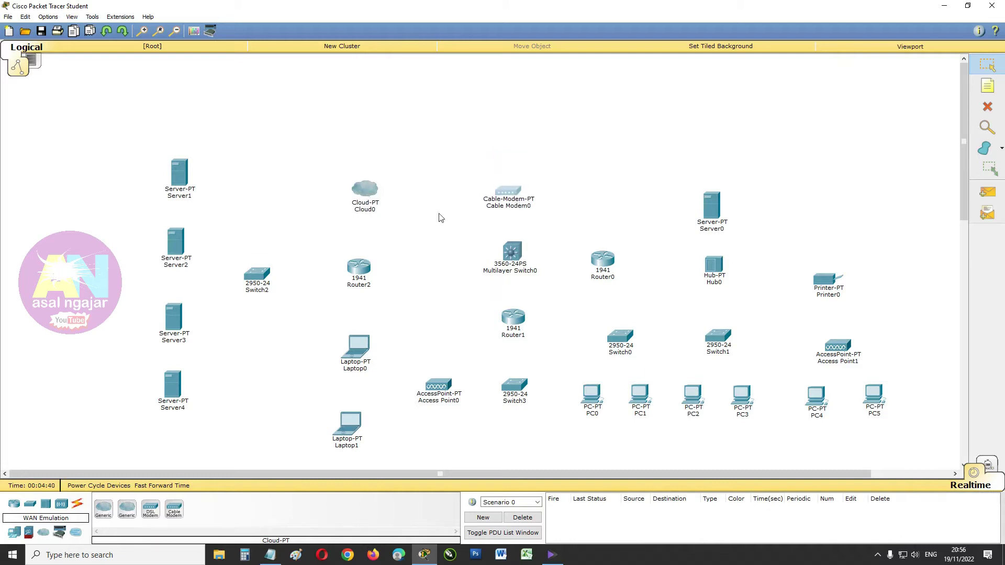
{"action": "left_click_drag", "start_coordinate": [371, 194], "coordinate": [371, 200]}
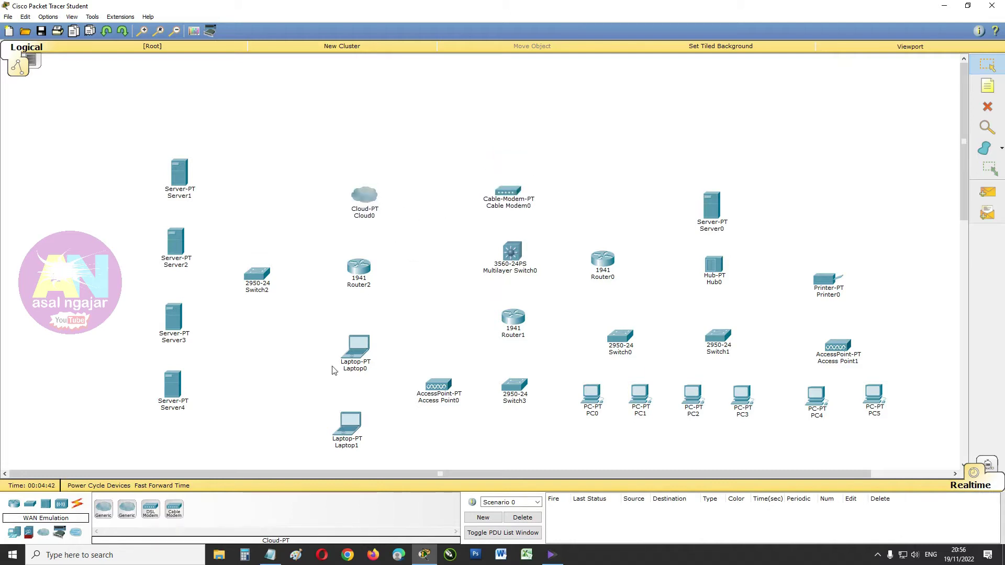
Step: Place two TV-PT devices above Cloud0, one on each side, and level them with each other
{"action": "left_click", "coordinate": [14, 532]}
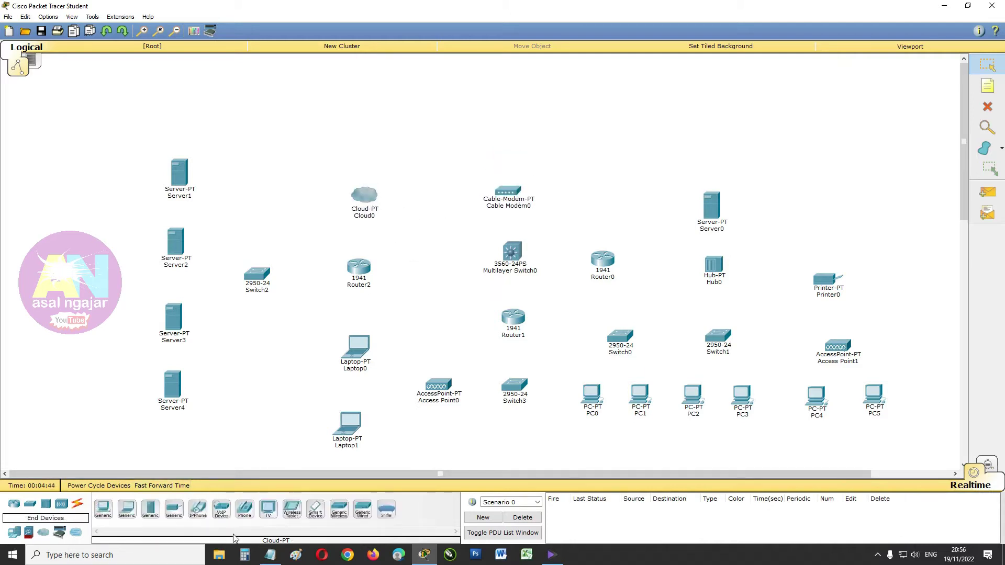
{"action": "left_click", "coordinate": [268, 515]}
{"action": "left_click", "coordinate": [311, 149]}
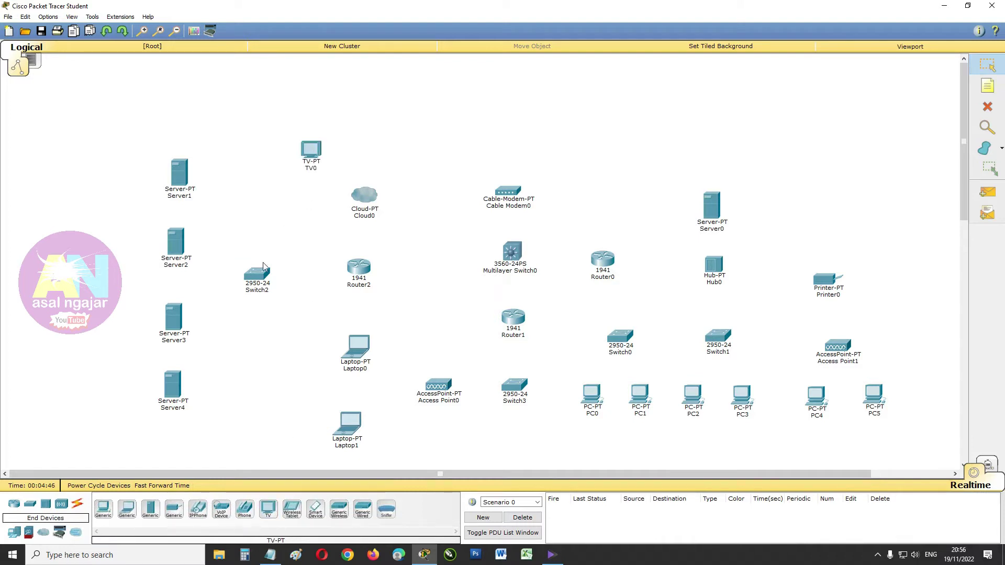
{"action": "left_click", "coordinate": [267, 514]}
{"action": "left_click", "coordinate": [405, 155]}
{"action": "left_click_drag", "start_coordinate": [312, 156], "coordinate": [316, 155]}
{"action": "left_click_drag", "start_coordinate": [401, 161], "coordinate": [402, 157]}
{"action": "left_click", "coordinate": [410, 196]}
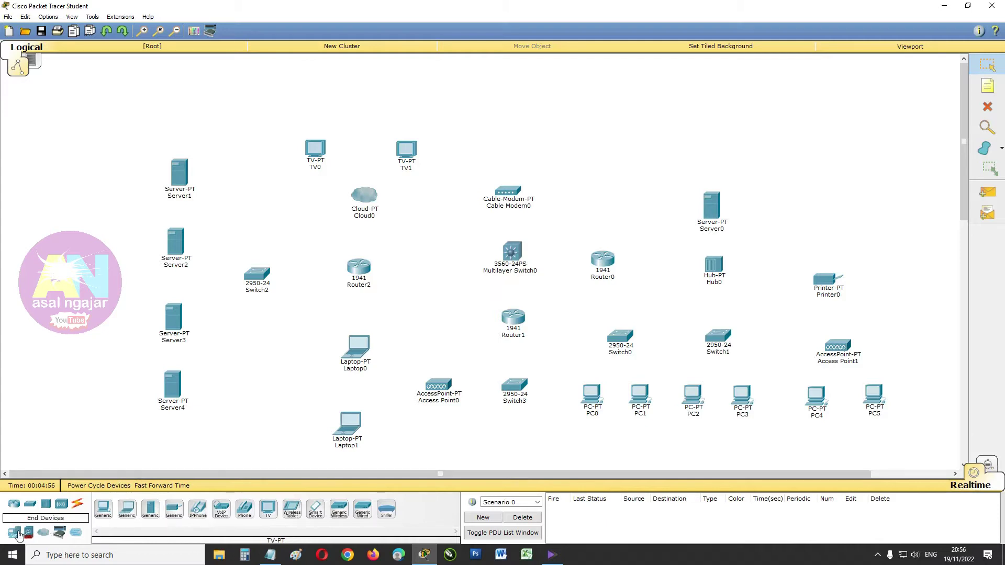
Step: Place a Central-Office-Server diagonally above TV0 and two Cell-Towers, one beyond Server1 and one above Printer0
{"action": "left_click", "coordinate": [61, 504]}
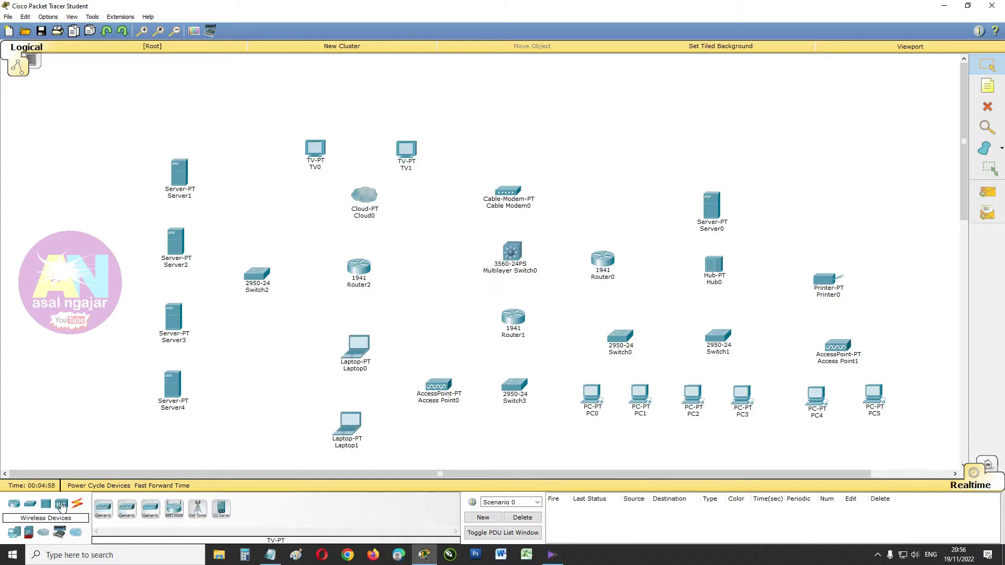
{"action": "left_click", "coordinate": [222, 508]}
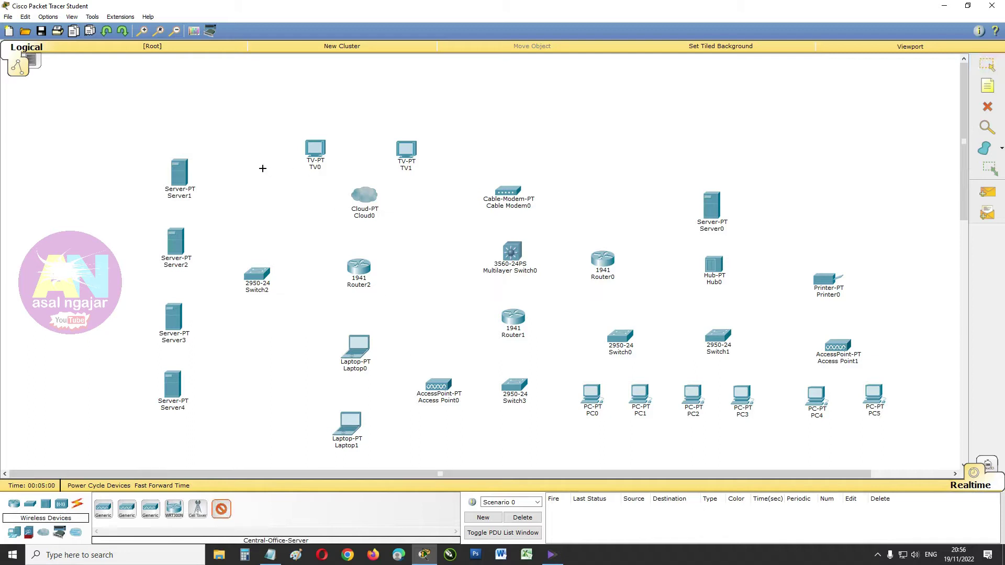
{"action": "left_click", "coordinate": [261, 112]}
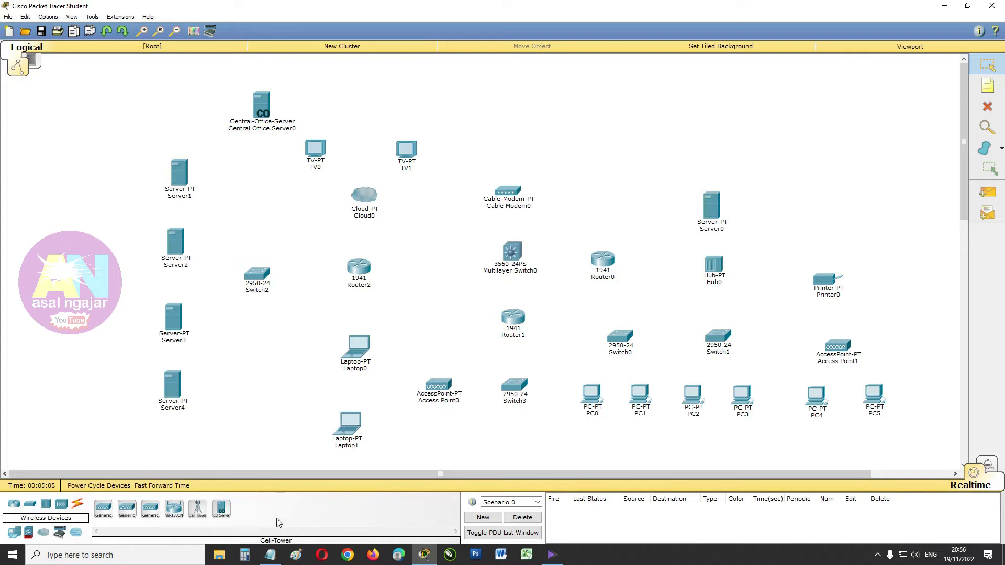
{"action": "left_click", "coordinate": [197, 509]}
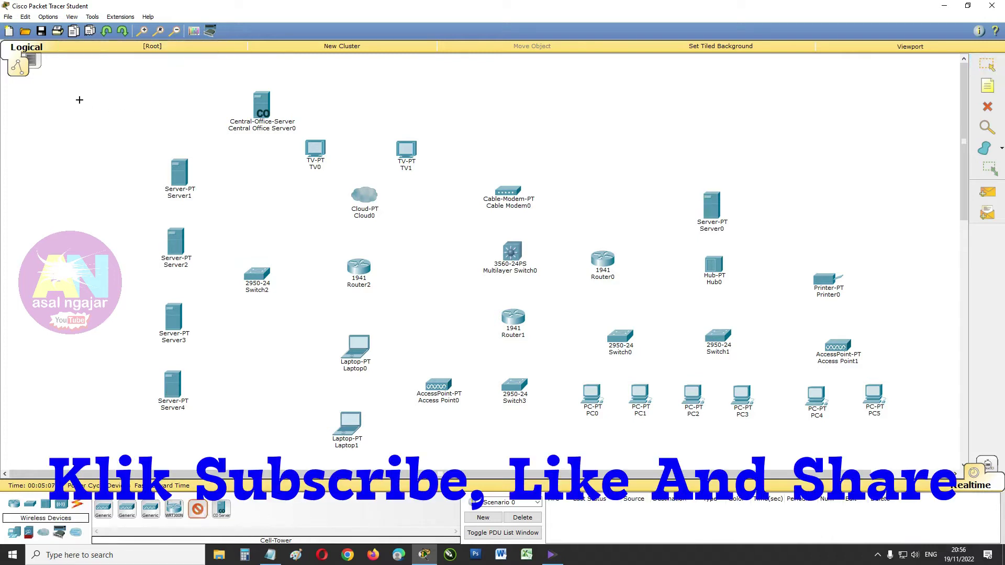
{"action": "left_click", "coordinate": [95, 96]}
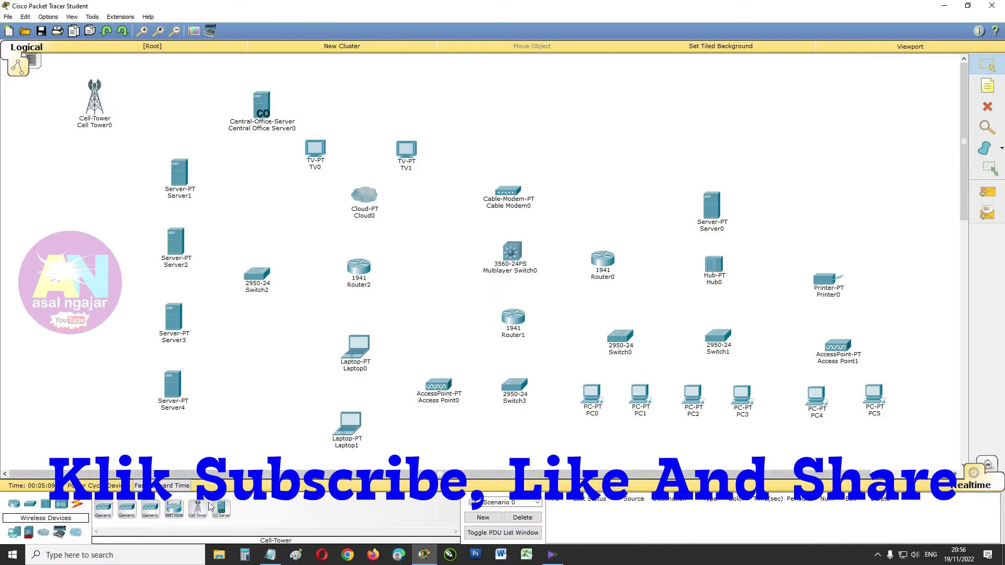
{"action": "left_click", "coordinate": [851, 110]}
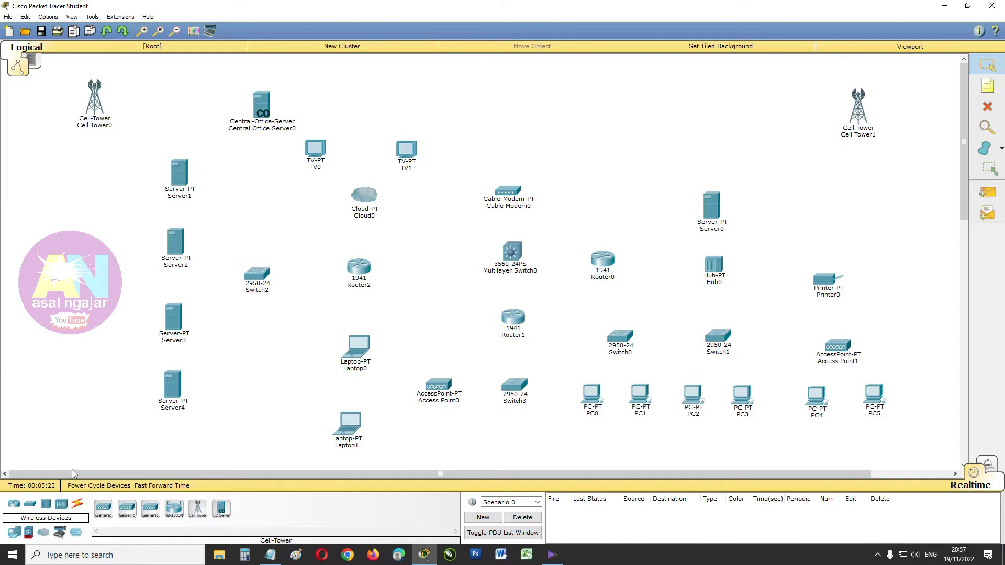
Step: Connect Router0 GigabitEthernet0/0 to Multilayer Switch0 GigabitEthernet0/1 with a copper straight-through cable
{"action": "left_click", "coordinate": [77, 505]}
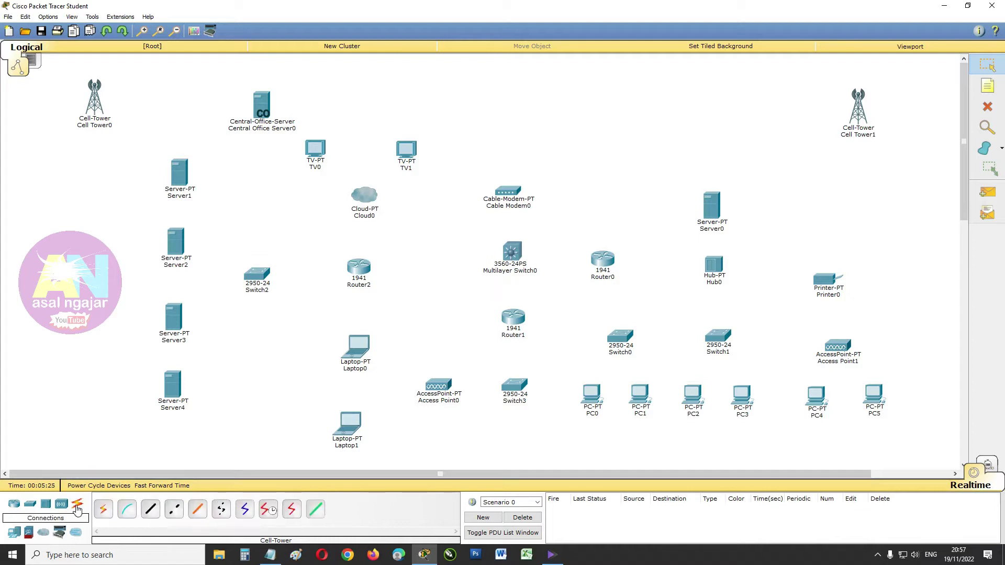
{"action": "left_click", "coordinate": [150, 511]}
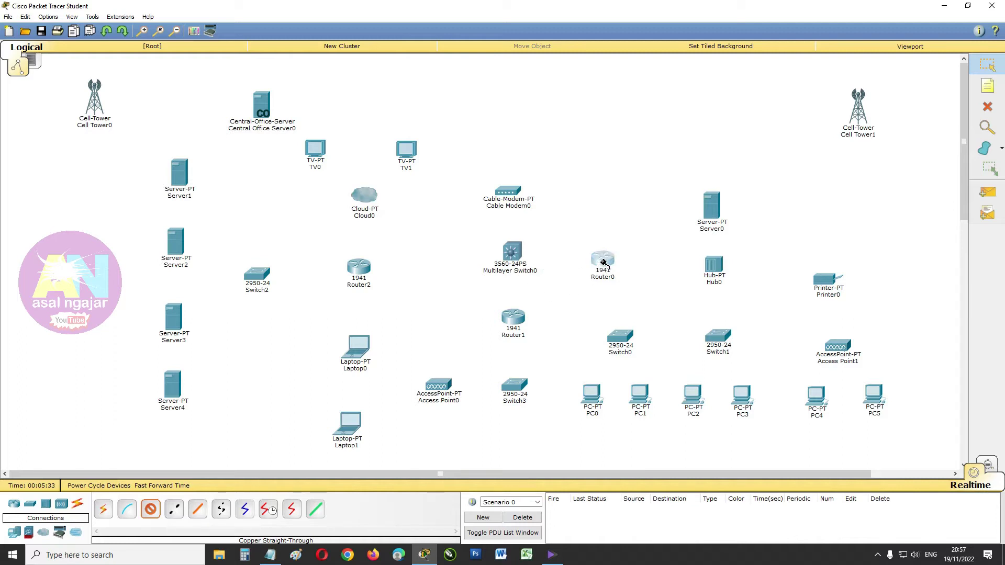
{"action": "left_click", "coordinate": [604, 263]}
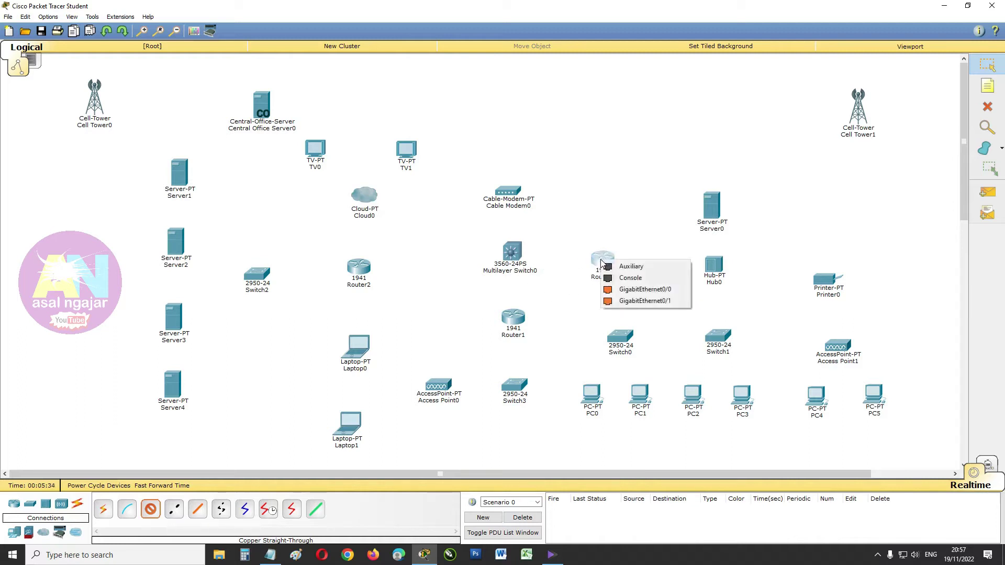
{"action": "left_click", "coordinate": [615, 291]}
{"action": "left_click", "coordinate": [515, 261]}
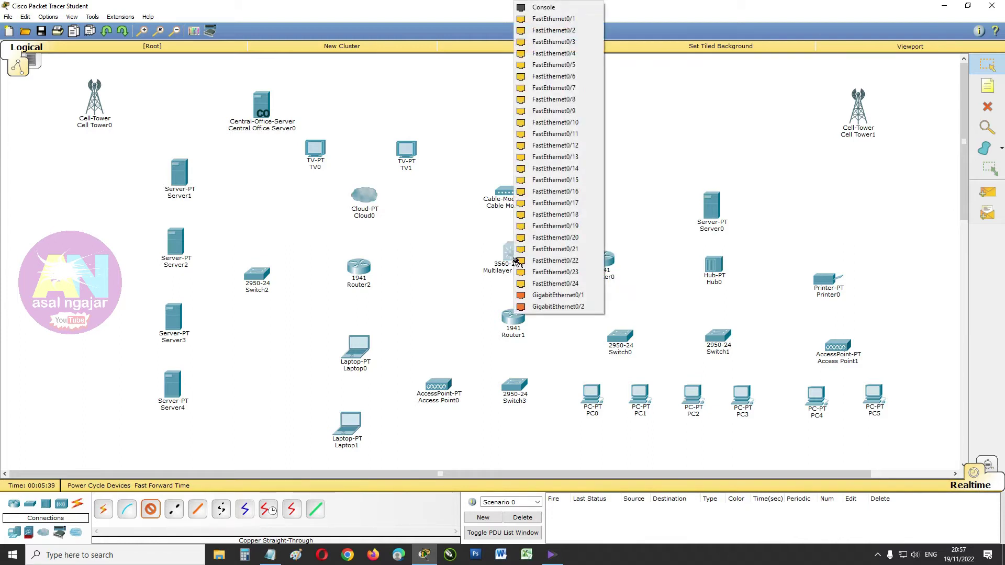
{"action": "left_click", "coordinate": [530, 296]}
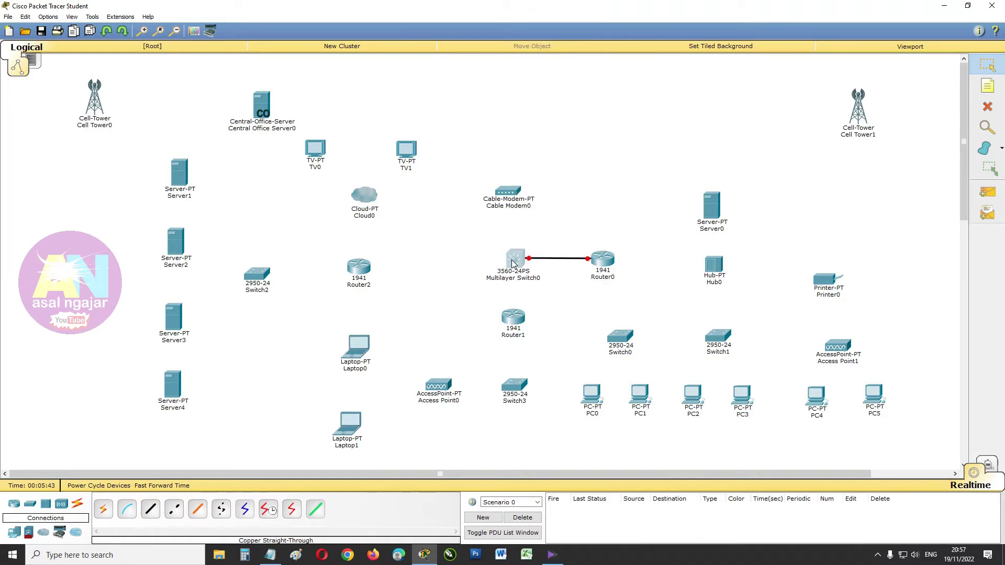
Step: Connect Router0 GigabitEthernet0/1 to Hub0 Port 0 with a copper straight-through cable
{"action": "left_click", "coordinate": [151, 509]}
{"action": "left_click", "coordinate": [603, 262]}
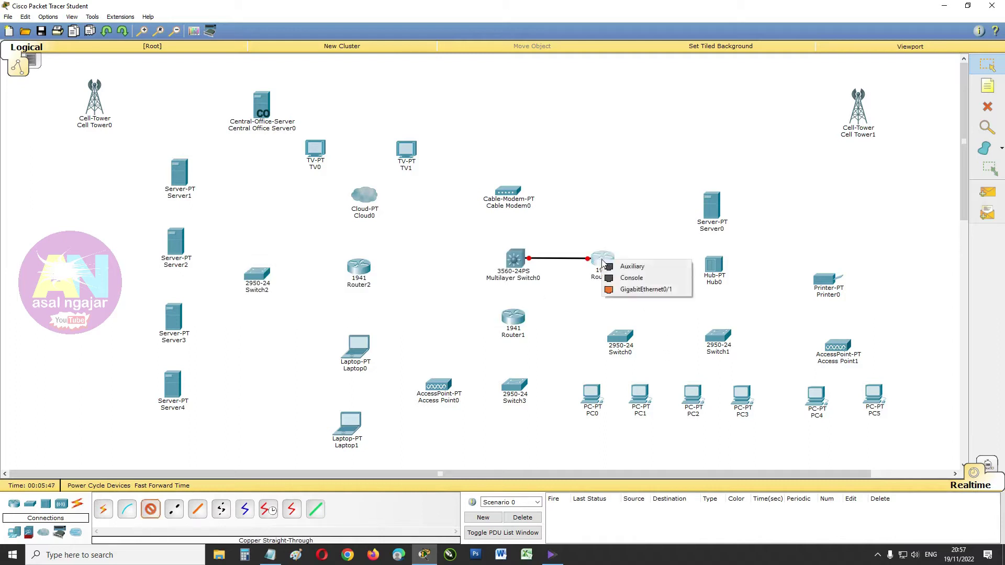
{"action": "left_click", "coordinate": [619, 289]}
{"action": "left_click", "coordinate": [710, 263]}
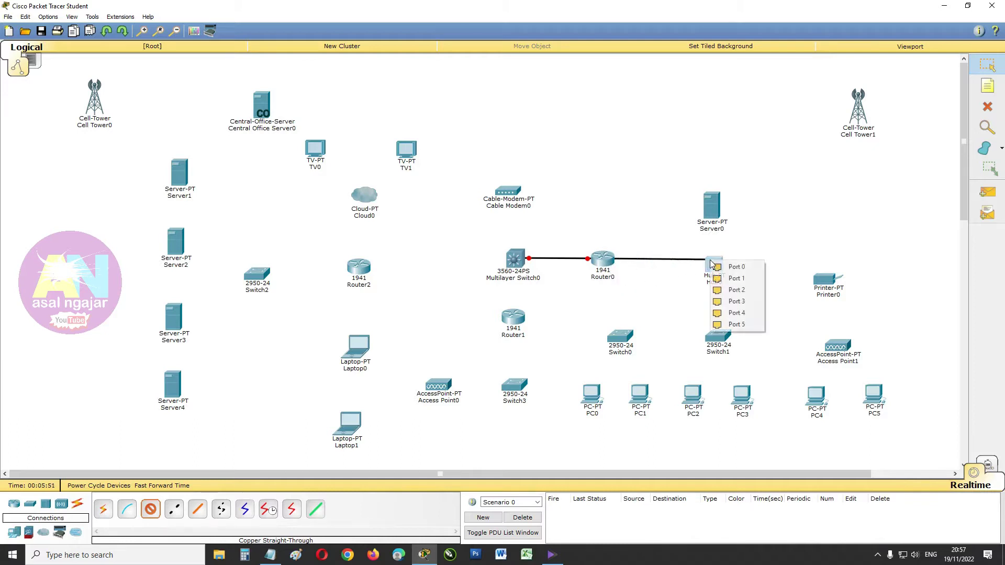
{"action": "left_click", "coordinate": [717, 267]}
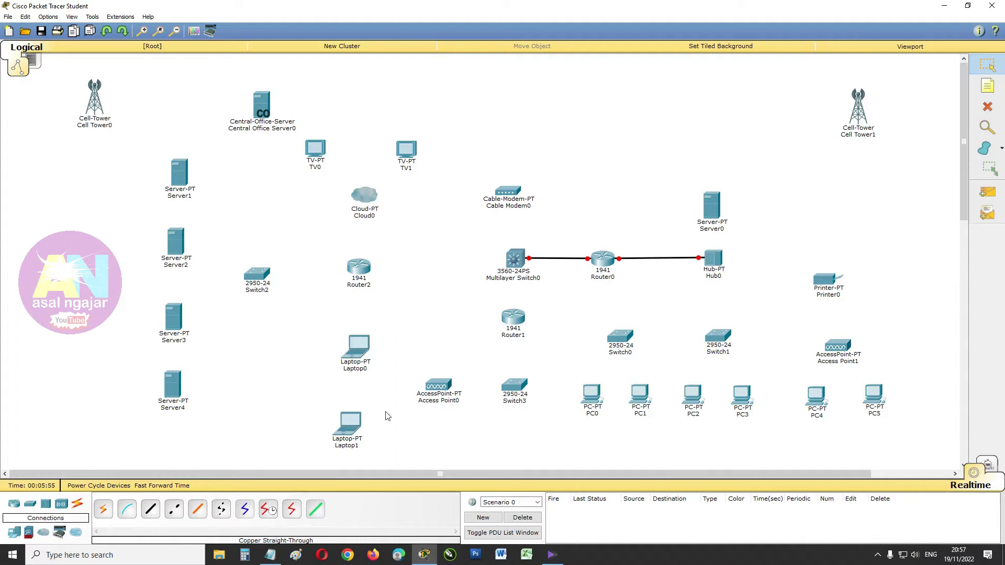
Step: Connect Multilayer Switch0 GigabitEthernet0/2 to Router1 GigabitEthernet0/0 with a copper straight-through cable
{"action": "left_click", "coordinate": [152, 510]}
{"action": "left_click", "coordinate": [515, 263]}
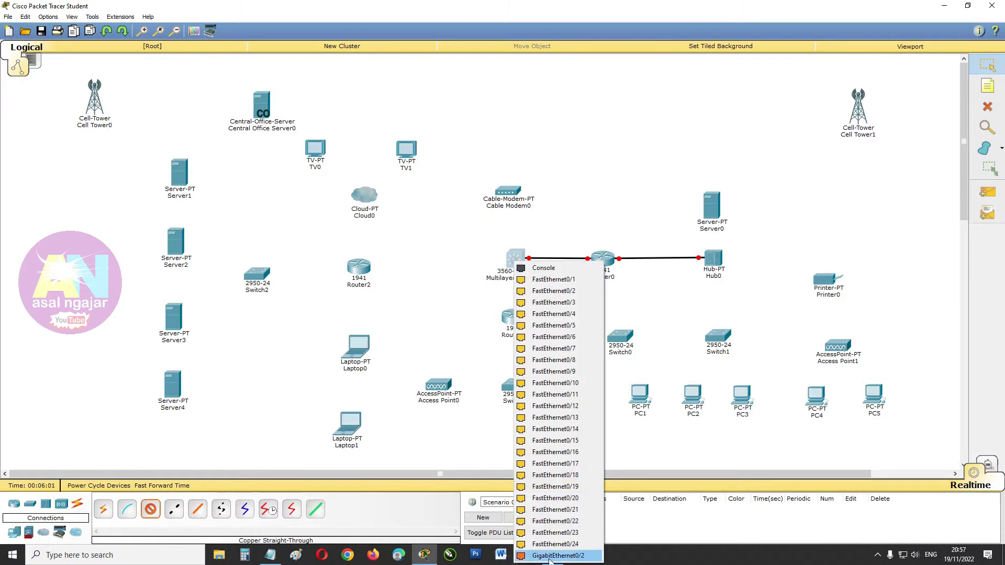
{"action": "left_click", "coordinate": [554, 555]}
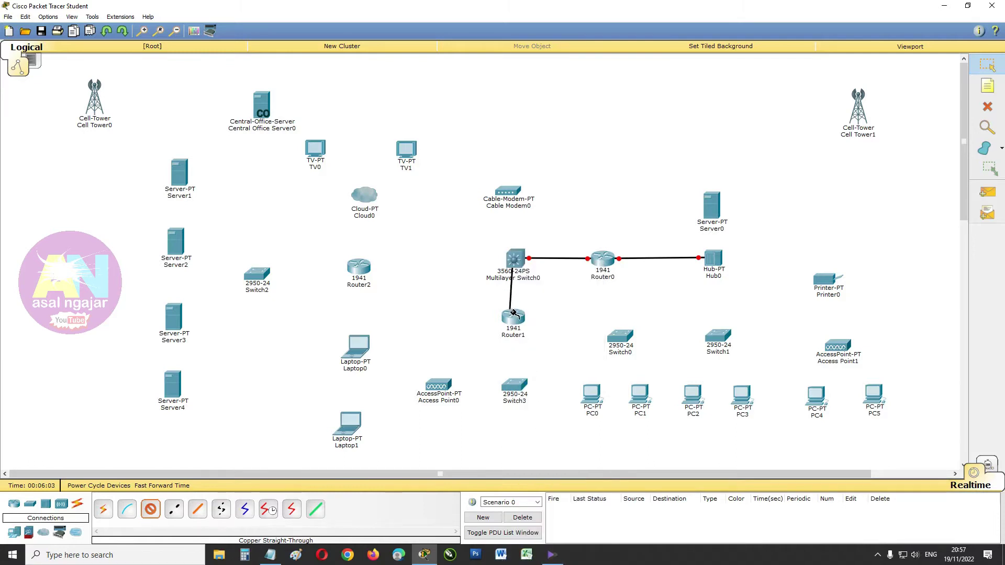
{"action": "left_click", "coordinate": [516, 316]}
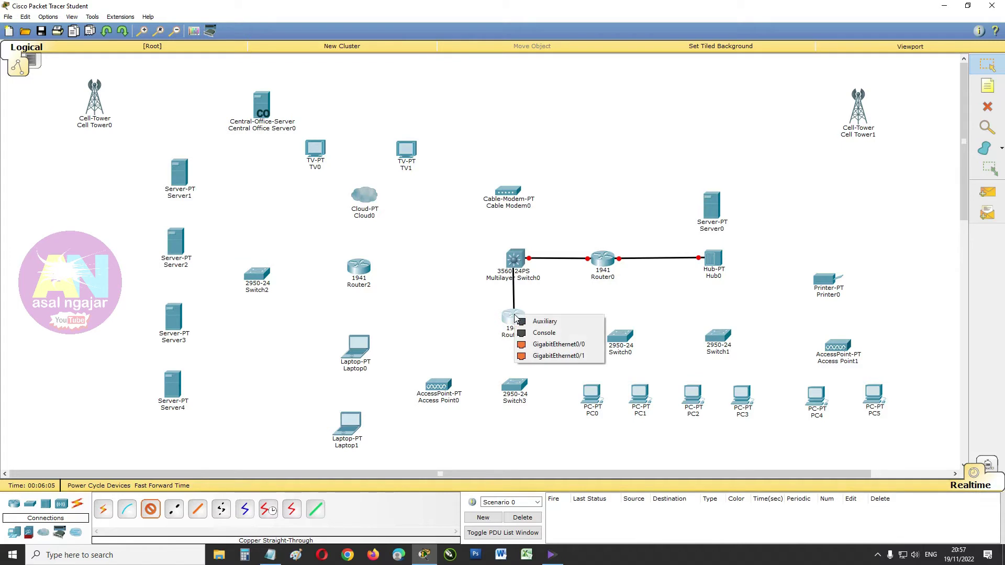
{"action": "left_click", "coordinate": [526, 344]}
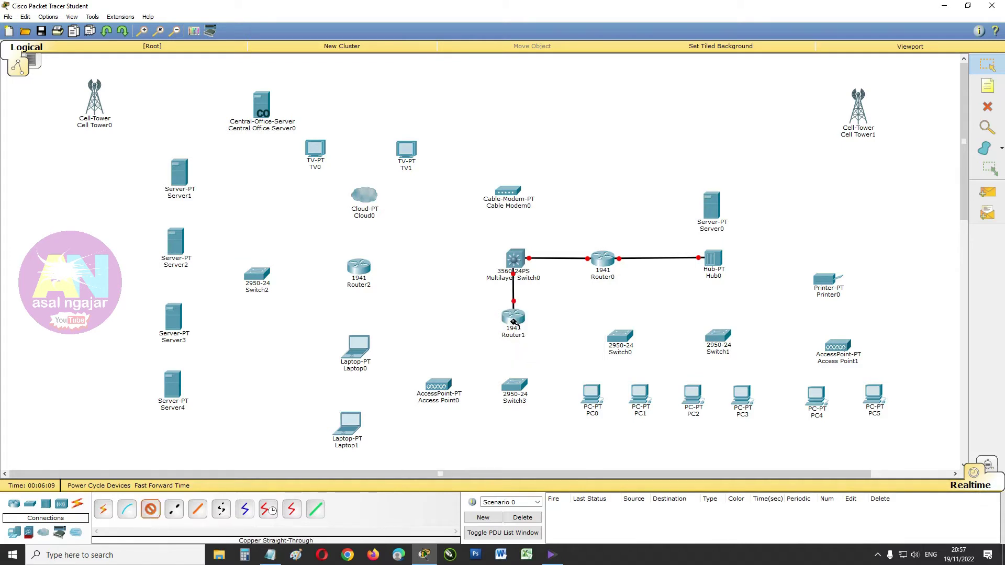
Step: Link Router1 GigabitEthernet0/1 to Switch3 FastEthernet0/1 with a copper straight-through cable and nudge Switch3 into line below the router
{"action": "left_click", "coordinate": [514, 318]}
{"action": "left_click", "coordinate": [524, 349]}
{"action": "left_click", "coordinate": [514, 387]}
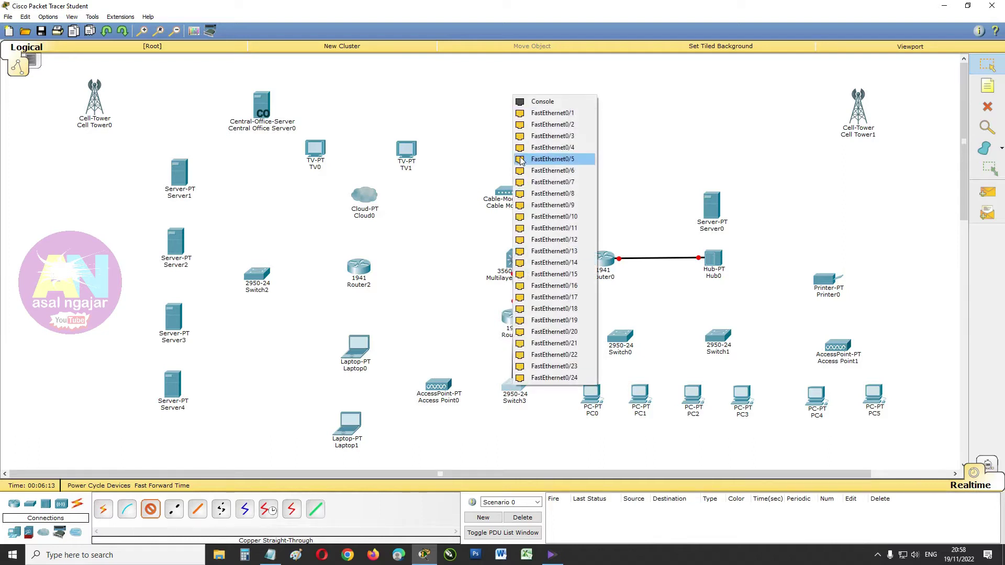
{"action": "left_click", "coordinate": [541, 114]}
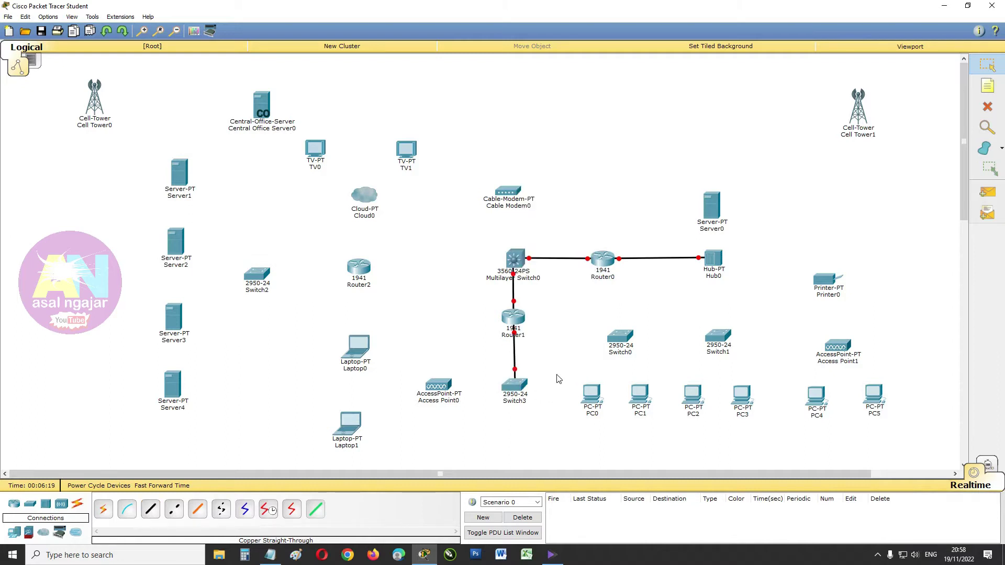
{"action": "left_click_drag", "start_coordinate": [517, 391], "coordinate": [515, 391]}
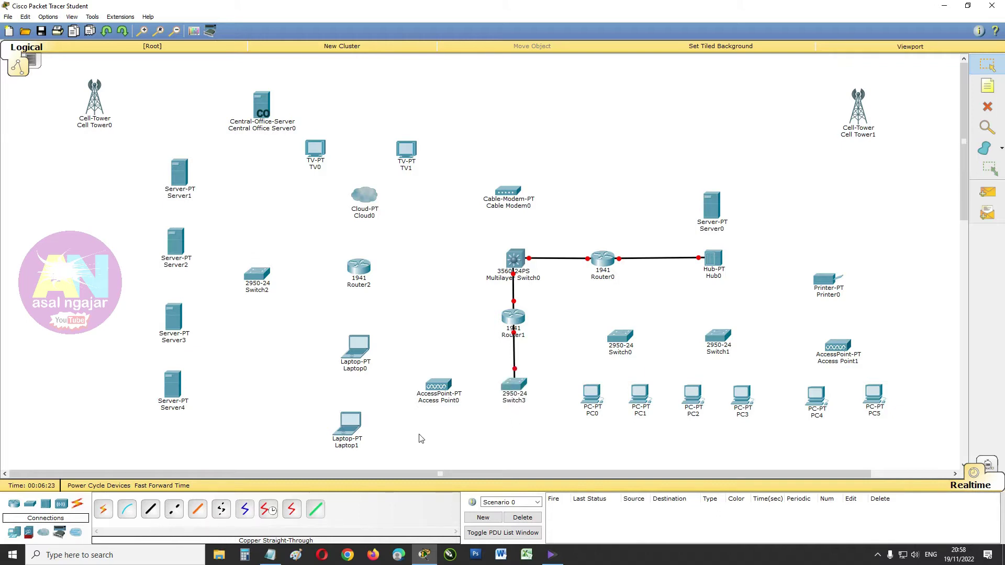
Step: Connect Hub0 Port 1 to Server0 FastEthernet0 with a copper straight-through cable
{"action": "left_click", "coordinate": [150, 511]}
{"action": "left_click", "coordinate": [711, 259]}
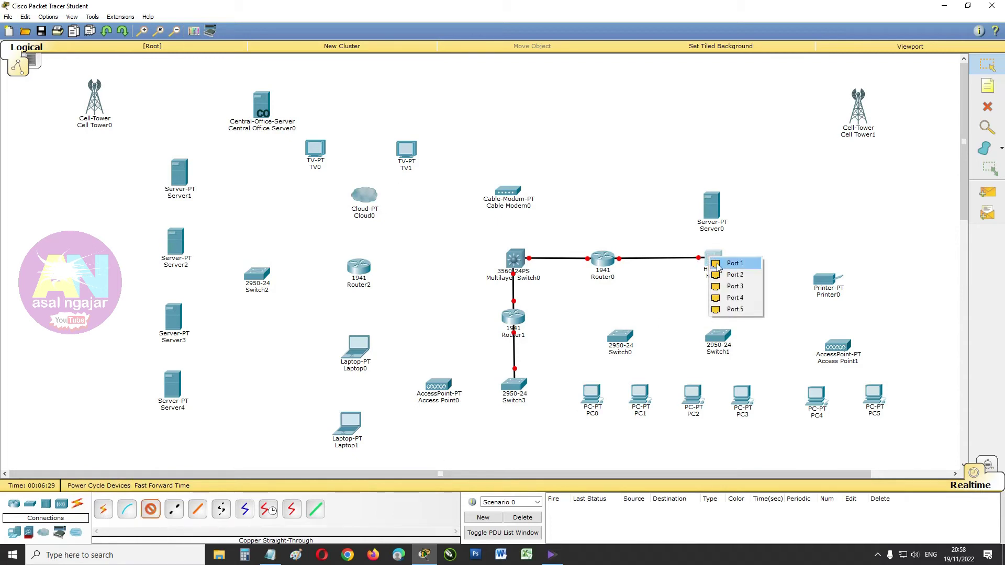
{"action": "left_click", "coordinate": [719, 264]}
{"action": "left_click", "coordinate": [718, 210]}
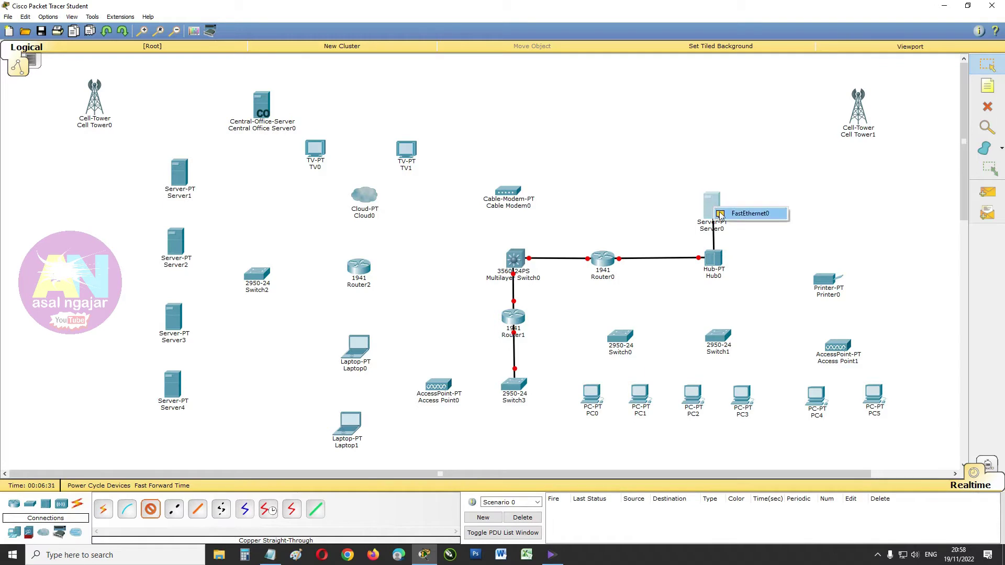
{"action": "left_click", "coordinate": [720, 214]}
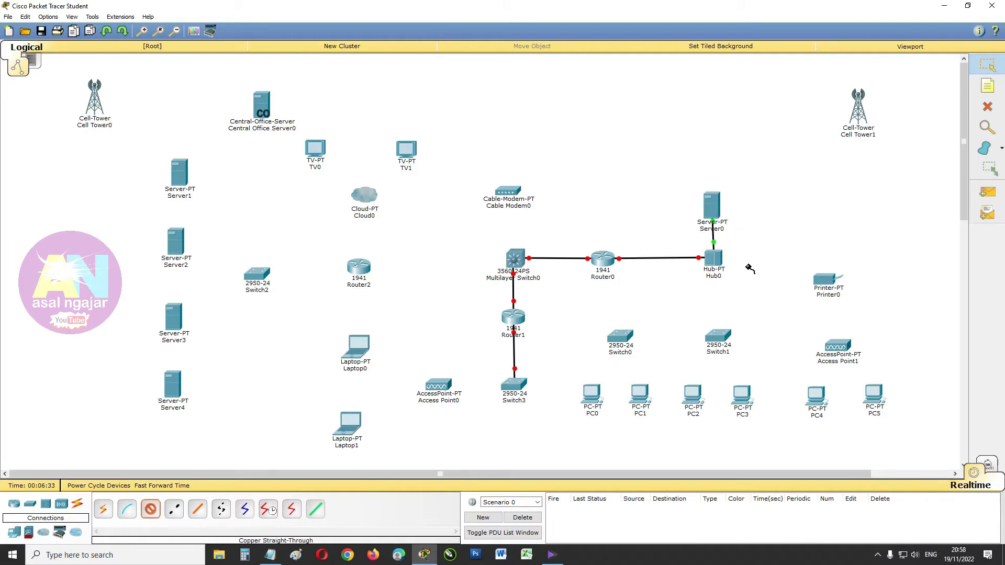
Step: Connect Hub0 Port 2 to Printer0 FastEthernet0 with a copper straight-through cable and move the printer level with the hub
{"action": "left_click", "coordinate": [712, 259]}
{"action": "left_click", "coordinate": [722, 267]}
{"action": "left_click", "coordinate": [827, 281]}
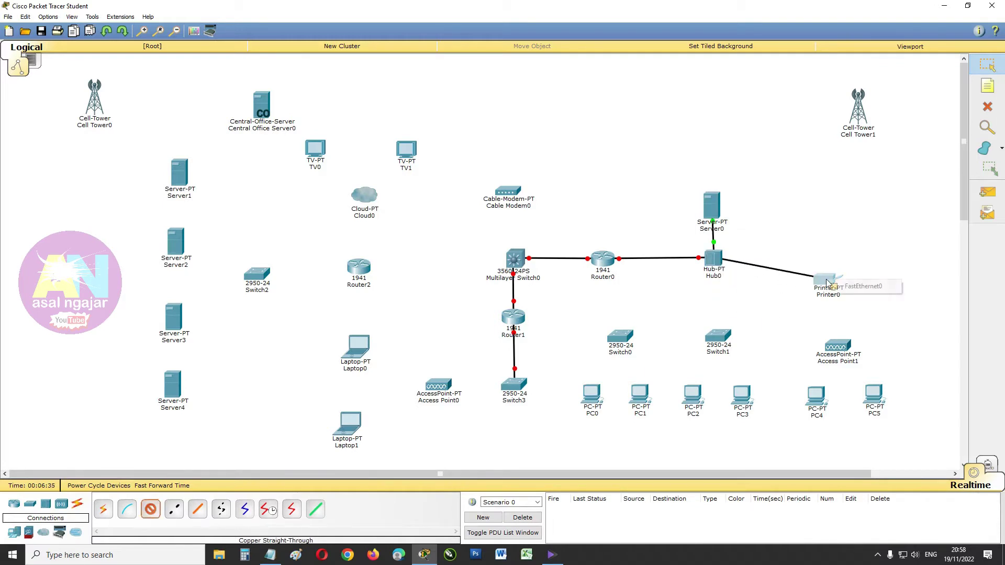
{"action": "left_click", "coordinate": [858, 286]}
{"action": "left_click_drag", "start_coordinate": [827, 280], "coordinate": [825, 263]}
Step: Try a copper straight-through link from Hub0 Port 3 to Switch0 FastEthernet0/1, and delete that link
{"action": "left_click", "coordinate": [150, 509]}
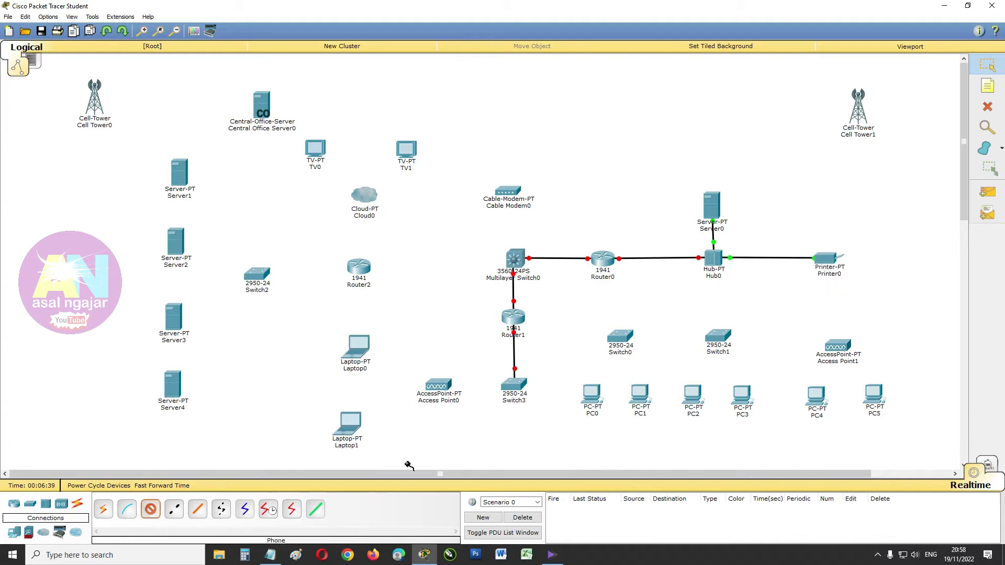
{"action": "left_click", "coordinate": [713, 259]}
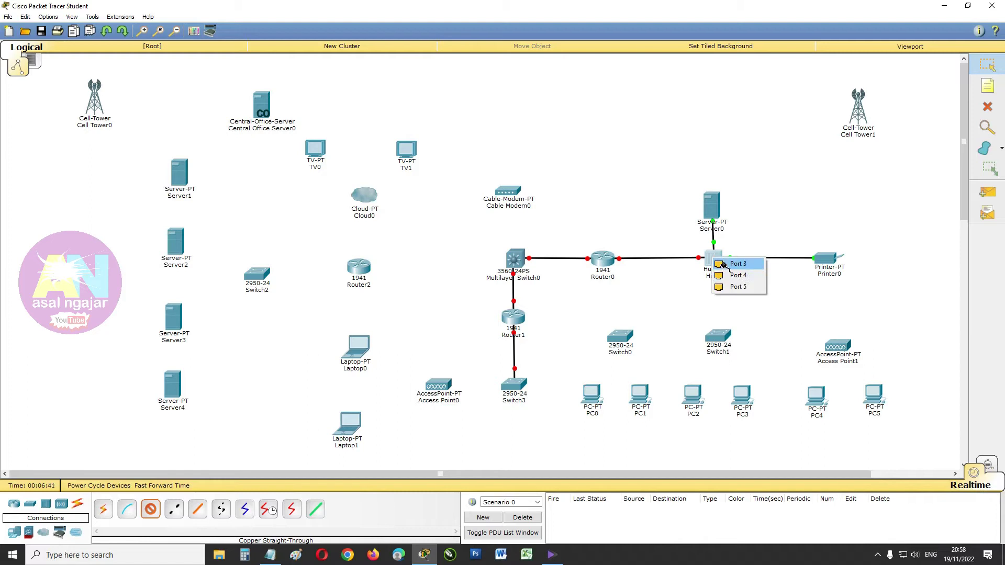
{"action": "left_click", "coordinate": [722, 263]}
{"action": "left_click", "coordinate": [620, 336]}
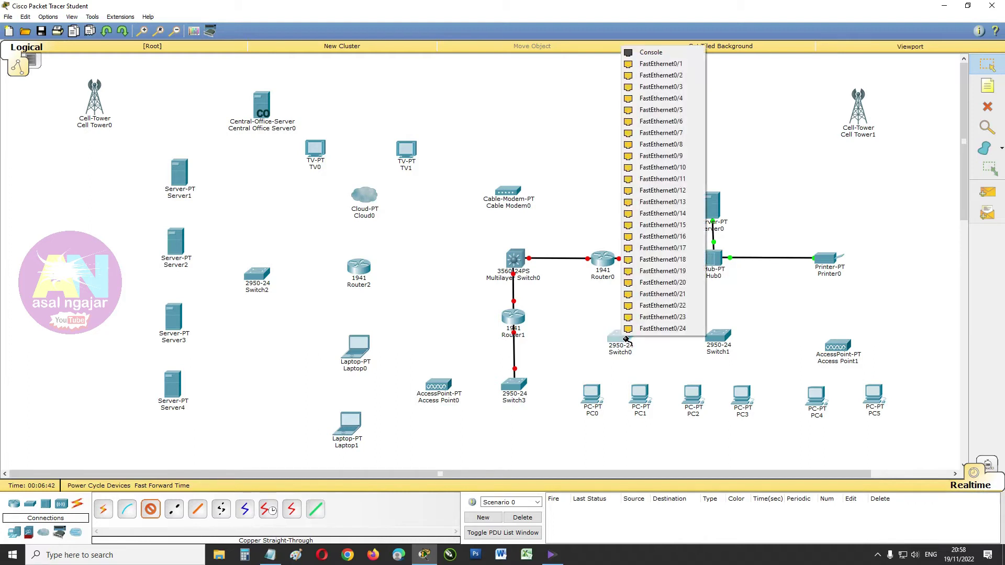
{"action": "left_click", "coordinate": [653, 64]}
{"action": "left_click", "coordinate": [677, 288]}
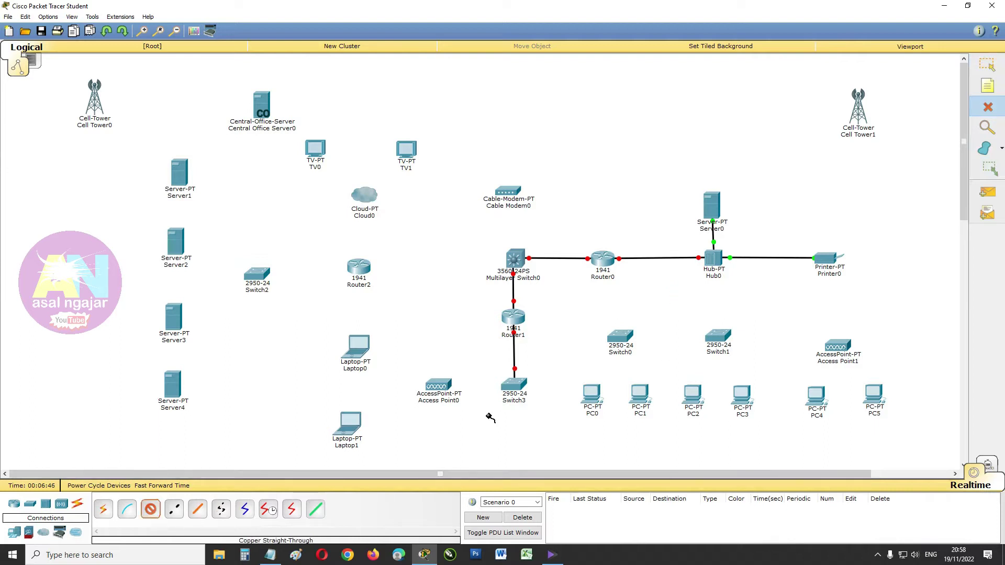
Step: Connect Hub0 Port 3 to Access Point1 with a copper straight-through cable
{"action": "left_click", "coordinate": [727, 263]}
{"action": "left_click", "coordinate": [733, 268]}
{"action": "left_click", "coordinate": [846, 344]}
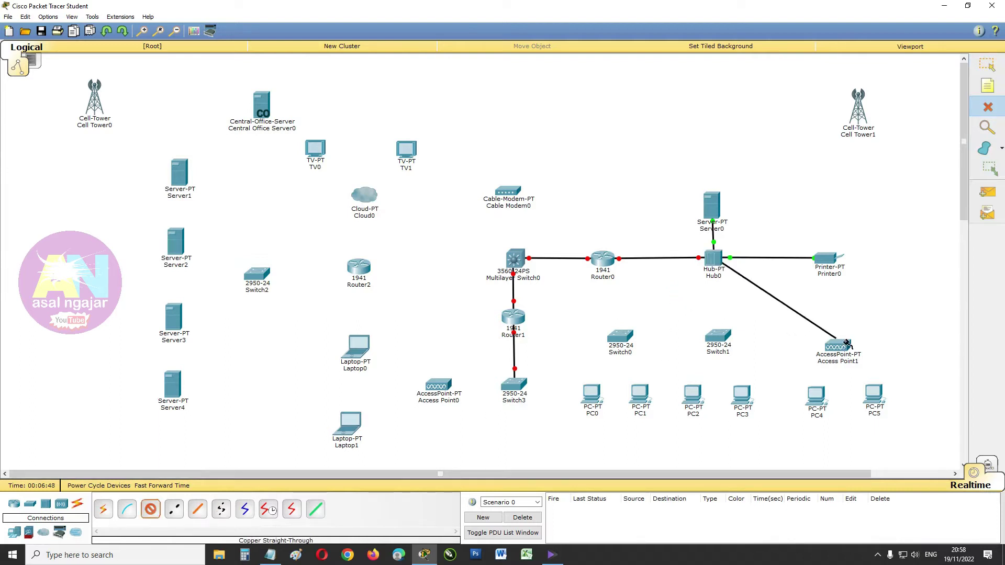
{"action": "left_click", "coordinate": [846, 344]}
{"action": "left_click", "coordinate": [858, 349]}
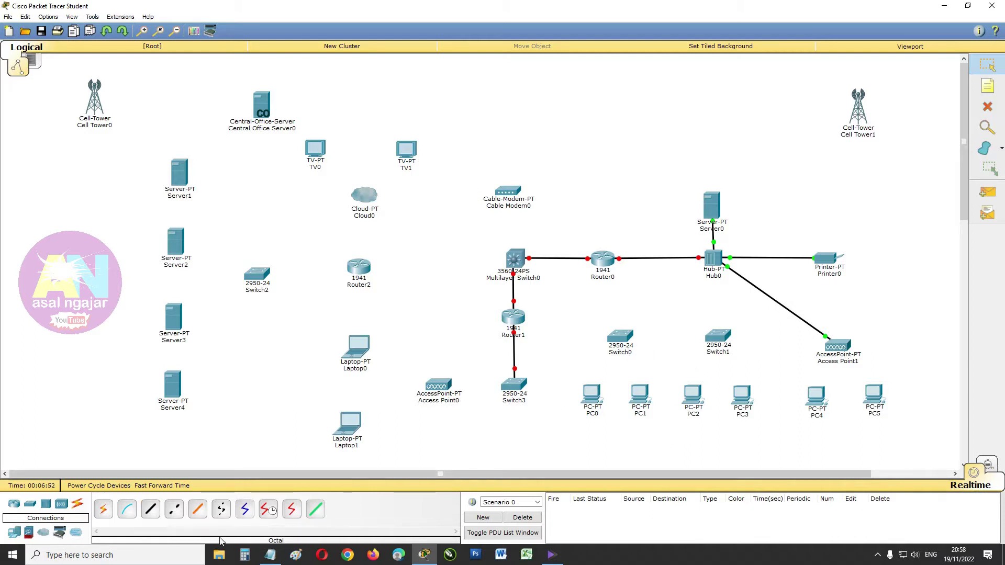
Step: Connect Hub0 Port 4 to Switch0 FastEthernet0/1 with a copper cross-over cable
{"action": "left_click", "coordinate": [174, 509]}
{"action": "left_click", "coordinate": [702, 268]}
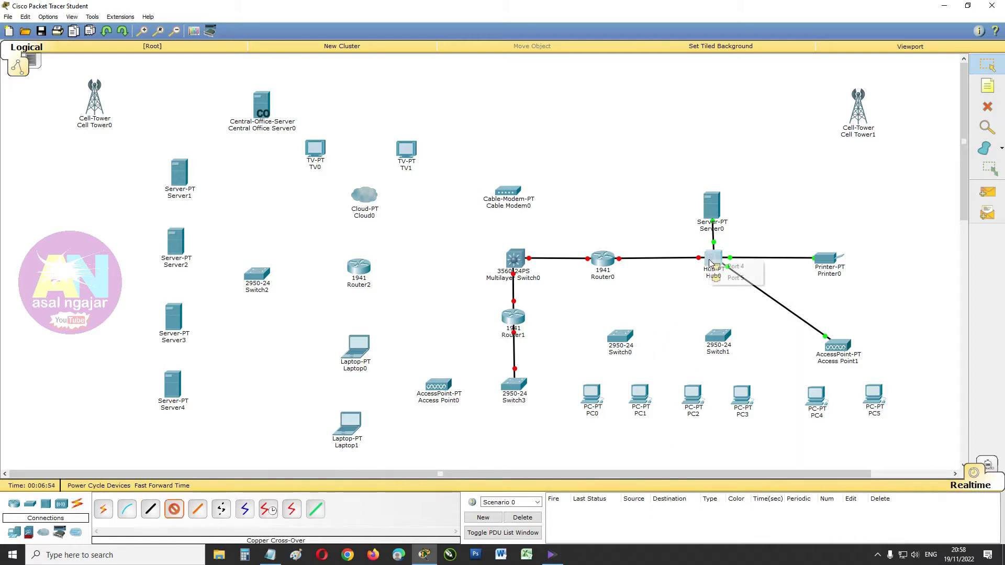
{"action": "left_click", "coordinate": [721, 276]}
{"action": "left_click", "coordinate": [621, 339]}
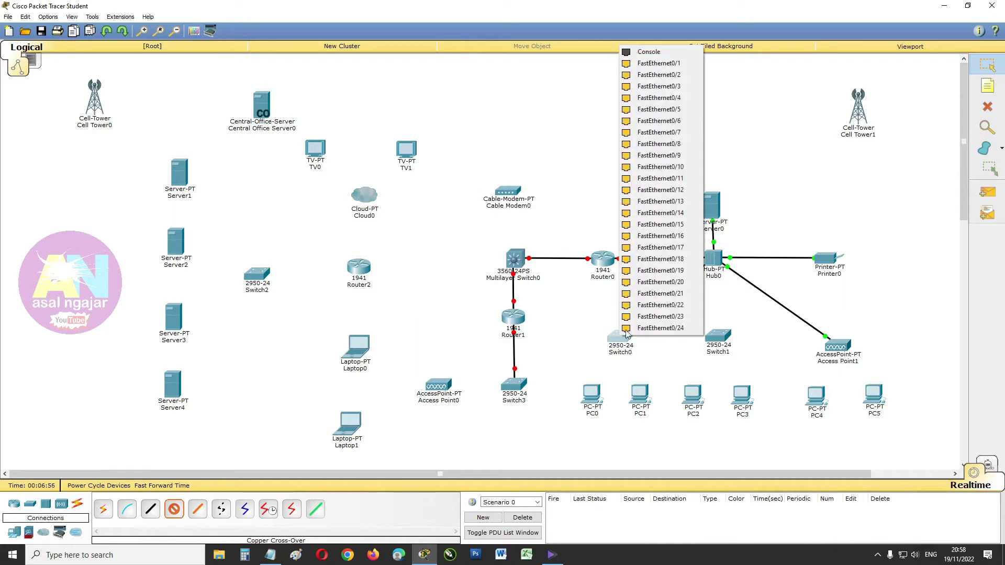
{"action": "left_click", "coordinate": [662, 69]}
Step: Connect Hub0 Port 5 to Switch1 FastEthernet0/1 with a copper cross-over cable
{"action": "left_click", "coordinate": [174, 508]}
{"action": "left_click", "coordinate": [716, 268]}
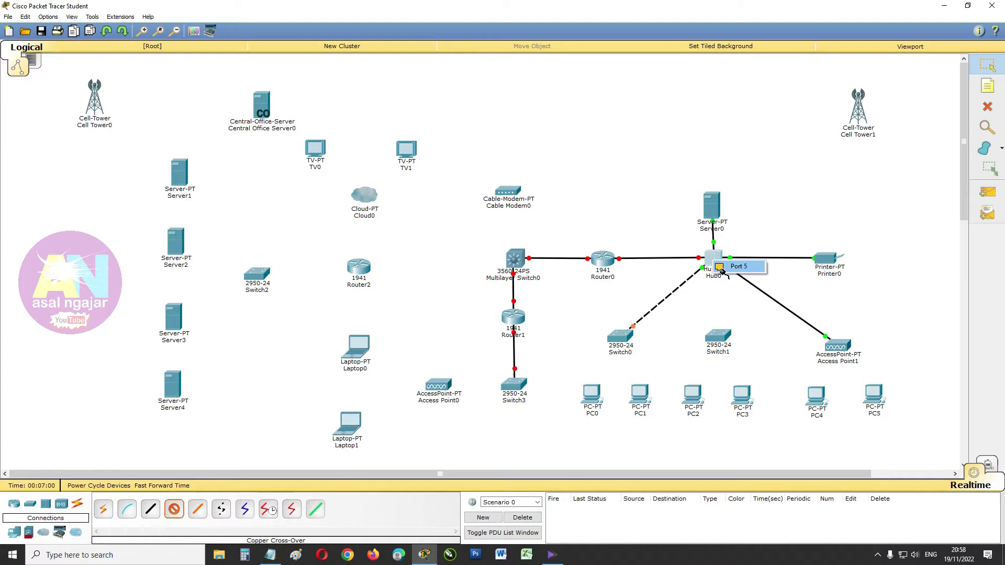
{"action": "left_click", "coordinate": [717, 336]}
{"action": "left_click", "coordinate": [768, 63]}
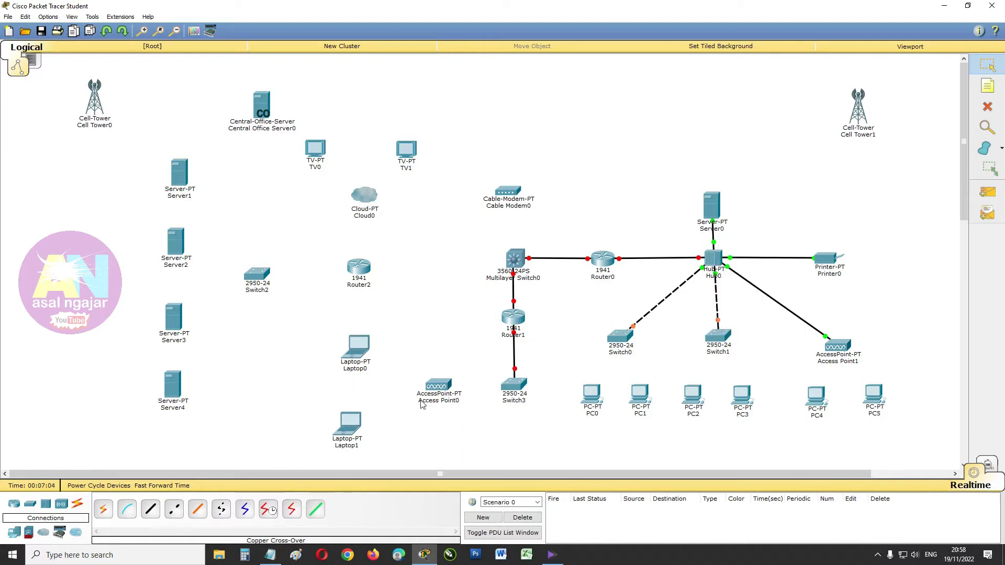
Step: Connect Switch3 FastEthernet0/2 to Access Point0 with a copper straight-through cable
{"action": "left_click", "coordinate": [151, 508]}
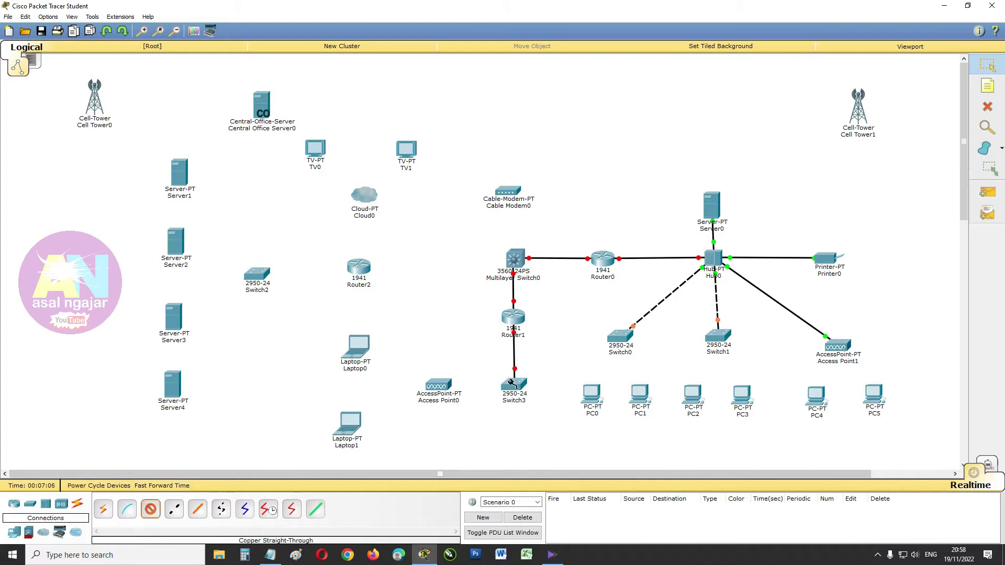
{"action": "left_click", "coordinate": [513, 387]}
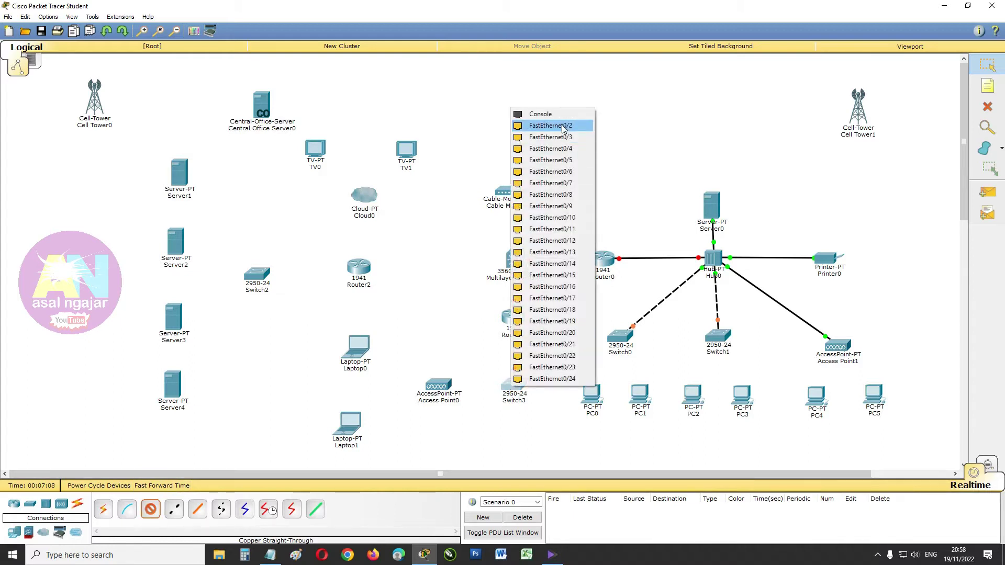
{"action": "left_click", "coordinate": [539, 127]}
{"action": "left_click", "coordinate": [437, 387]}
{"action": "left_click", "coordinate": [437, 387]}
{"action": "left_click", "coordinate": [449, 396]}
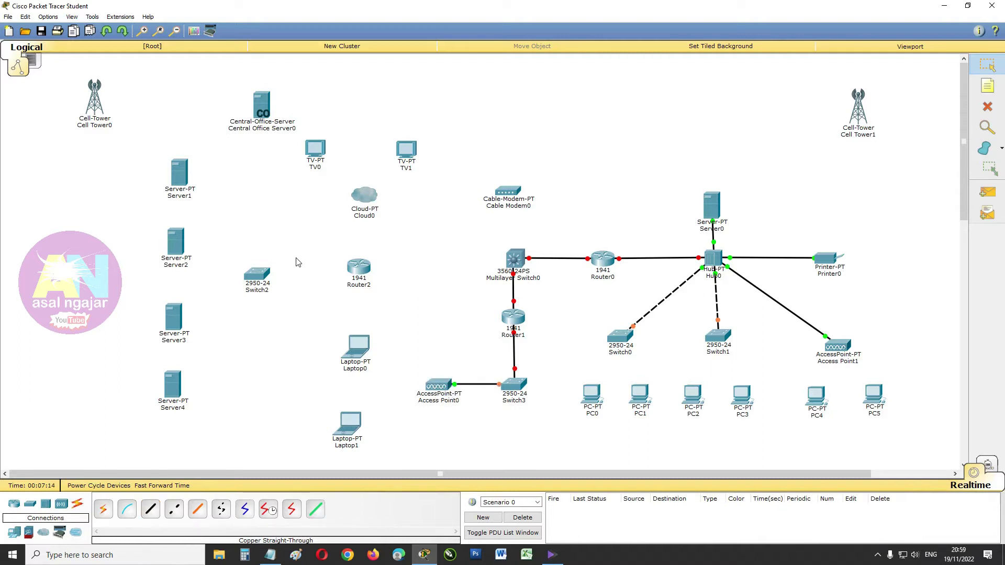
Step: Connect Router2 GigabitEthernet0/0 to Cloud0 Ethernet6 with a copper straight-through cable and align Cloud0 above the router
{"action": "left_click", "coordinate": [150, 508]}
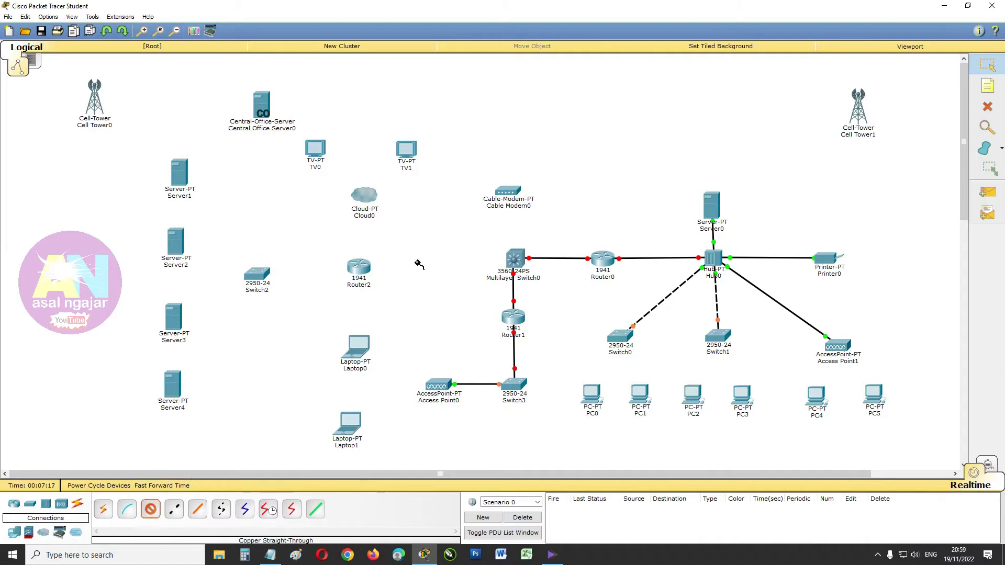
{"action": "left_click", "coordinate": [356, 272]}
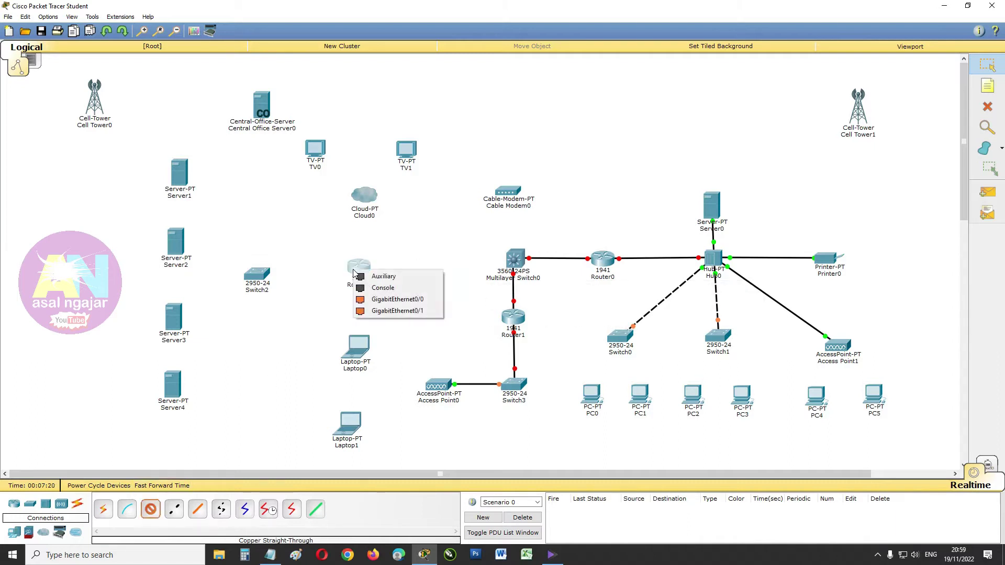
{"action": "left_click", "coordinate": [373, 303]}
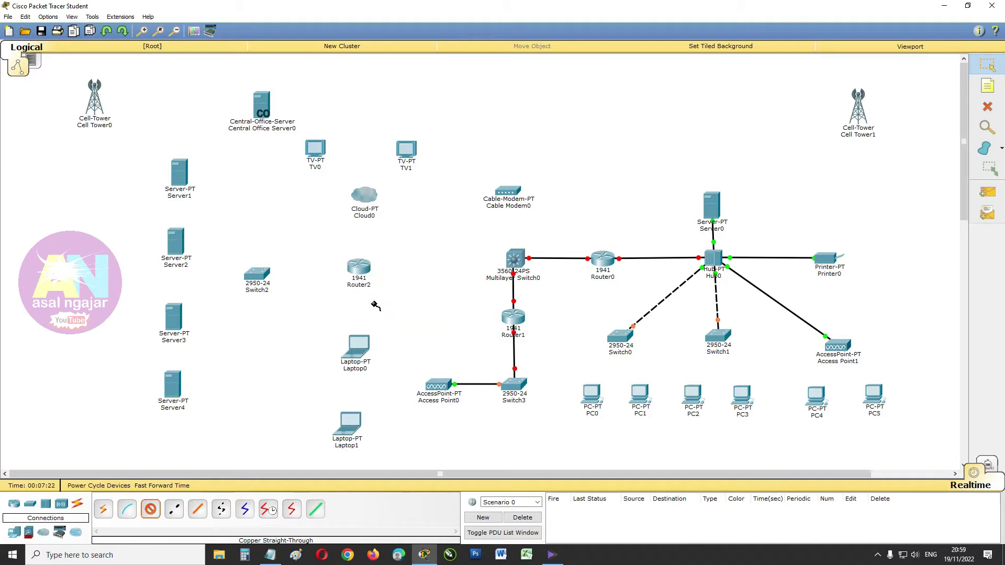
{"action": "left_click", "coordinate": [362, 199]}
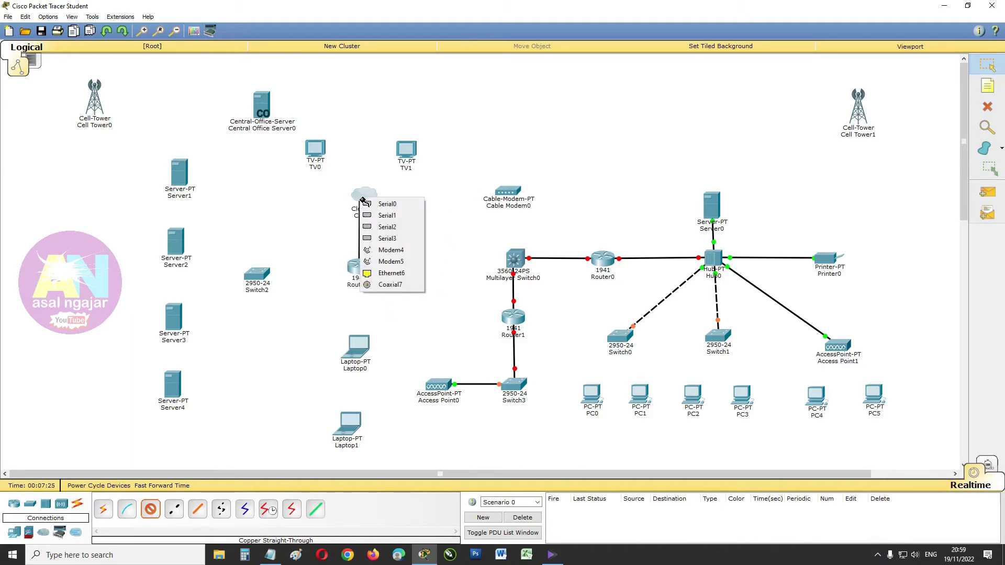
{"action": "left_click", "coordinate": [371, 273]}
{"action": "left_click_drag", "start_coordinate": [361, 202], "coordinate": [357, 196]}
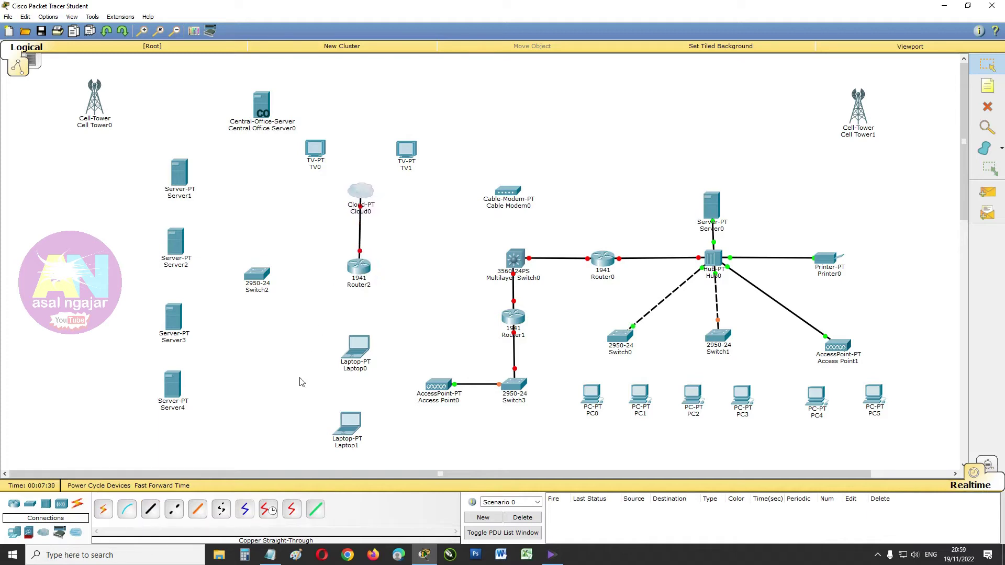
Step: Connect Router2 GigabitEthernet0/1 to Switch2 FastEthernet0/1 with a copper straight-through cable and align Switch2 level with the router
{"action": "left_click", "coordinate": [152, 516]}
{"action": "left_click", "coordinate": [359, 268]}
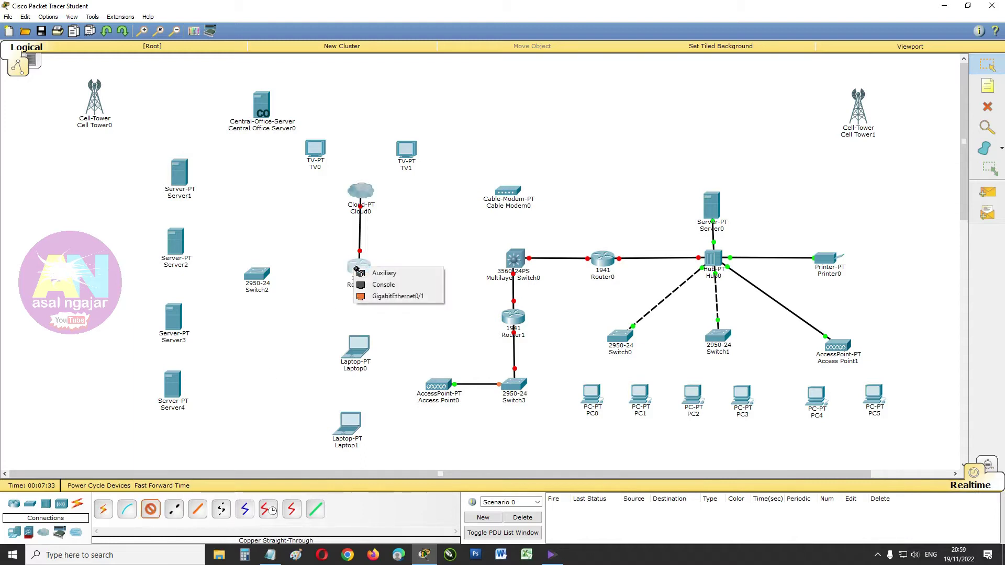
{"action": "left_click", "coordinate": [364, 296]}
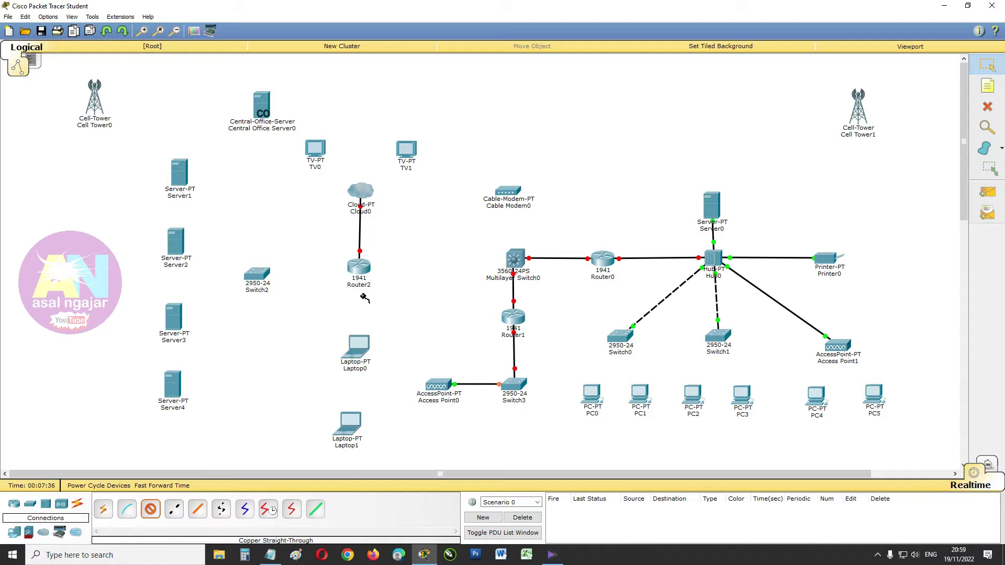
{"action": "left_click", "coordinate": [260, 275]}
{"action": "left_click", "coordinate": [270, 290]}
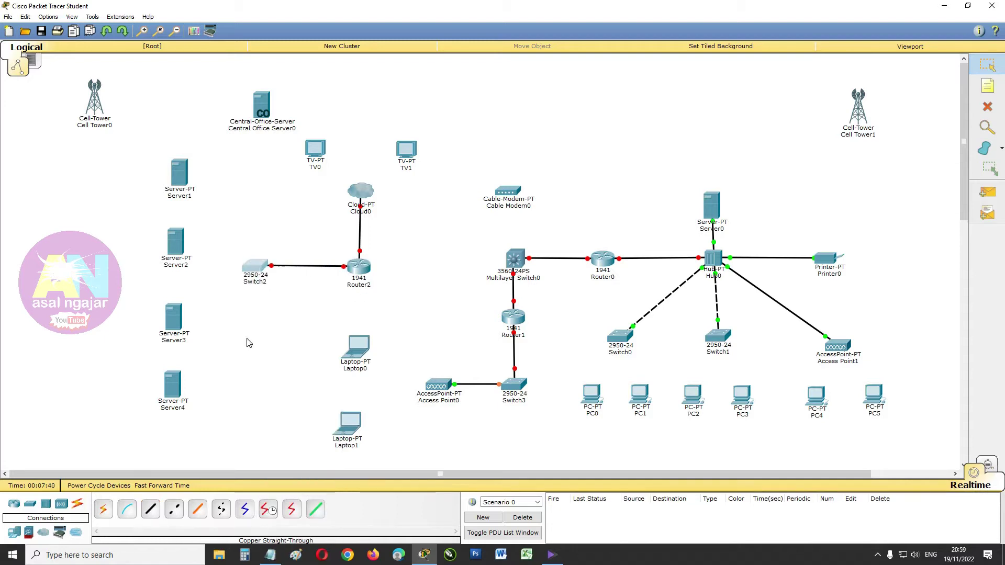
Step: Connect Switch2 FastEthernet0/2 to Server1 FastEthernet0 and FastEthernet0/3 to Server2 FastEthernet0 with copper straight-through cables
{"action": "left_click", "coordinate": [150, 509]}
{"action": "left_click", "coordinate": [264, 269]}
{"action": "left_click", "coordinate": [289, 287]}
{"action": "left_click", "coordinate": [181, 180]}
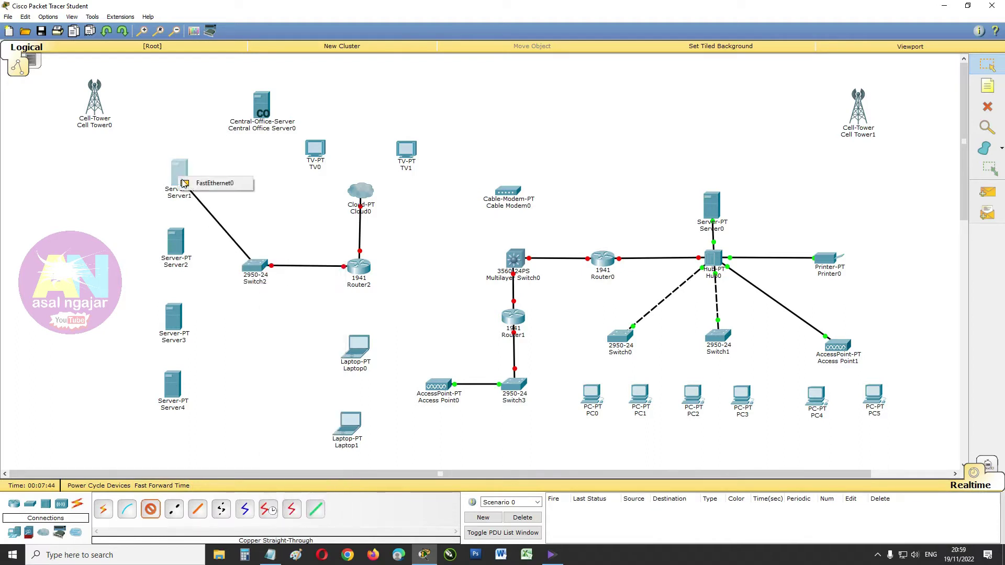
{"action": "left_click", "coordinate": [209, 184]}
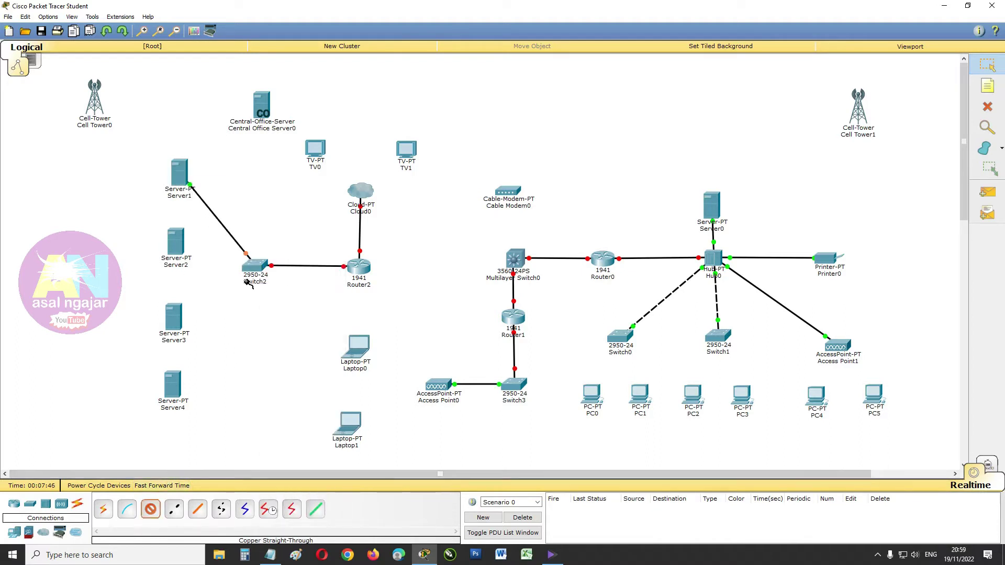
{"action": "left_click", "coordinate": [260, 271]}
{"action": "left_click", "coordinate": [272, 286]}
{"action": "left_click", "coordinate": [182, 254]}
{"action": "left_click", "coordinate": [211, 258]}
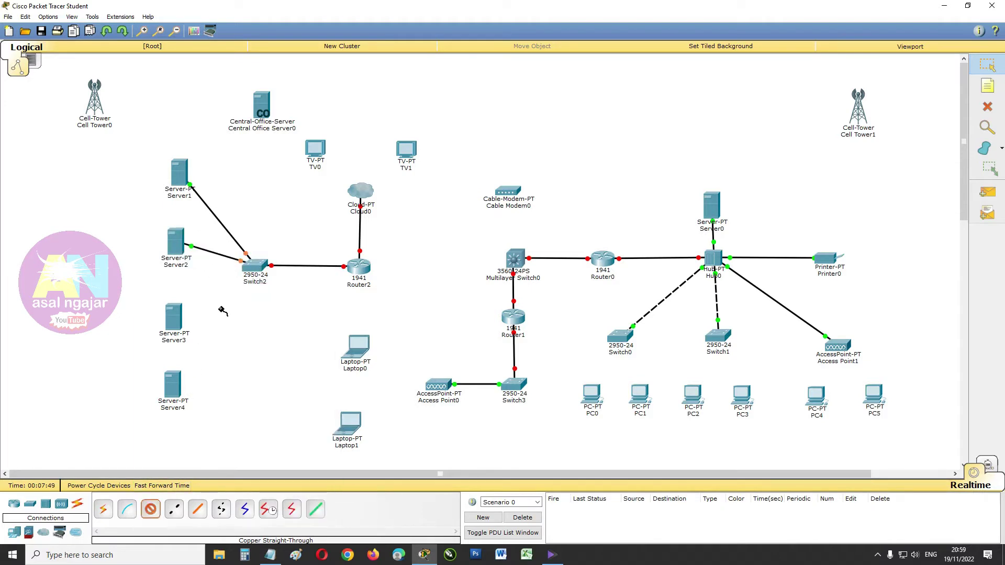
Step: Connect Switch2 FastEthernet0/4 to Server3 and FastEthernet0/5 to Server4 with copper straight-through cables
{"action": "left_click", "coordinate": [254, 267]}
{"action": "left_click", "coordinate": [282, 287]}
{"action": "left_click", "coordinate": [174, 326]}
{"action": "left_click", "coordinate": [206, 333]}
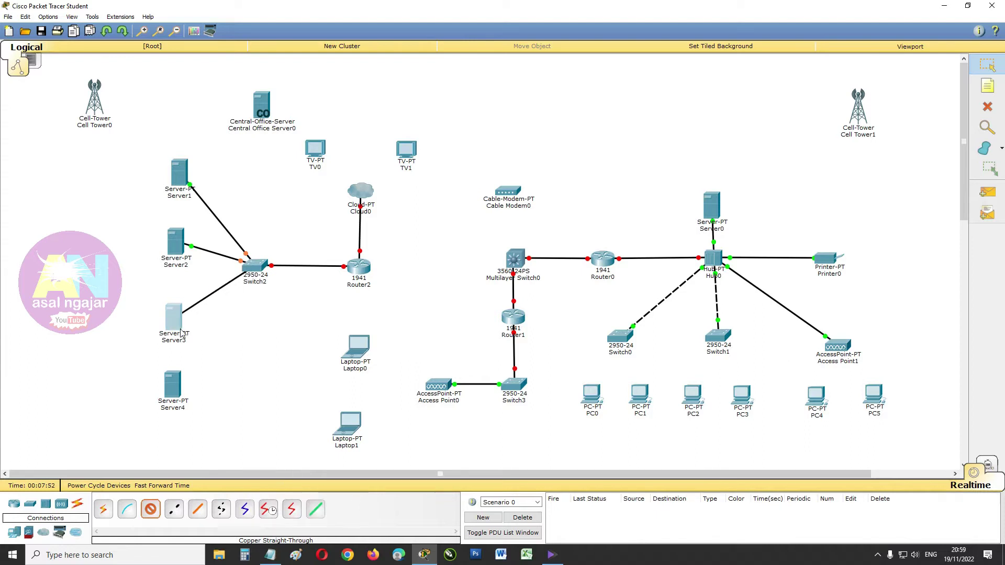
{"action": "left_click", "coordinate": [254, 268]}
{"action": "left_click", "coordinate": [285, 281]}
{"action": "left_click", "coordinate": [177, 401]}
{"action": "left_click", "coordinate": [209, 404]}
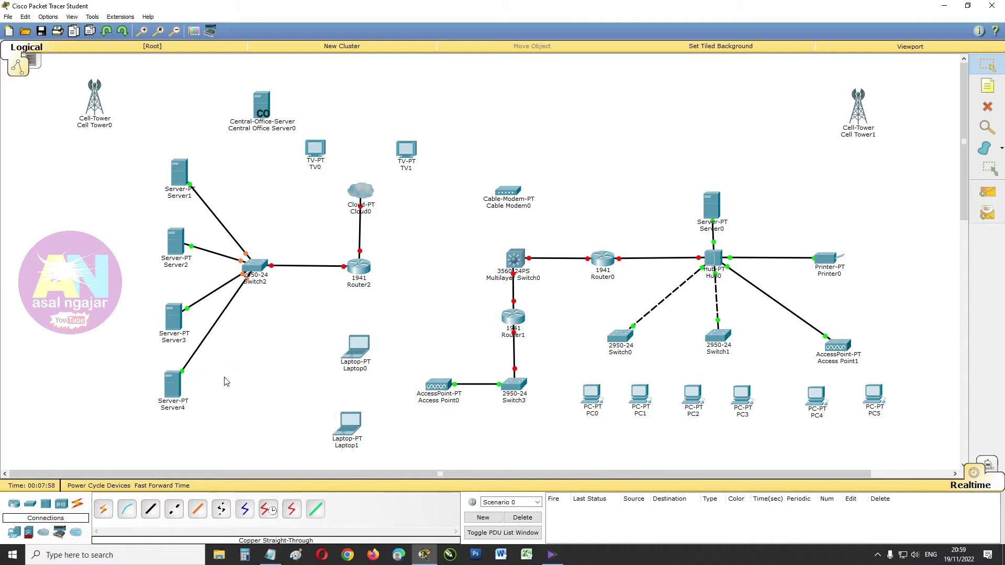
Step: Connect Cloud0 Coaxial7 to Cable Modem0 Port 0 with a coaxial cable
{"action": "left_click", "coordinate": [150, 508]}
{"action": "left_click", "coordinate": [244, 509]}
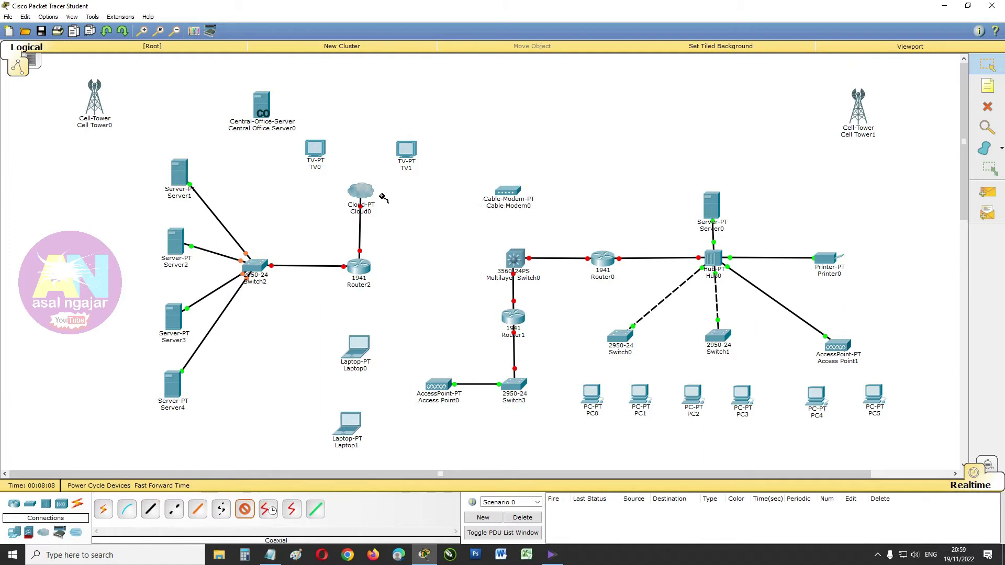
{"action": "left_click", "coordinate": [364, 192]}
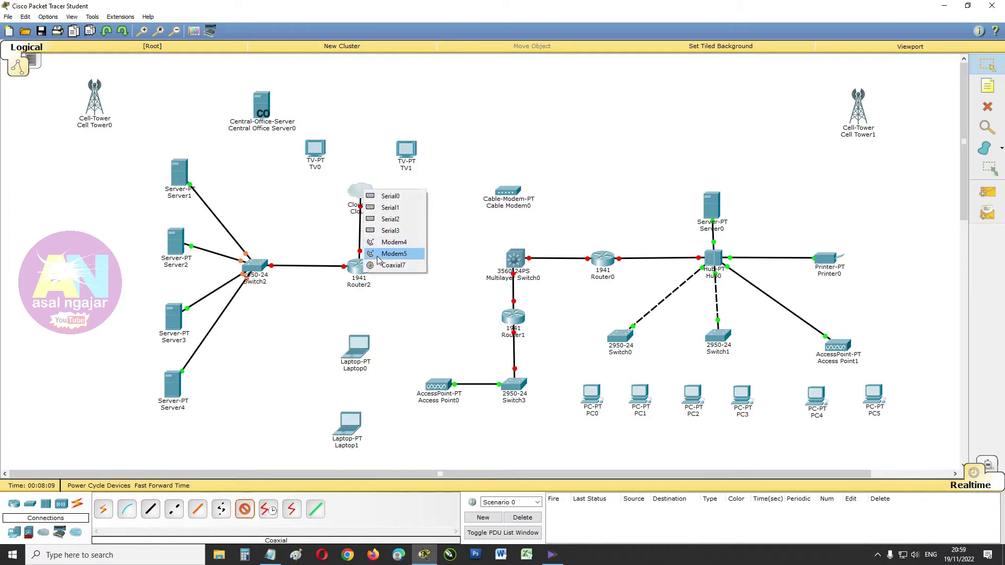
{"action": "left_click", "coordinate": [393, 265]}
{"action": "left_click", "coordinate": [495, 189]}
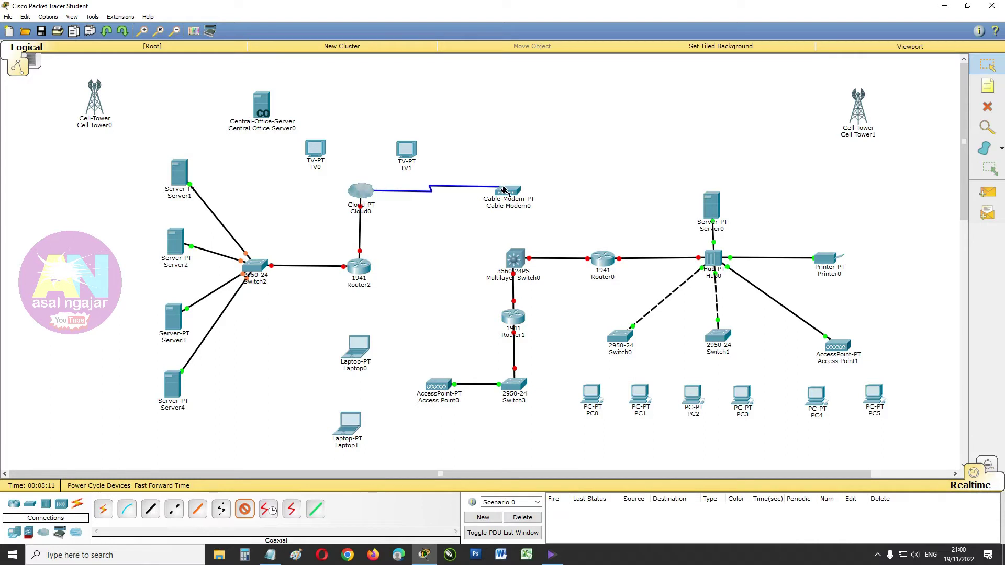
{"action": "left_click", "coordinate": [505, 190]}
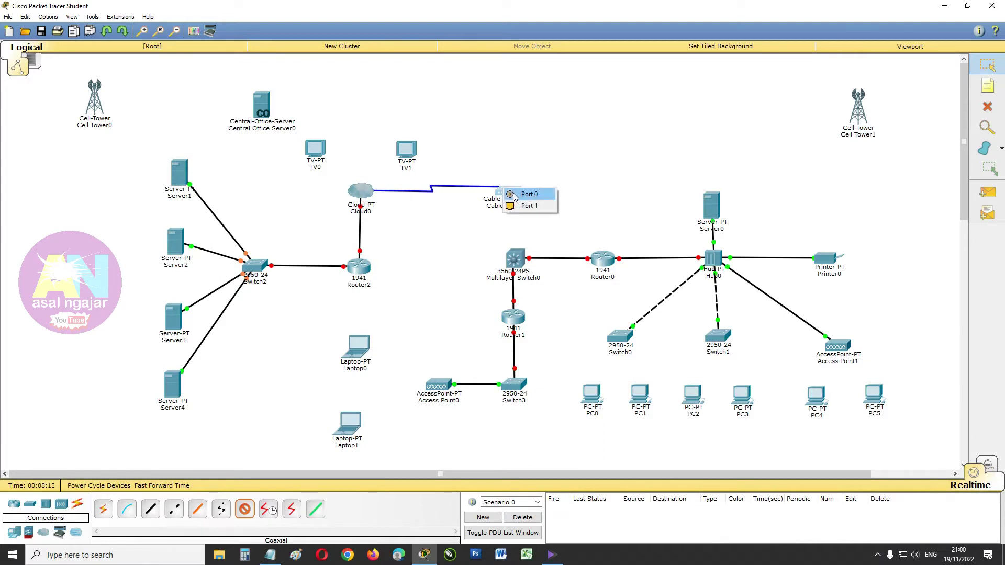
{"action": "left_click", "coordinate": [528, 194]}
Step: Connect Cable Modem0 Port 1 to Multilayer Switch0 FastEthernet0/1 with a copper straight-through cable and align the modem above the switch
{"action": "left_click", "coordinate": [153, 512]}
{"action": "left_click", "coordinate": [518, 195]}
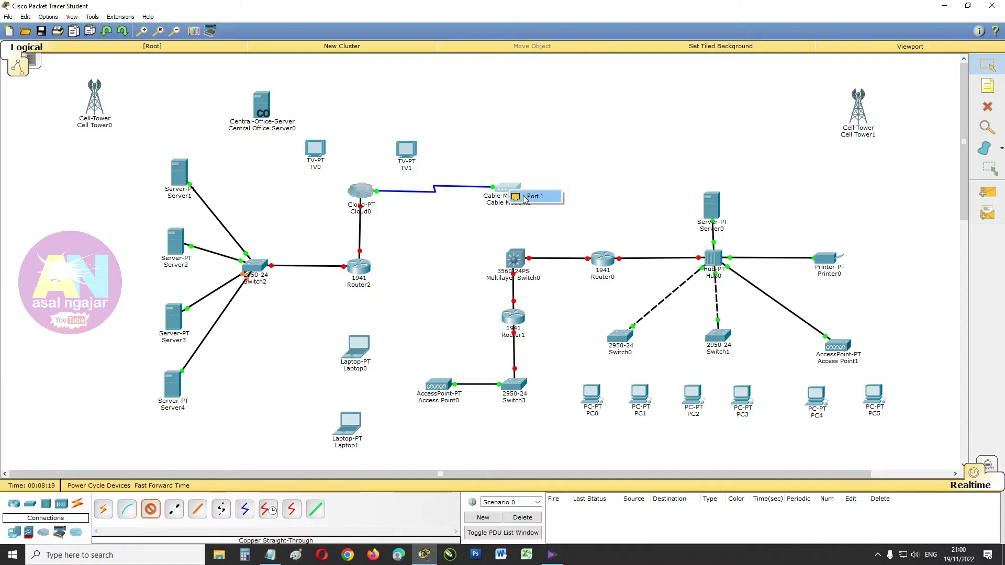
{"action": "left_click", "coordinate": [524, 197]}
{"action": "left_click", "coordinate": [515, 257]}
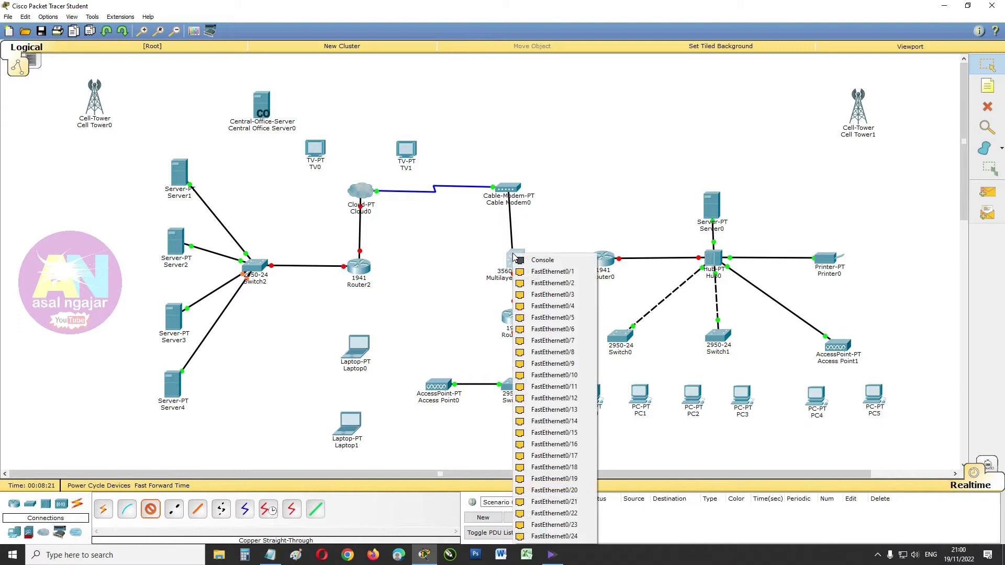
{"action": "left_click", "coordinate": [520, 272]}
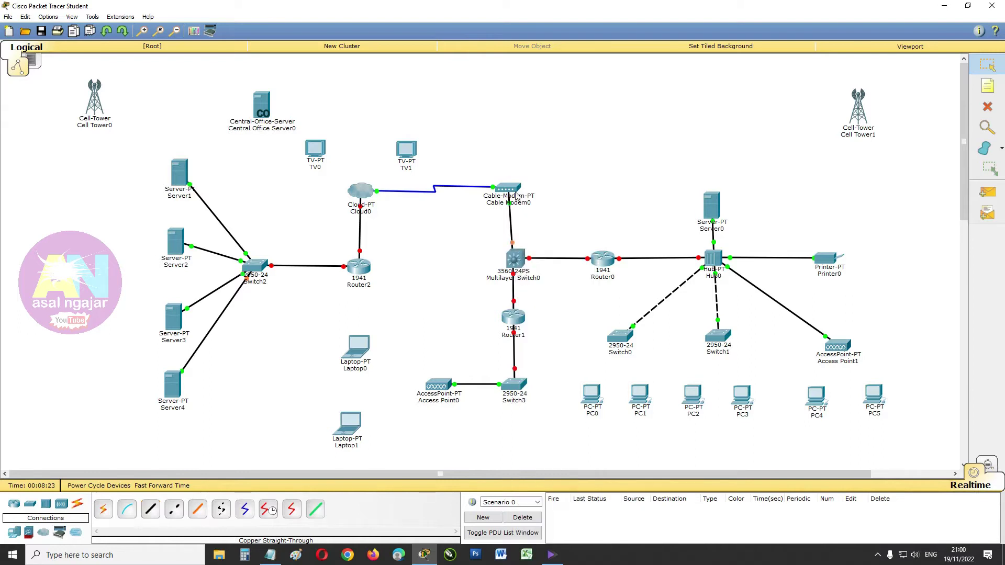
{"action": "left_click_drag", "start_coordinate": [516, 194], "coordinate": [520, 192]}
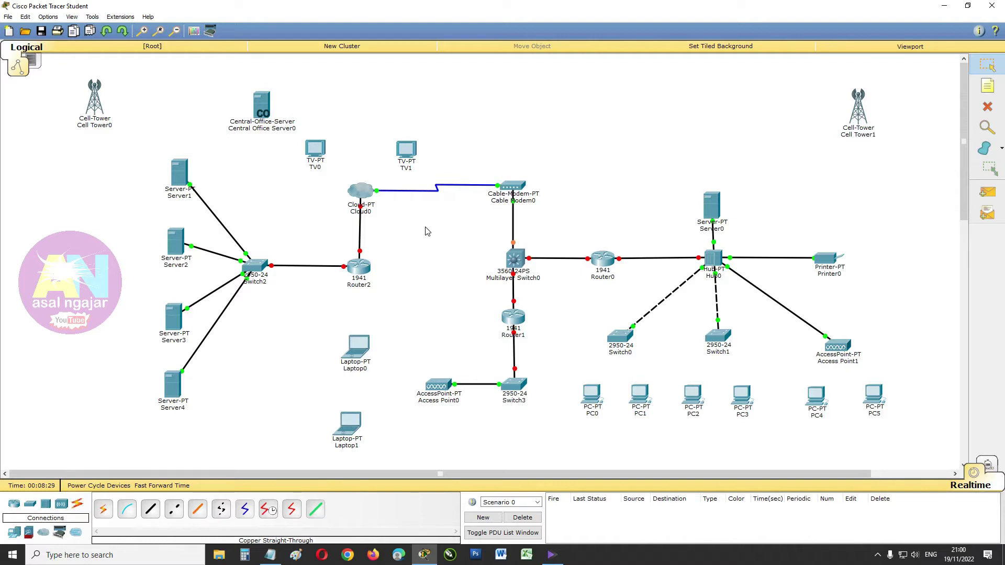
Step: Connect Switch2 FastEthernet0/6 to Central Office Server0 Backbone with a copper straight-through cable and align the server above Switch2
{"action": "left_click", "coordinate": [150, 509]}
{"action": "left_click", "coordinate": [256, 268]}
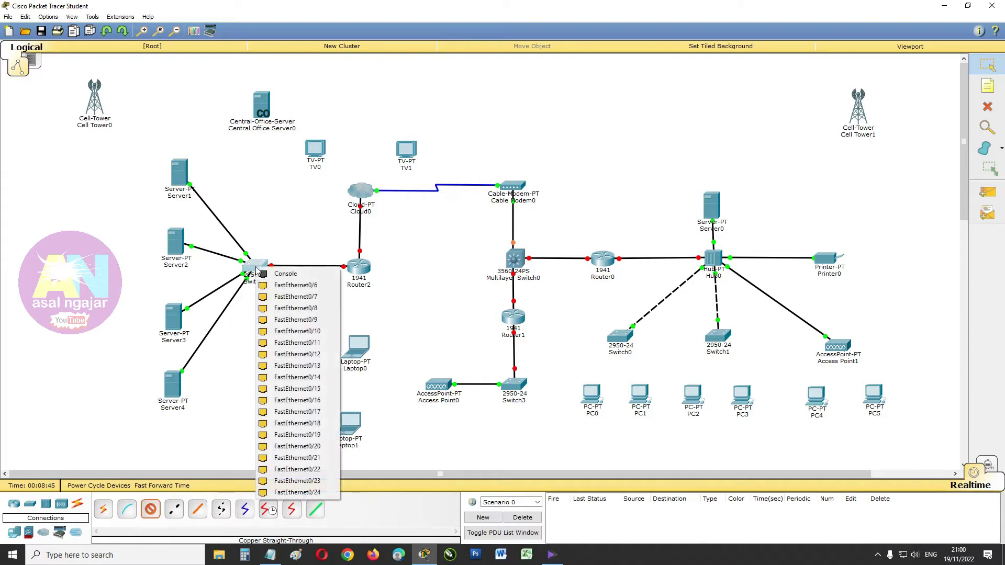
{"action": "left_click", "coordinate": [269, 286]}
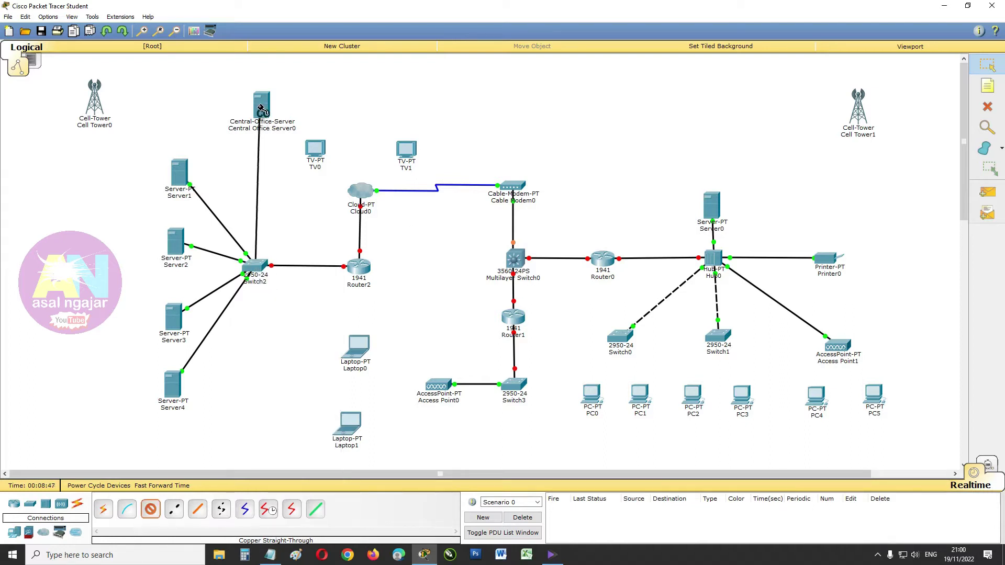
{"action": "left_click", "coordinate": [262, 110]}
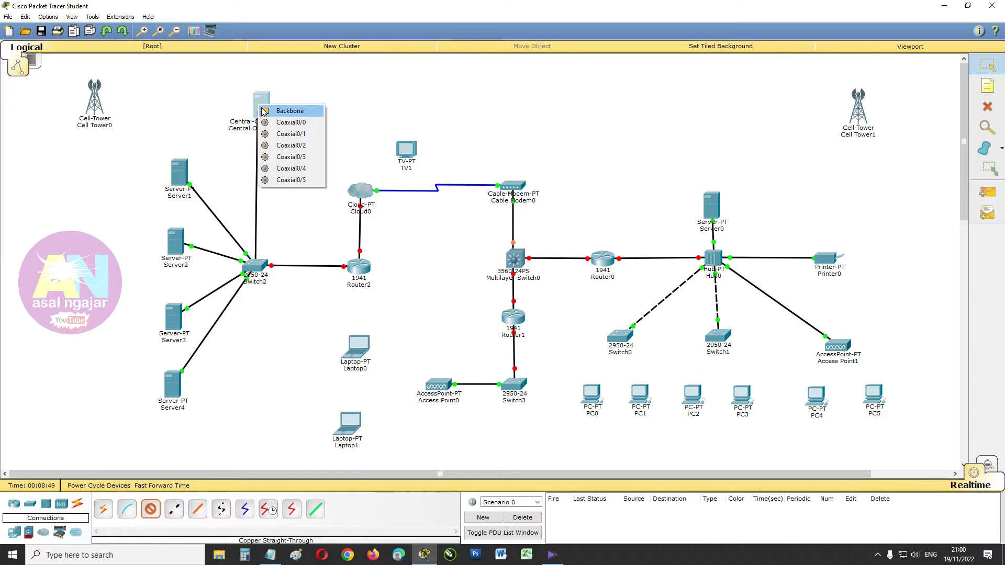
{"action": "left_click", "coordinate": [263, 111]}
{"action": "left_click_drag", "start_coordinate": [262, 110], "coordinate": [256, 112]}
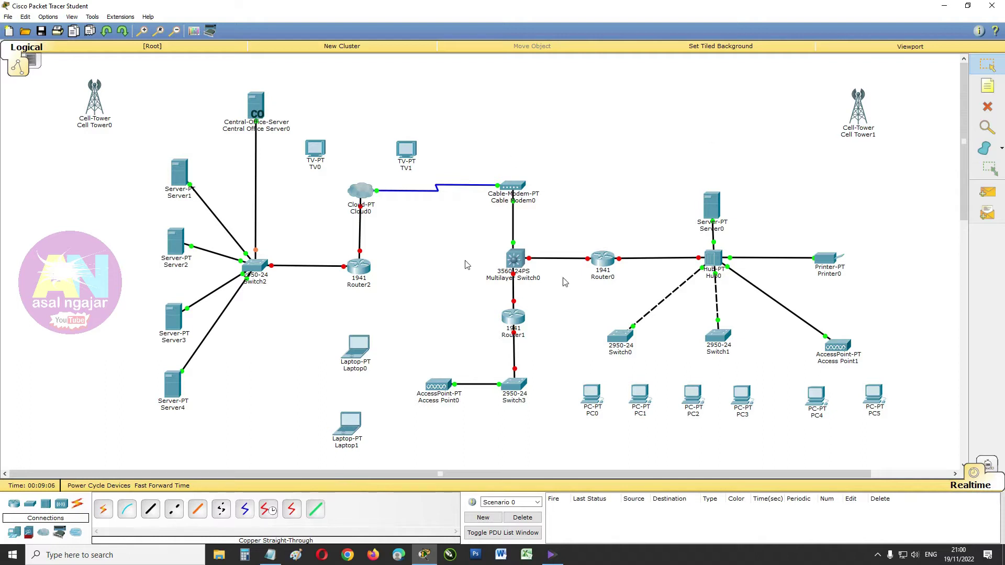
Step: Install PT-CLOUD-NM-1CX coaxial modules in both empty slots of Cloud0 and close its device window
{"action": "left_click", "coordinate": [365, 198]}
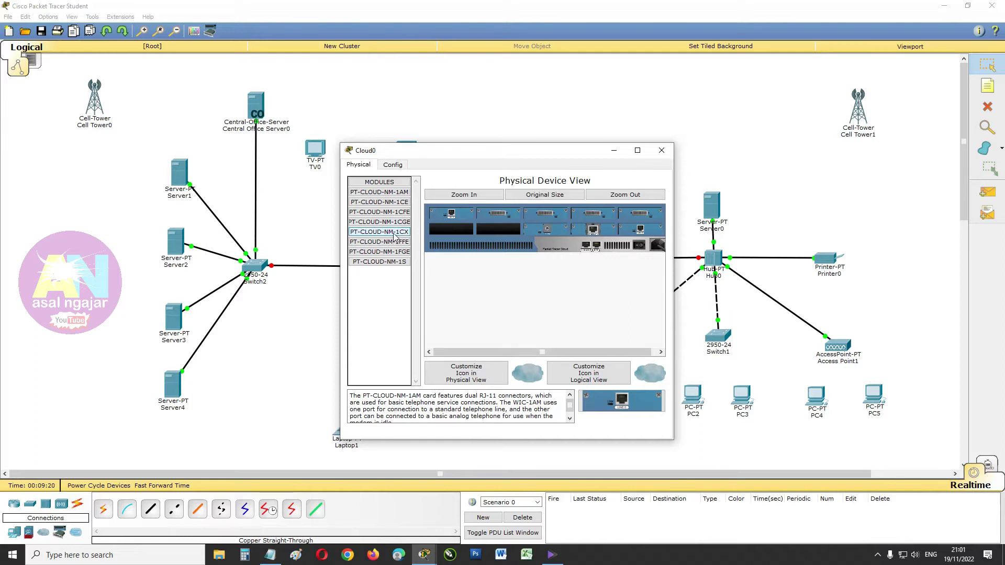
{"action": "left_click", "coordinate": [395, 236]}
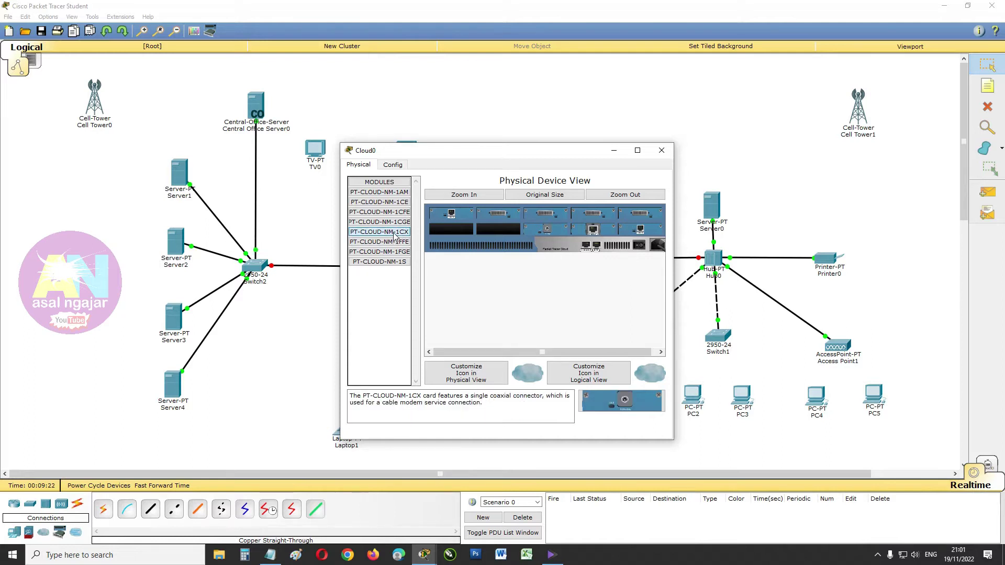
{"action": "left_click_drag", "start_coordinate": [632, 404], "coordinate": [500, 229]}
{"action": "left_click_drag", "start_coordinate": [623, 401], "coordinate": [452, 231]}
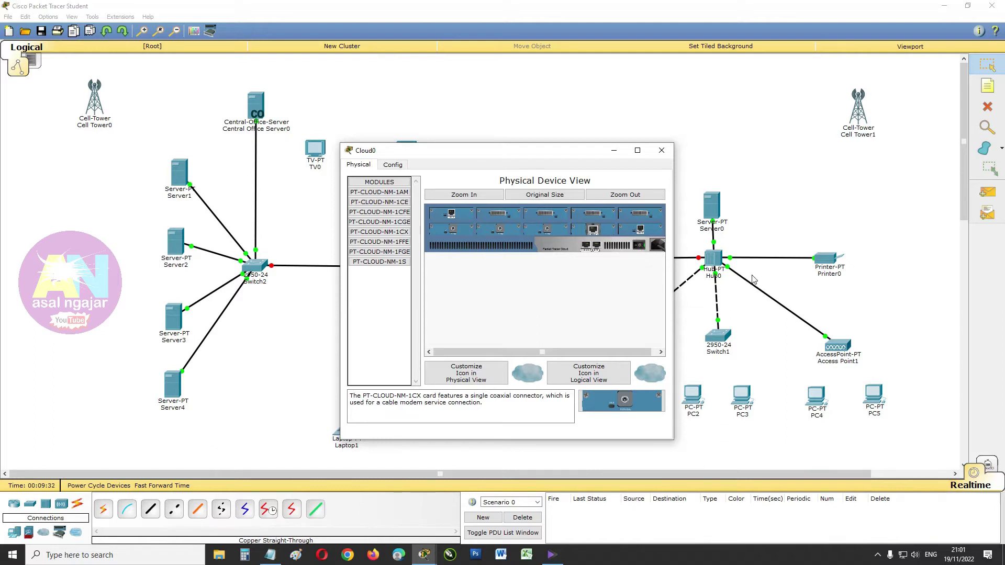
{"action": "left_click", "coordinate": [662, 150]}
Step: Connect Cloud0 Coaxial8 to TV0 with a coaxial cable
{"action": "left_click", "coordinate": [245, 508]}
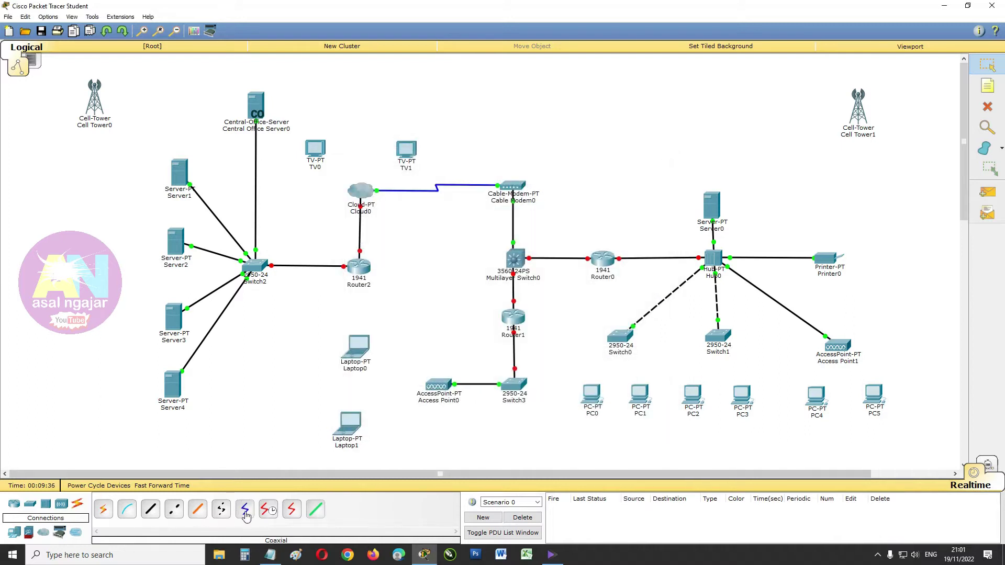
{"action": "left_click", "coordinate": [362, 192]}
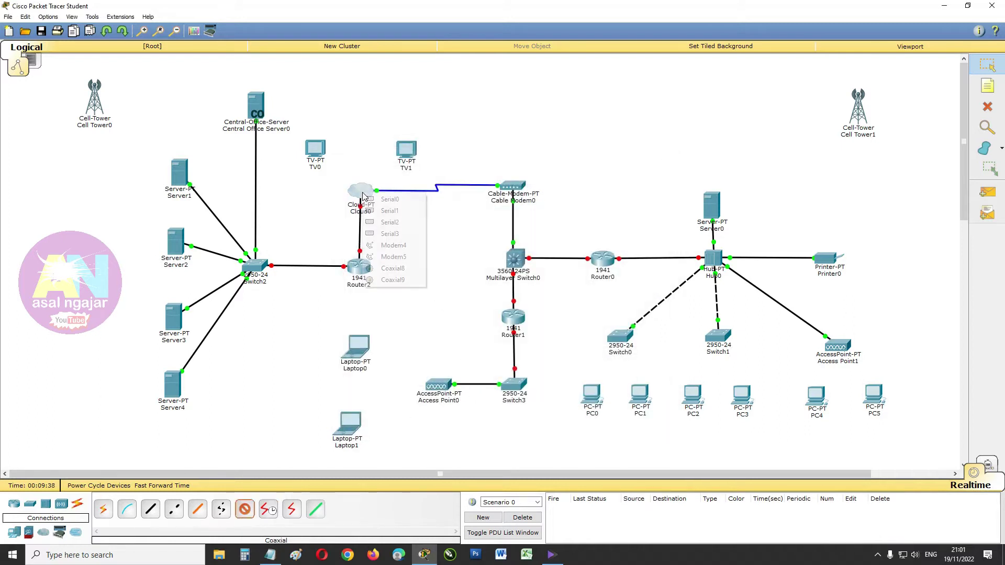
{"action": "left_click", "coordinate": [381, 269]}
{"action": "left_click", "coordinate": [316, 149]}
{"action": "left_click", "coordinate": [332, 155]}
Step: Connect Cloud0 Coaxial9 to TV1 with a coaxial cable
{"action": "left_click", "coordinate": [244, 510]}
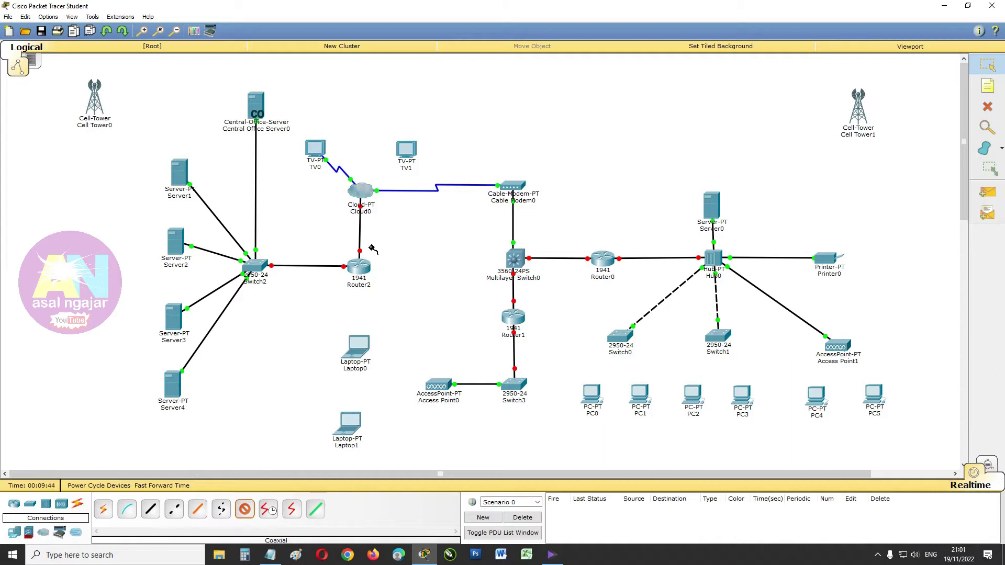
{"action": "left_click", "coordinate": [364, 193]}
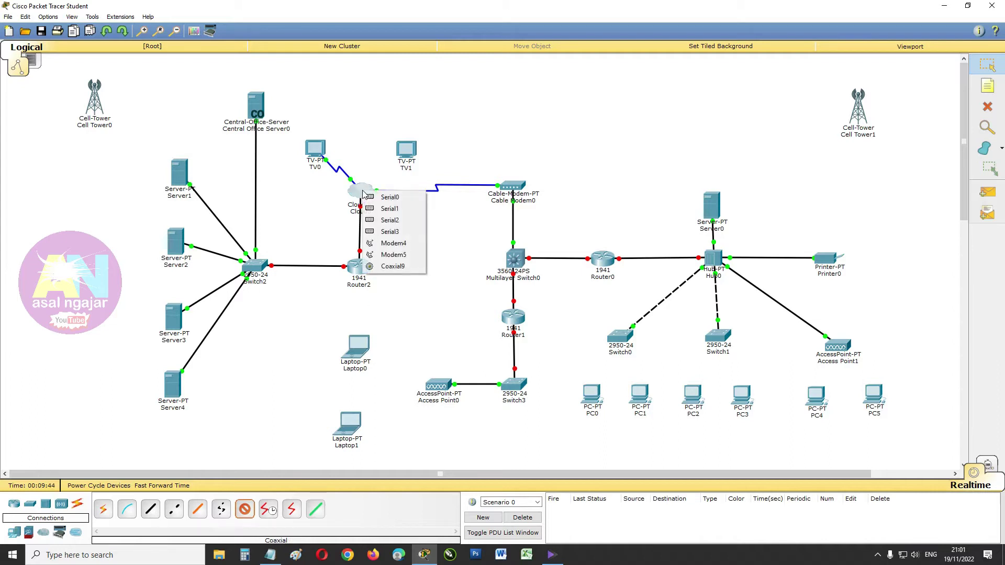
{"action": "left_click", "coordinate": [387, 267]}
{"action": "left_click", "coordinate": [407, 149]}
{"action": "left_click", "coordinate": [413, 160]}
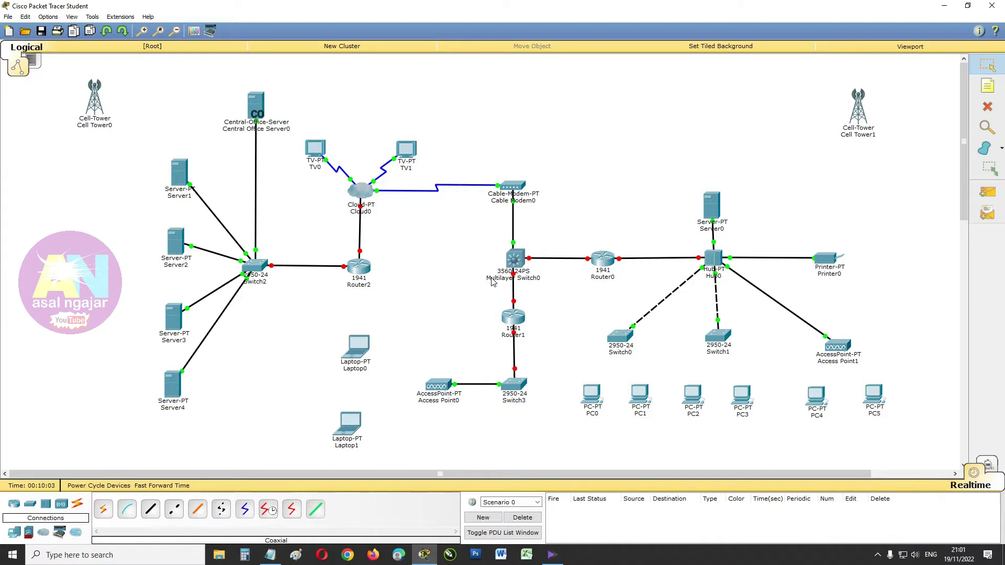
Step: Turn on Router2's GigabitEthernet0/0 port and set its IP address to 17.17.17.17 with subnet mask 255.0.0.0
{"action": "left_click", "coordinate": [363, 270]}
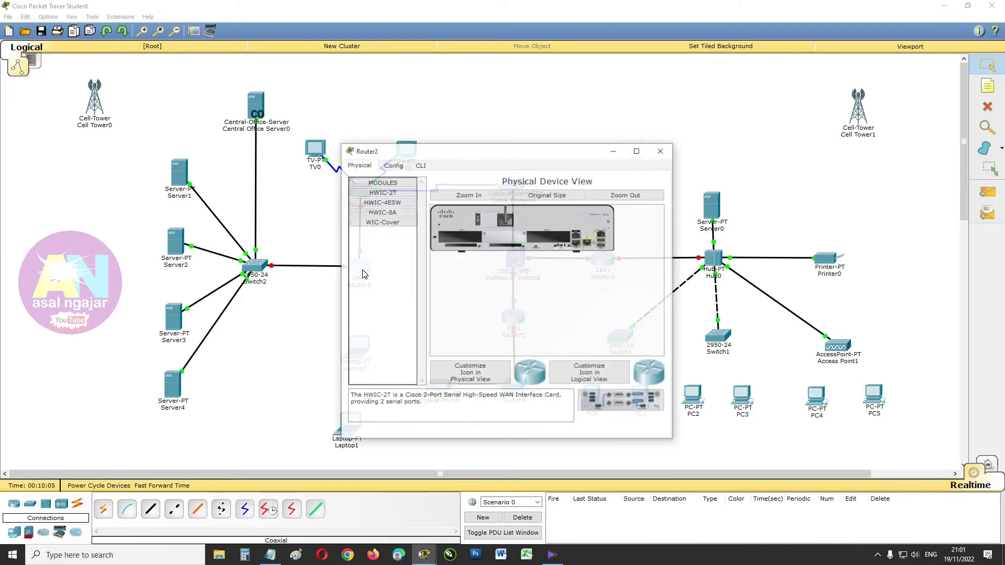
{"action": "left_click", "coordinate": [395, 167]}
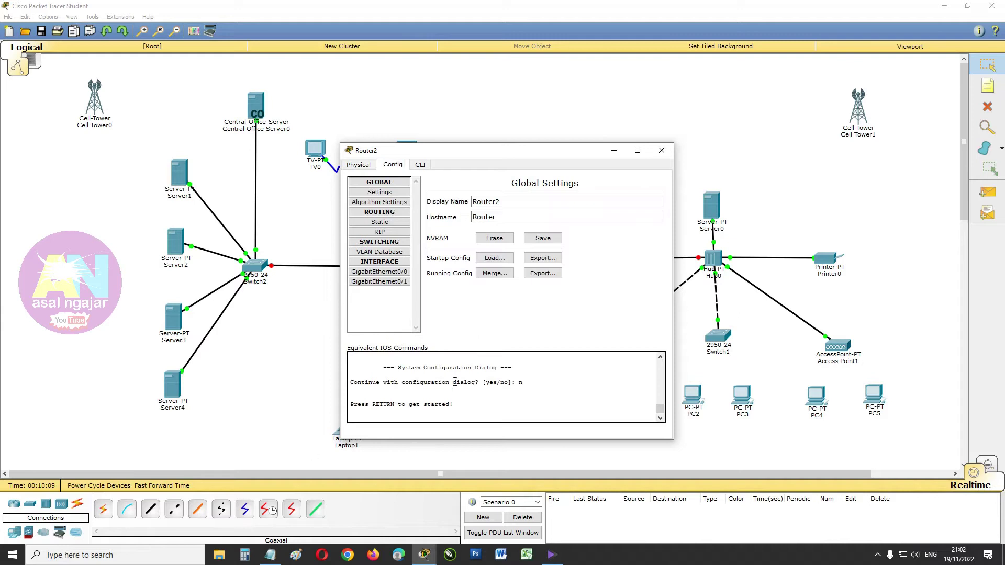
{"action": "left_click_drag", "start_coordinate": [460, 150], "coordinate": [622, 128]}
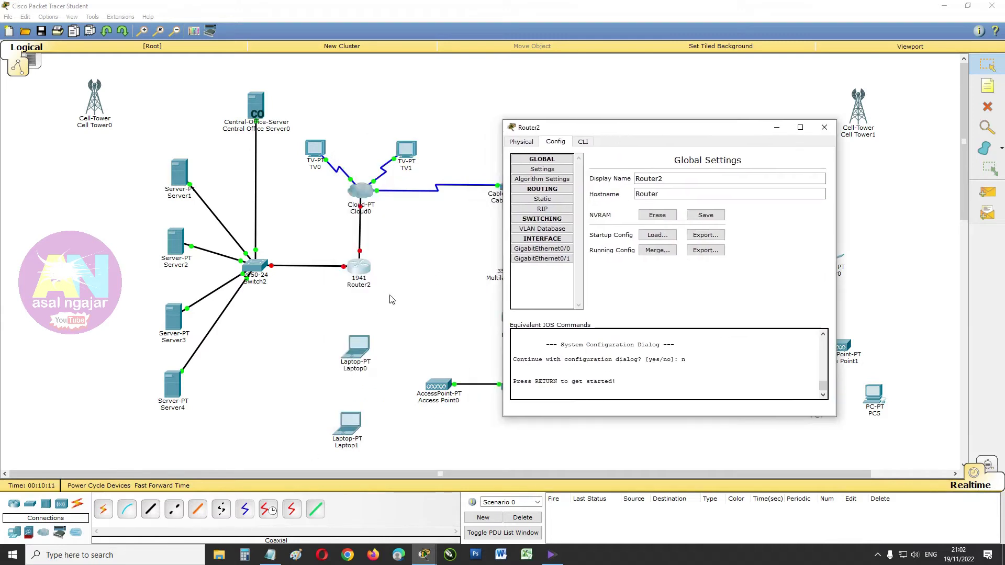
{"action": "left_click", "coordinate": [534, 249]}
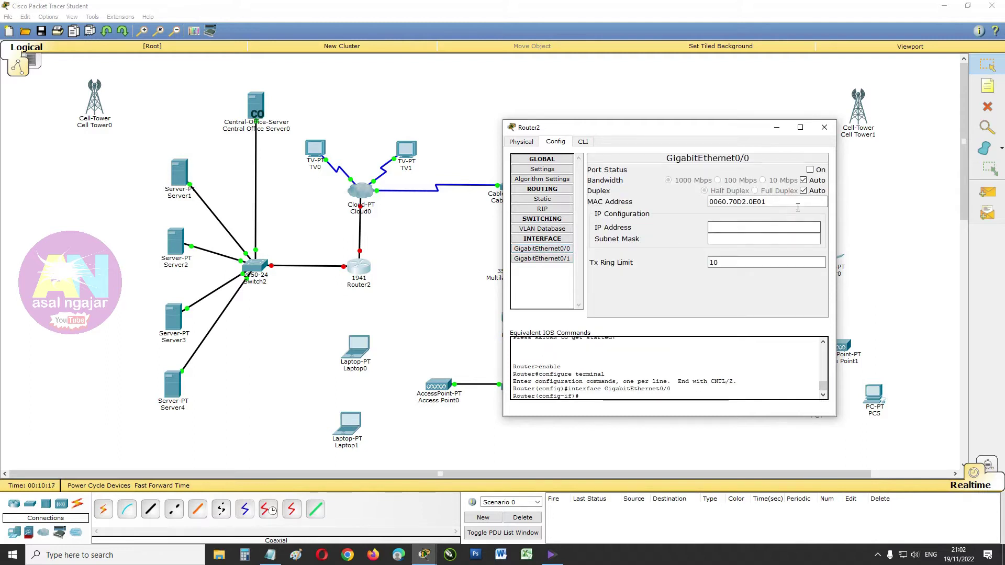
{"action": "left_click", "coordinate": [819, 174]}
{"action": "left_click", "coordinate": [740, 227]}
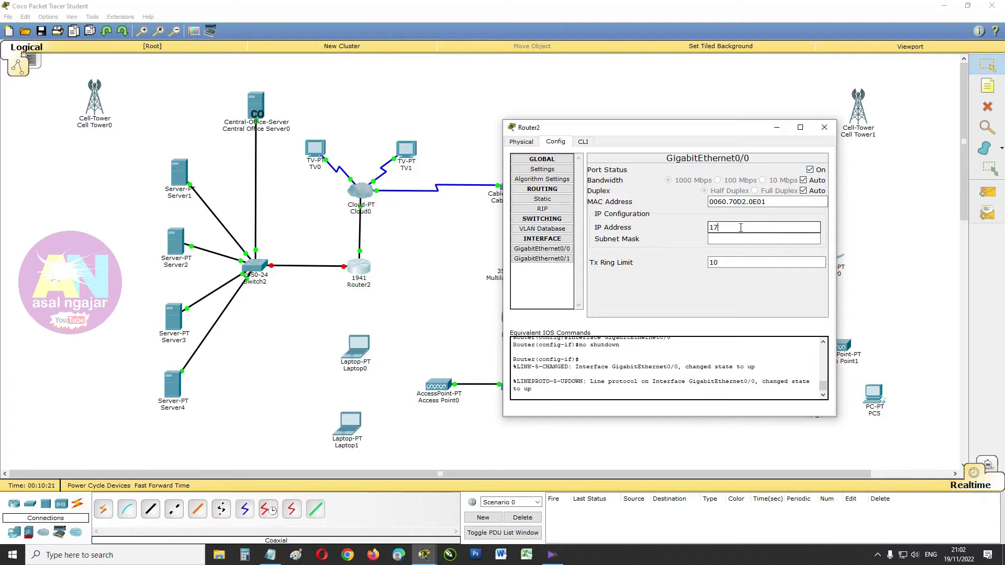
{"action": "type", "text": "17.17"}
{"action": "type", "text": ".17.17"}
{"action": "left_click", "coordinate": [741, 238]}
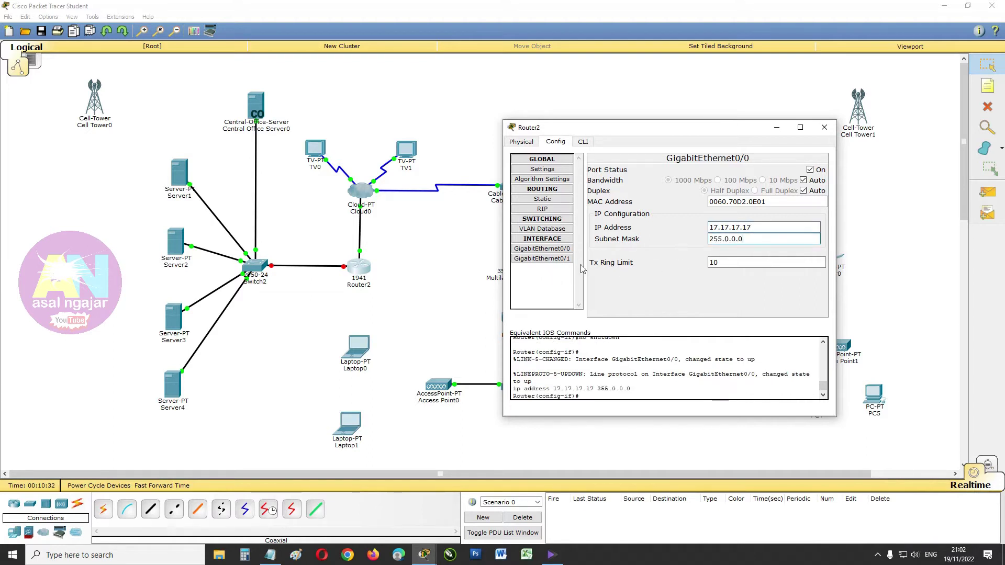
Step: Turn on Router2's GigabitEthernet0/1 port and set its IP address to 8.8.8.7 with subnet mask 255.0.0.0
{"action": "left_click", "coordinate": [531, 261]}
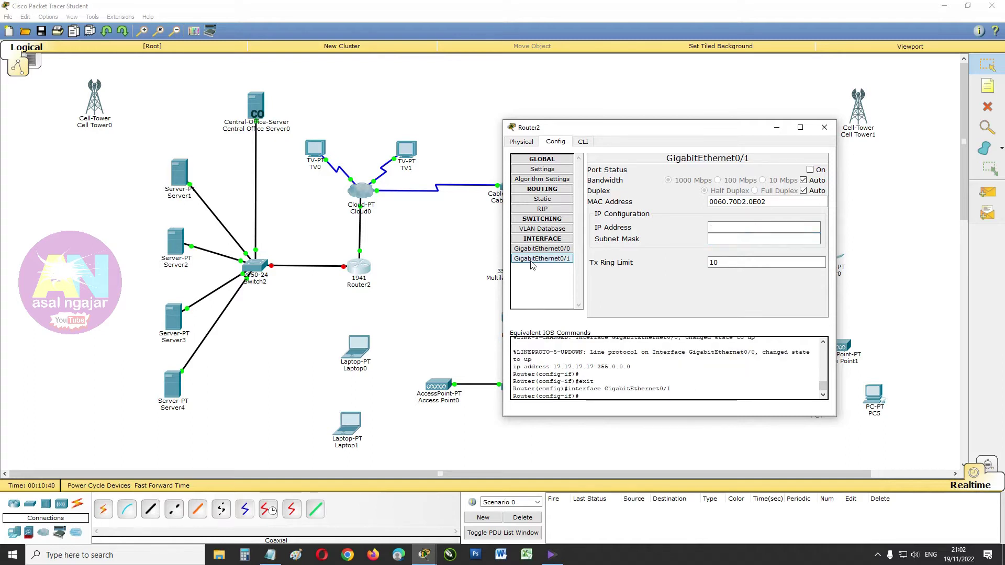
{"action": "left_click", "coordinate": [809, 170]}
{"action": "left_click", "coordinate": [750, 228]}
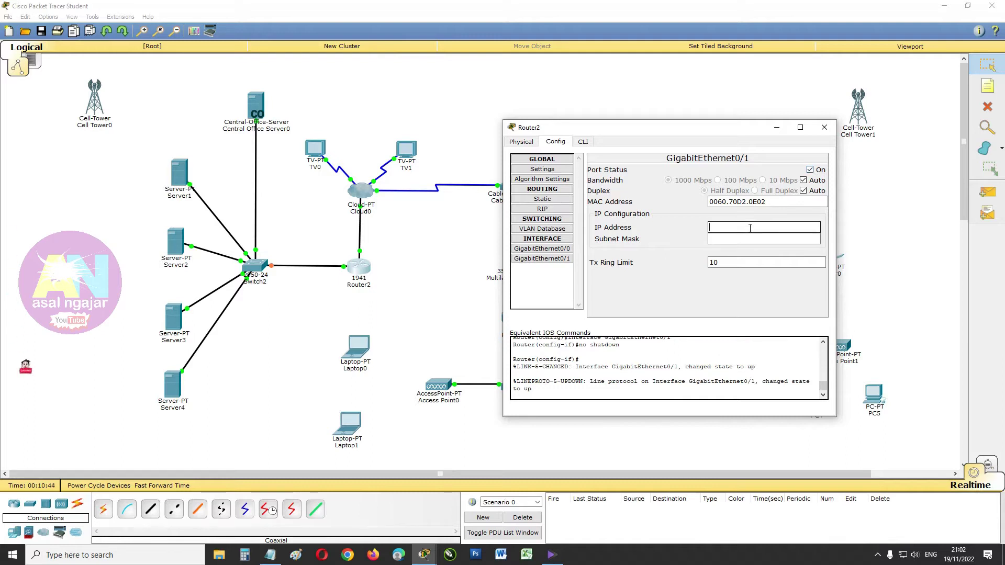
{"action": "type", "text": "8.8.8."}
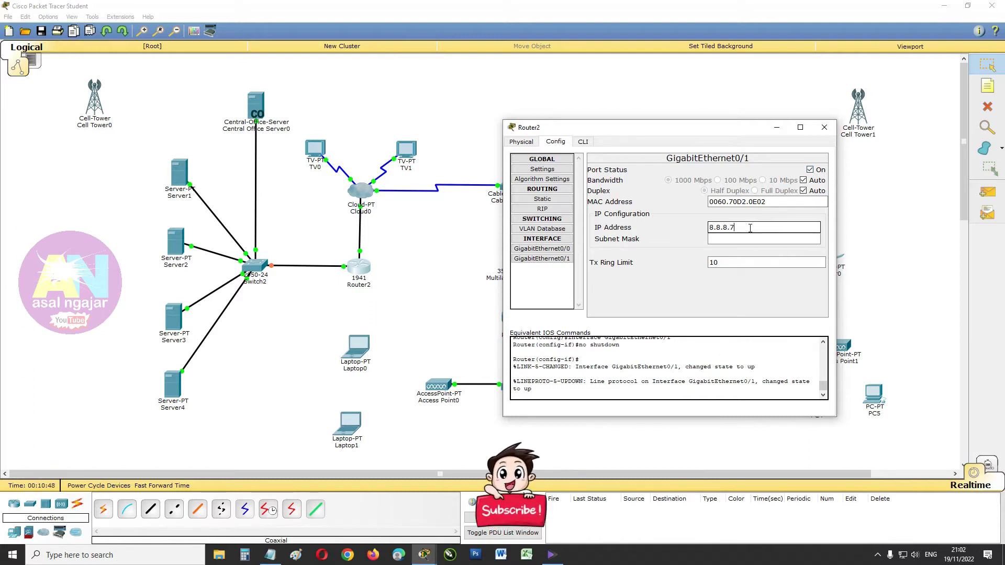
{"action": "type", "text": "7"}
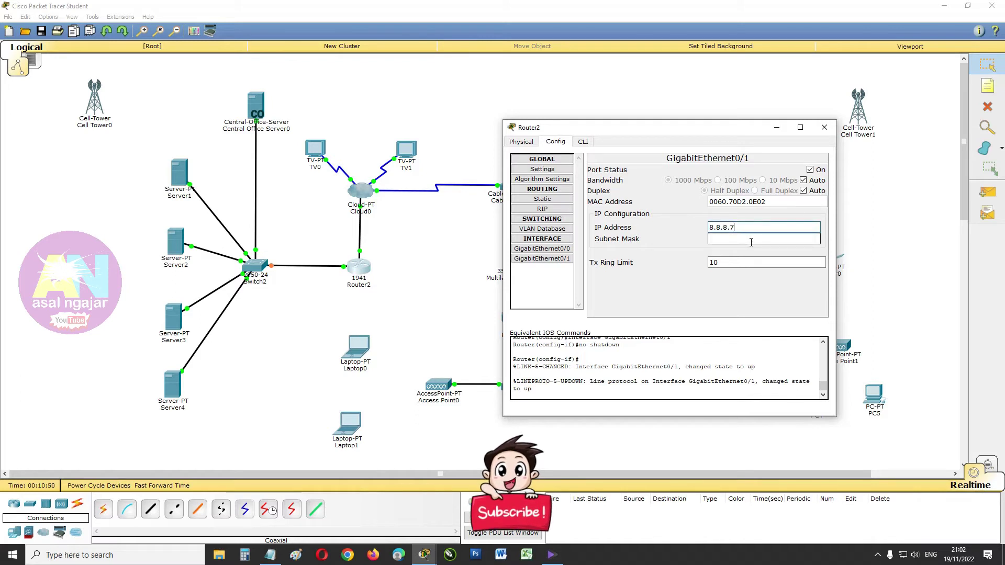
{"action": "left_click", "coordinate": [751, 240]}
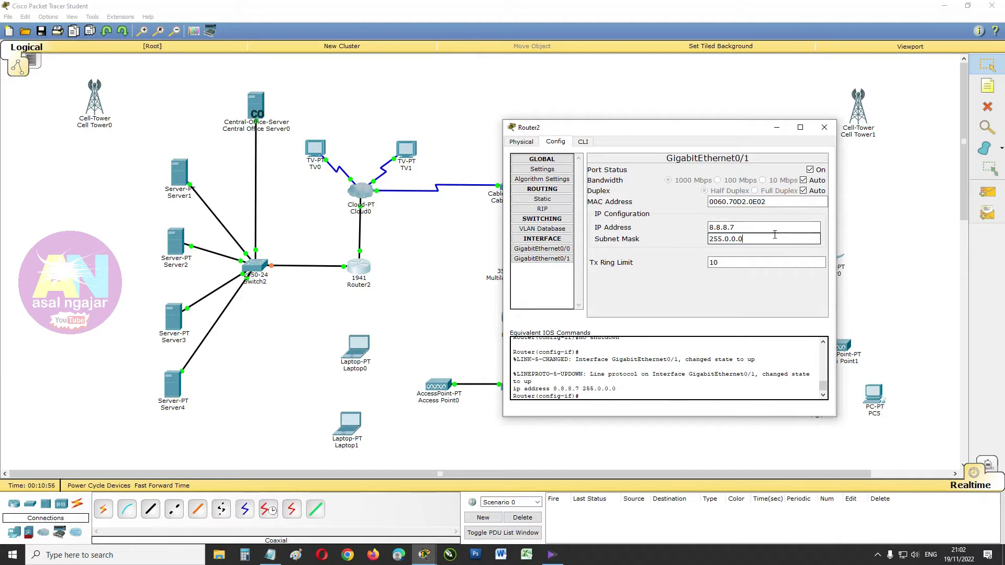
Step: Add 17.17.17.17 and 8.8.8.7 as RIP networks on Router2 and close its device window
{"action": "left_click", "coordinate": [541, 210]}
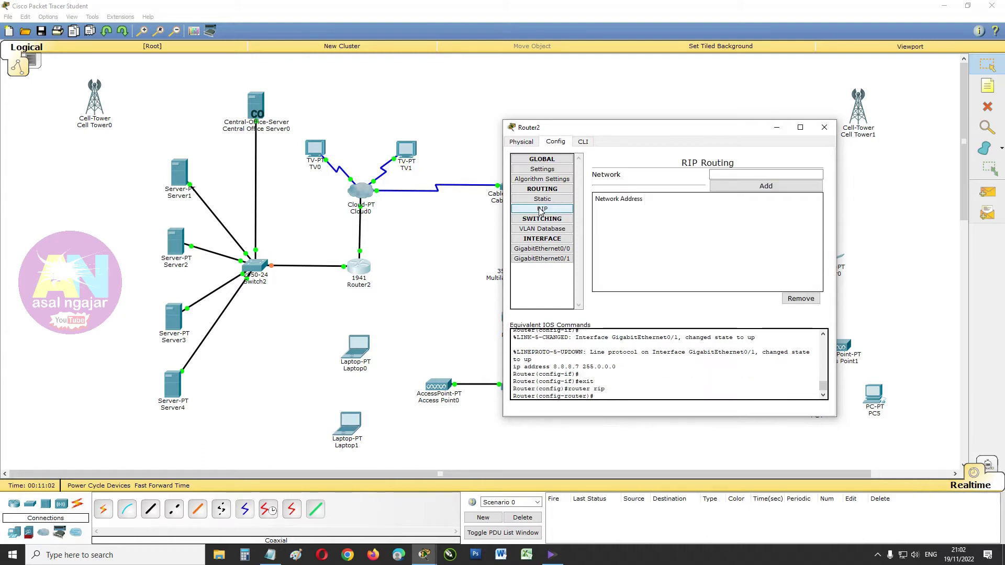
{"action": "left_click", "coordinate": [732, 174]}
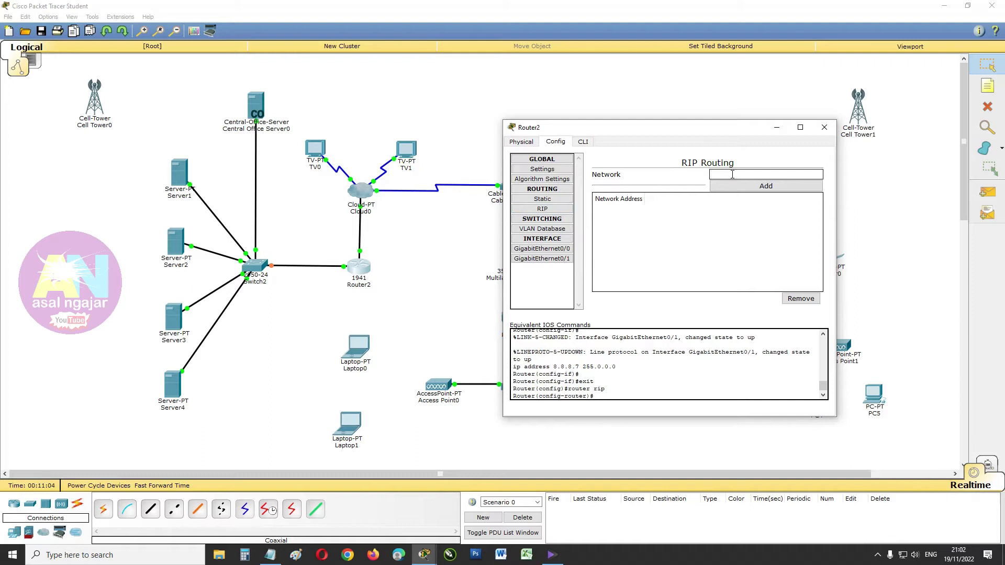
{"action": "type", "text": "17.17.17.17"}
{"action": "left_click", "coordinate": [734, 188]}
{"action": "left_click", "coordinate": [734, 177]}
{"action": "type", "text": "8.8.8.7"}
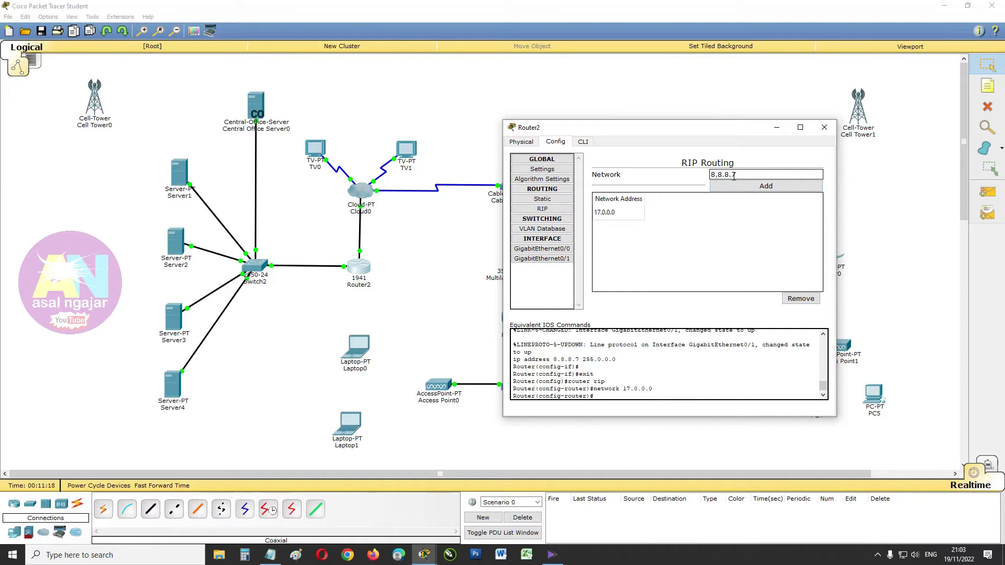
{"action": "left_click", "coordinate": [740, 188]}
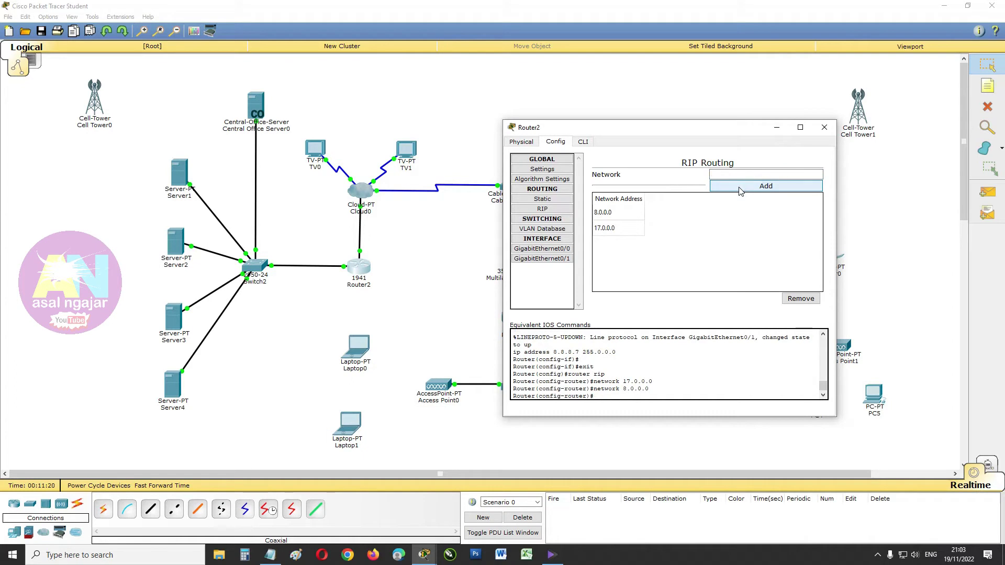
{"action": "left_click", "coordinate": [815, 134]}
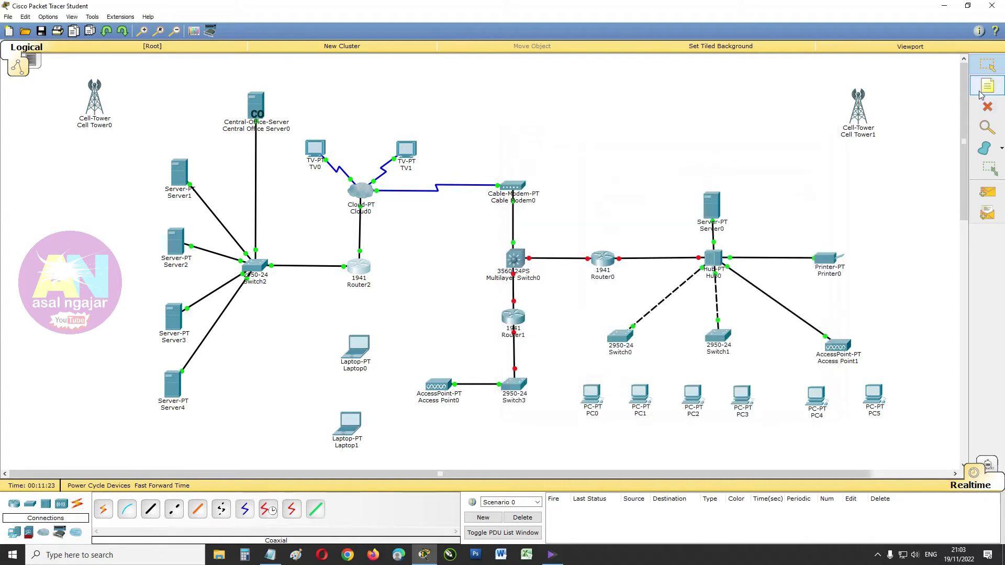
Step: Place a note 17.17.17.17 beside the Cloud0–Router2 link and a note 8.8.8.7 below the Switch2–Router2 link
{"action": "left_click", "coordinate": [370, 232]}
{"action": "type", "text": "17"}
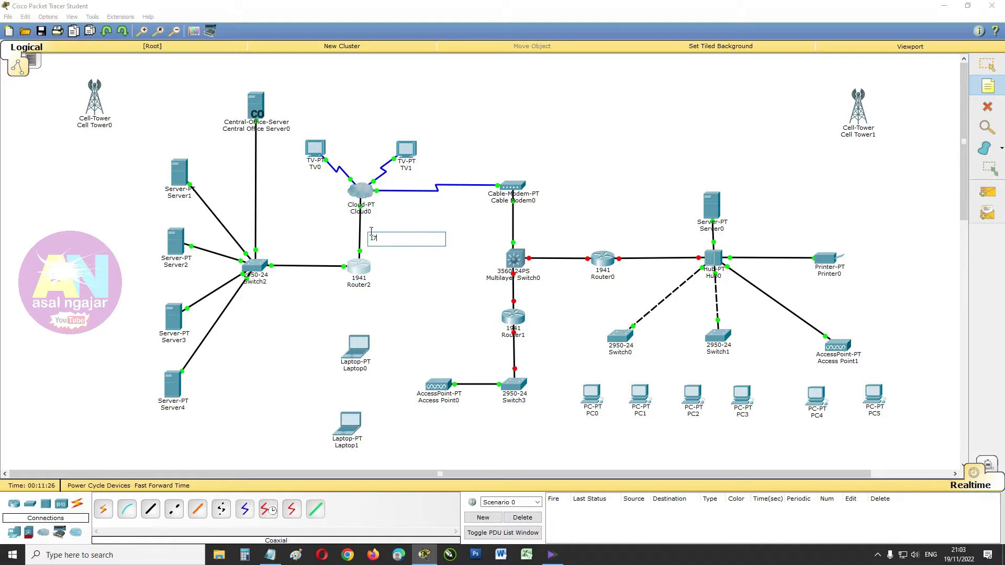
{"action": "type", "text": ".17.17.17"}
{"action": "left_click", "coordinate": [314, 277]}
{"action": "left_click", "coordinate": [301, 283]}
{"action": "type", "text": "8.8.8.7"}
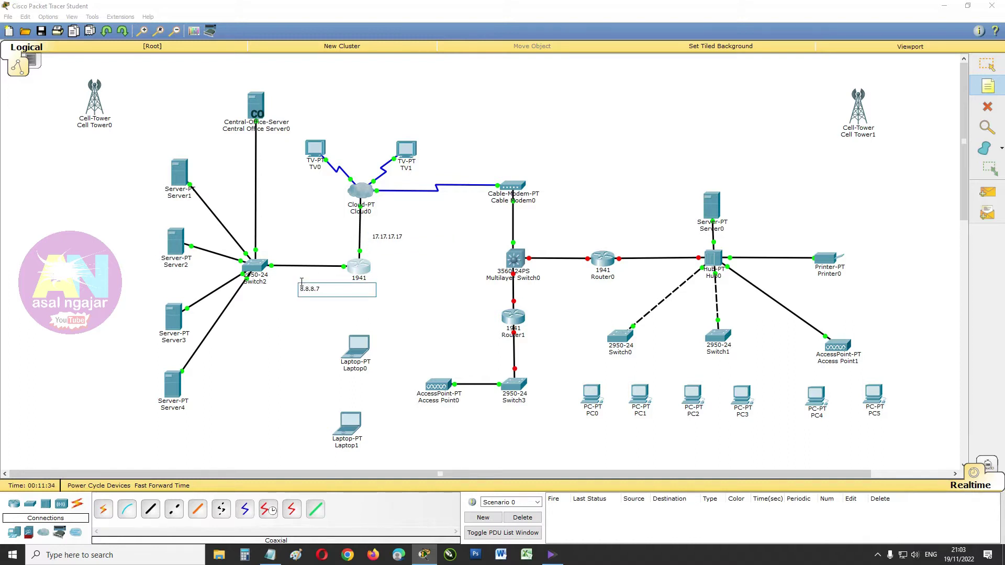
{"action": "left_click", "coordinate": [986, 65]}
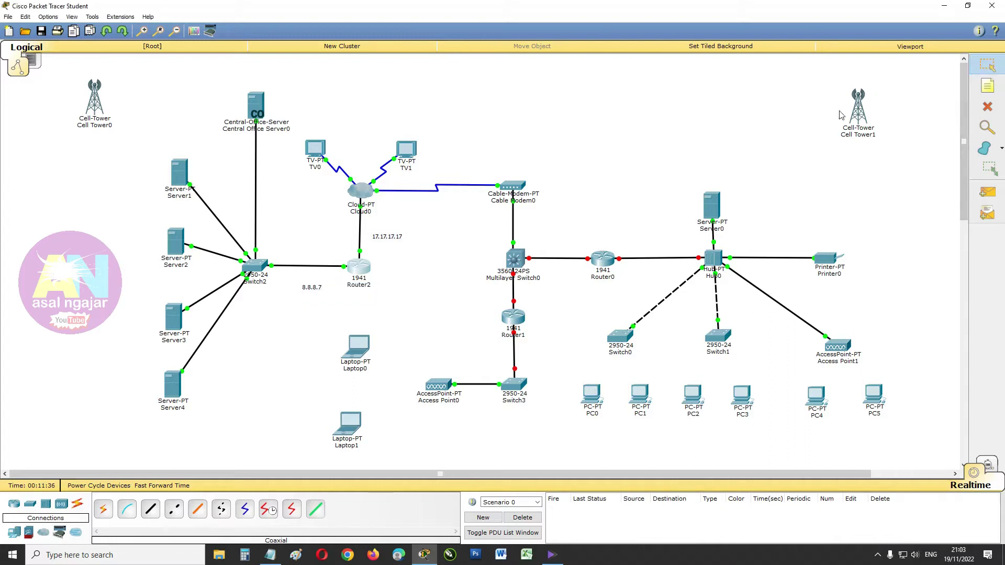
Step: Move the 17.17.17.17 and 8.8.8.7 notes closer to their Router2 links
{"action": "left_click_drag", "start_coordinate": [398, 242], "coordinate": [388, 240]}
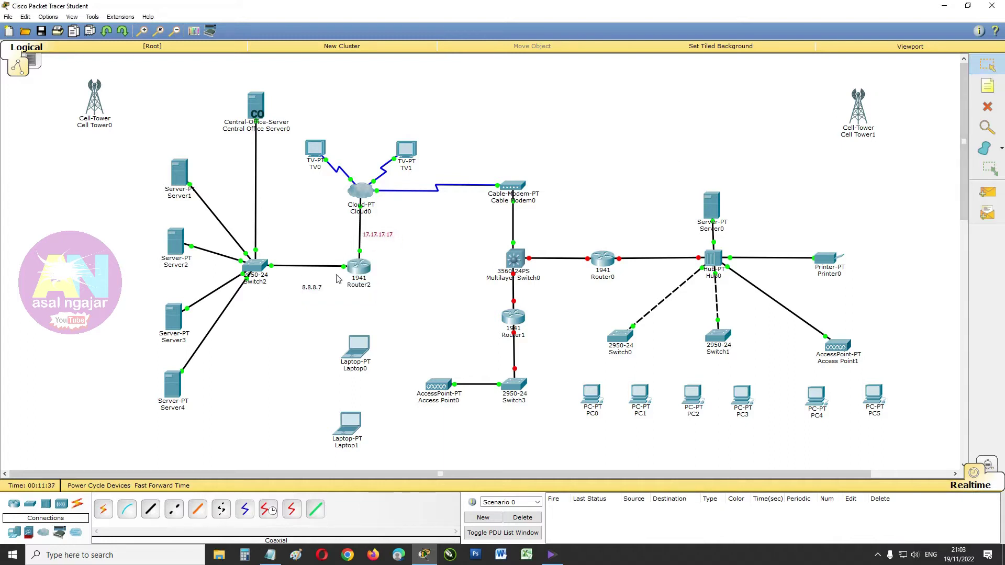
{"action": "left_click_drag", "start_coordinate": [314, 292], "coordinate": [321, 279]}
{"action": "left_click", "coordinate": [323, 316]}
Step: Turn on Router0's GigabitEthernet0/0 port and set its IP address to 17.18.19.20 with subnet mask 255.0.0.0
{"action": "left_click", "coordinate": [603, 262]}
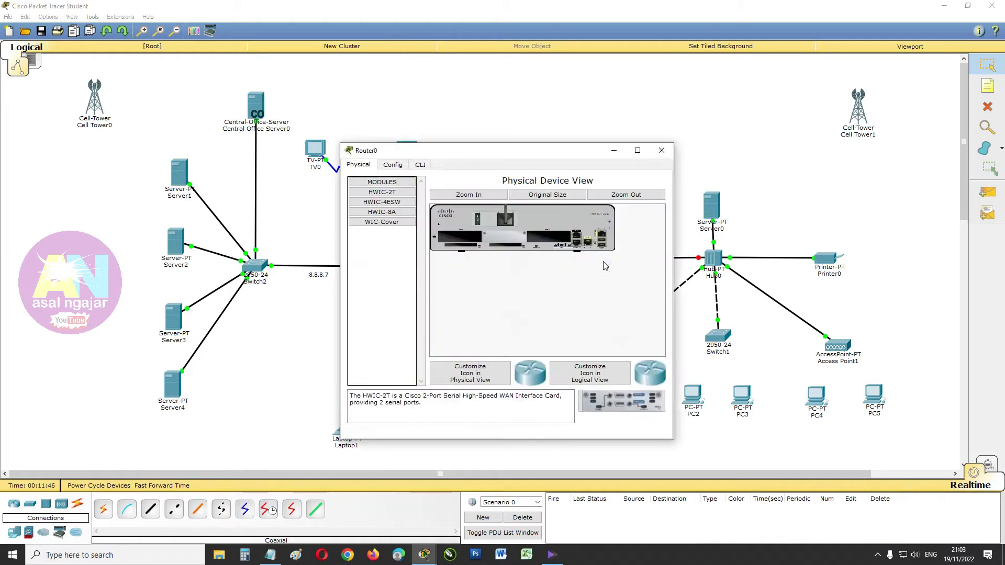
{"action": "left_click", "coordinate": [392, 164]}
{"action": "left_click_drag", "start_coordinate": [496, 150], "coordinate": [635, 84]}
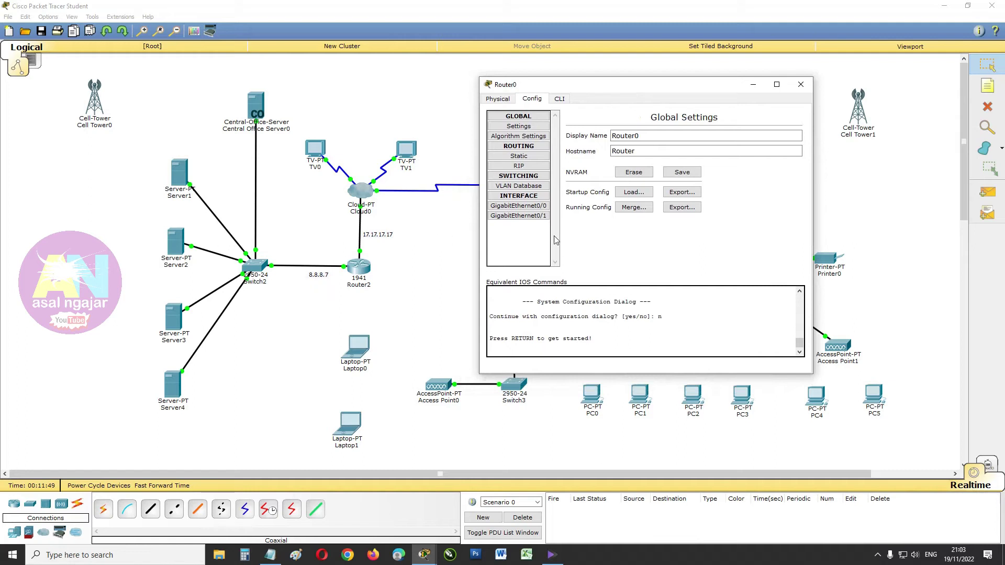
{"action": "left_click", "coordinate": [536, 206]}
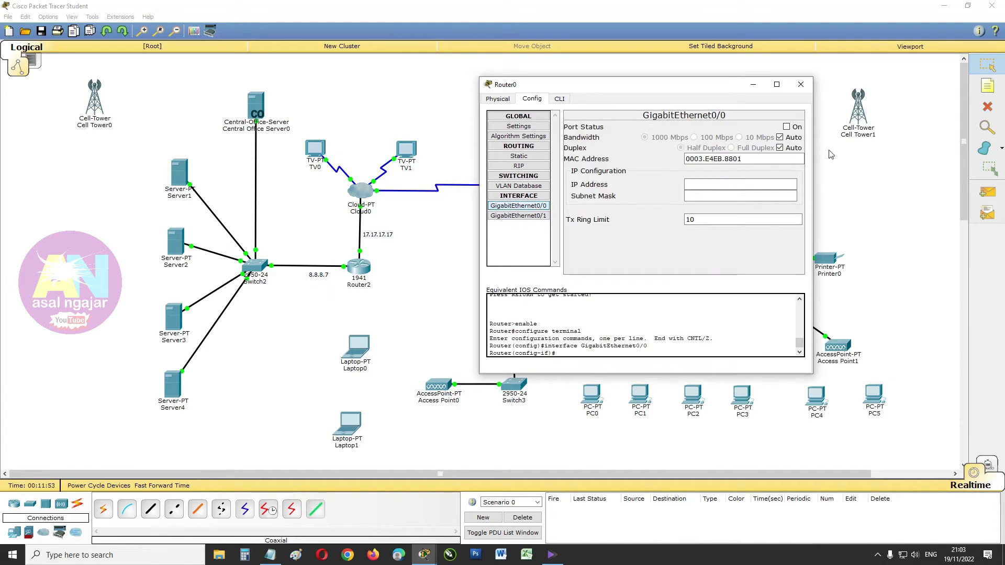
{"action": "left_click", "coordinate": [786, 127]}
{"action": "left_click", "coordinate": [750, 183]}
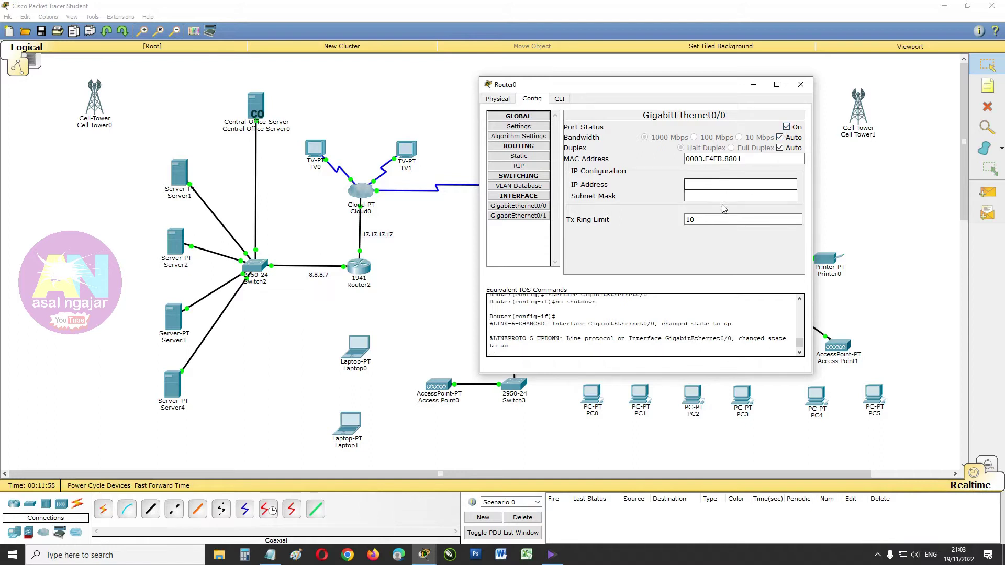
{"action": "type", "text": "17.18.19.20"}
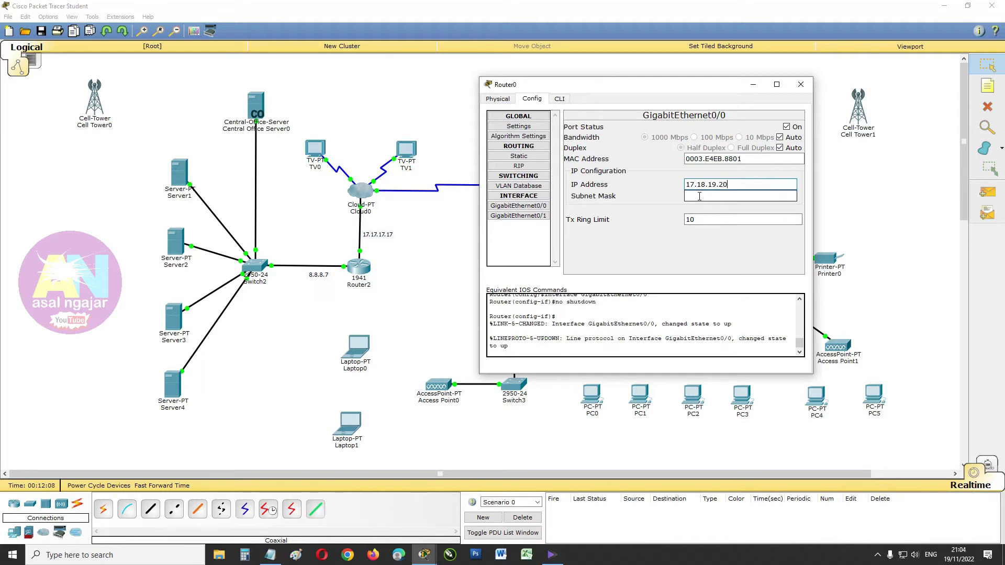
{"action": "left_click", "coordinate": [727, 196]}
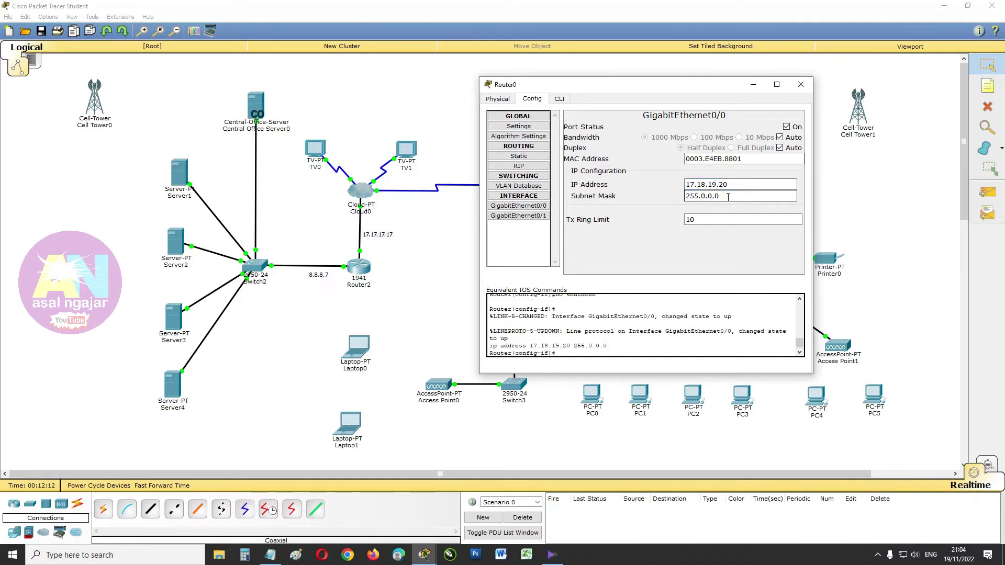
Step: Turn on Router0's GigabitEthernet0/1 port and set its IP address to 192.168.50.1 with subnet mask 255.255.255.0
{"action": "left_click", "coordinate": [526, 220]}
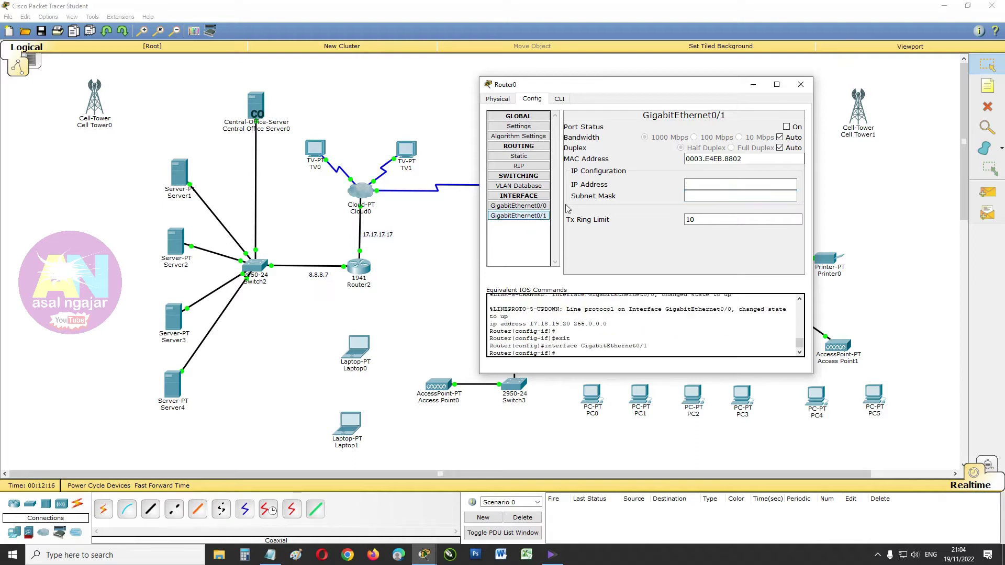
{"action": "left_click", "coordinate": [785, 127]}
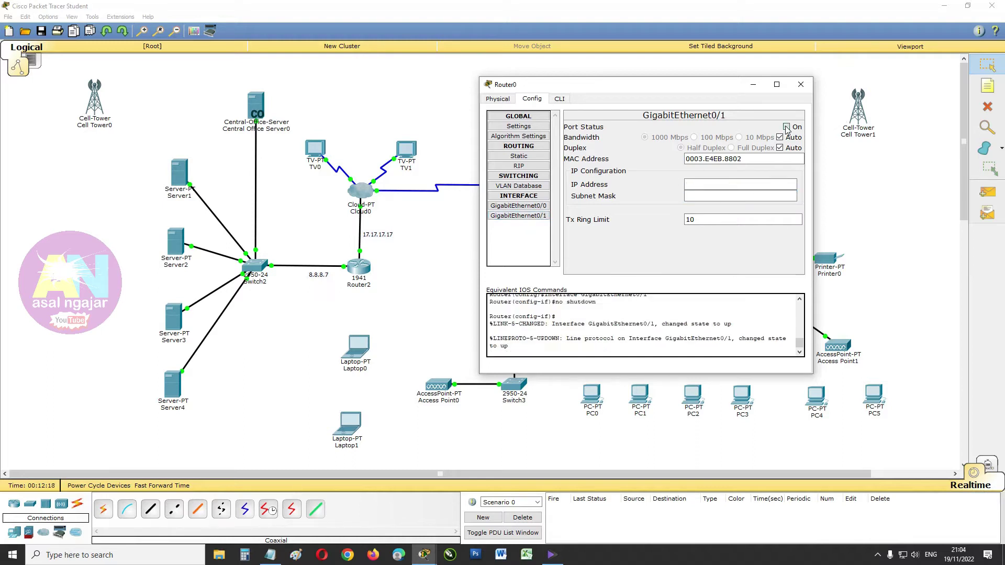
{"action": "left_click", "coordinate": [734, 187]}
{"action": "type", "text": "192.168"}
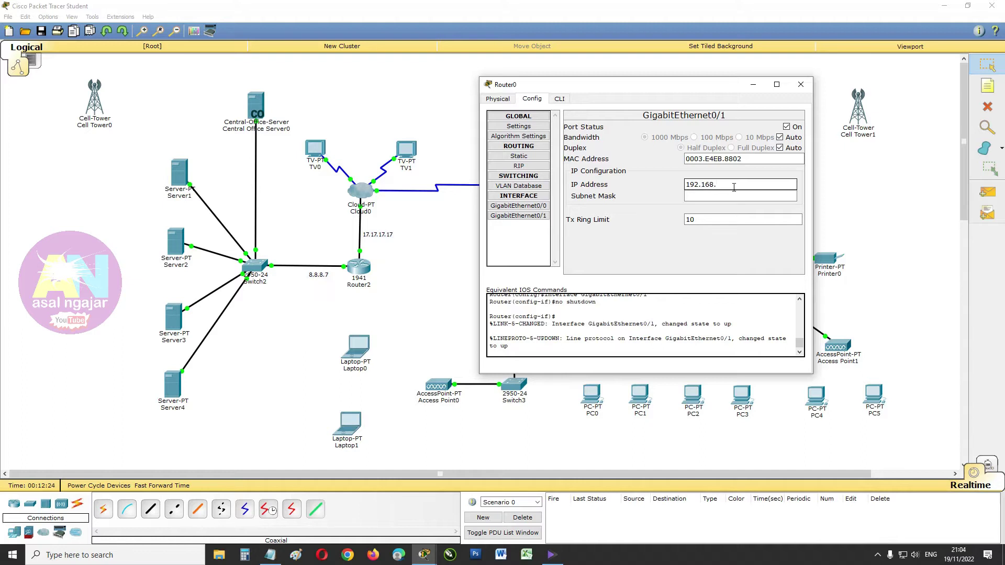
{"action": "type", "text": ".50.1"}
{"action": "left_click", "coordinate": [731, 194]}
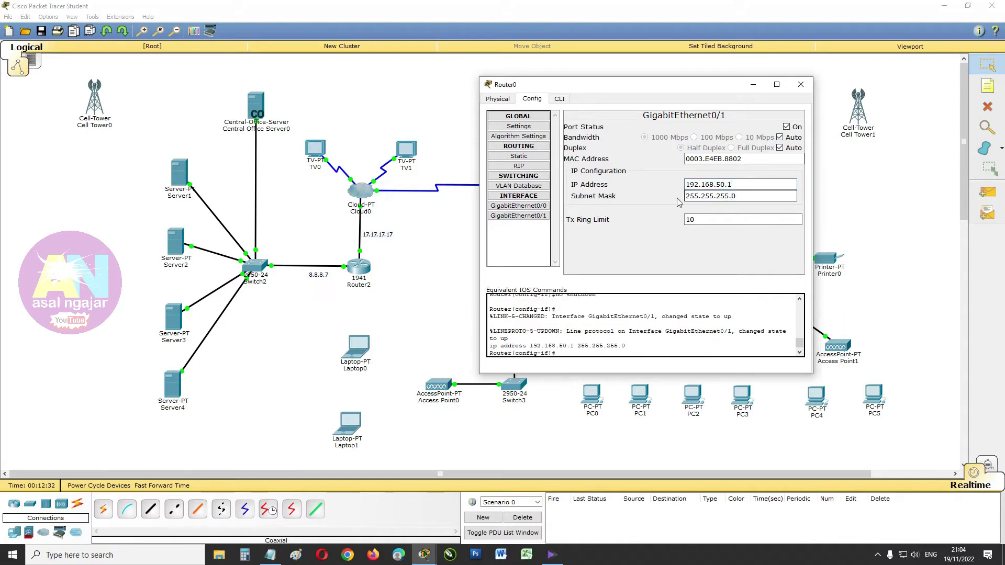
Step: Add the networks 17.18.19.20 and 192.168.50.1 to Router0's RIP routing and close its configuration window
{"action": "left_click", "coordinate": [519, 166]}
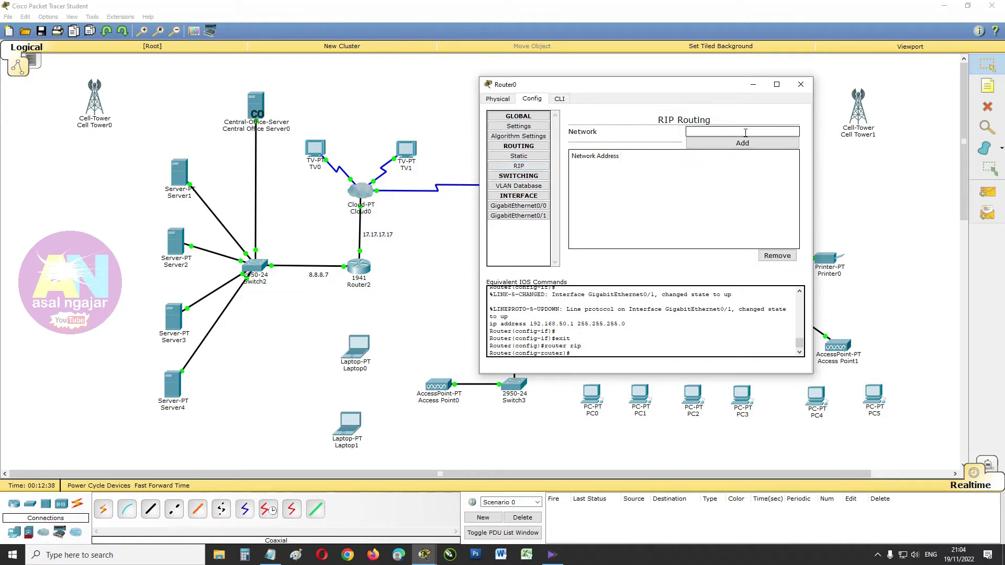
{"action": "type", "text": "17"}
{"action": "type", "text": ".18.19.2"}
{"action": "type", "text": "0"}
{"action": "left_click", "coordinate": [740, 145]}
{"action": "type", "text": "192.168.50.1"}
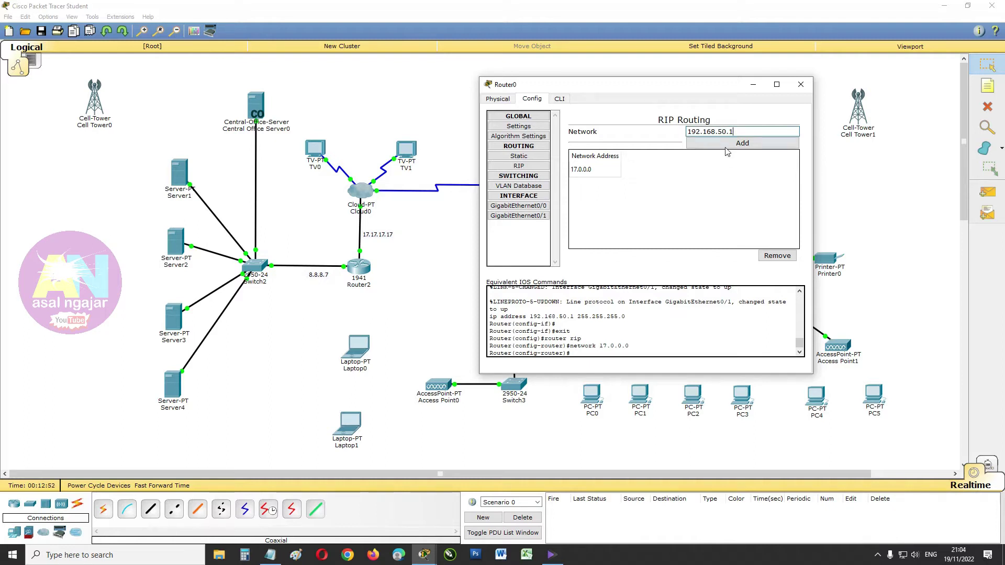
{"action": "left_click", "coordinate": [726, 152]}
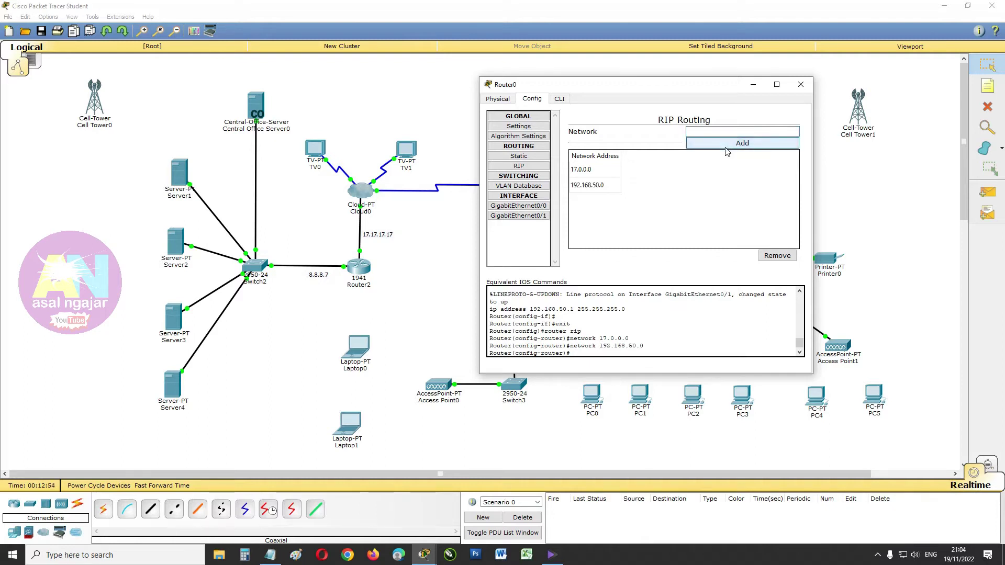
{"action": "left_click", "coordinate": [800, 85]}
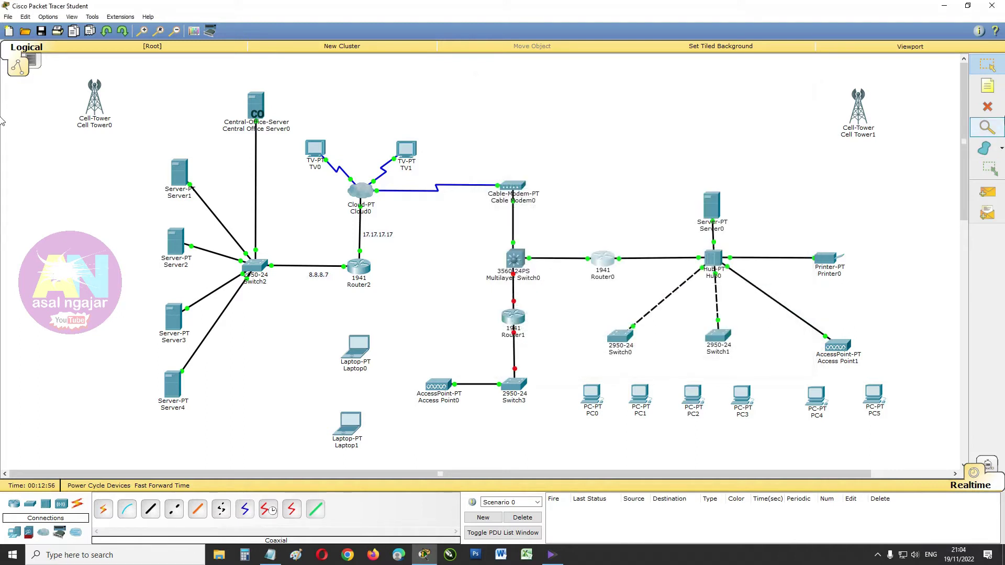
Step: Place a note 17.18.19.20 above the Multilayer Switch0–Router0 link and a note 192.168.50.1 above the Router0–Hub0 link
{"action": "left_click", "coordinate": [526, 225]}
{"action": "type", "text": "17.18.19.20"}
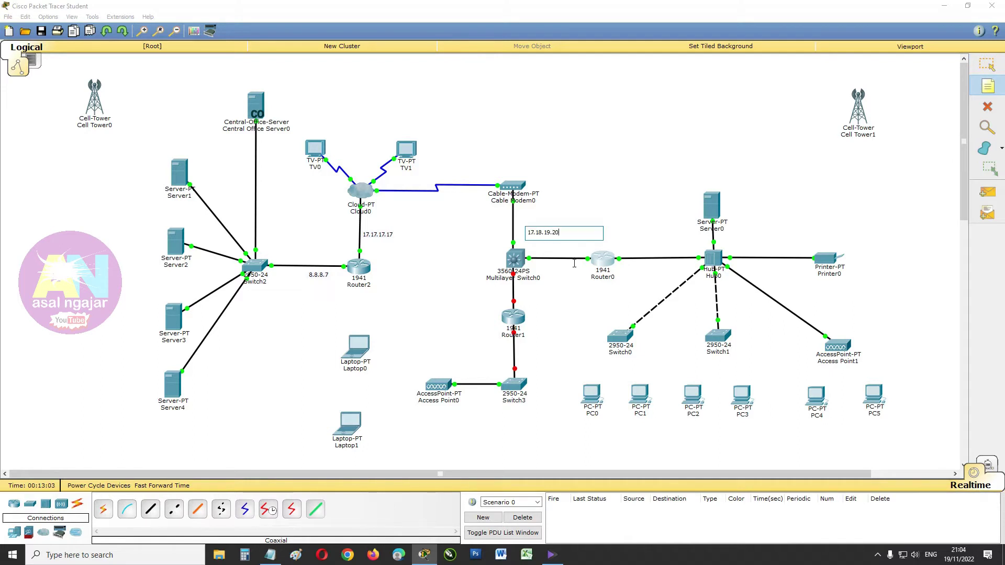
{"action": "left_click", "coordinate": [636, 242]}
{"action": "type", "text": "192.168.50.1"}
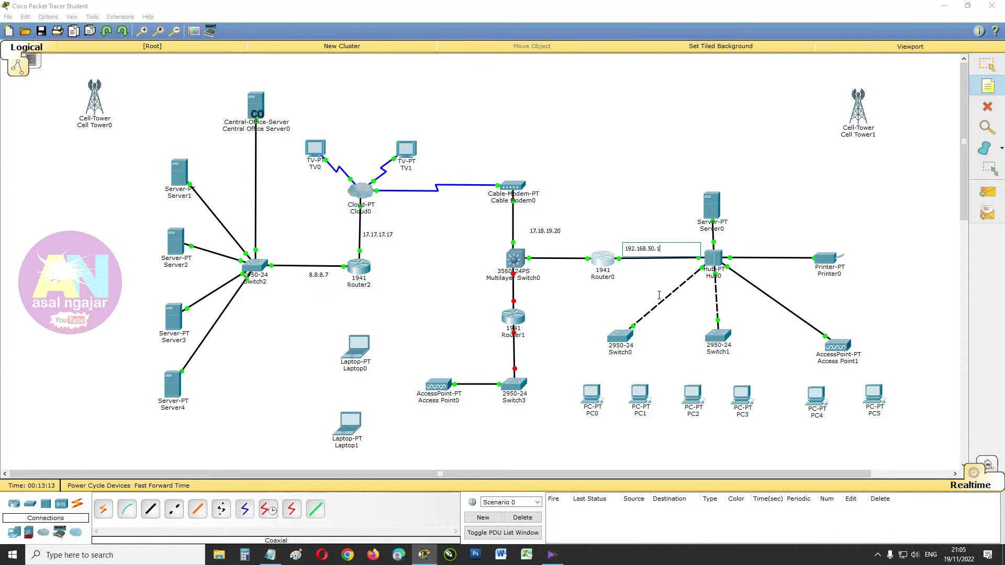
{"action": "left_click", "coordinate": [987, 64]}
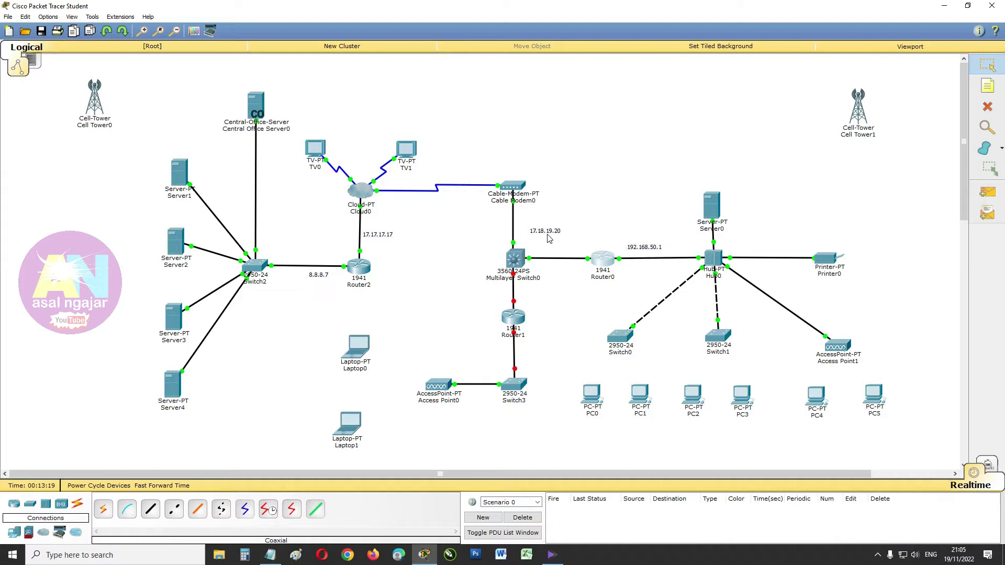
Step: Turn on Router1's GigabitEthernet0/0 port and set its IP address to 17.16.17.16 with subnet mask 255.0.0.0
{"action": "left_click", "coordinate": [510, 318]}
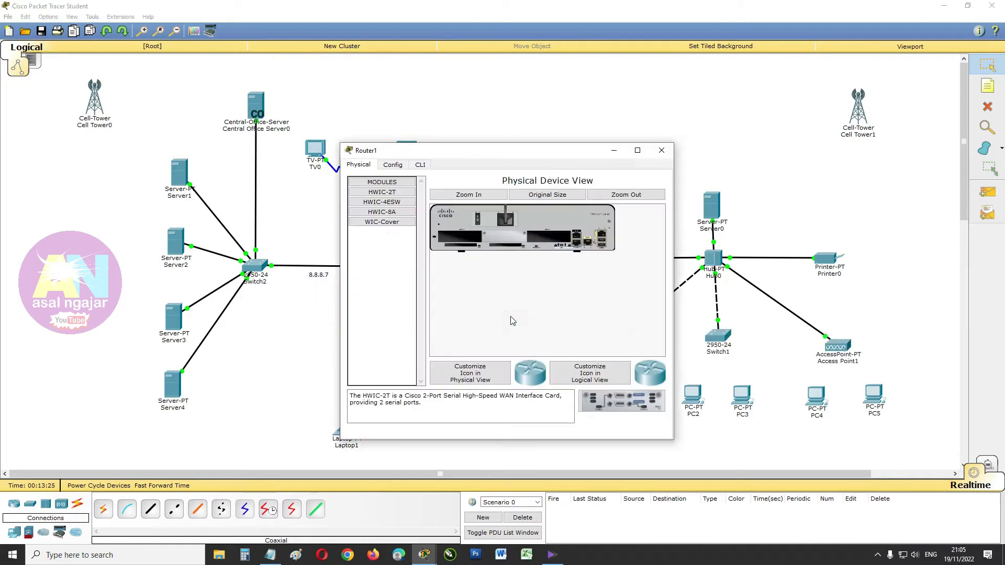
{"action": "left_click", "coordinate": [385, 166]}
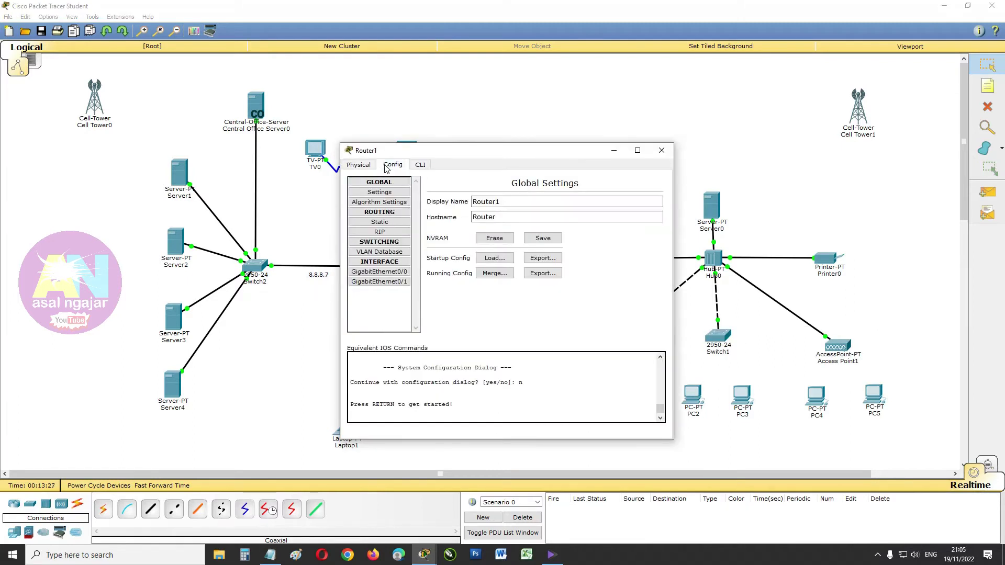
{"action": "left_click", "coordinate": [363, 272]}
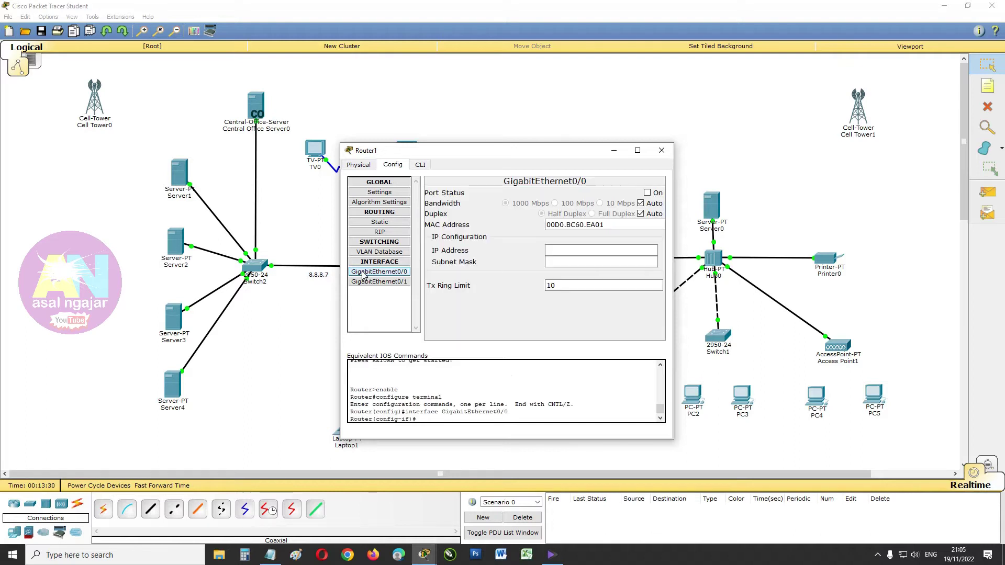
{"action": "left_click", "coordinate": [647, 193]}
{"action": "left_click", "coordinate": [611, 251]}
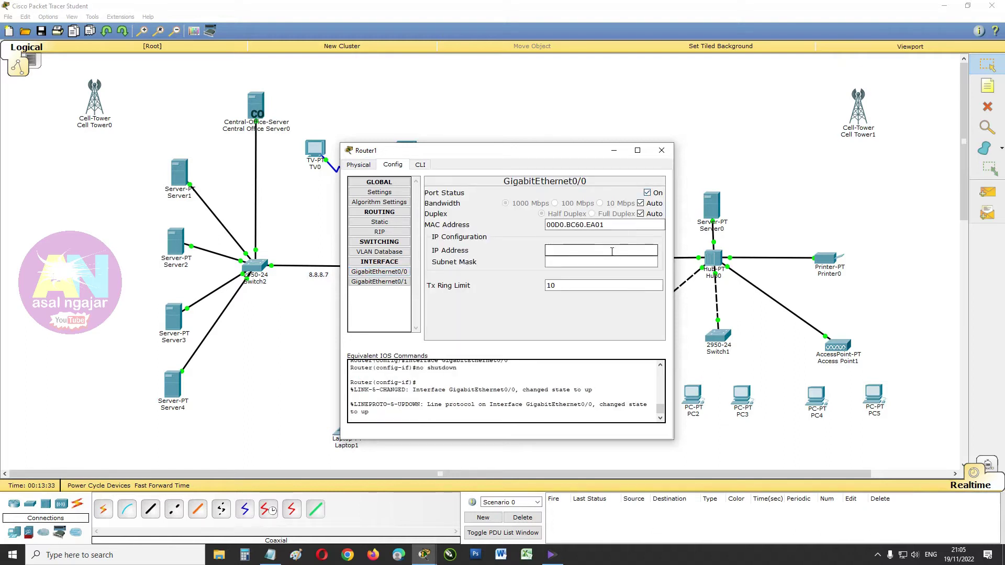
{"action": "left_click_drag", "start_coordinate": [494, 150], "coordinate": [600, 105]}
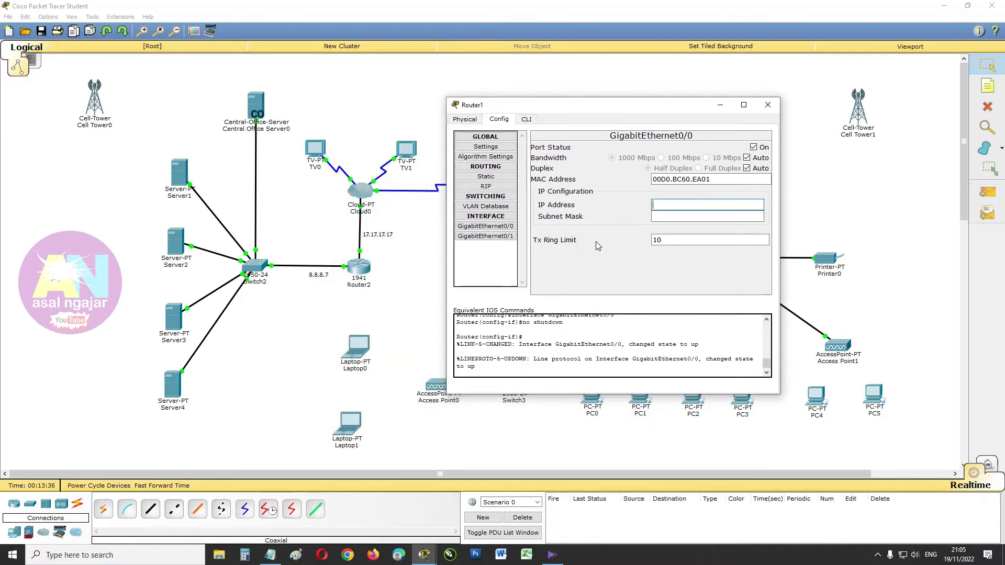
{"action": "type", "text": "17.16.17"}
{"action": "type", "text": ".16"}
{"action": "left_click", "coordinate": [691, 216]}
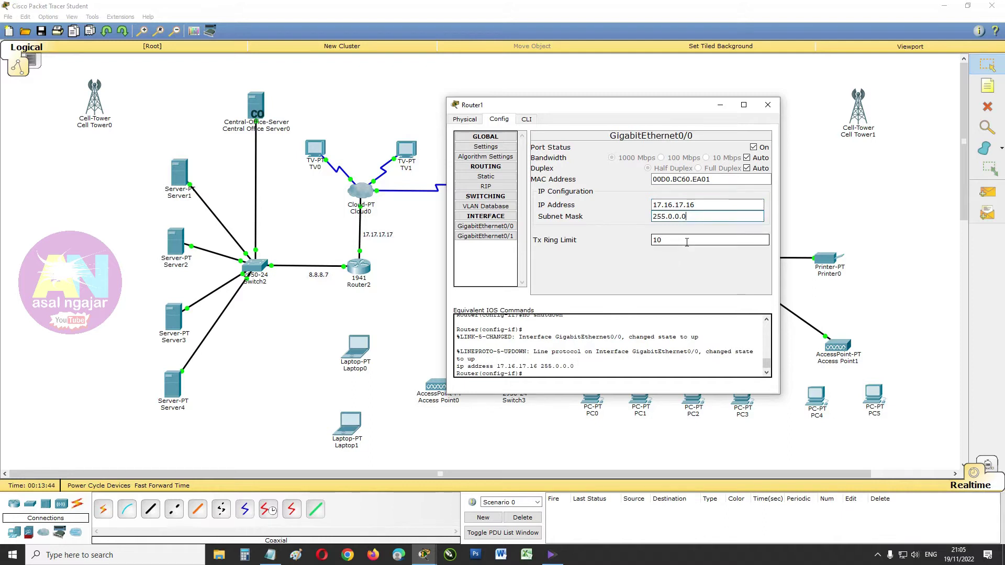
Step: Turn on Router1's GigabitEthernet0/1 port and set its IP address to 192.168.60.1 with subnet mask 255.255.255.0
{"action": "left_click", "coordinate": [486, 238]}
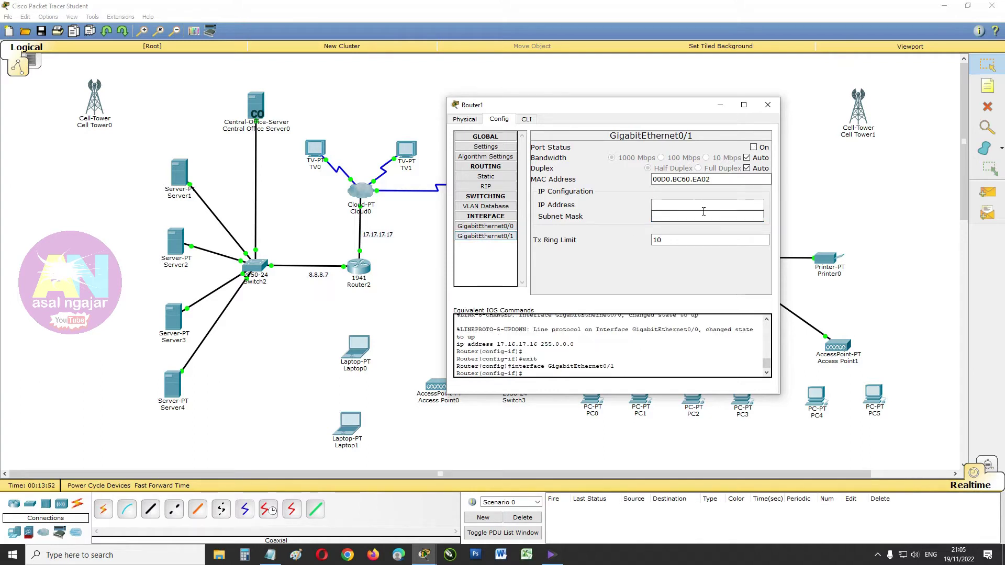
{"action": "left_click", "coordinate": [753, 147]}
{"action": "left_click", "coordinate": [685, 205]}
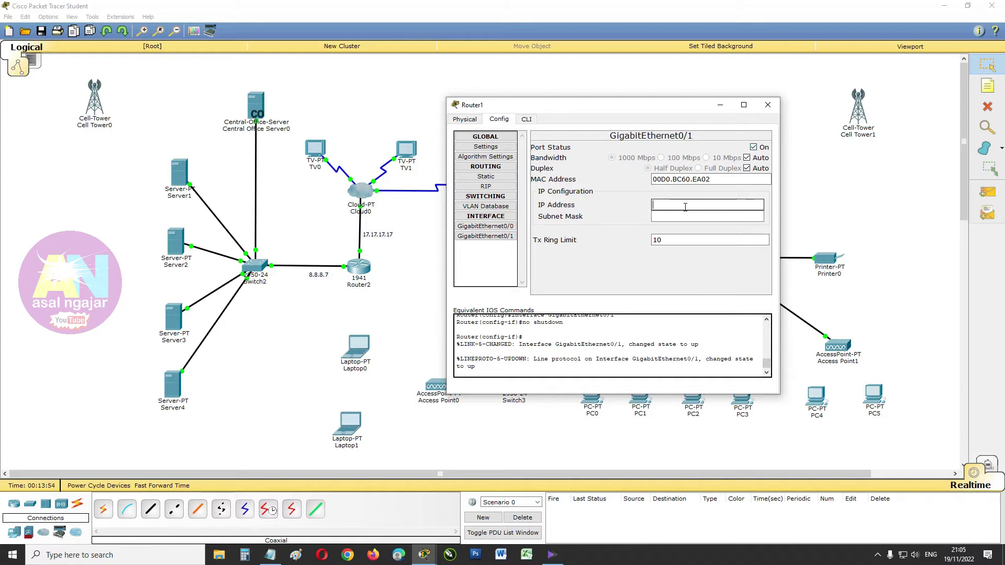
{"action": "type", "text": "192.168.60.1"}
{"action": "left_click", "coordinate": [688, 217]}
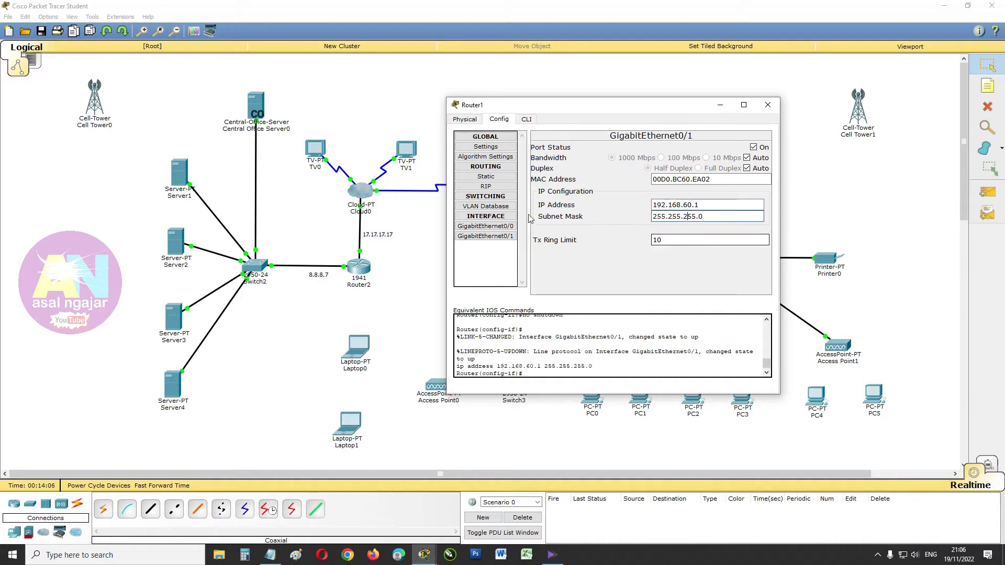
Step: Add the networks 17.16.17.16 and 192.168.60.0 to Router1's RIP routing and close its configuration window
{"action": "left_click", "coordinate": [499, 187]}
{"action": "left_click", "coordinate": [731, 151]}
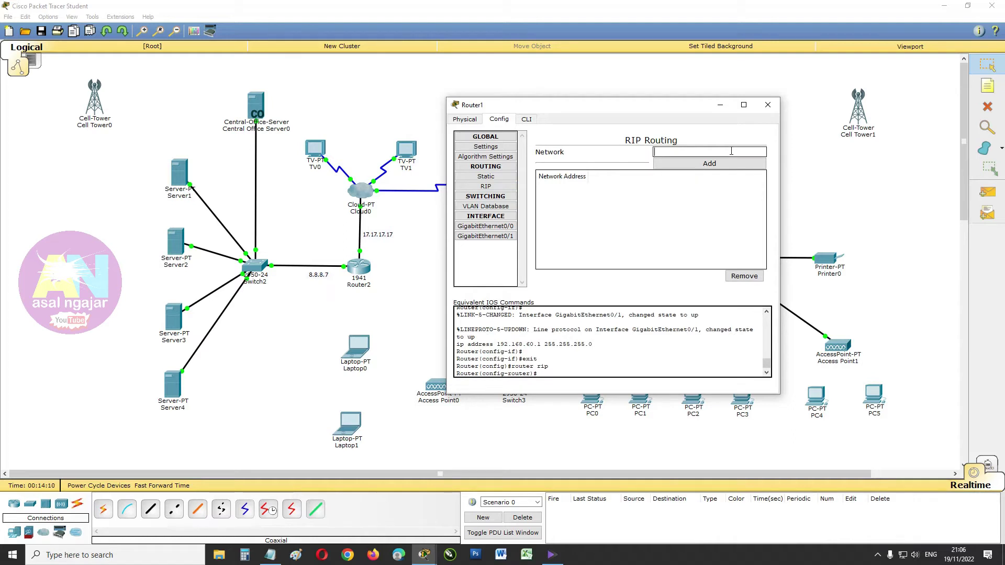
{"action": "type", "text": "17.16.17.16"}
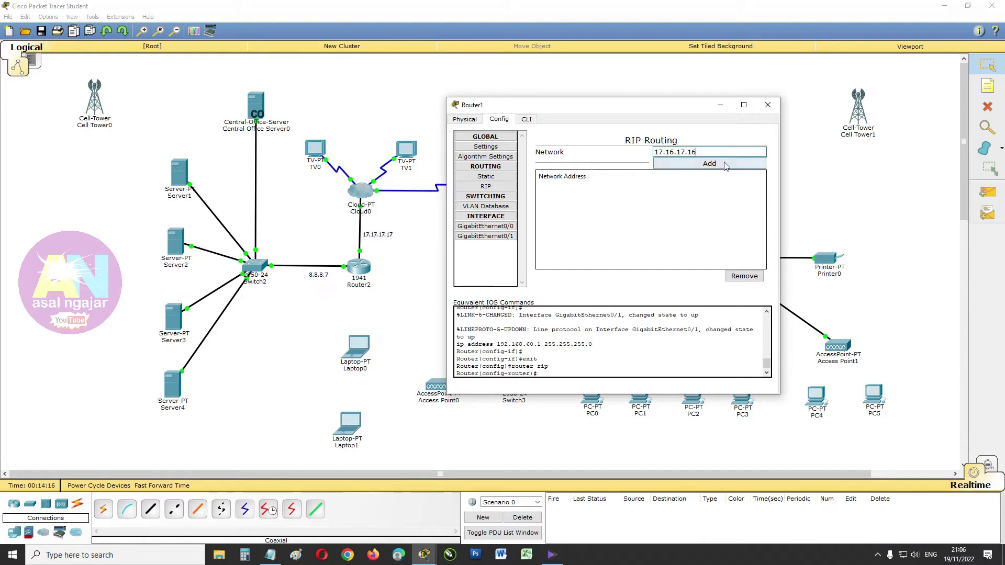
{"action": "left_click", "coordinate": [726, 164]}
{"action": "left_click", "coordinate": [701, 151]}
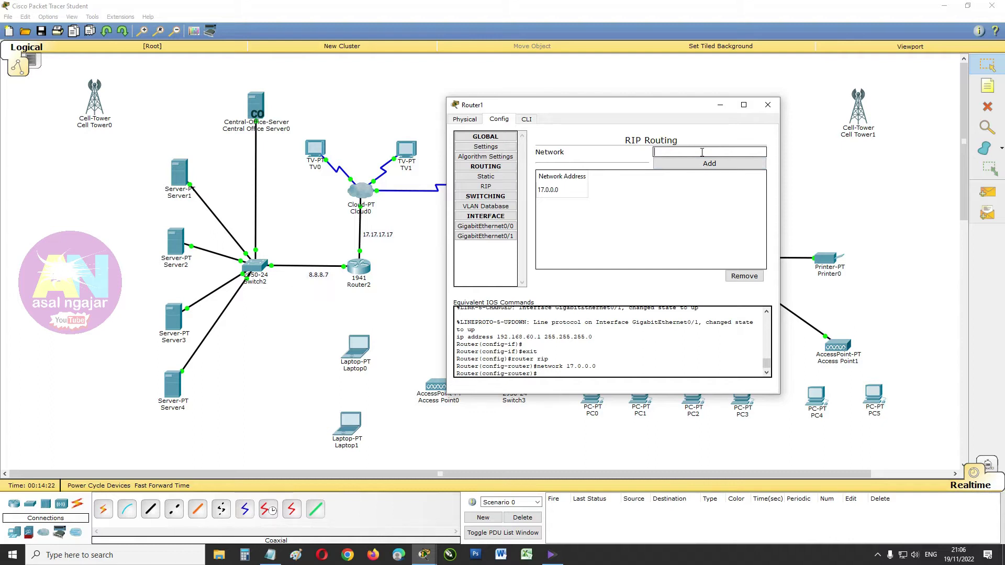
{"action": "type", "text": "192.1"}
{"action": "left_click", "coordinate": [694, 163]}
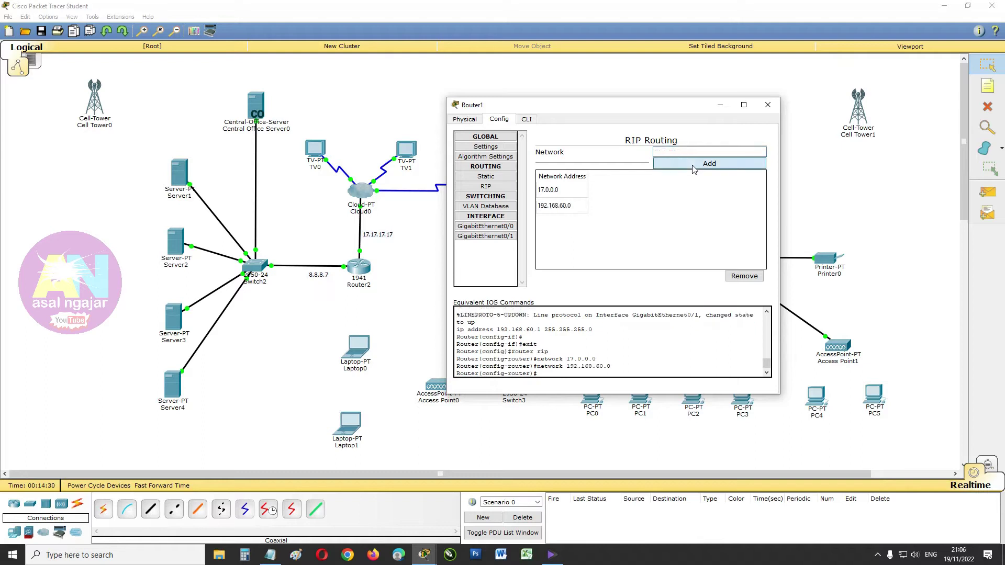
{"action": "left_click", "coordinate": [770, 106]}
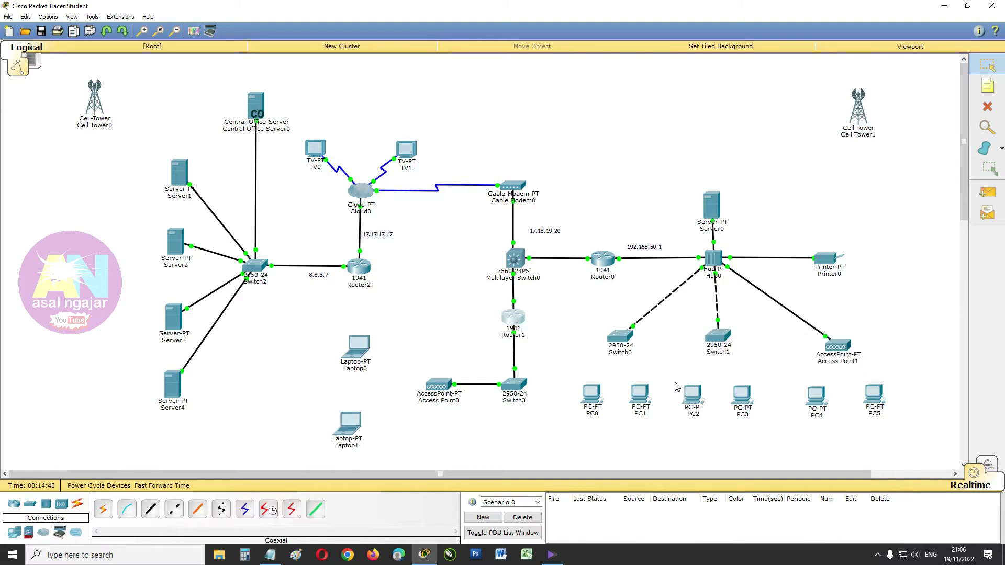
Step: Connect Switch0 to PC0 and PC1 with copper straight-through cables, using Switch0's FastEthernet0/3 port for PC1
{"action": "left_click", "coordinate": [151, 508]}
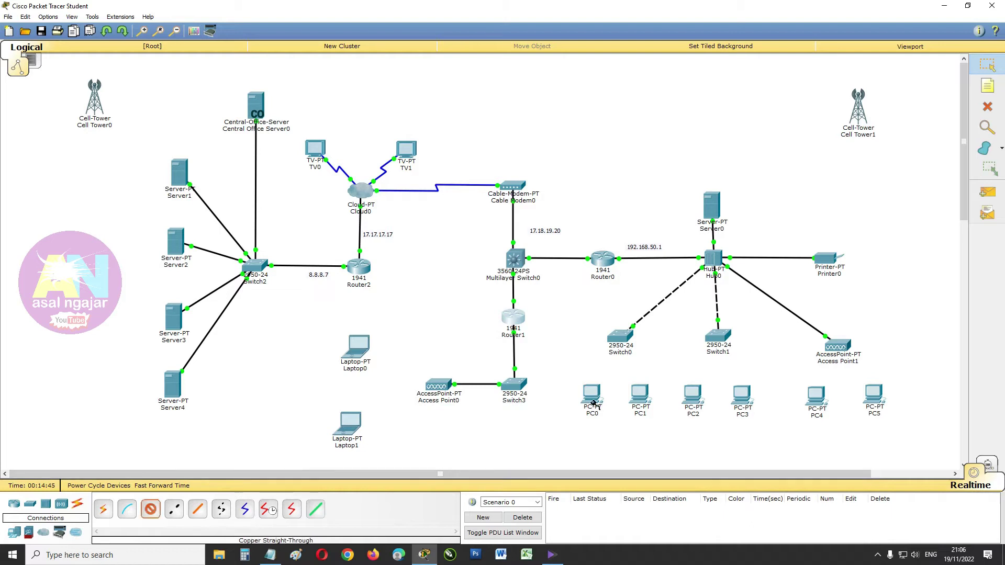
{"action": "left_click", "coordinate": [620, 336]}
{"action": "left_click", "coordinate": [657, 77]}
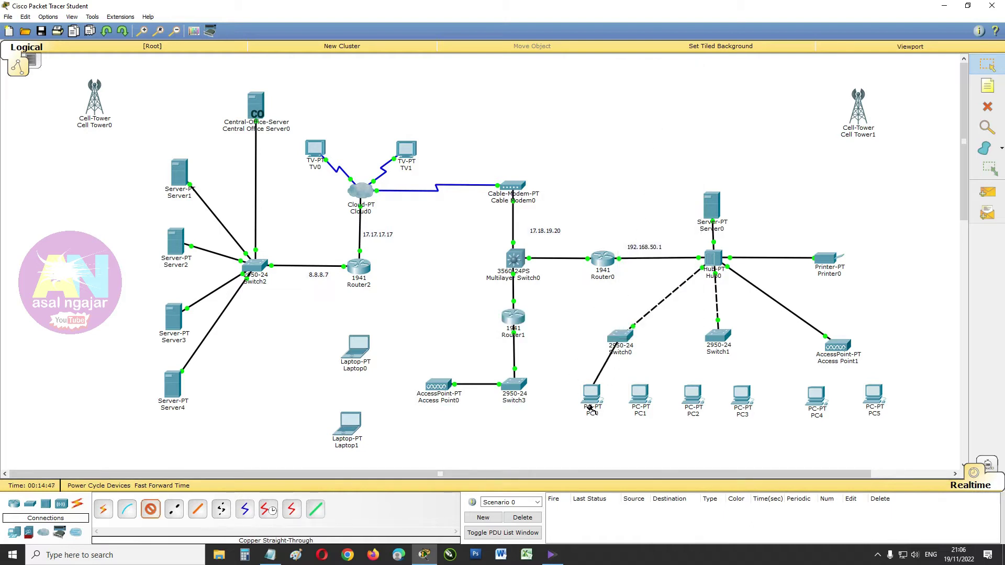
{"action": "left_click", "coordinate": [593, 401]}
{"action": "left_click", "coordinate": [602, 417]}
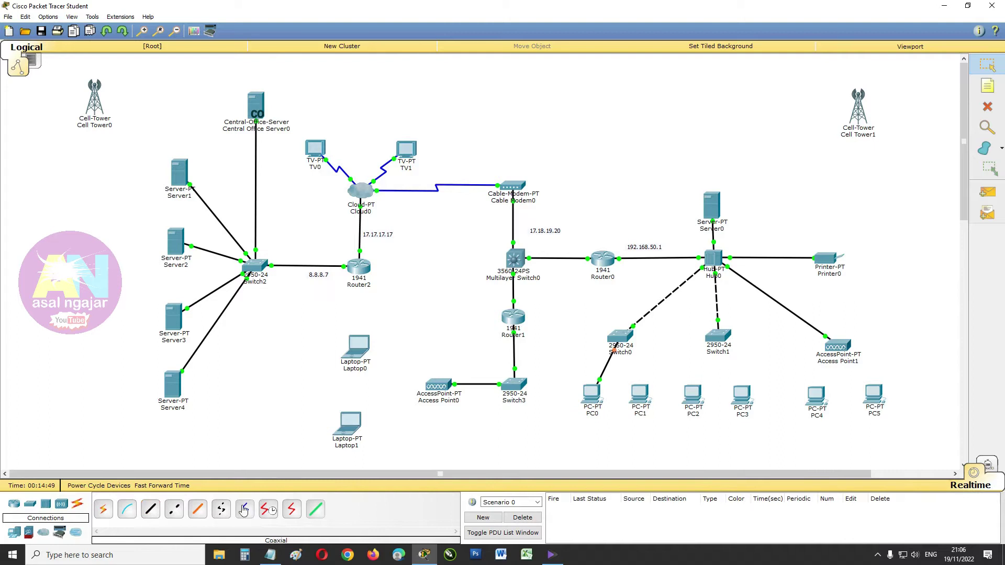
{"action": "left_click", "coordinate": [625, 337]}
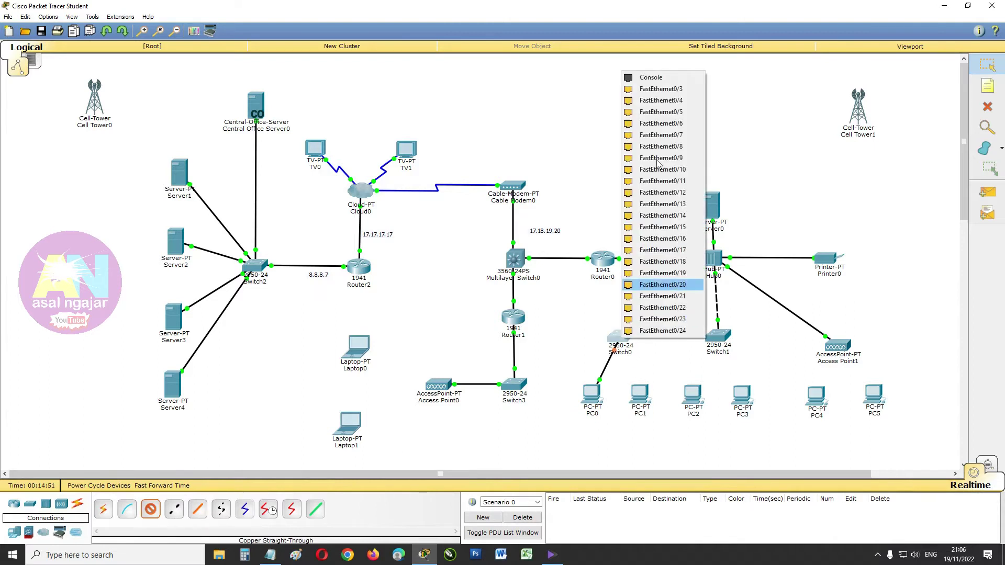
{"action": "left_click", "coordinate": [657, 90]}
{"action": "left_click", "coordinate": [640, 393]}
{"action": "left_click", "coordinate": [653, 410]}
Step: Connect Switch1's FastEthernet0/2 port to PC2's FastEthernet0 port with a copper straight-through cable
{"action": "left_click", "coordinate": [152, 510]}
{"action": "left_click", "coordinate": [723, 336]}
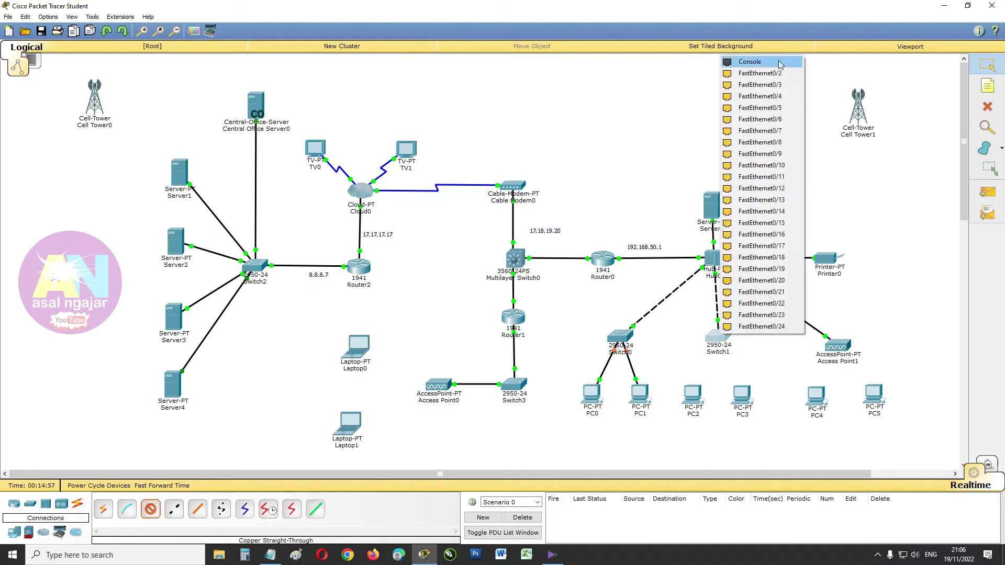
{"action": "left_click", "coordinate": [743, 74]}
{"action": "left_click", "coordinate": [689, 395]}
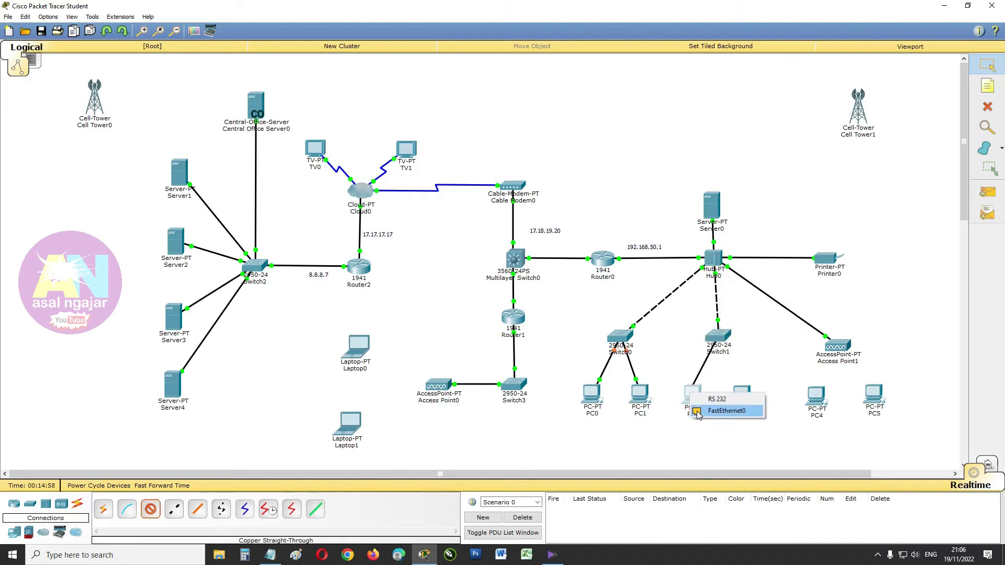
{"action": "left_click", "coordinate": [704, 411]}
{"action": "left_click", "coordinate": [150, 509]}
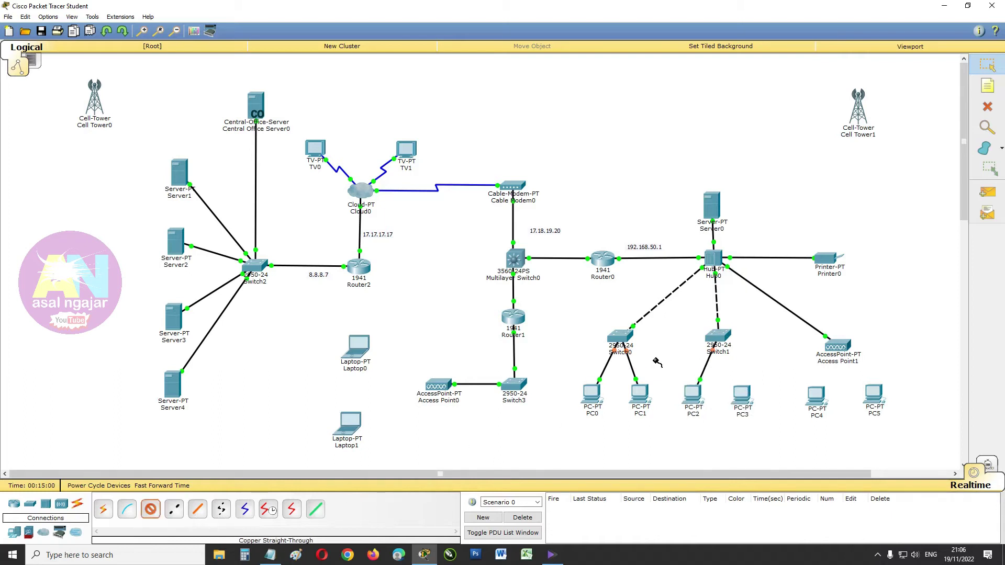
{"action": "left_click", "coordinate": [723, 337]}
{"action": "left_click", "coordinate": [761, 85]}
{"action": "key", "text": "Escape"}
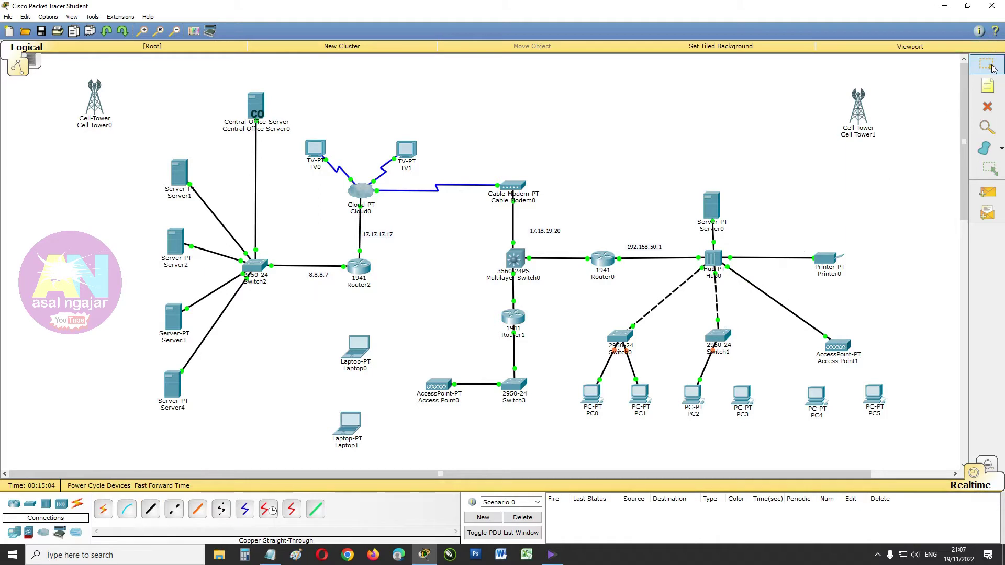
Step: Connect Switch1 to PC3 with a copper straight-through cable
{"action": "left_click", "coordinate": [150, 509]}
{"action": "left_click", "coordinate": [720, 340]}
{"action": "left_click", "coordinate": [792, 91]}
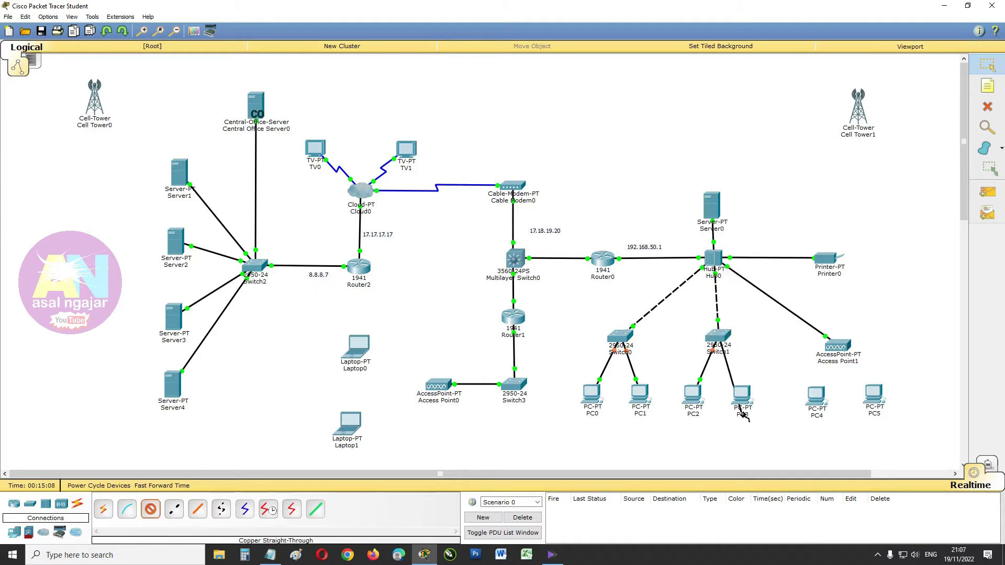
{"action": "left_click", "coordinate": [741, 393]}
{"action": "left_click", "coordinate": [751, 412]}
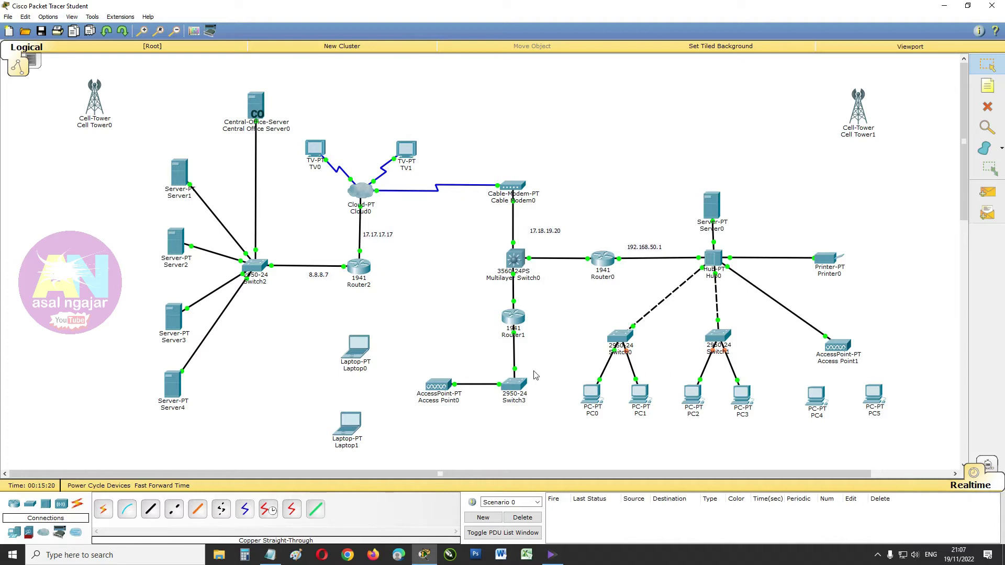
Step: Change the display name of Access Point1 to DALAM
{"action": "left_click", "coordinate": [839, 348]}
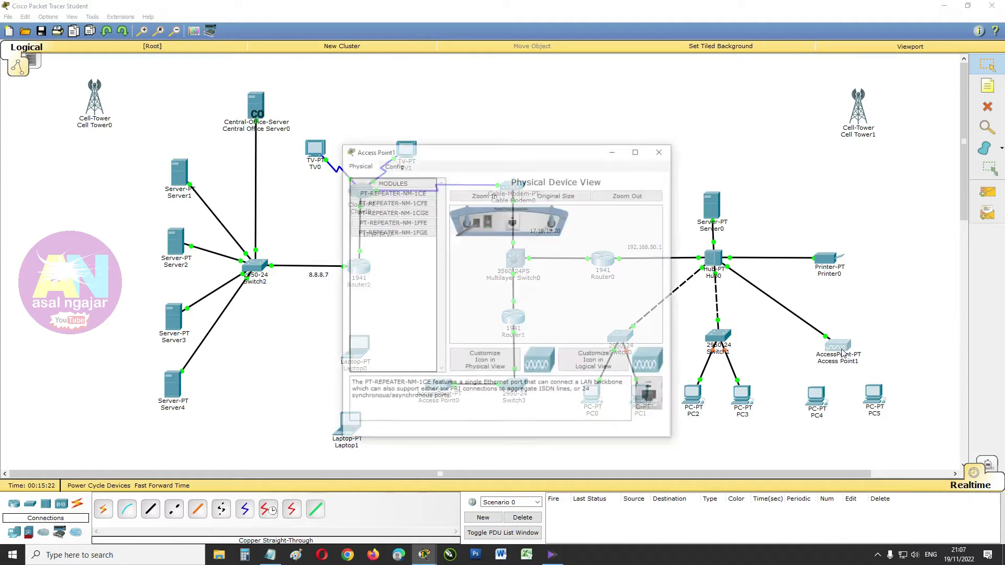
{"action": "left_click", "coordinate": [393, 165]}
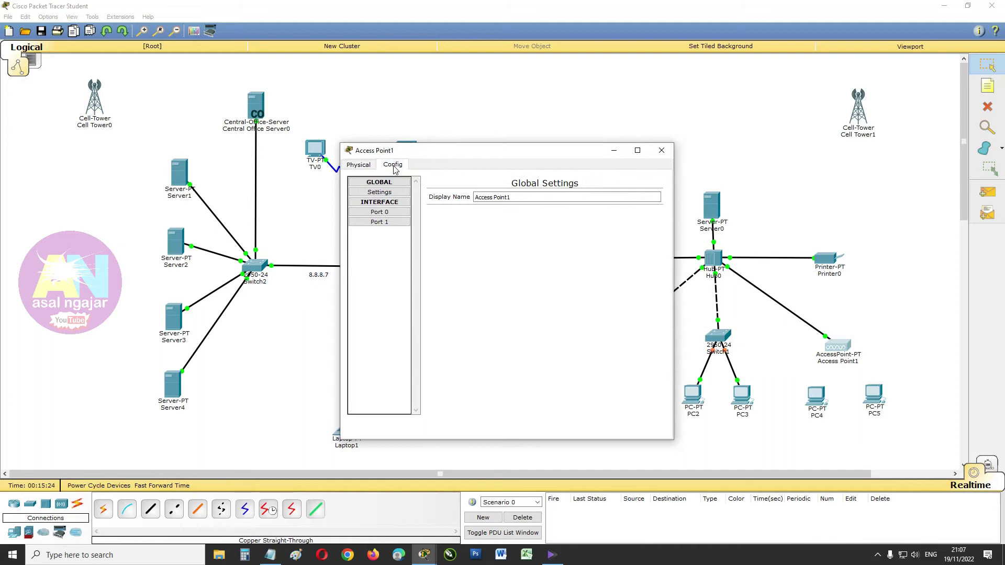
{"action": "left_click", "coordinate": [513, 201]}
{"action": "triple_click", "coordinate": [522, 197]}
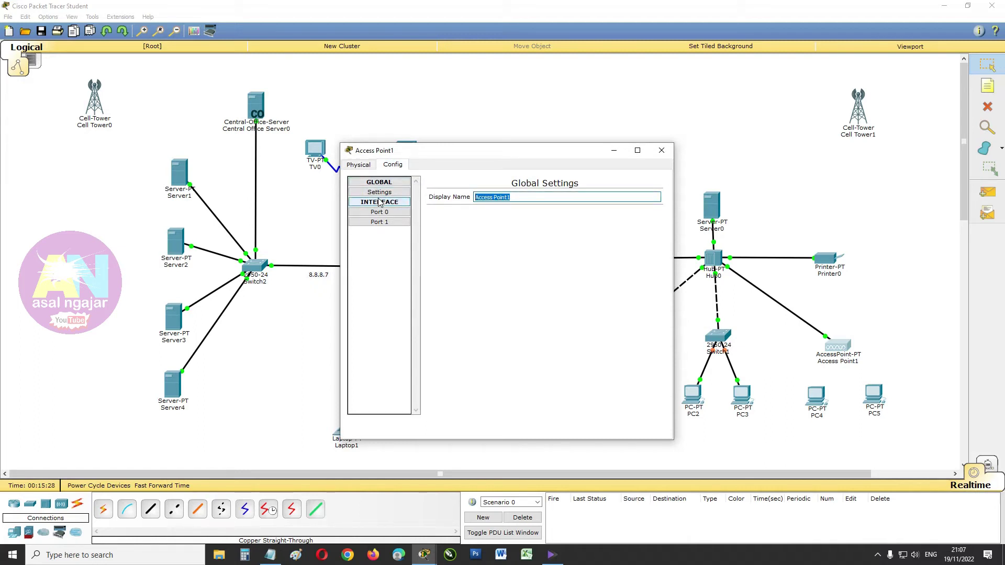
{"action": "type", "text": "DALAM"}
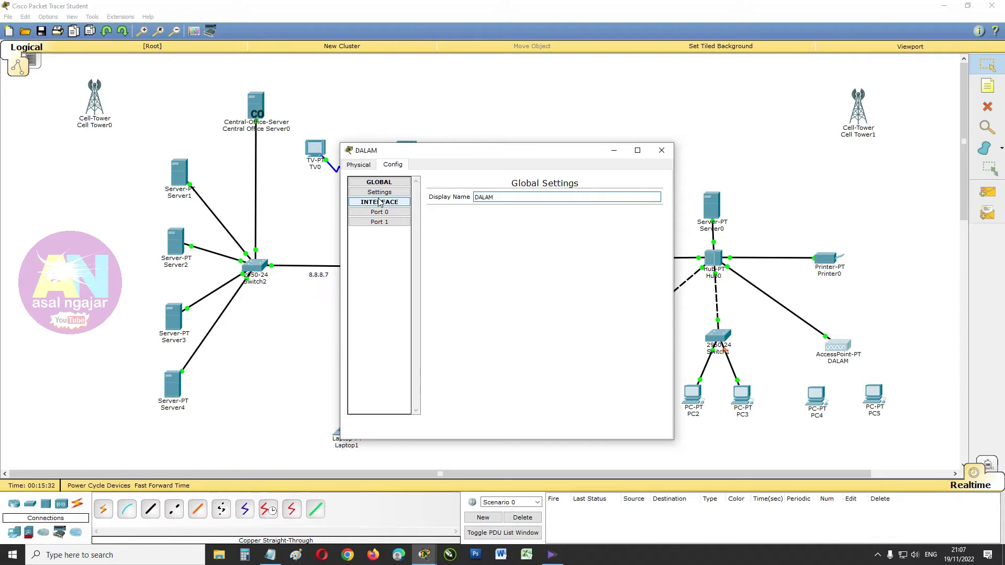
Step: Set the DALAM access point's Port 1 SSID to DALAM and secure it with WPA2-PSK, entering the pass phrase
{"action": "left_click", "coordinate": [379, 226]}
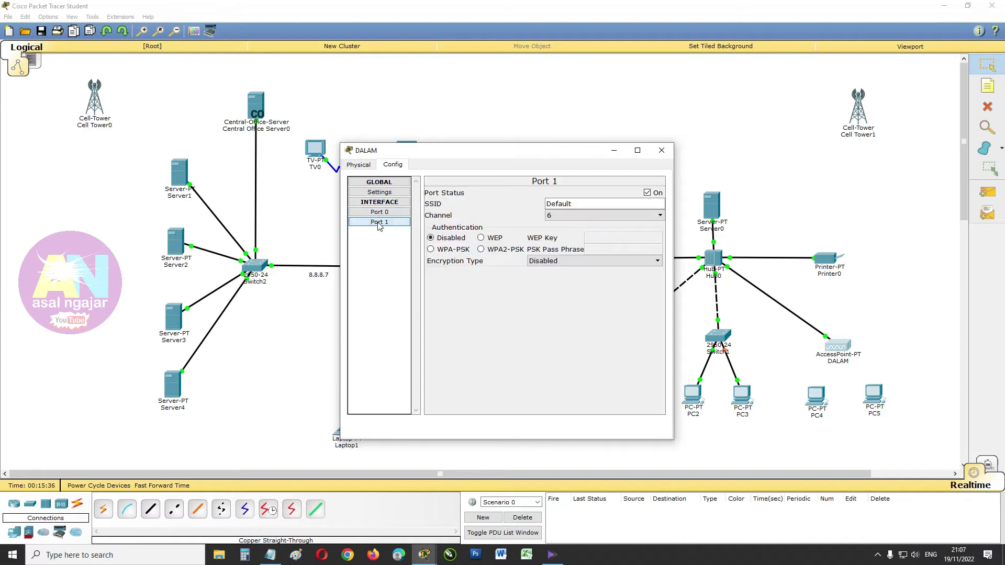
{"action": "left_click_drag", "start_coordinate": [575, 204], "coordinate": [537, 204]}
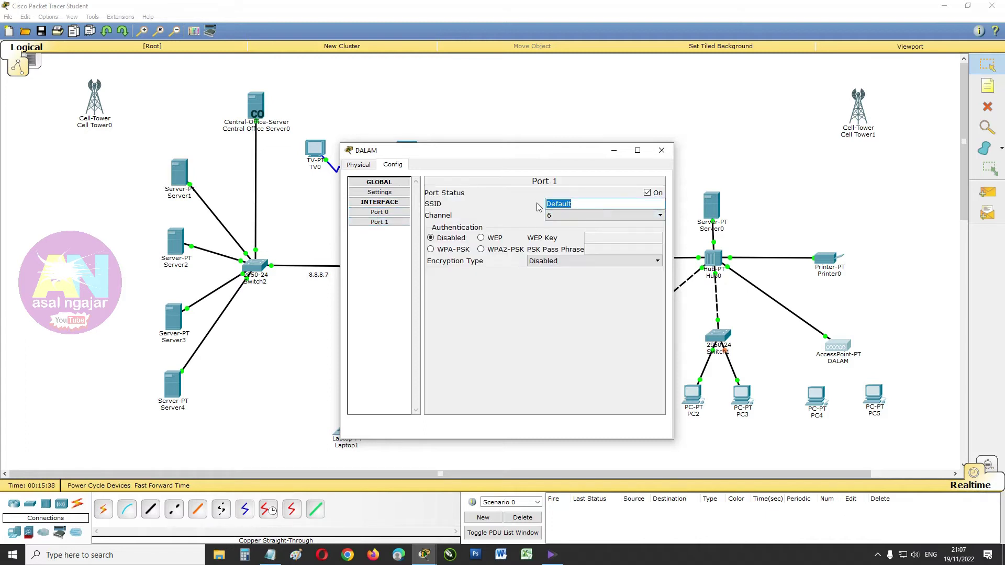
{"action": "type", "text": "DALAM"}
{"action": "left_click", "coordinate": [481, 250]}
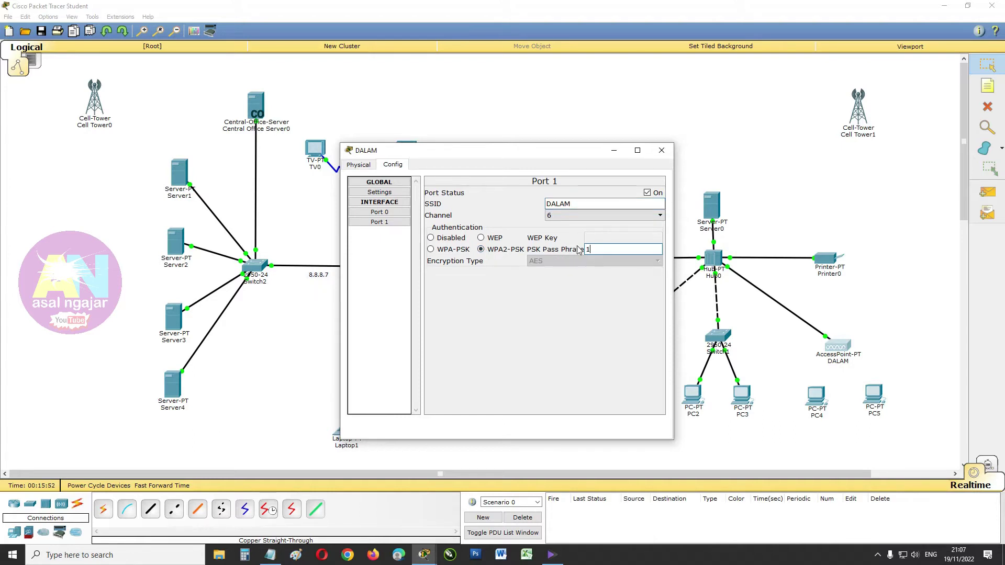
{"action": "type", "text": "11223344"}
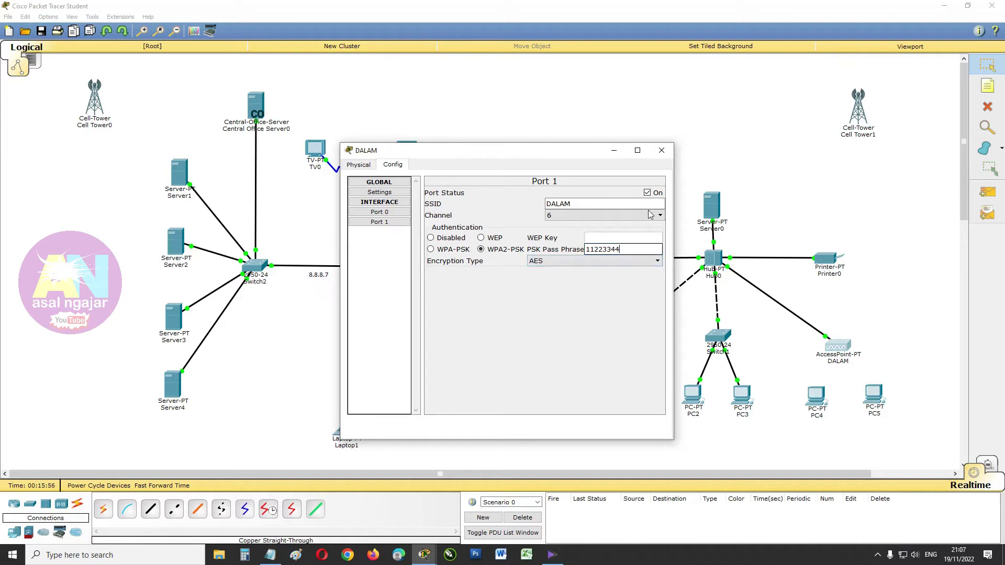
{"action": "left_click", "coordinate": [661, 151]}
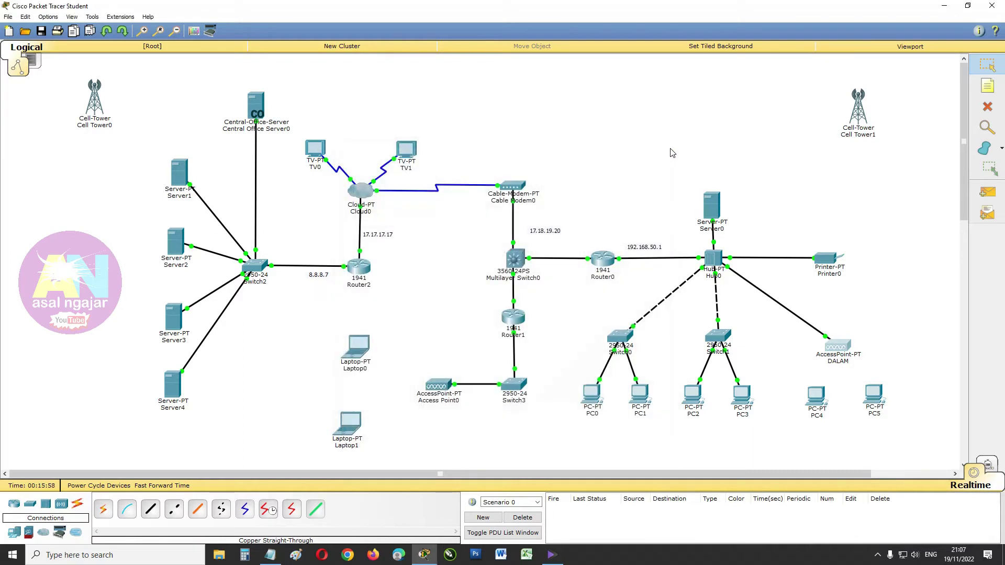
Step: Change the display name of Access Point0 to LUAR
{"action": "left_click", "coordinate": [438, 389]}
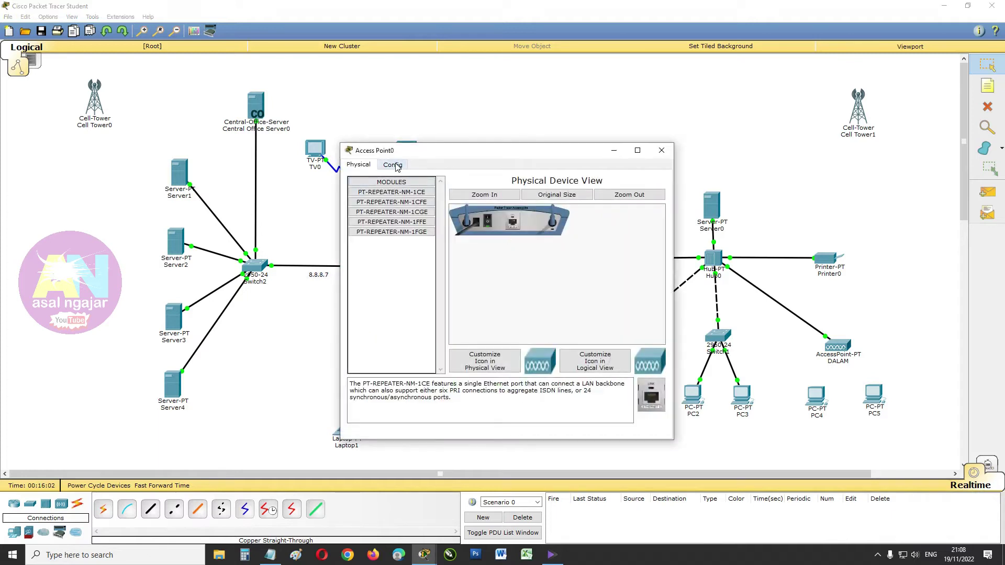
{"action": "left_click", "coordinate": [397, 166]}
{"action": "left_click_drag", "start_coordinate": [540, 199], "coordinate": [461, 197]}
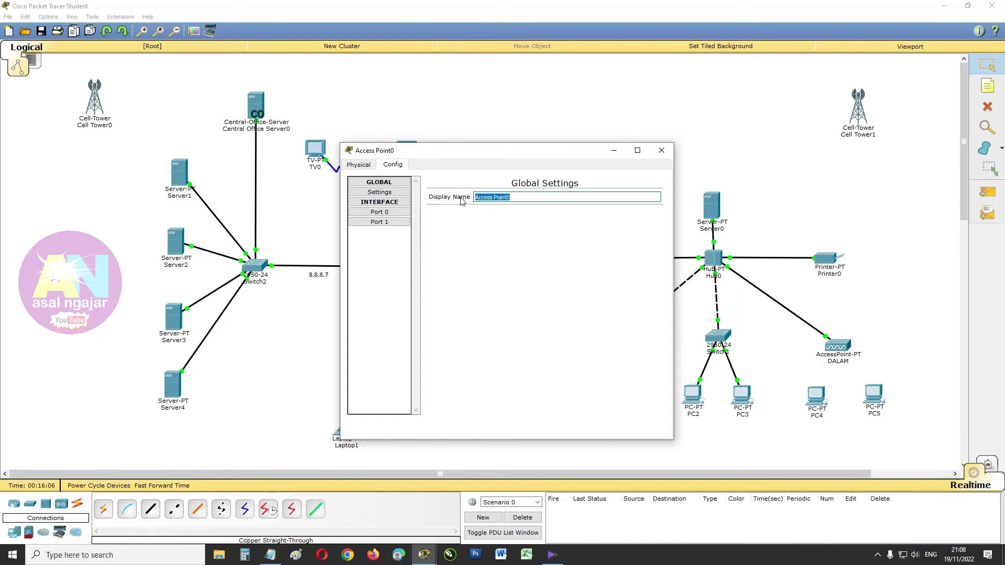
{"action": "type", "text": "LUAR"}
Step: Set the LUAR access point's Port 1 SSID to LUAR and secure it with WPA2-PSK, entering the pass phrase
{"action": "left_click", "coordinate": [404, 224]}
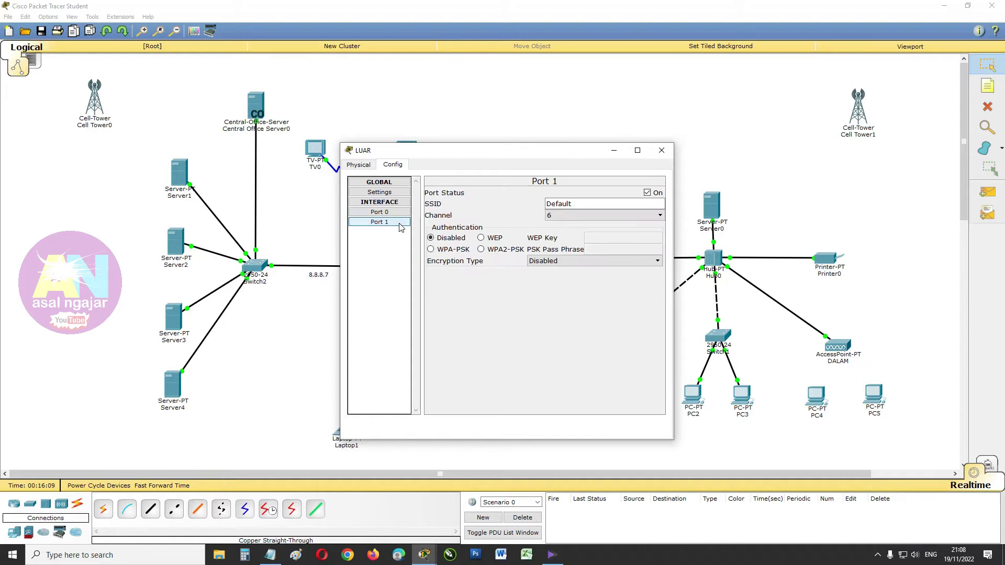
{"action": "left_click_drag", "start_coordinate": [576, 208], "coordinate": [539, 211]}
{"action": "type", "text": "LUAR"}
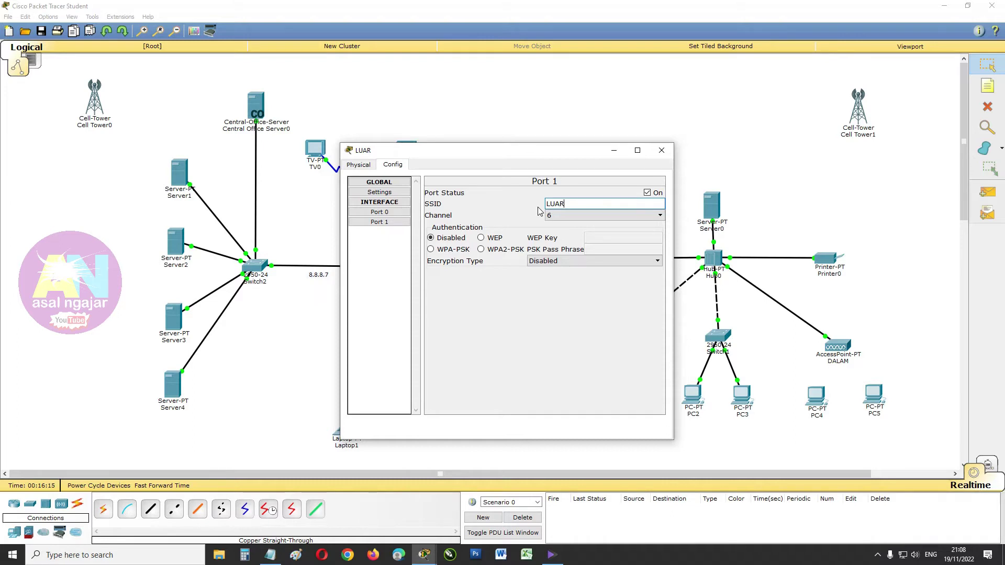
{"action": "left_click", "coordinate": [510, 251]}
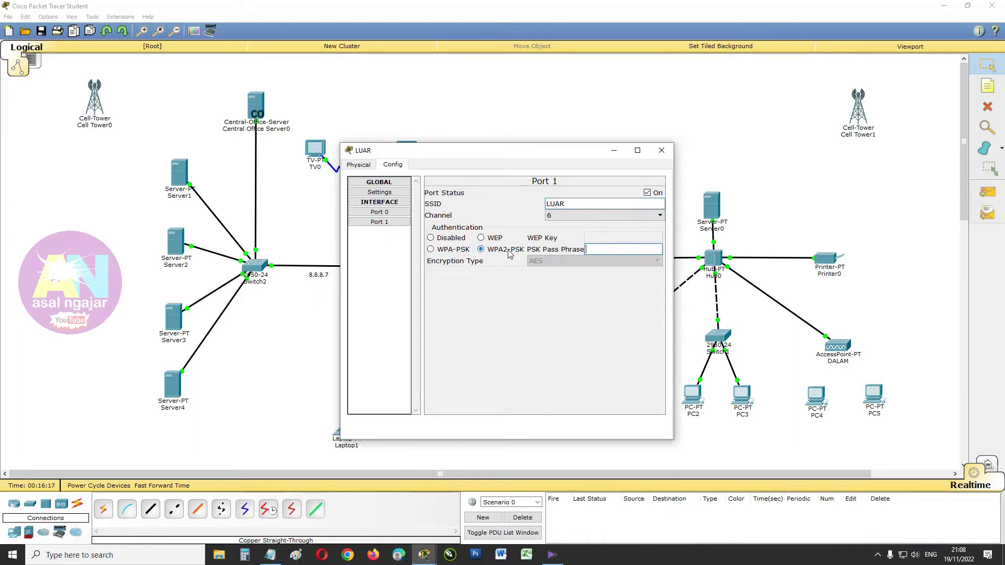
{"action": "type", "text": "44332211"}
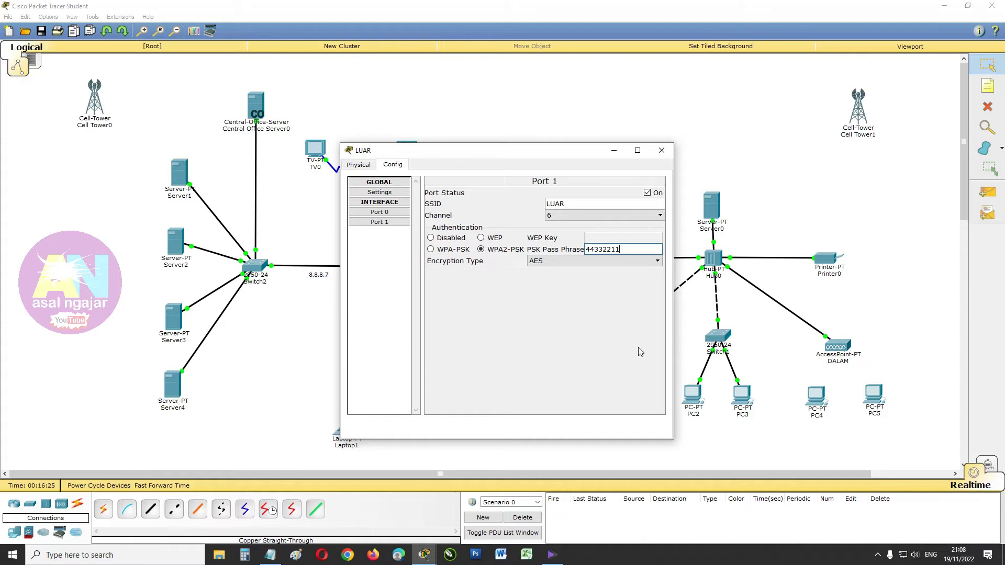
{"action": "left_click", "coordinate": [661, 150]}
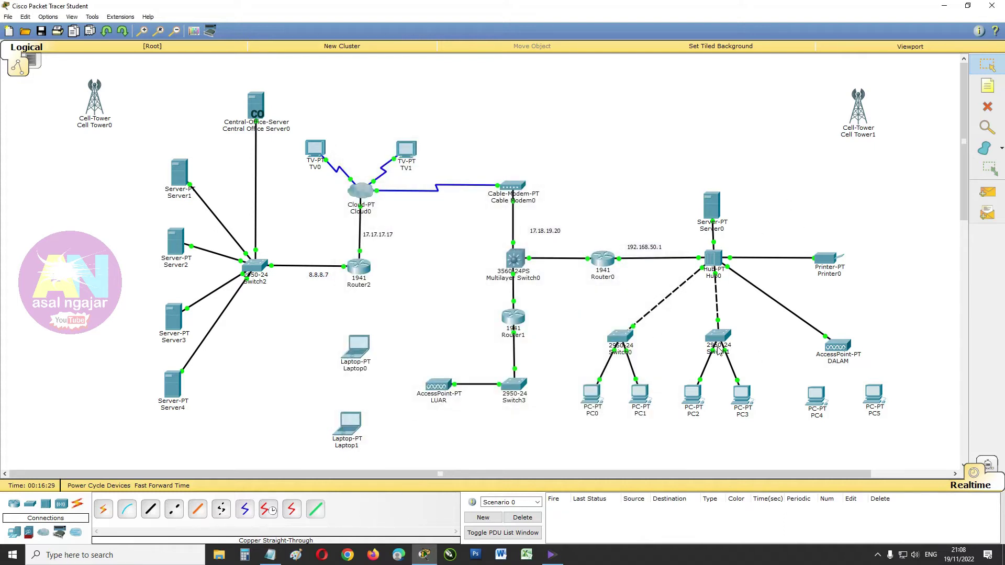
Step: Power off PC4, replace its Ethernet module with the WMP300N wireless module, and power it back on
{"action": "left_click", "coordinate": [815, 399]}
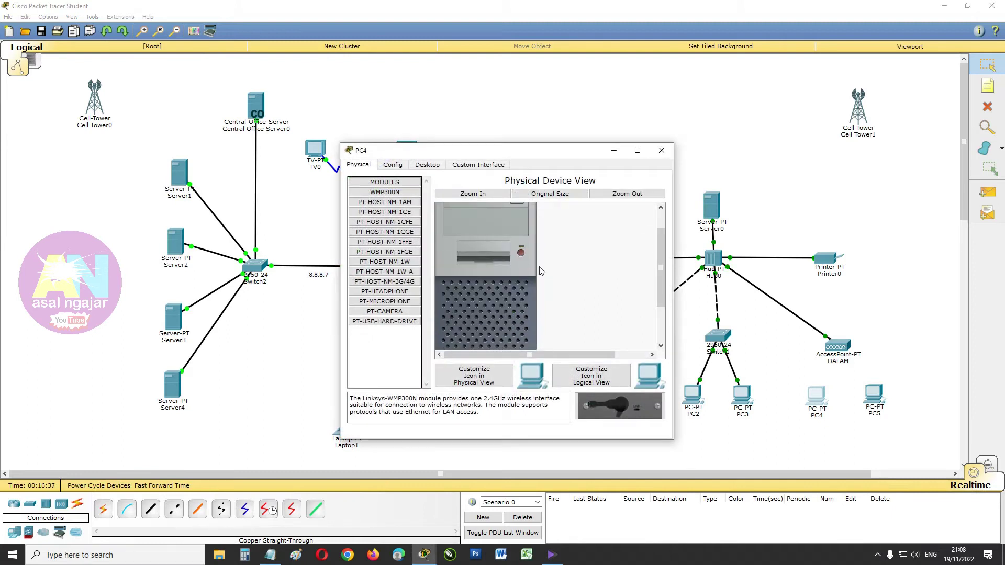
{"action": "scroll", "coordinate": [510, 271], "scroll_direction": "down", "scroll_amount": 3}
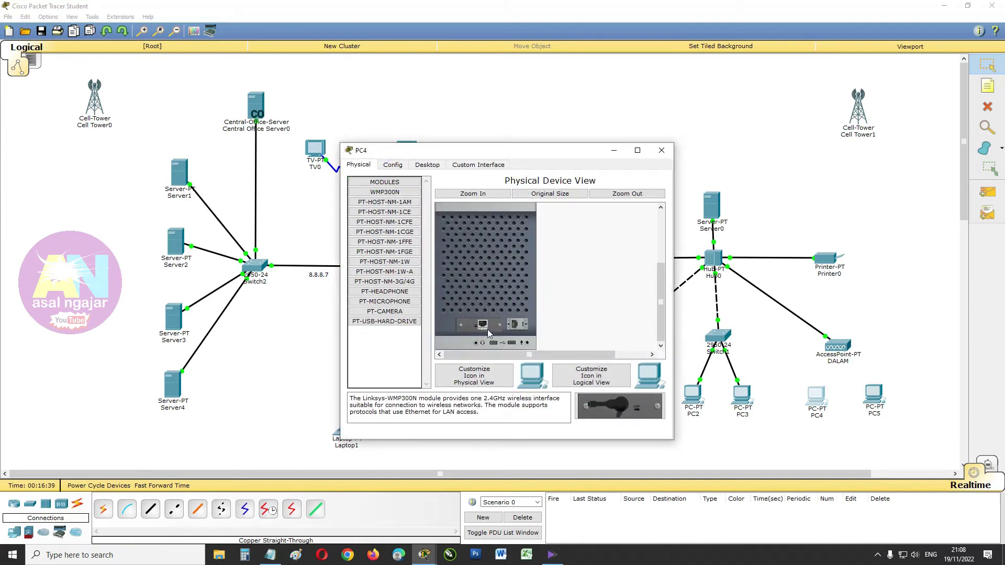
{"action": "mouse_move", "coordinate": [487, 327]}
{"action": "left_mouse_down"}
{"action": "mouse_move", "coordinate": [577, 370]}
{"action": "mouse_move", "coordinate": [615, 412]}
{"action": "mouse_move", "coordinate": [485, 330]}
{"action": "left_mouse_up"}
{"action": "scroll", "coordinate": [485, 331], "scroll_direction": "up", "scroll_amount": 3}
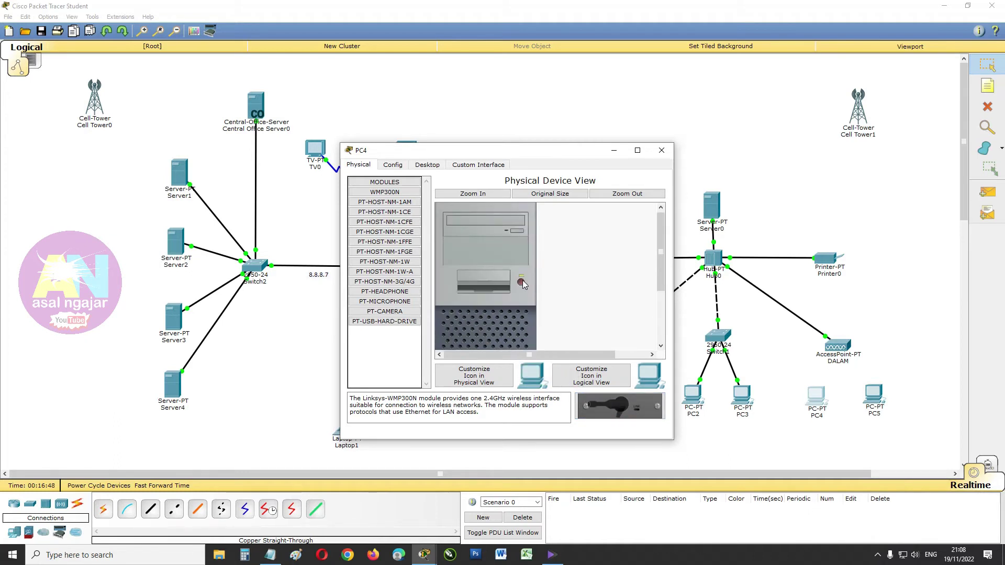
{"action": "left_click", "coordinate": [661, 150]}
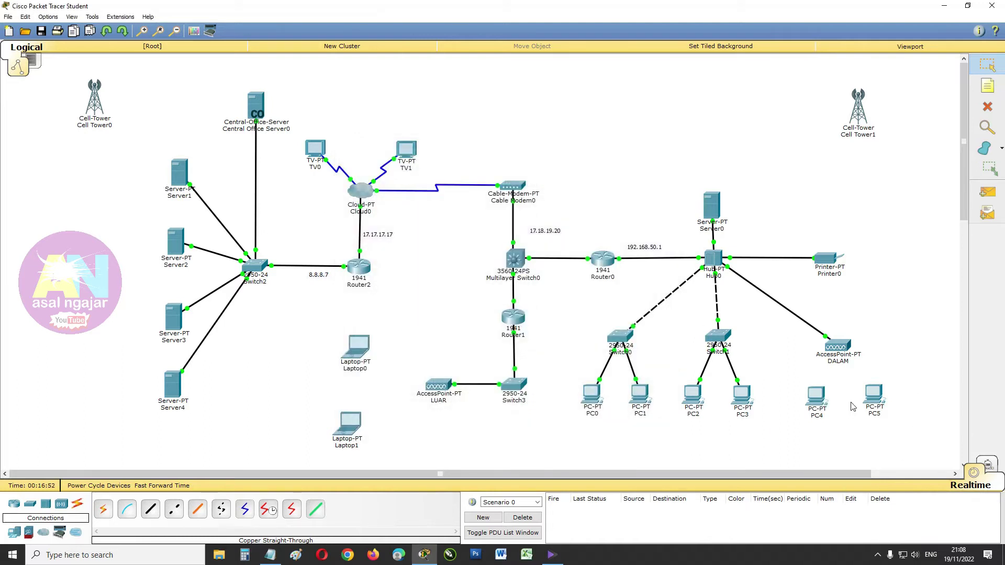
Step: Power off PC5, swap its Ethernet module for the WMP300N wireless module, and power it back on
{"action": "left_click", "coordinate": [874, 402]}
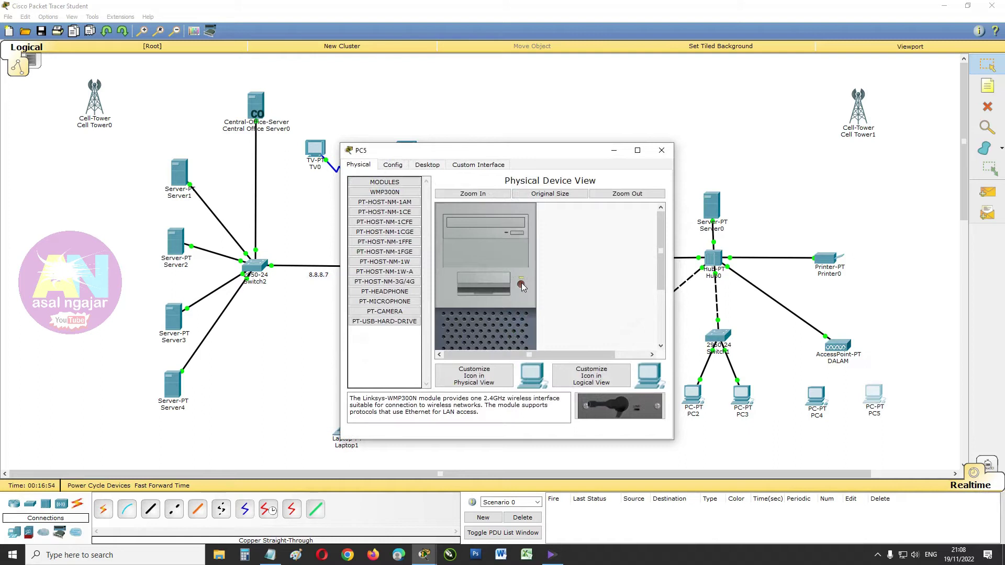
{"action": "scroll", "coordinate": [522, 288], "scroll_direction": "down", "scroll_amount": 3}
{"action": "mouse_move", "coordinate": [480, 331]}
{"action": "left_mouse_down"}
{"action": "mouse_move", "coordinate": [614, 409]}
{"action": "mouse_move", "coordinate": [483, 331]}
{"action": "left_mouse_up"}
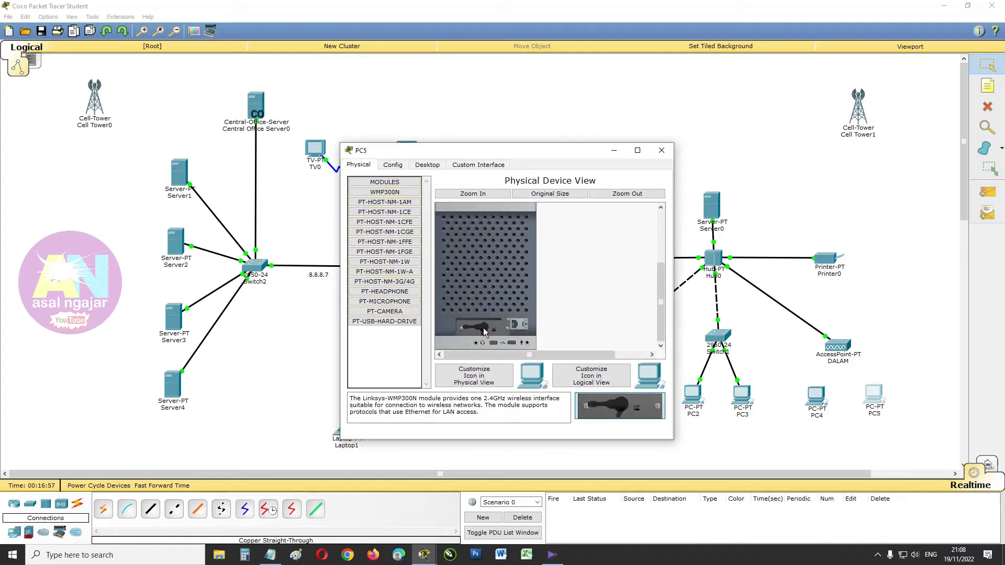
{"action": "scroll", "coordinate": [482, 330], "scroll_direction": "up", "scroll_amount": 3}
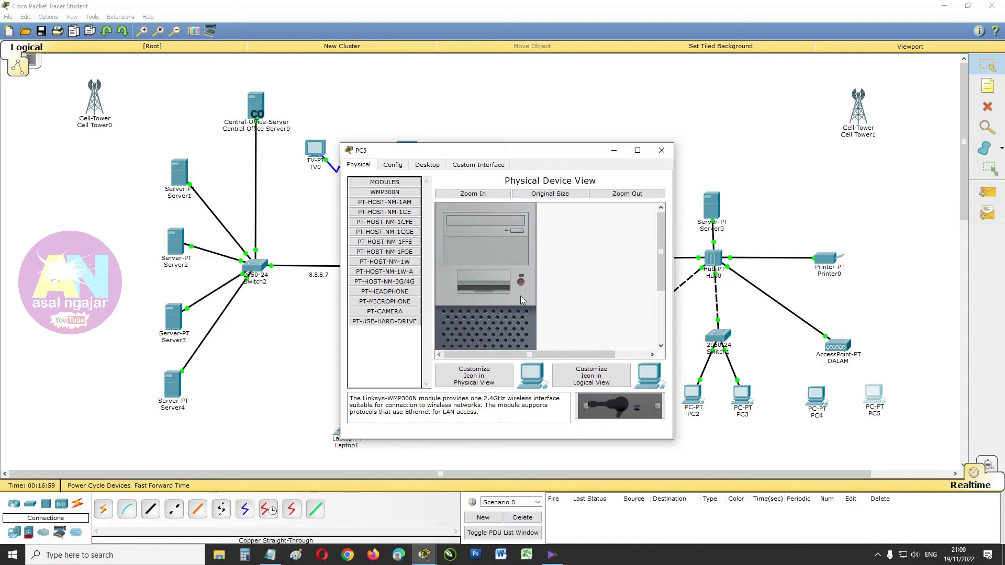
{"action": "left_click", "coordinate": [661, 150]}
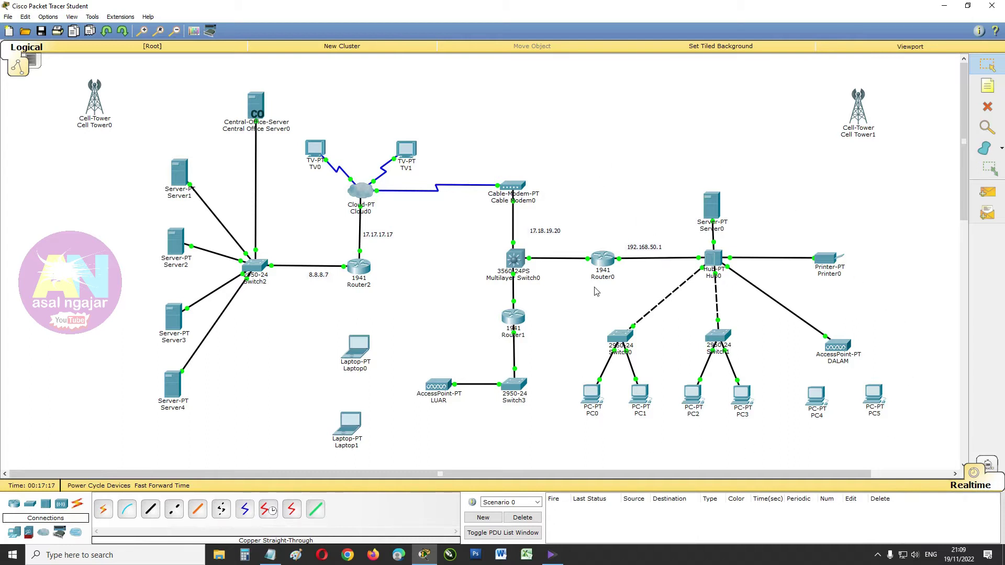
Step: Copy the address 192.168.50.1 from the note above the link between Router0 and Hub0
{"action": "double_click", "coordinate": [658, 249]}
{"action": "key", "text": "ctrl+c"}
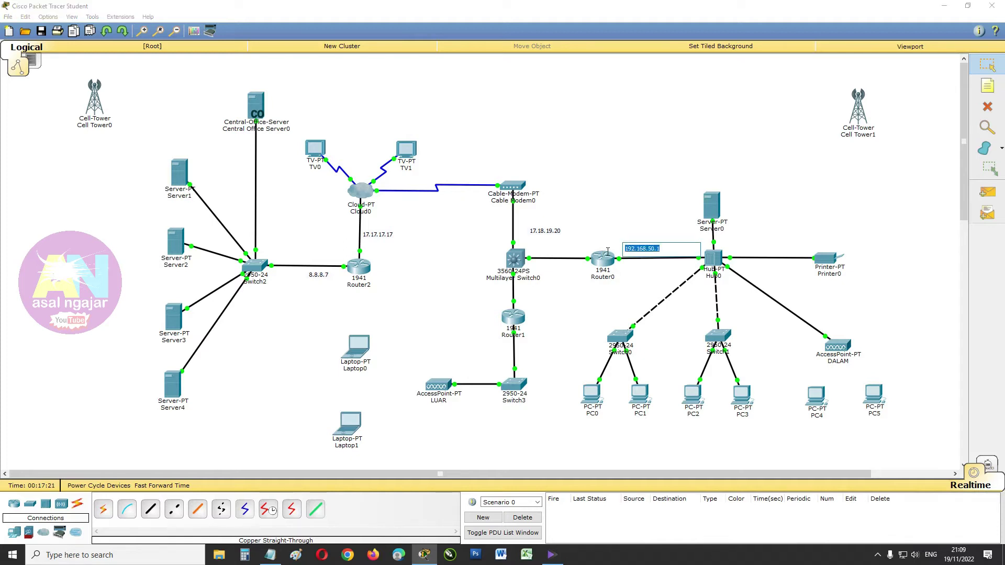
{"action": "left_click", "coordinate": [638, 282]}
Step: Give Server0 the static IP address 192.168.50.2 with subnet mask 255.255.255.0
{"action": "left_click", "coordinate": [712, 215]}
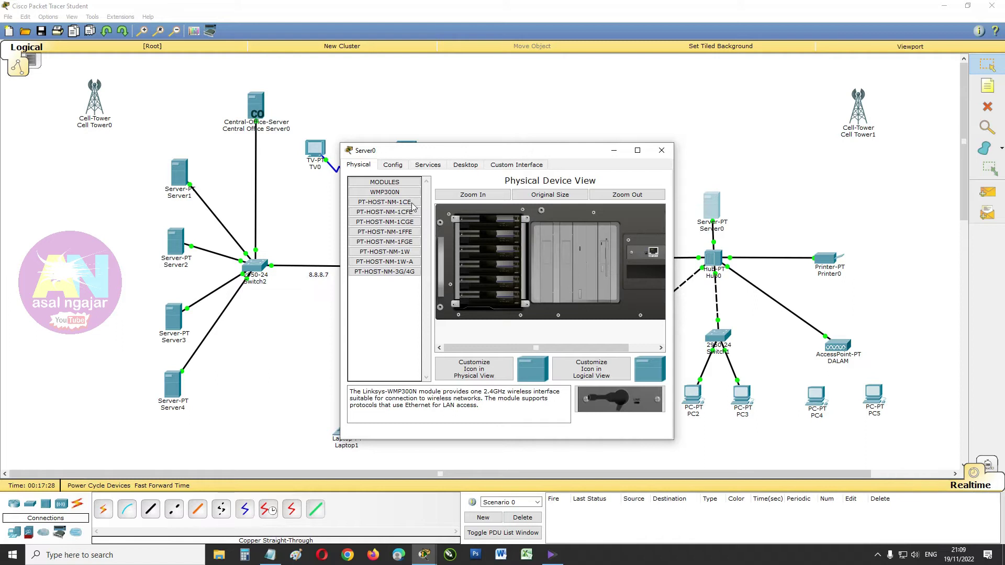
{"action": "left_click", "coordinate": [457, 165]}
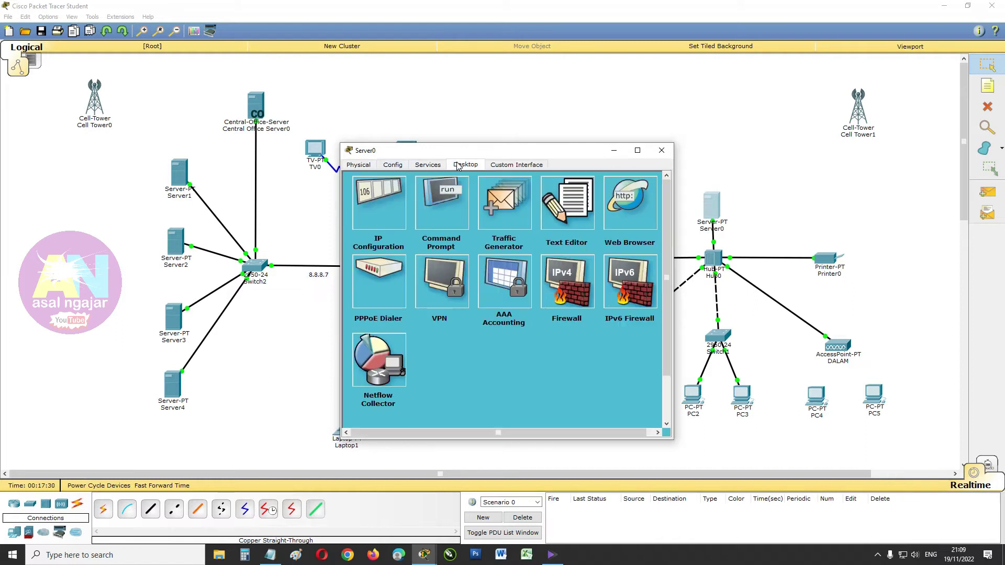
{"action": "left_click", "coordinate": [379, 211]}
{"action": "left_click", "coordinate": [459, 246]}
{"action": "right_click", "coordinate": [459, 247]}
{"action": "left_click", "coordinate": [482, 304]}
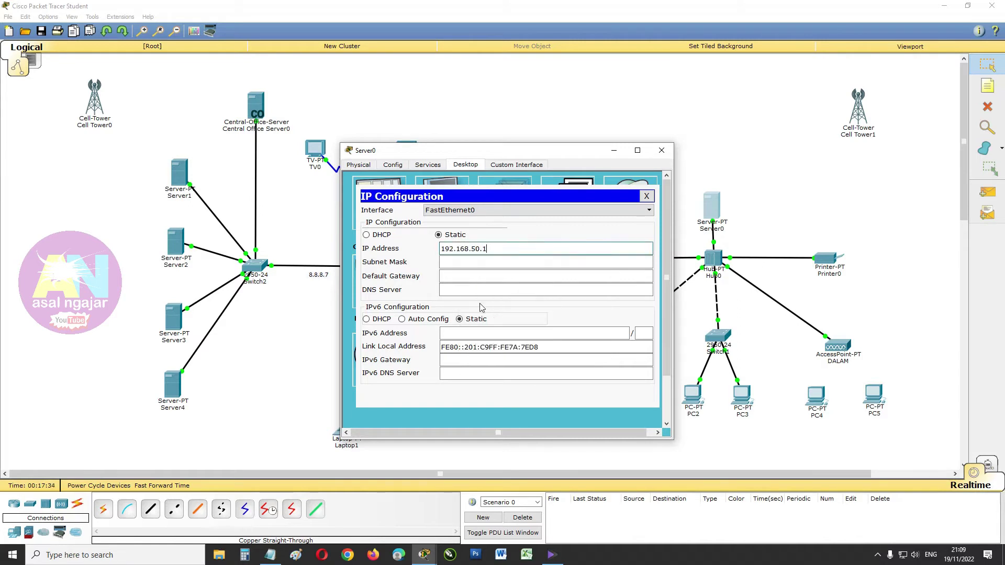
{"action": "left_click", "coordinate": [479, 262]}
{"action": "left_click", "coordinate": [478, 264]}
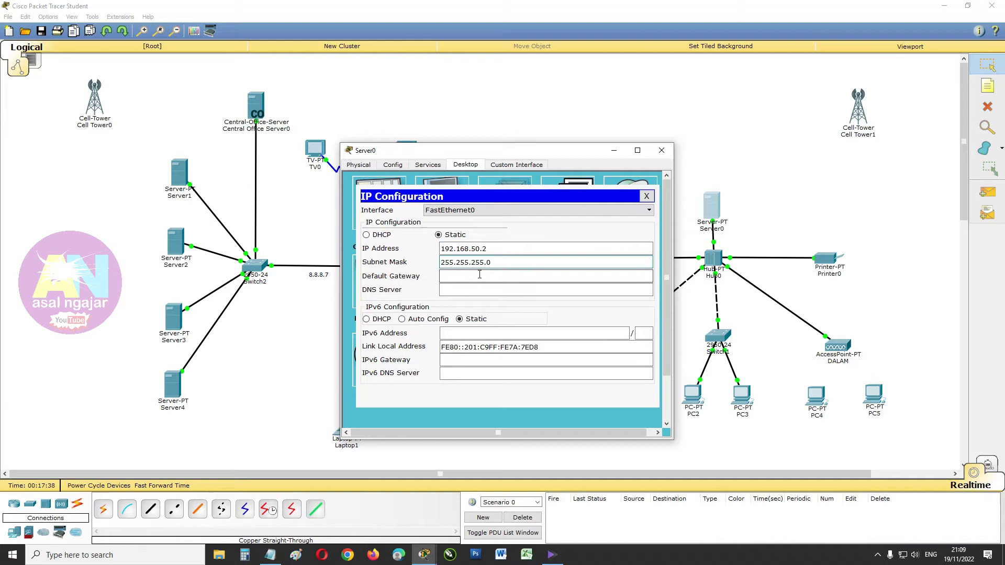
Step: Set Server0's default gateway to 192.168.50.1 and its DNS server to 8.8.8.8
{"action": "right_click", "coordinate": [480, 279]}
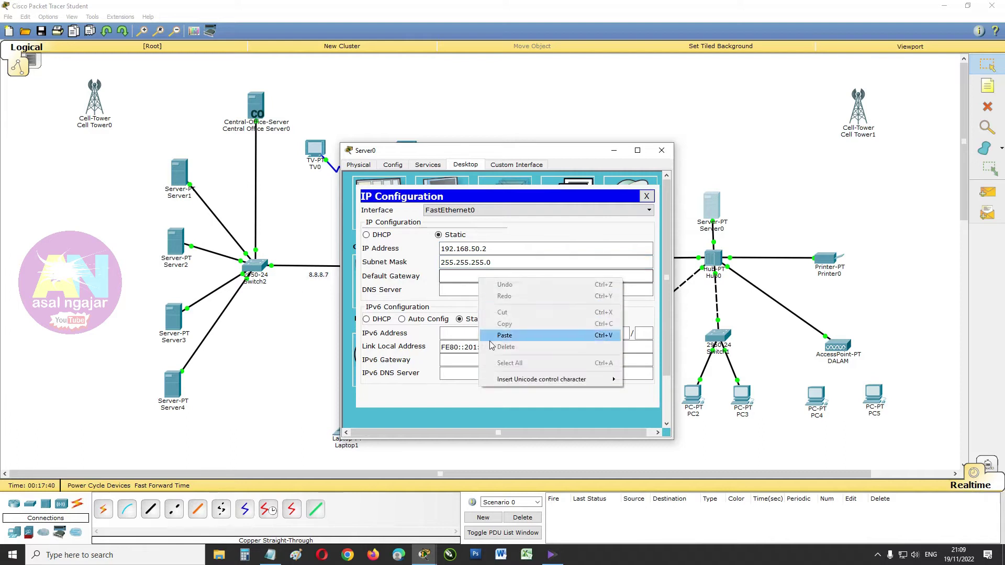
{"action": "left_click", "coordinate": [502, 336]}
{"action": "left_click", "coordinate": [468, 289]}
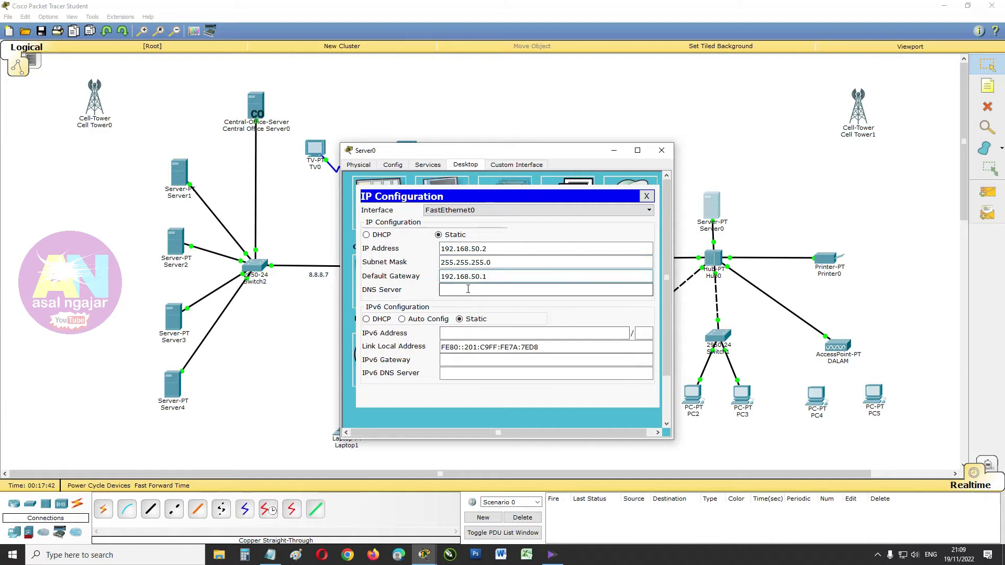
{"action": "type", "text": "8.8.8.8"}
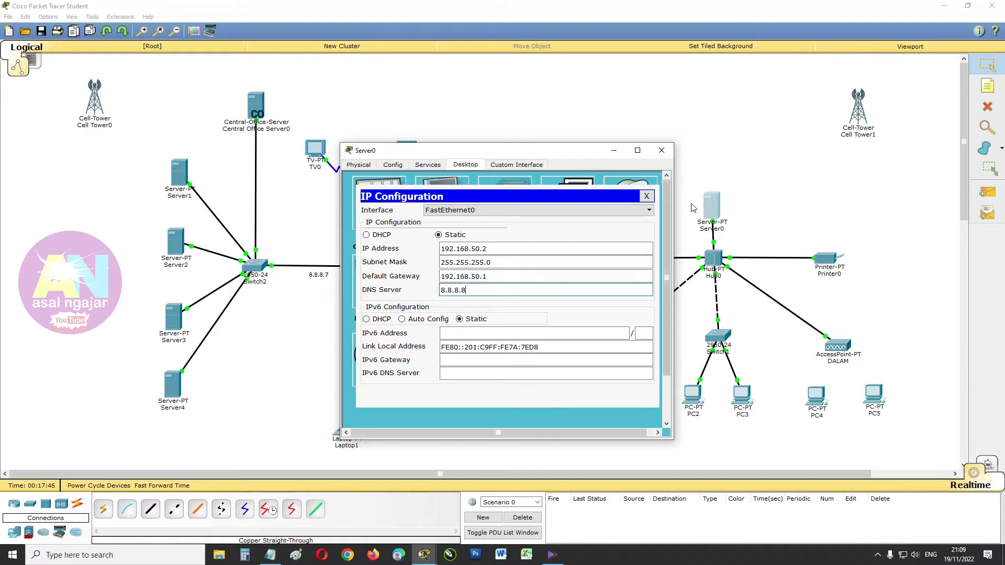
{"action": "left_click", "coordinate": [660, 151]}
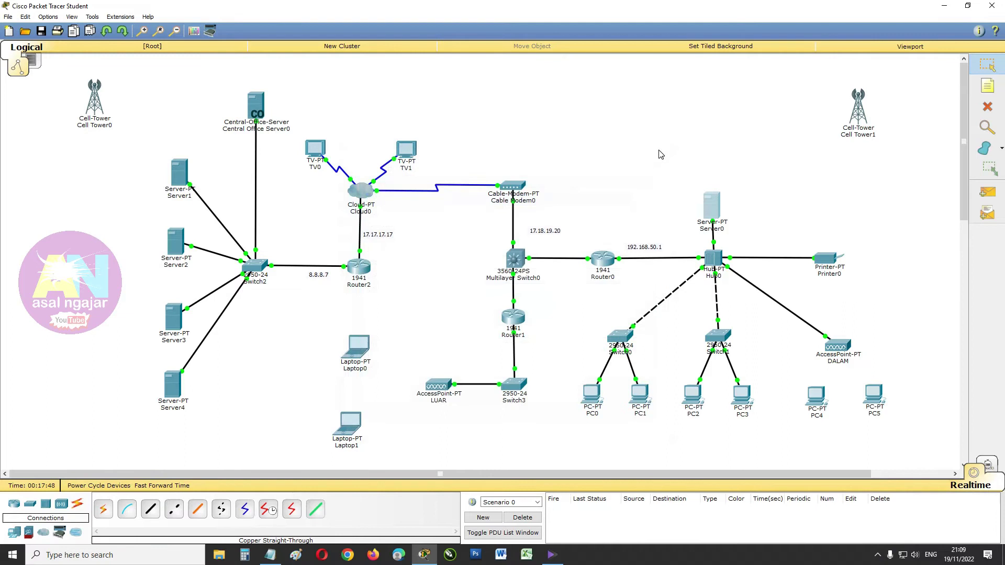
Step: Set Printer0's static gateway to 192.168.50.1 and its DNS server to 8.8.8.8
{"action": "left_click", "coordinate": [824, 262]}
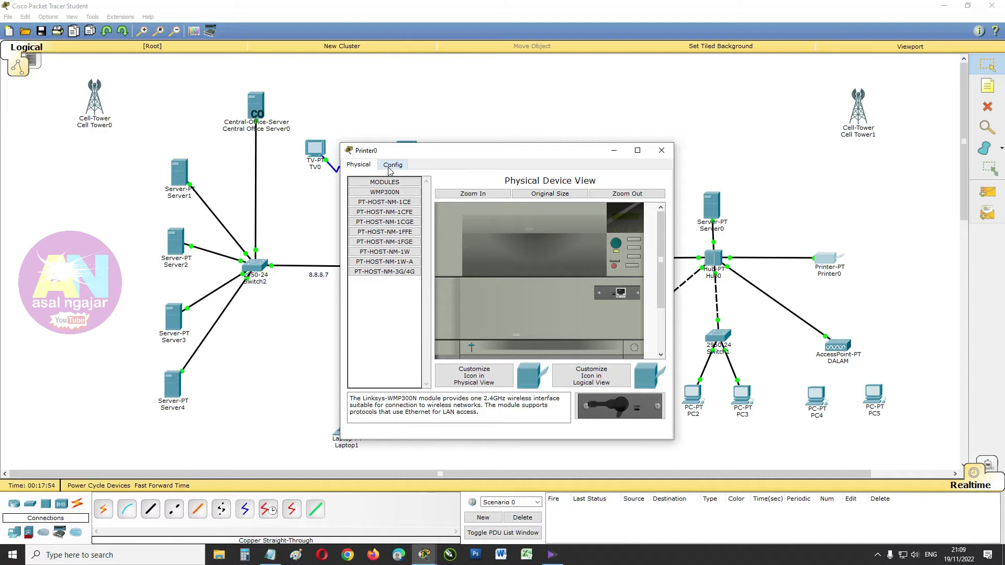
{"action": "left_click", "coordinate": [392, 166]}
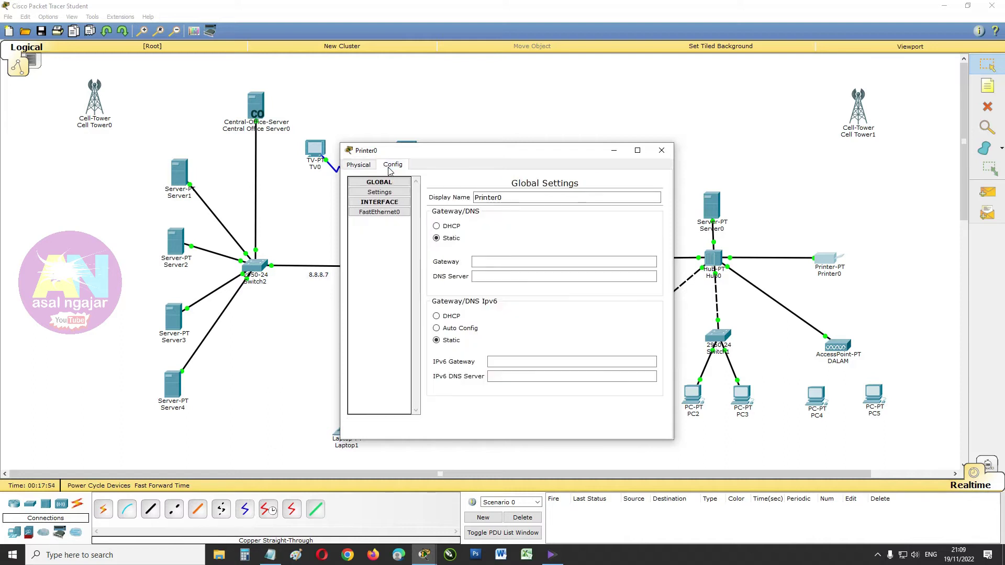
{"action": "right_click", "coordinate": [491, 264]}
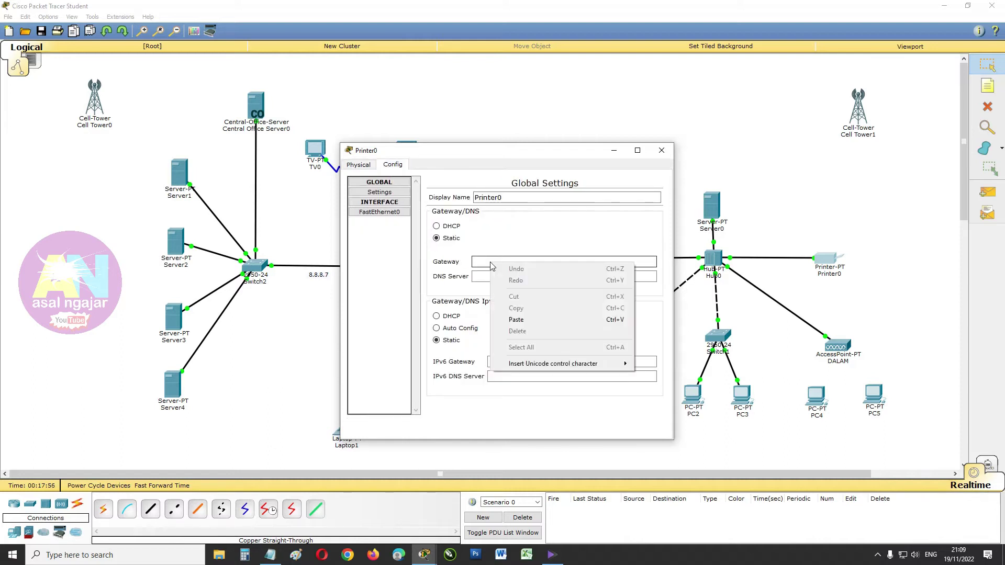
{"action": "left_click", "coordinate": [516, 320]}
{"action": "left_click", "coordinate": [518, 277]}
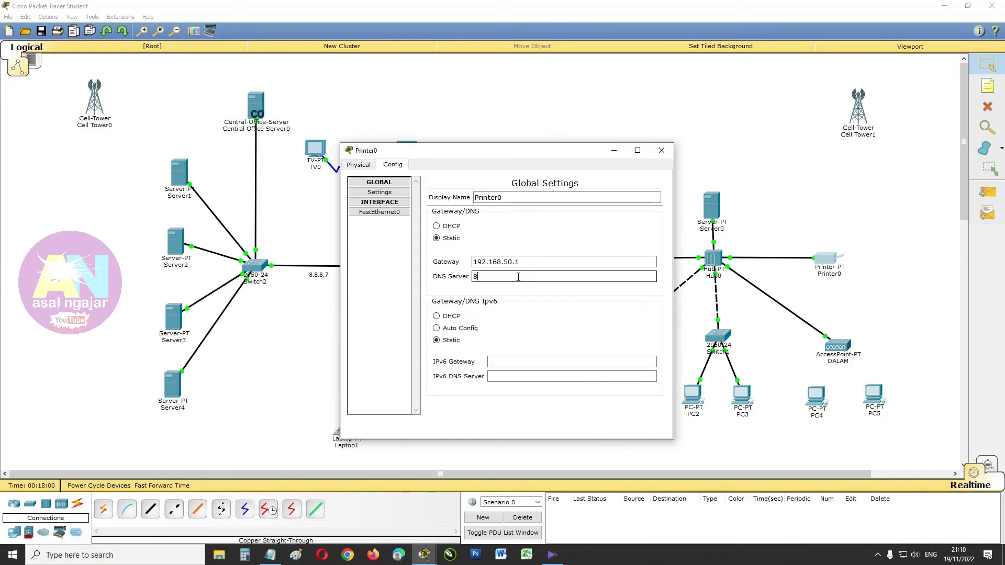
{"action": "type", "text": "8.8.8.8"}
Step: Give Printer0's FastEthernet0 interface the static IP address 192.168.50.3 with subnet mask 255.255.255.0
{"action": "left_click", "coordinate": [389, 213]}
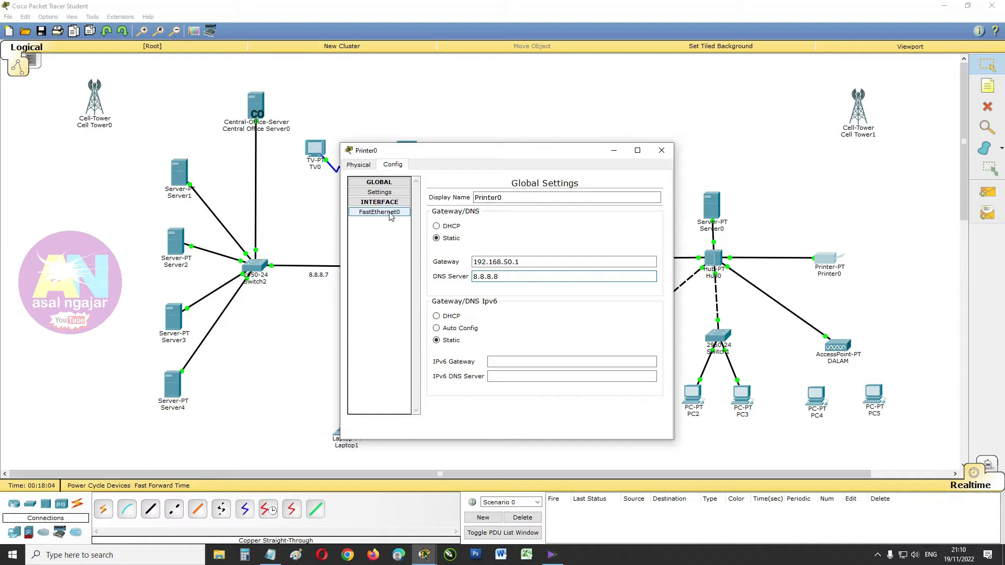
{"action": "left_click", "coordinate": [390, 216]}
{"action": "left_click", "coordinate": [575, 271]}
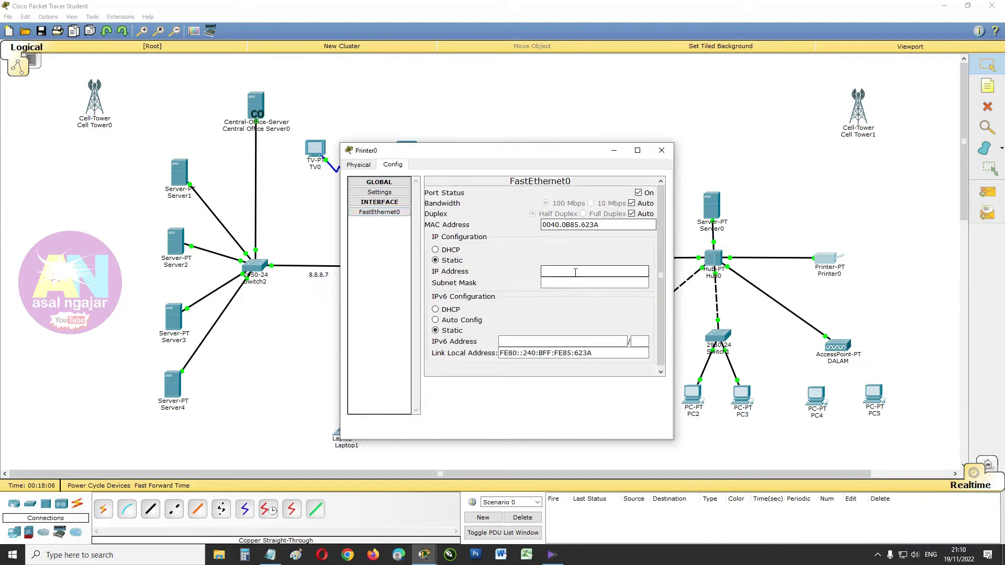
{"action": "right_click", "coordinate": [575, 271]}
{"action": "left_click", "coordinate": [599, 329]}
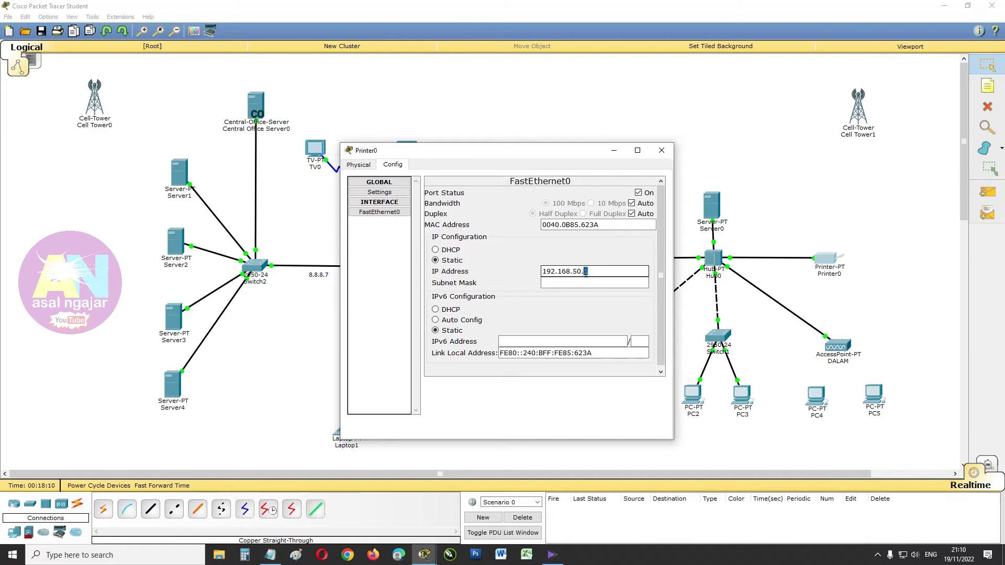
{"action": "type", "text": "4"}
{"action": "left_click", "coordinate": [567, 288]}
{"action": "left_click", "coordinate": [575, 287]}
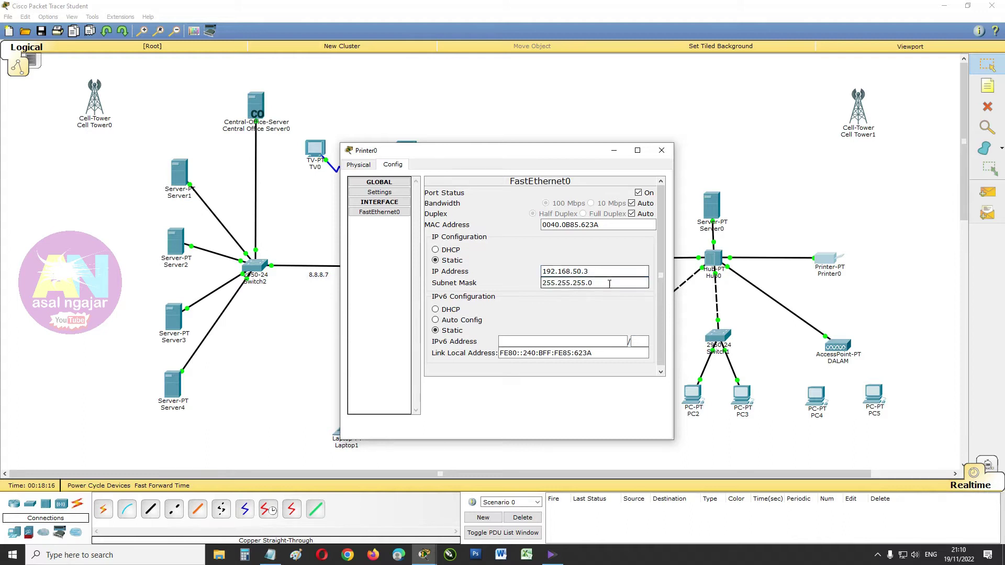
{"action": "left_click", "coordinate": [661, 152]}
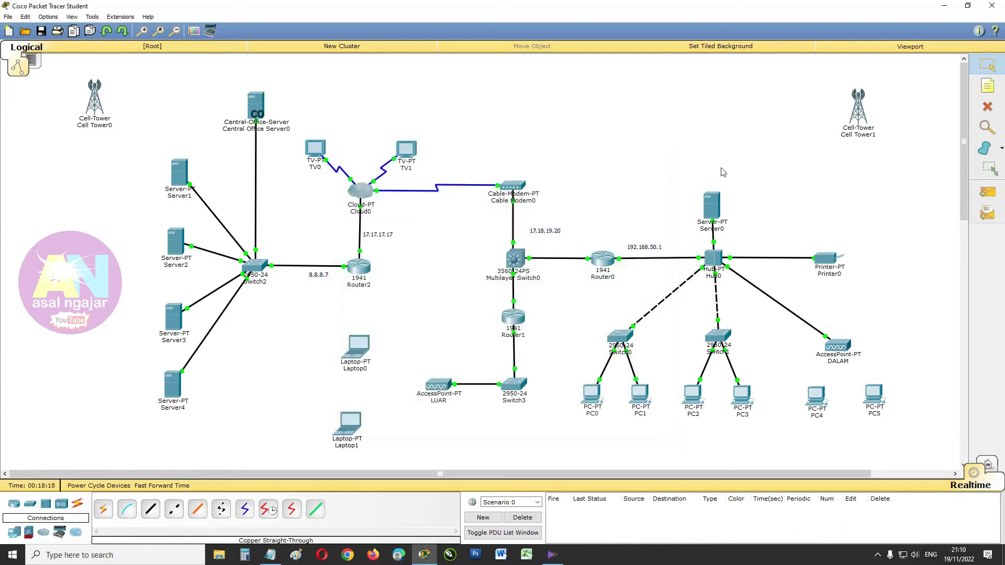
Step: Give PC0 the static IP address 192.168.50.4 with subnet mask 255.255.255.0
{"action": "left_click", "coordinate": [592, 394]}
{"action": "left_click", "coordinate": [427, 165]}
{"action": "left_click", "coordinate": [388, 197]}
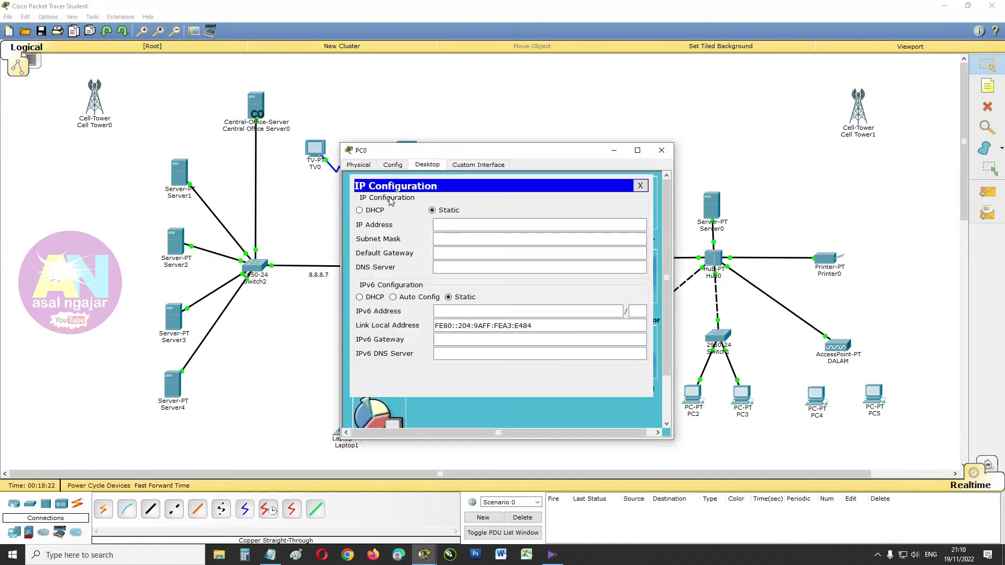
{"action": "left_click", "coordinate": [435, 226]}
{"action": "right_click", "coordinate": [443, 224]}
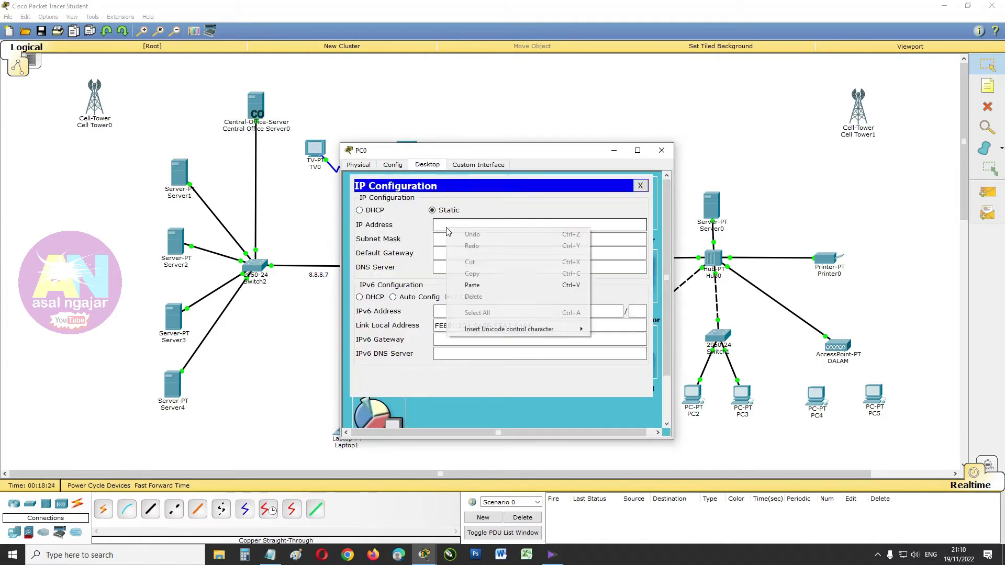
{"action": "left_click", "coordinate": [471, 286]}
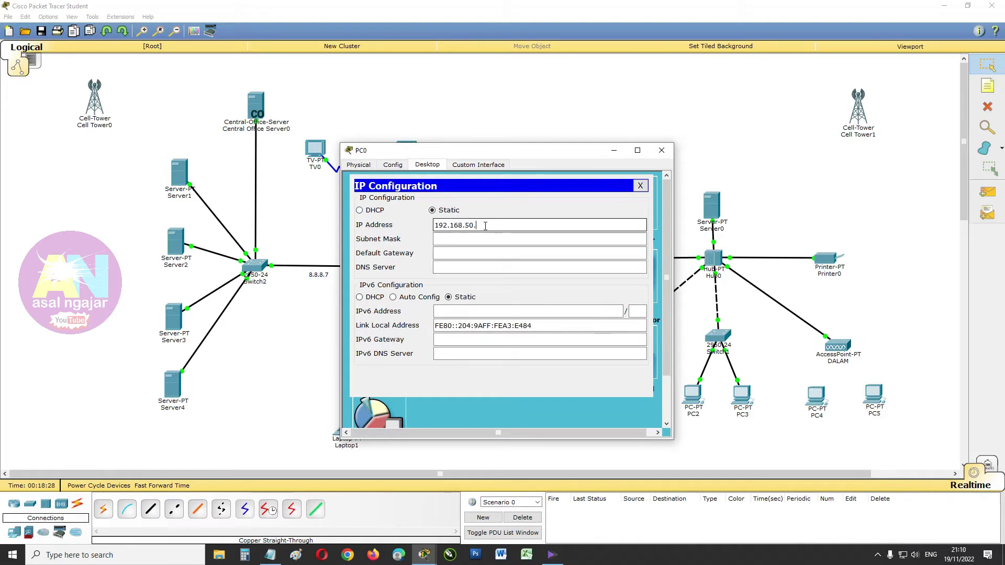
{"action": "left_click", "coordinate": [481, 239]}
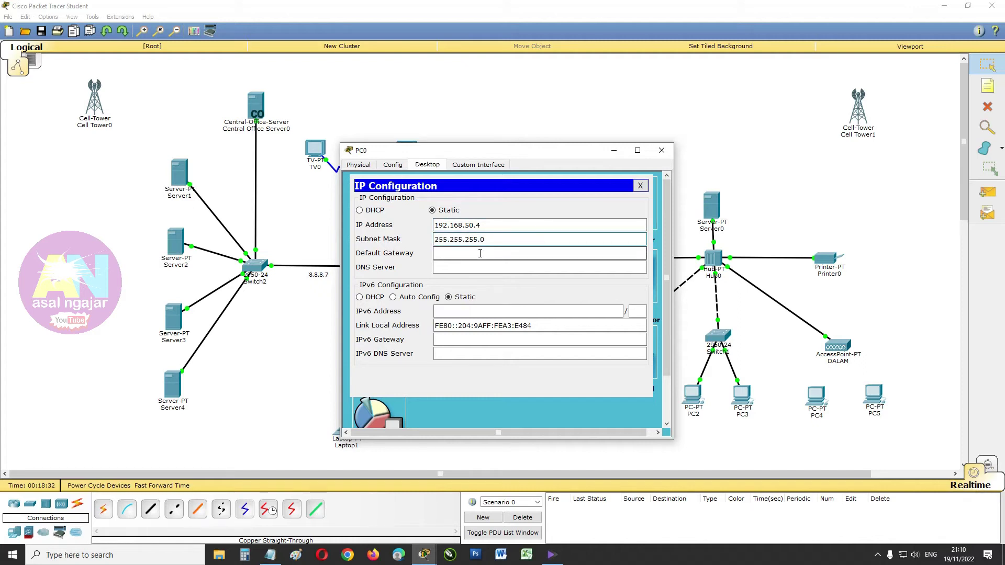
Step: Set PC0's default gateway to 192.168.50.1 and its DNS server to 8.8.8.8
{"action": "left_click", "coordinate": [480, 253]}
{"action": "type", "text": "192.168.50.1"}
{"action": "left_click", "coordinate": [481, 267]}
{"action": "type", "text": "8.8.8.8"}
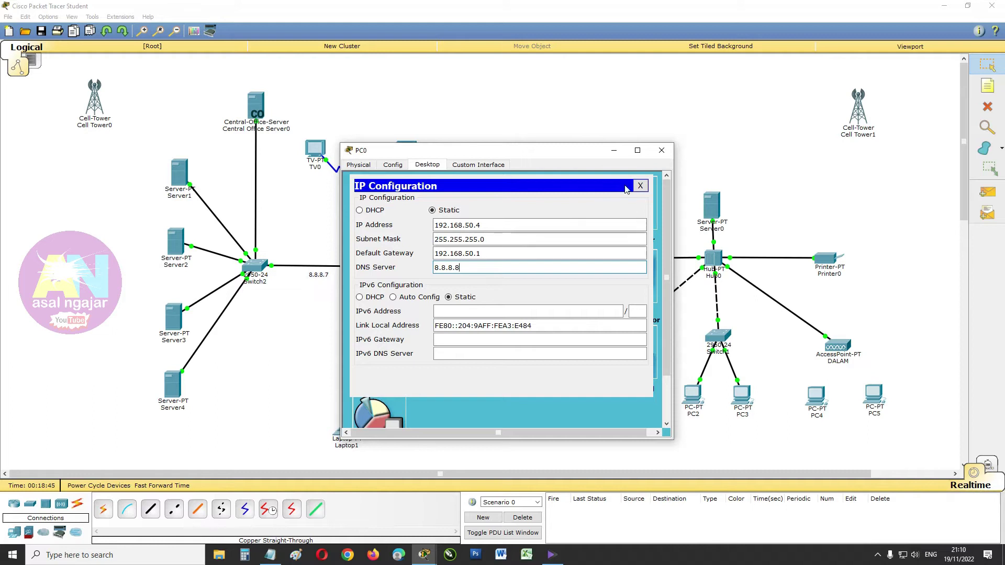
{"action": "left_click", "coordinate": [661, 151]}
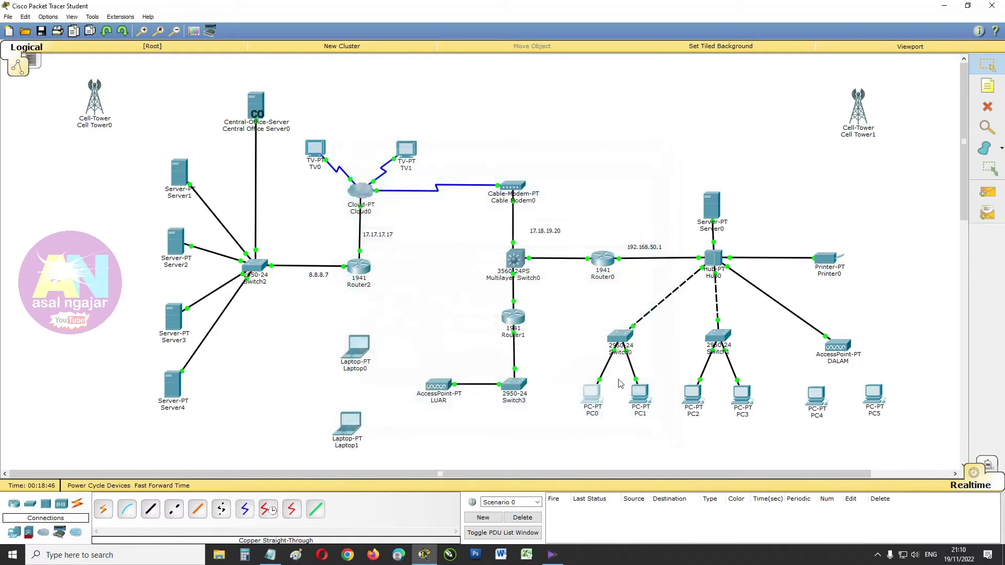
Step: Give PC1 the static IP address 192.168.50.5 with subnet mask 255.255.255.0
{"action": "left_click", "coordinate": [640, 399]}
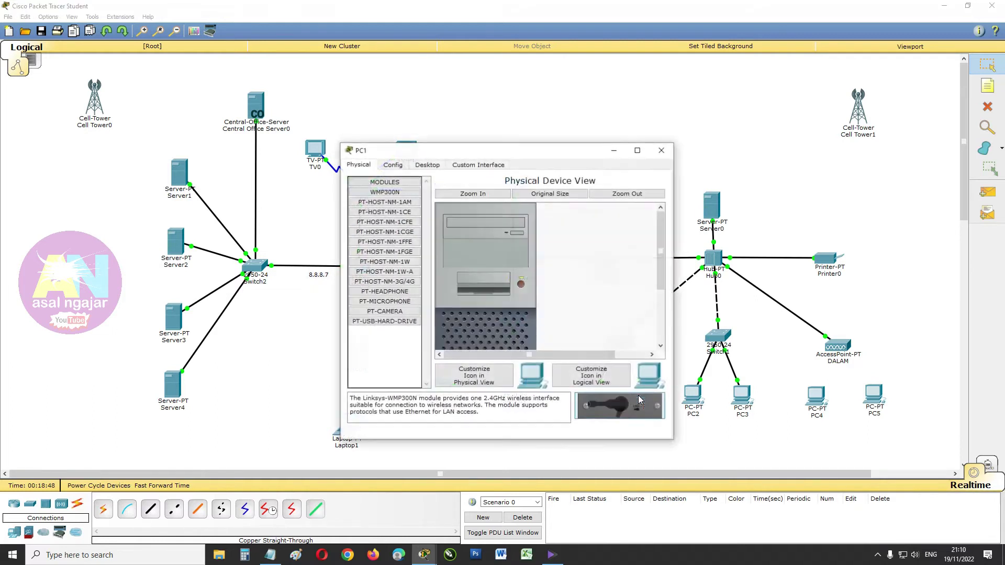
{"action": "left_click", "coordinate": [417, 165]}
{"action": "left_click", "coordinate": [373, 196]}
{"action": "left_click", "coordinate": [458, 226]}
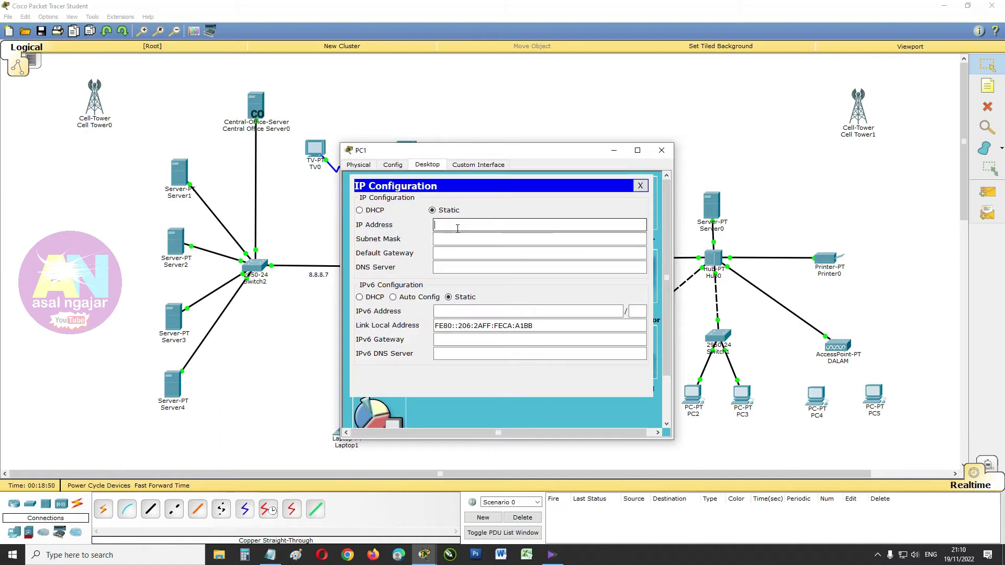
{"action": "type", "text": "192.168.50.1"}
{"action": "left_click_drag", "start_coordinate": [480, 226], "coordinate": [478, 226]}
{"action": "type", "text": "5"}
{"action": "left_click", "coordinate": [479, 239]}
Step: Set PC1's default gateway to 192.168.50.1 and its DNS server to 8.8.8.8
{"action": "left_click", "coordinate": [481, 253]}
{"action": "type", "text": "192.168.50.1"}
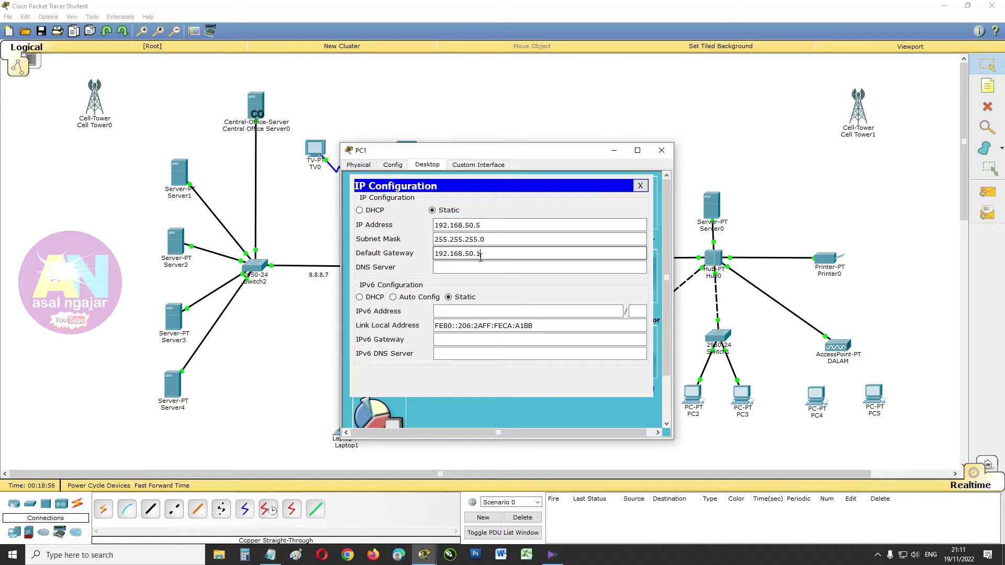
{"action": "left_click", "coordinate": [481, 266]}
{"action": "type", "text": "8.8.8.8"}
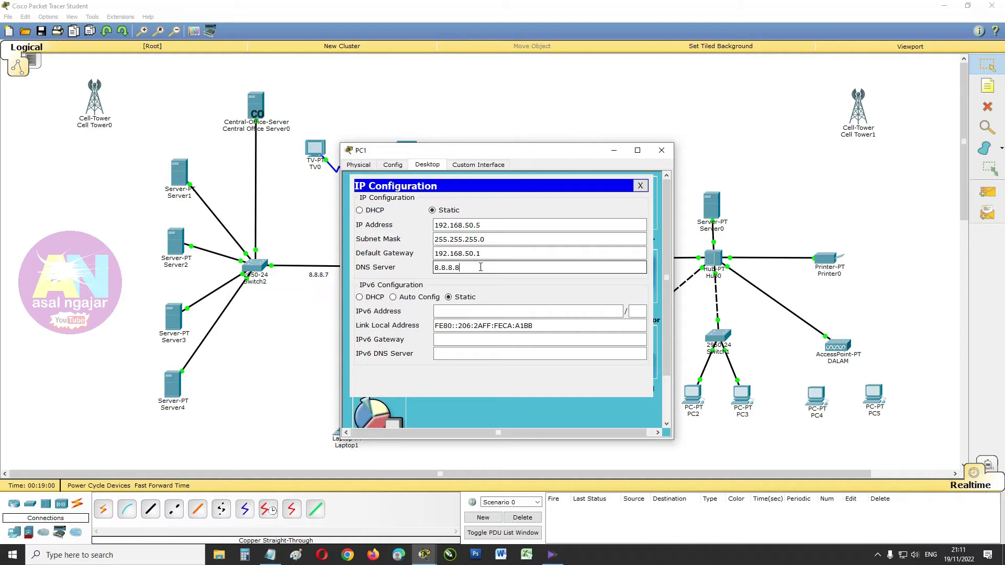
{"action": "left_click", "coordinate": [663, 155]}
Step: Give PC2 the static IP address 192.168.50.6 with subnet mask 255.255.255.0
{"action": "left_click", "coordinate": [693, 393]}
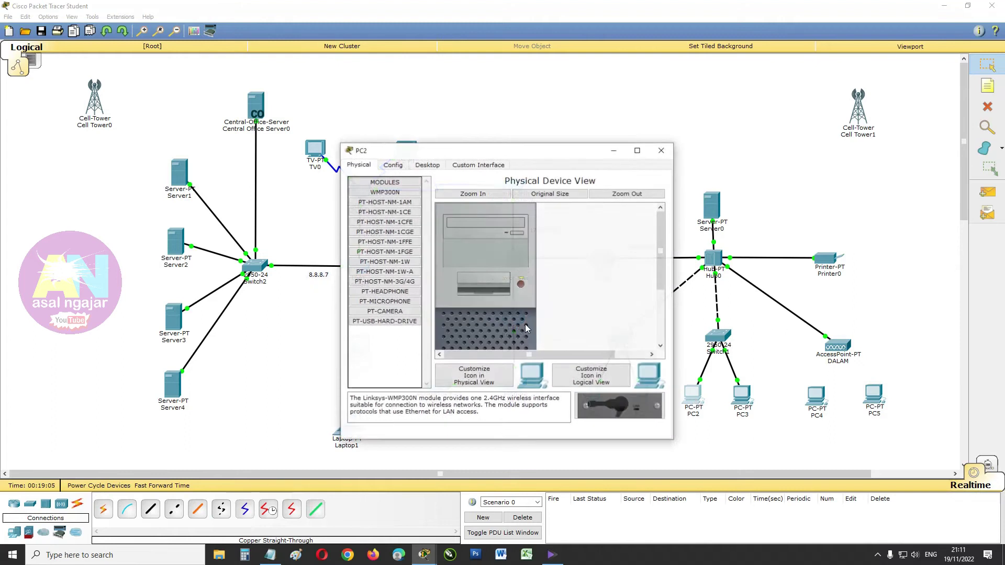
{"action": "left_click", "coordinate": [426, 165]}
{"action": "left_click", "coordinate": [377, 220]}
{"action": "left_click", "coordinate": [446, 225]}
{"action": "type", "text": "192.168.50.1"}
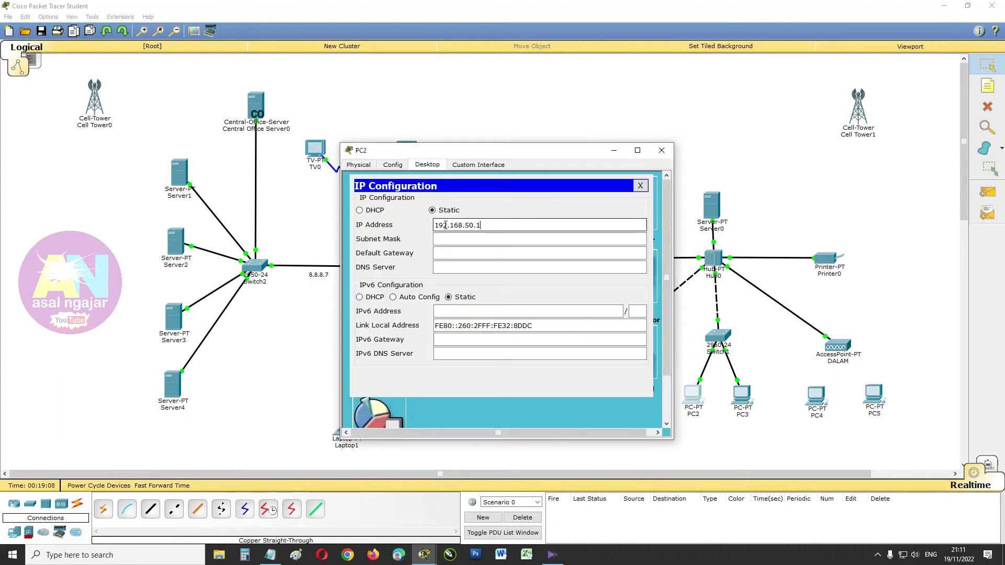
{"action": "type", "text": "6"}
{"action": "left_click", "coordinate": [446, 240]}
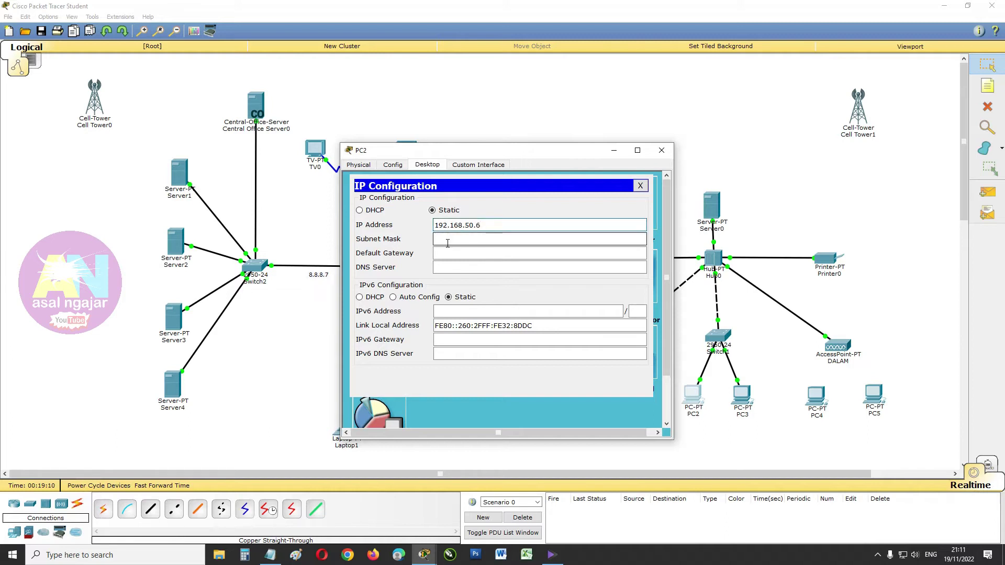
Step: Set PC2's default gateway to 192.168.50.1 and its DNS server to 8.8.8.8
{"action": "left_click", "coordinate": [447, 255]}
{"action": "right_click", "coordinate": [448, 256]}
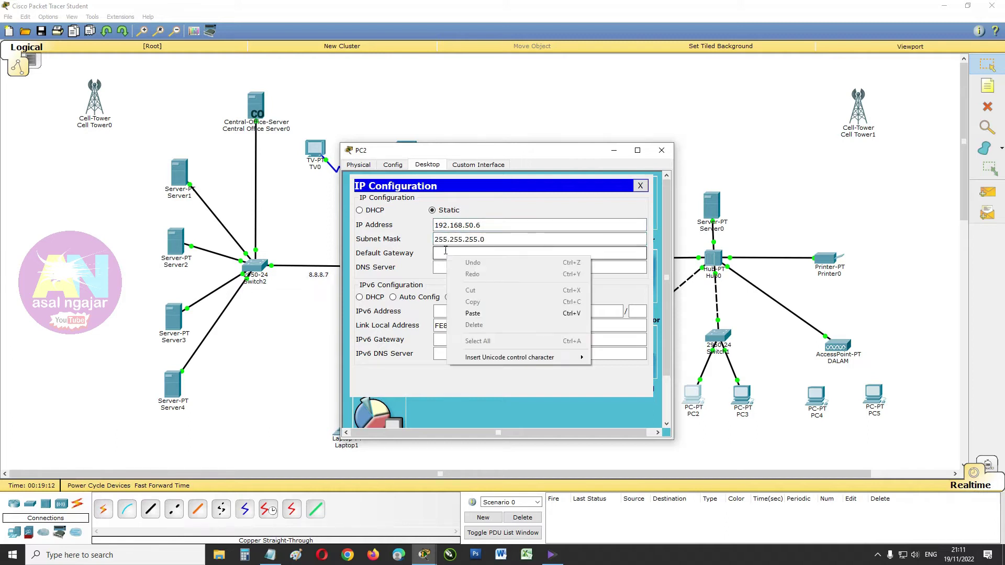
{"action": "left_click", "coordinate": [442, 250]}
{"action": "type", "text": "192.168.50.1"}
{"action": "left_click", "coordinate": [445, 267]}
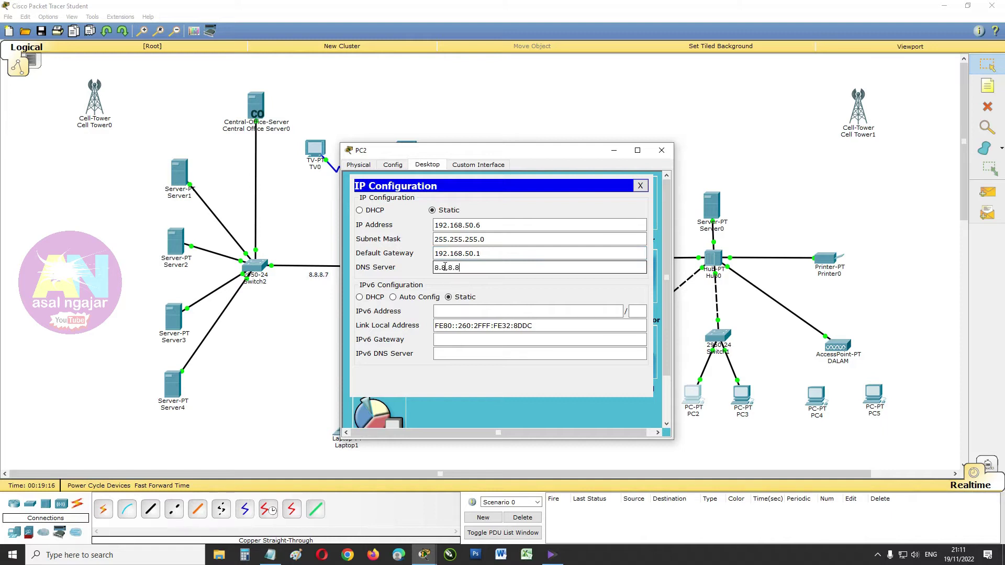
{"action": "left_click", "coordinate": [662, 151]}
Step: Give PC3 the static IP address 192.168.50.7 with subnet mask 255.255.255.0
{"action": "left_click", "coordinate": [742, 396]}
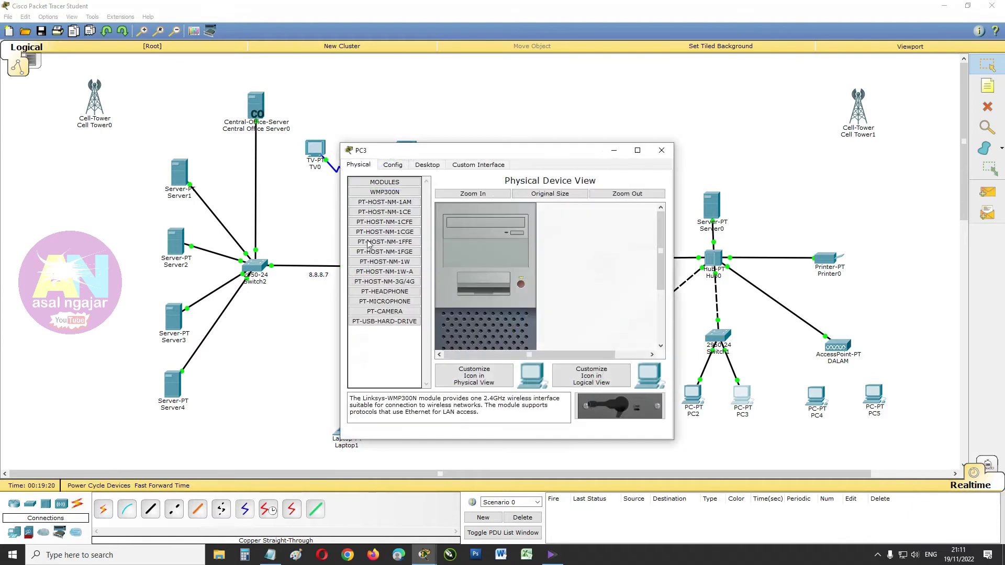
{"action": "left_click", "coordinate": [427, 165]}
{"action": "left_click", "coordinate": [381, 213]}
{"action": "left_click", "coordinate": [458, 226]}
{"action": "type", "text": "192.168.50.1"}
{"action": "key", "text": "BackSpace"}
{"action": "left_click", "coordinate": [458, 240]}
Step: Set PC3's default gateway to 192.168.50.1 and its DNS server to 8.8.8.8
{"action": "left_click", "coordinate": [458, 255]}
{"action": "type", "text": "192.168.50.1"}
{"action": "left_click", "coordinate": [457, 267]}
{"action": "type", "text": "8.8.8.8"}
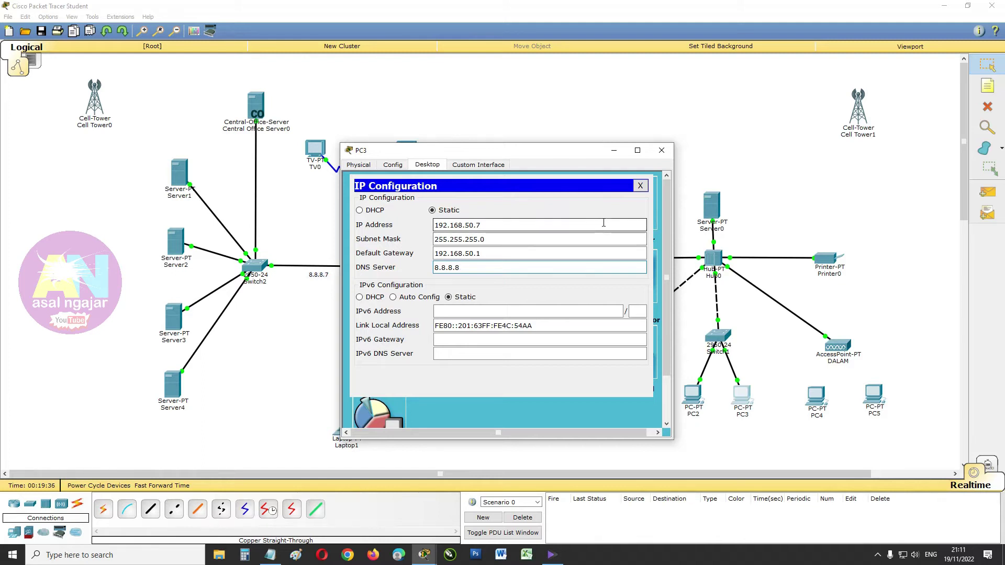
{"action": "left_click", "coordinate": [662, 150]}
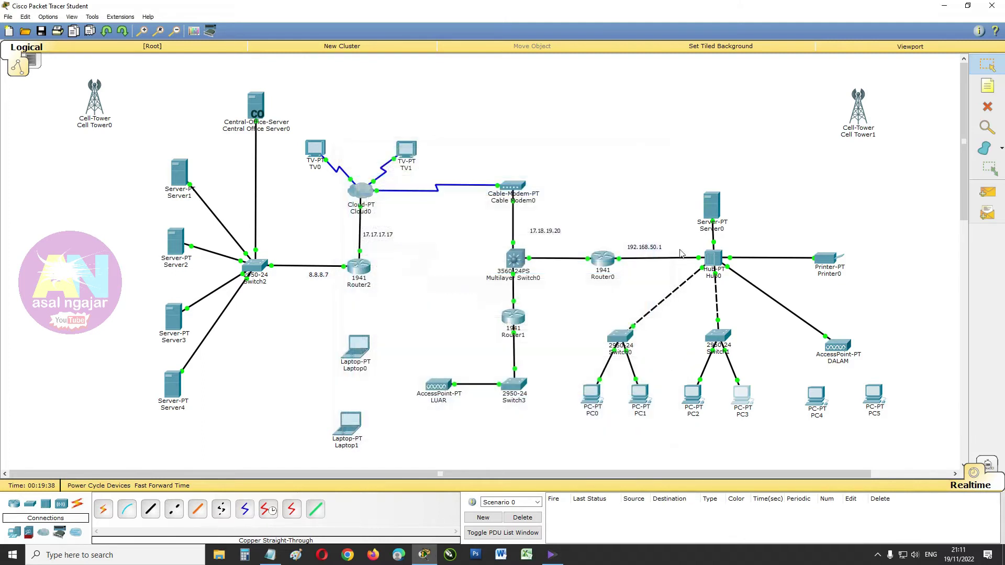
Step: Review the IP configurations of PC0, PC1, PC2 and PC3 one after another
{"action": "left_click", "coordinate": [592, 395]}
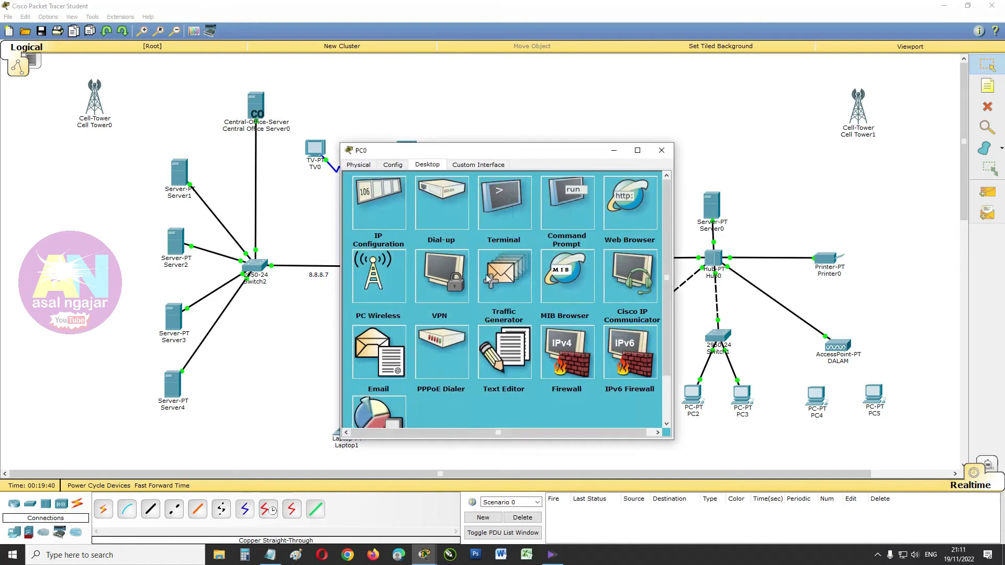
{"action": "left_click", "coordinate": [374, 202]}
{"action": "left_click", "coordinate": [661, 150]}
{"action": "left_click", "coordinate": [638, 398]}
{"action": "left_click", "coordinate": [375, 203]}
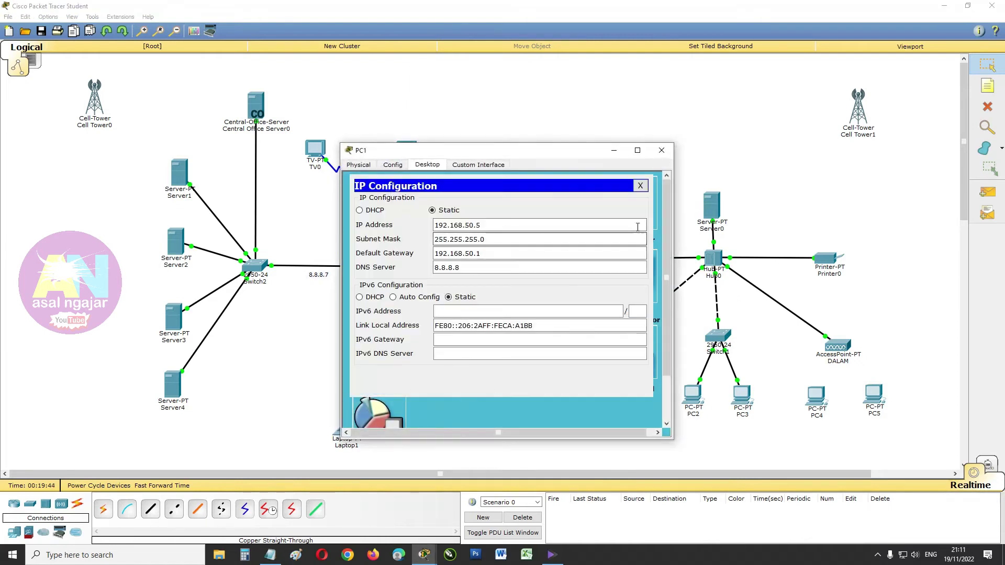
{"action": "left_click", "coordinate": [661, 150]}
{"action": "left_click", "coordinate": [692, 401]}
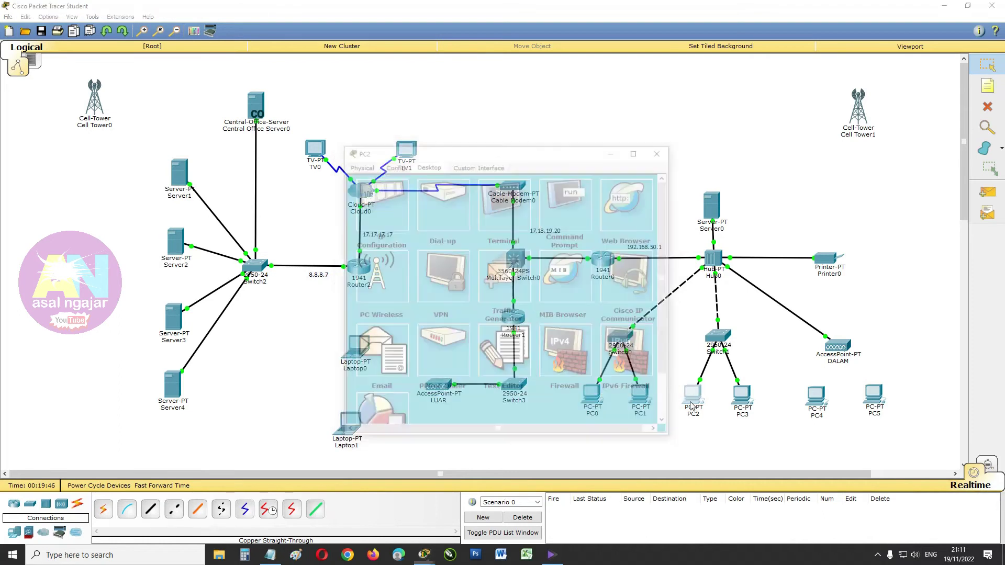
{"action": "left_click", "coordinate": [392, 213]}
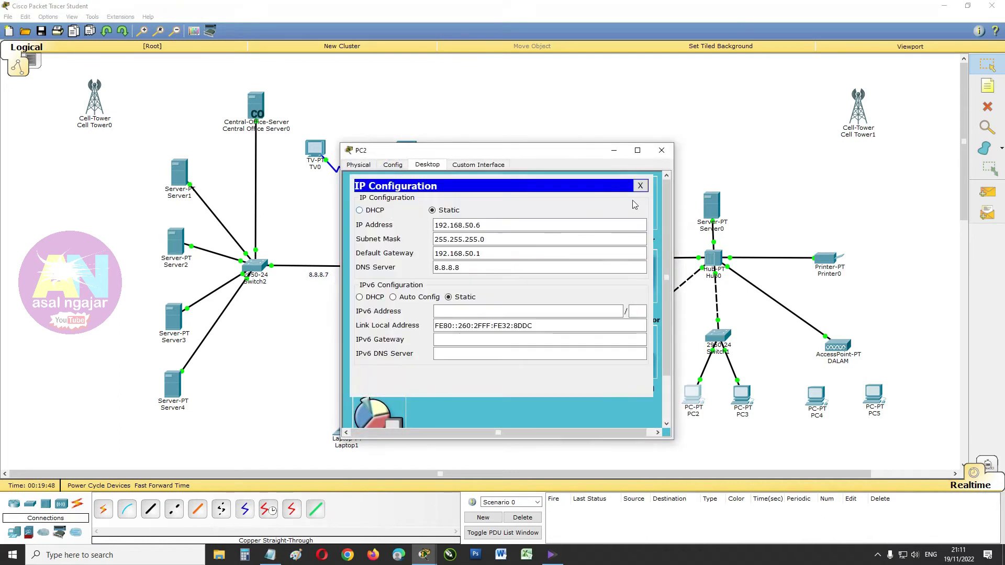
{"action": "left_click", "coordinate": [661, 150]}
{"action": "left_click", "coordinate": [742, 397]}
{"action": "left_click", "coordinate": [375, 199]}
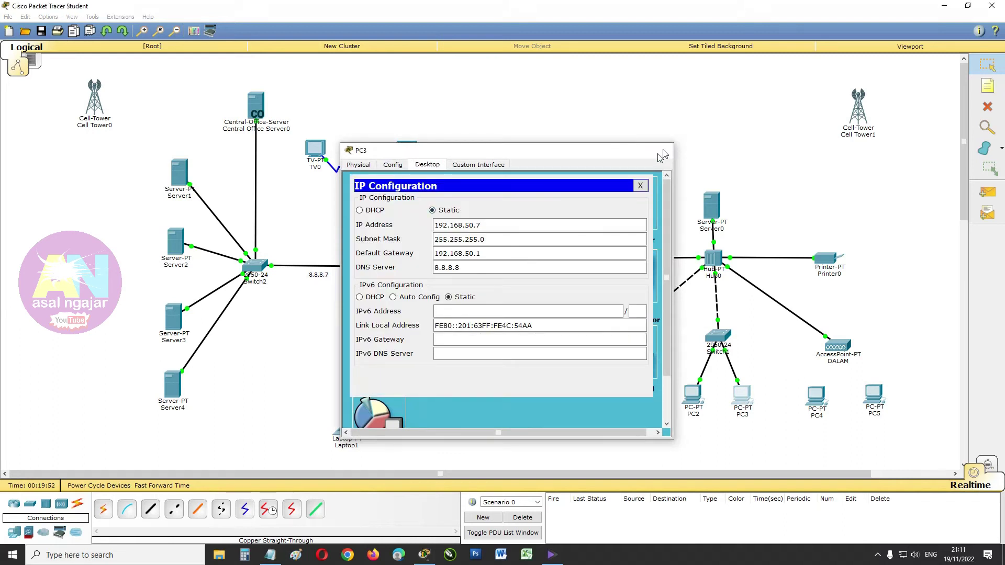
{"action": "left_click", "coordinate": [661, 150]}
Step: Switch PC4 from DHCP to static addressing with IP address 192.168.50.8 and subnet mask 255.255.255.0
{"action": "left_click", "coordinate": [815, 397]}
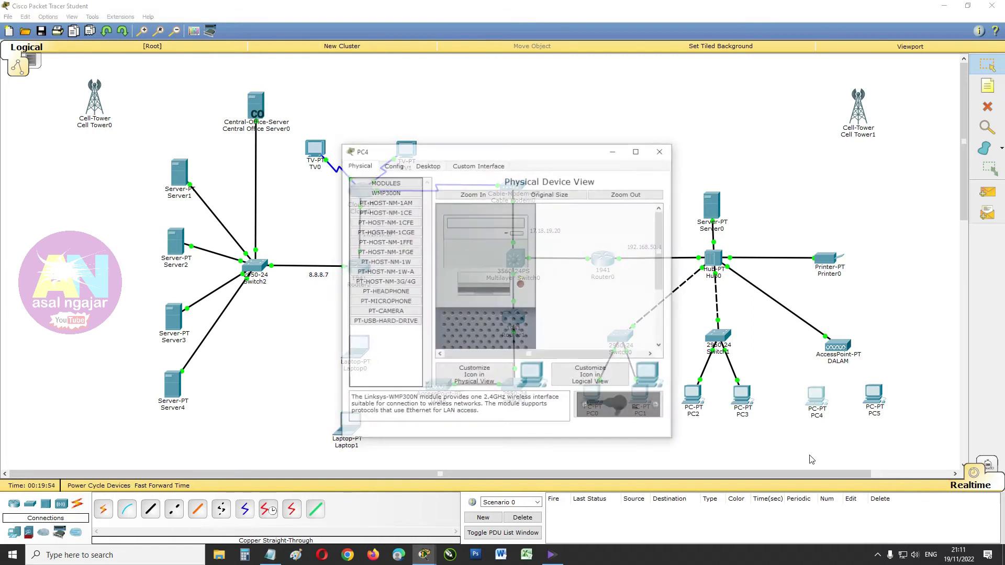
{"action": "left_click", "coordinate": [428, 165]}
{"action": "left_click", "coordinate": [400, 213]}
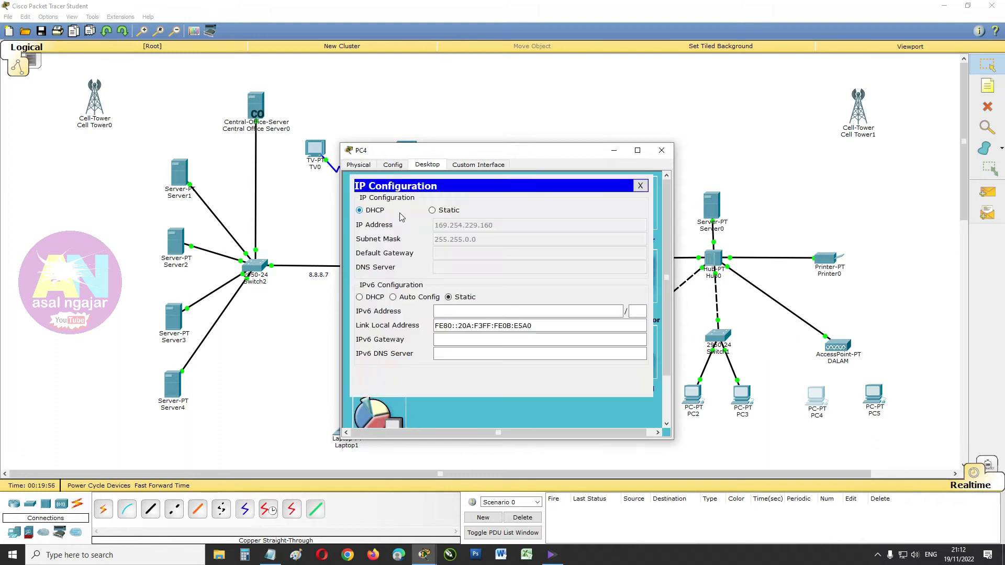
{"action": "left_click", "coordinate": [431, 210]}
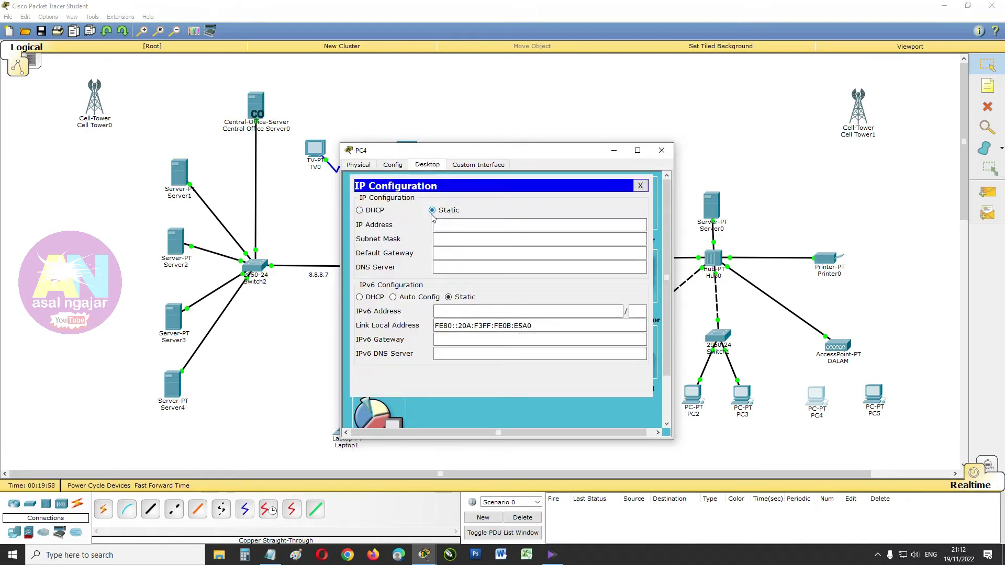
{"action": "type", "text": "192.168.50.1"}
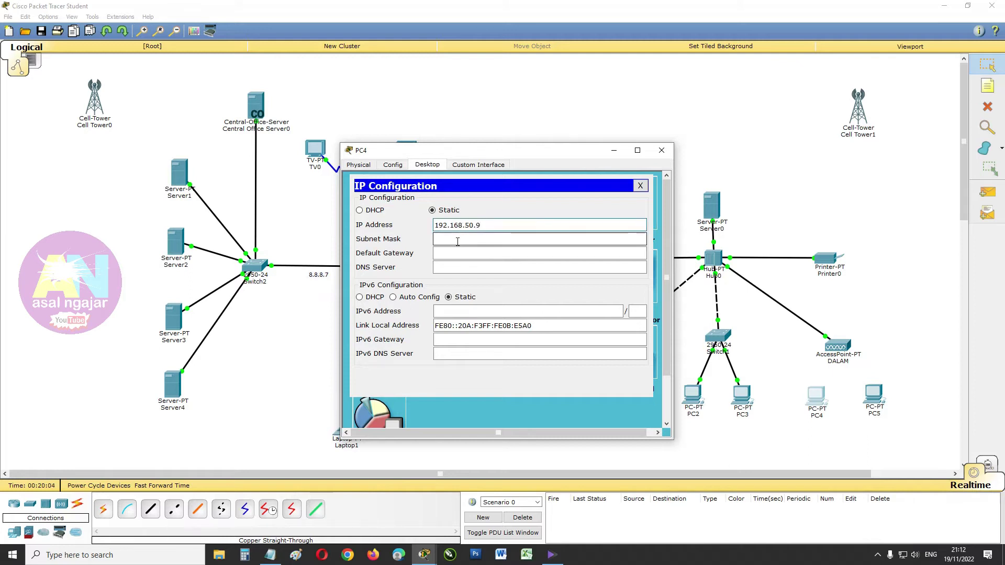
{"action": "left_click", "coordinate": [457, 242]}
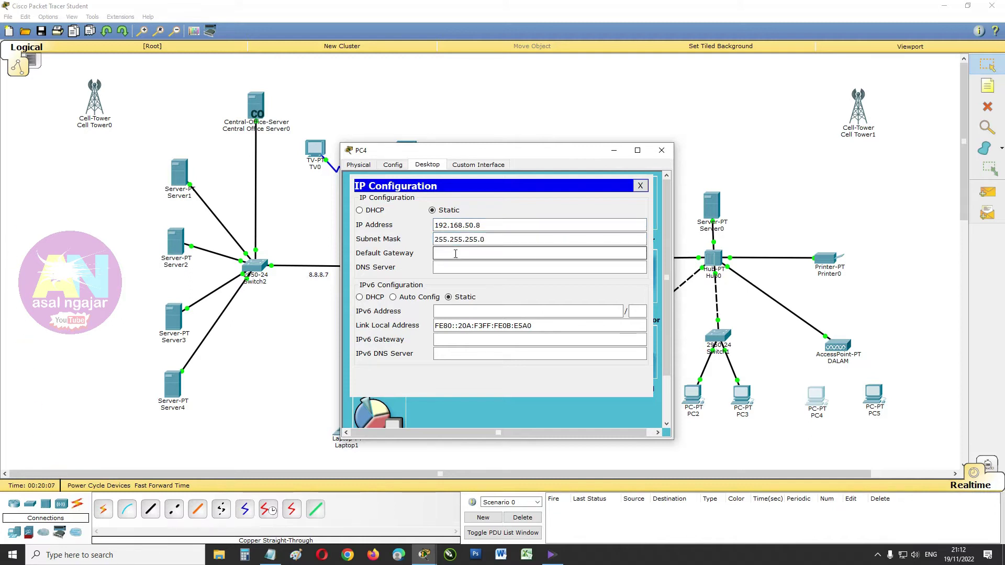
Step: Set PC4's default gateway to 192.168.50.1 and its DNS server to 8.8.8.8
{"action": "type", "text": "192.168.50.1"}
{"action": "left_click", "coordinate": [456, 268]}
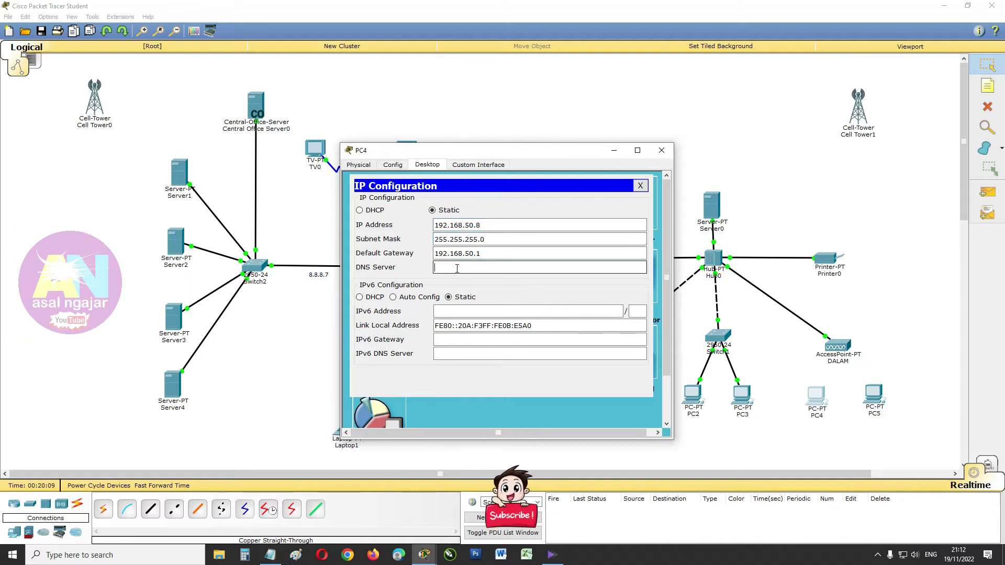
{"action": "type", "text": "8.8.8.8"}
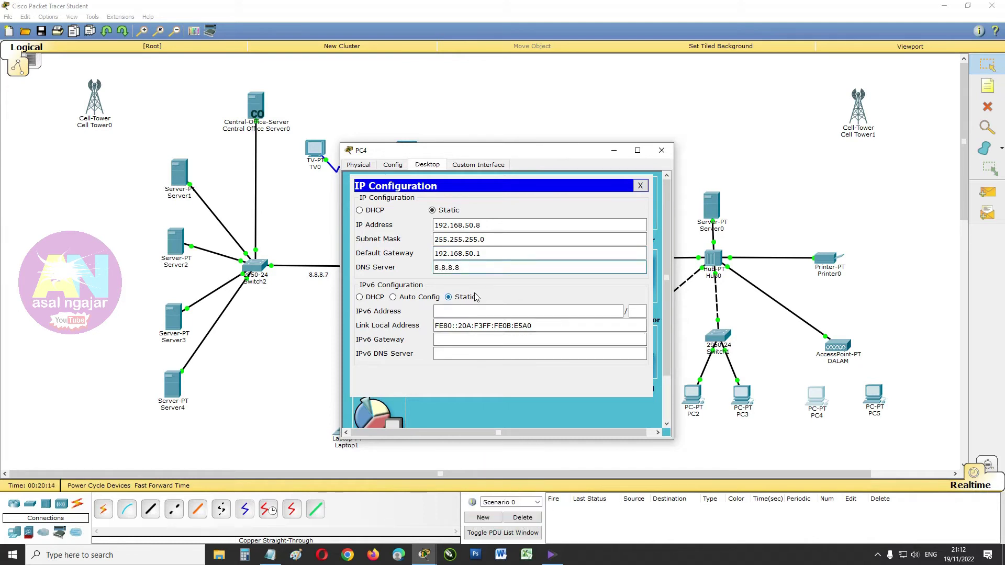
Step: Switch PC5 from DHCP to static addressing with IP address 192.168.50.9 and subnet mask 255.255.255.0
{"action": "left_click", "coordinate": [661, 150]}
{"action": "left_click", "coordinate": [872, 395]}
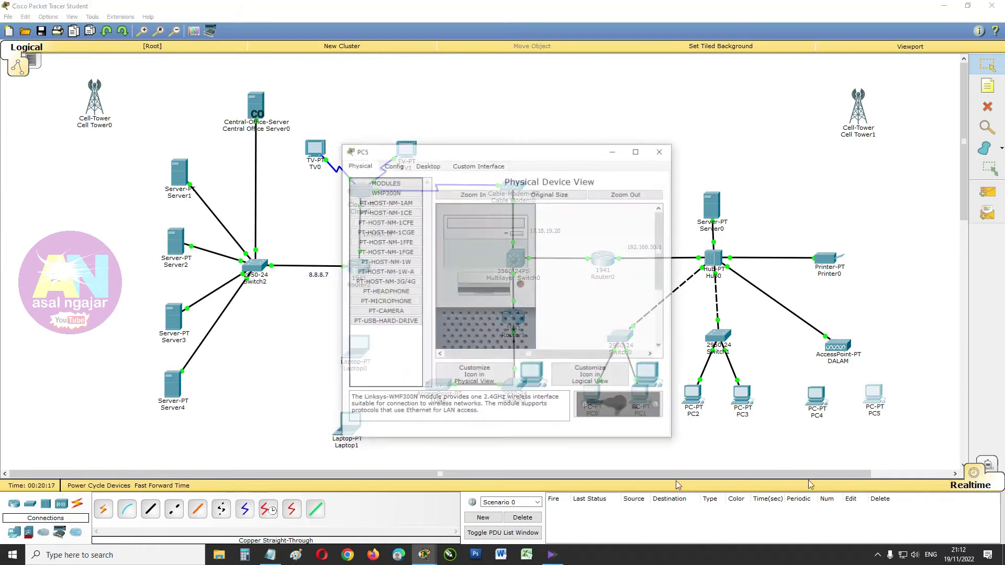
{"action": "left_click", "coordinate": [427, 165]}
{"action": "left_click", "coordinate": [386, 225]}
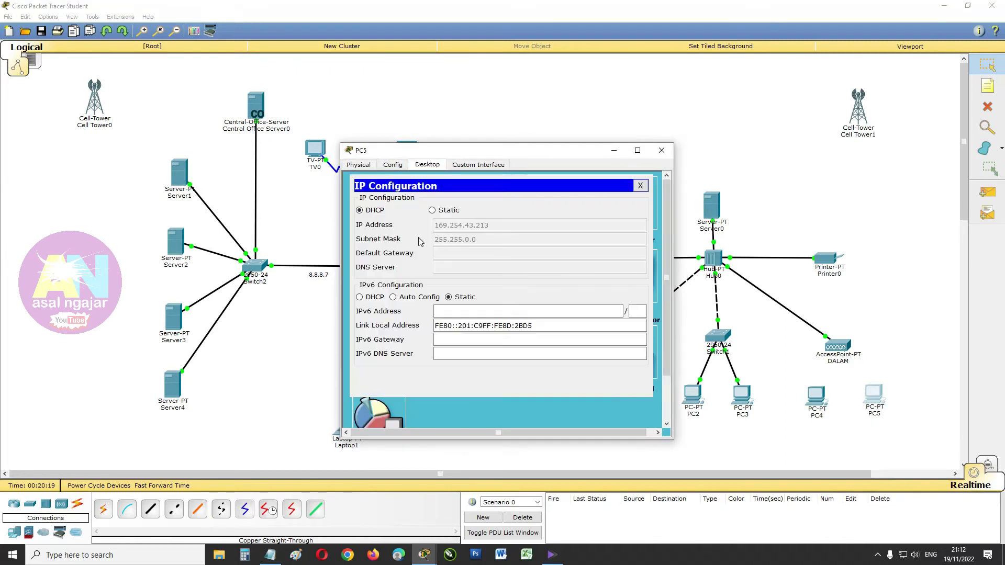
{"action": "left_click", "coordinate": [432, 210]}
{"action": "left_click", "coordinate": [456, 224]}
{"action": "type", "text": "192.168.50.1"}
{"action": "key", "text": "BackSpace"}
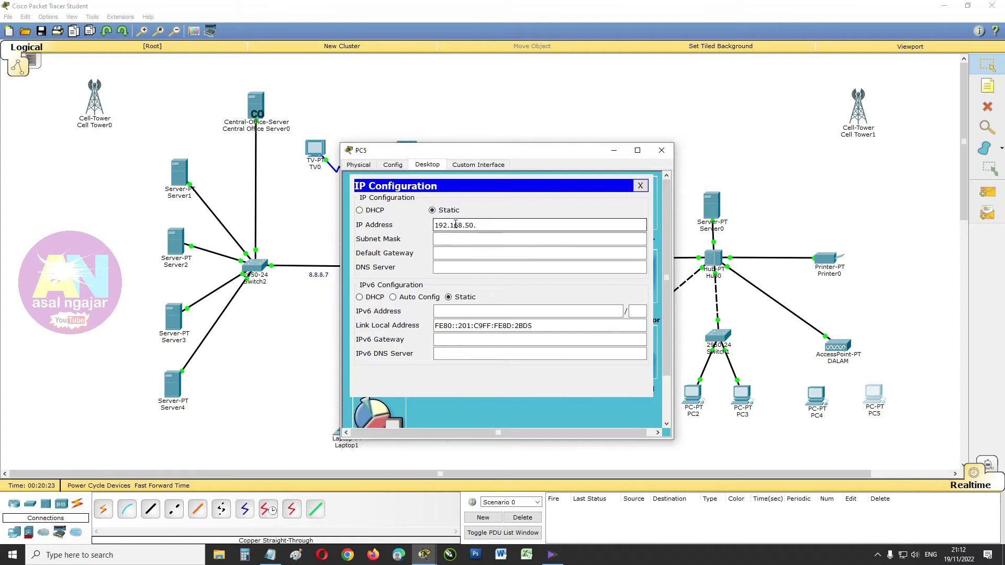
{"action": "type", "text": "9"}
{"action": "left_click", "coordinate": [462, 240]}
Step: Set PC5's default gateway to 192.168.50.1 and its DNS server to 8.8.8.8
{"action": "left_click", "coordinate": [460, 254]}
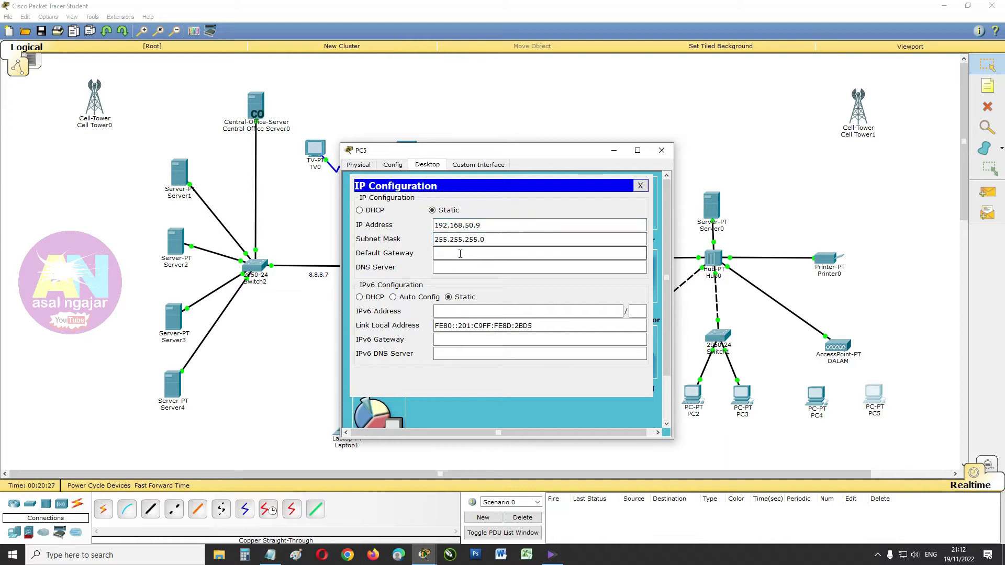
{"action": "type", "text": "192.168.50.1"}
{"action": "left_click", "coordinate": [458, 267]}
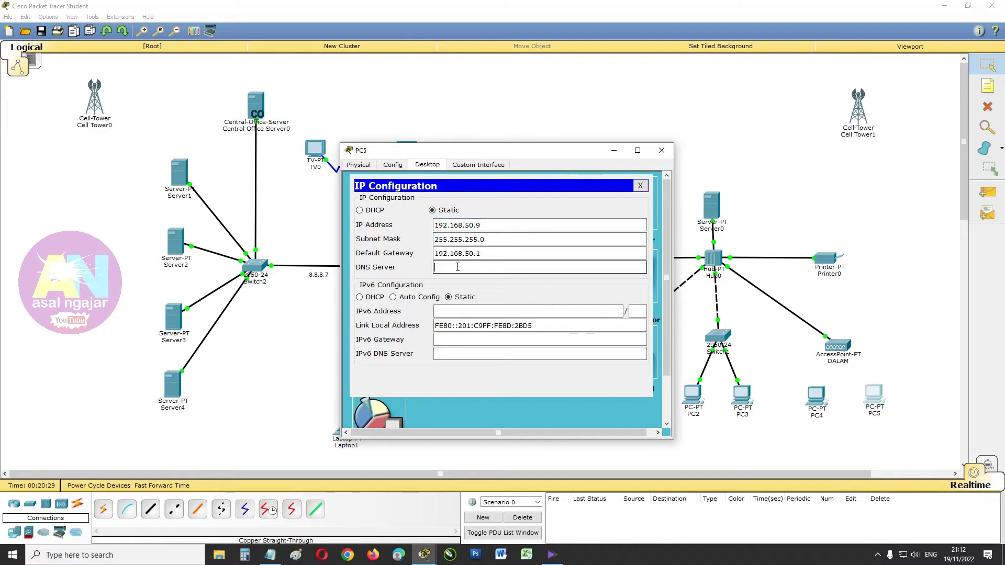
{"action": "type", "text": "8.8.8.8"}
{"action": "left_click", "coordinate": [662, 150]}
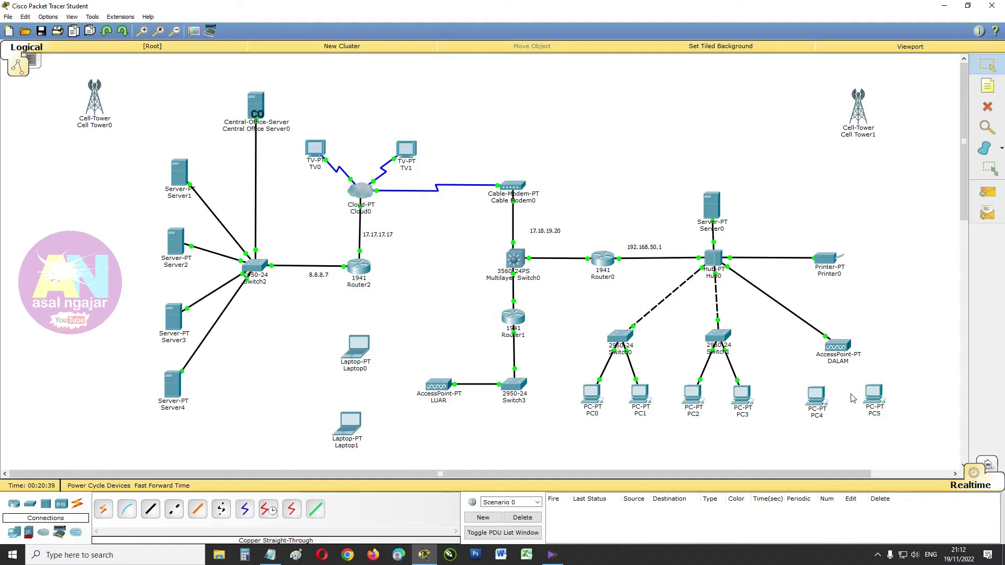
Step: Set the SSID of PC4's Wireless0 interface to DALAM
{"action": "left_click", "coordinate": [817, 396]}
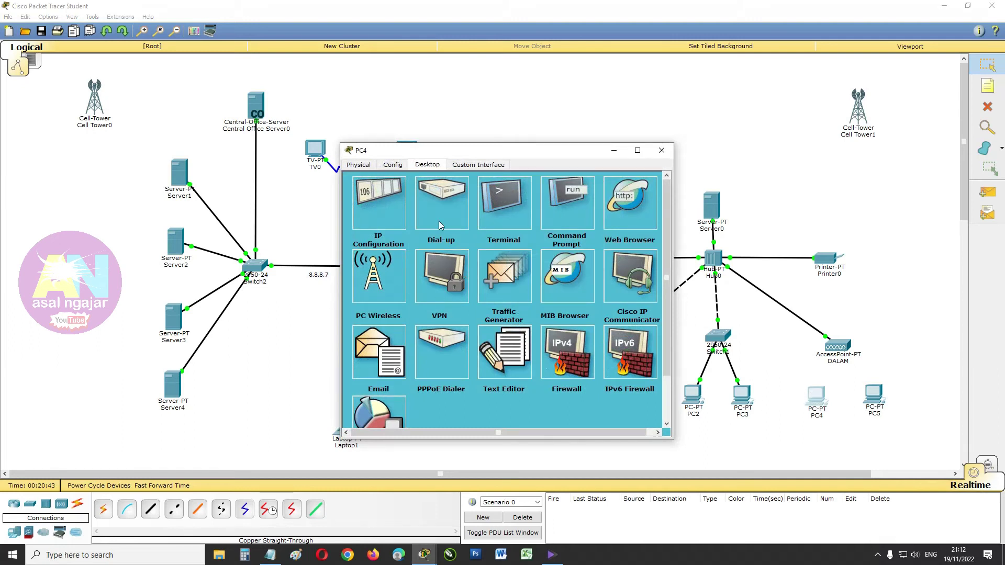
{"action": "left_click", "coordinate": [394, 165]}
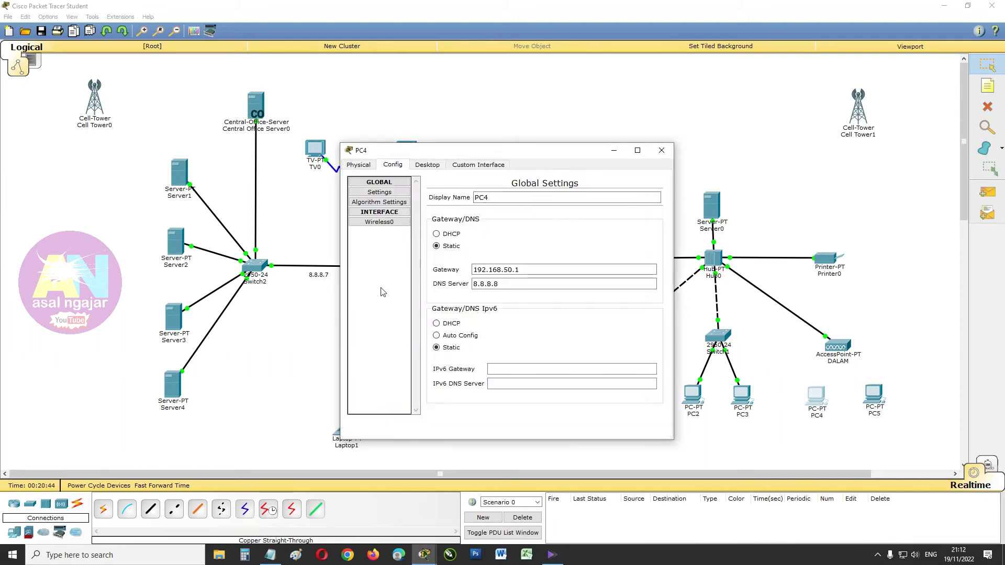
{"action": "left_click", "coordinate": [390, 223]}
{"action": "double_click", "coordinate": [568, 227]}
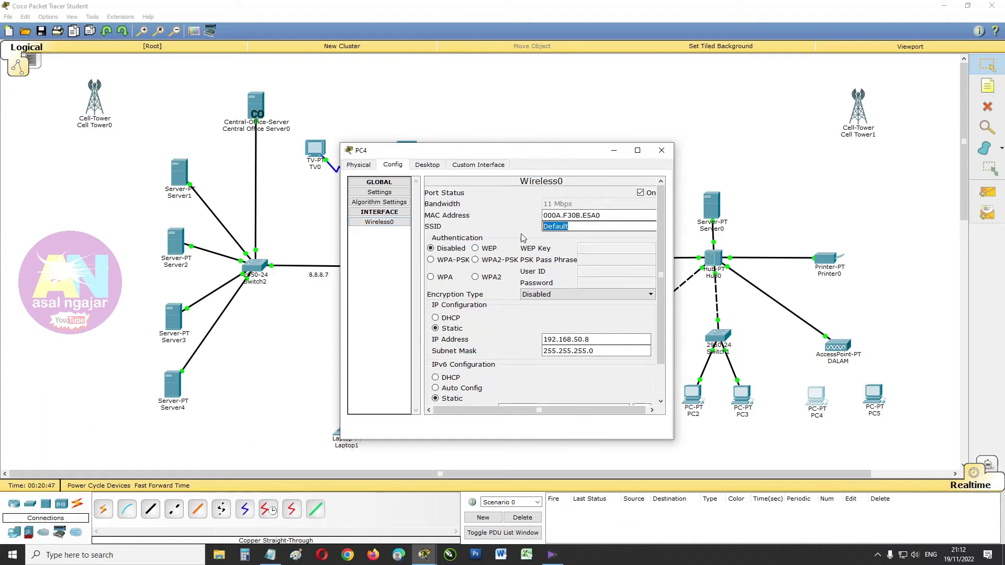
{"action": "type", "text": "DALAM"}
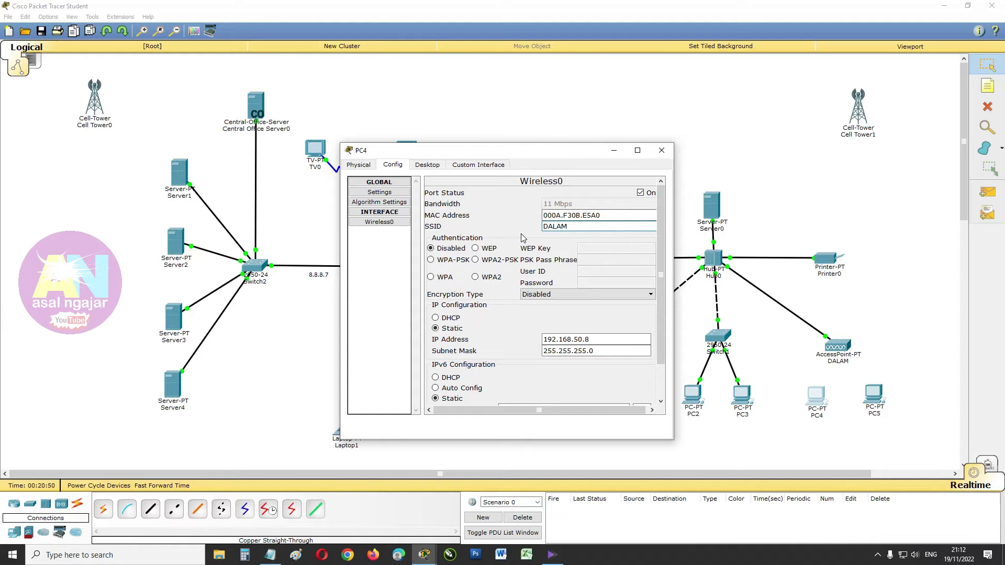
Step: Set PC4's wireless authentication to WPA2-PSK and enter the PSK pass phrase of the DALAM access point
{"action": "left_click", "coordinate": [489, 262]}
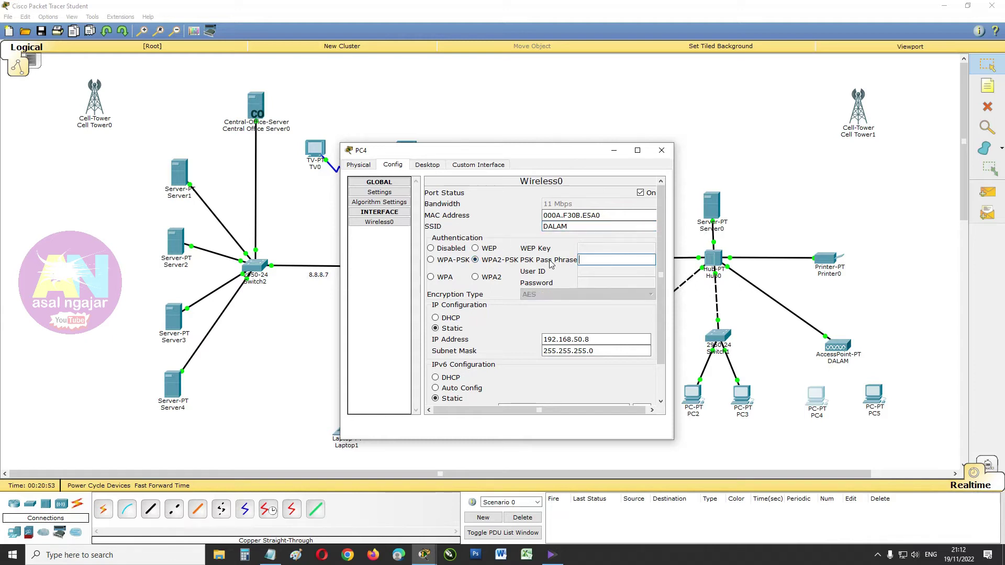
{"action": "type", "text": "11223344"}
{"action": "left_click", "coordinate": [579, 340]}
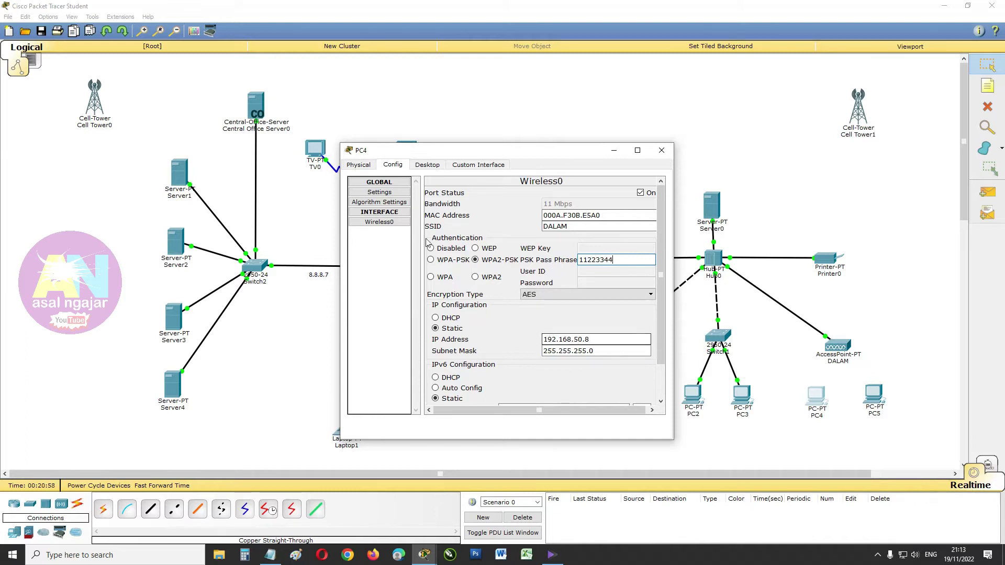
{"action": "left_click", "coordinate": [396, 224]}
{"action": "left_click", "coordinate": [379, 192]}
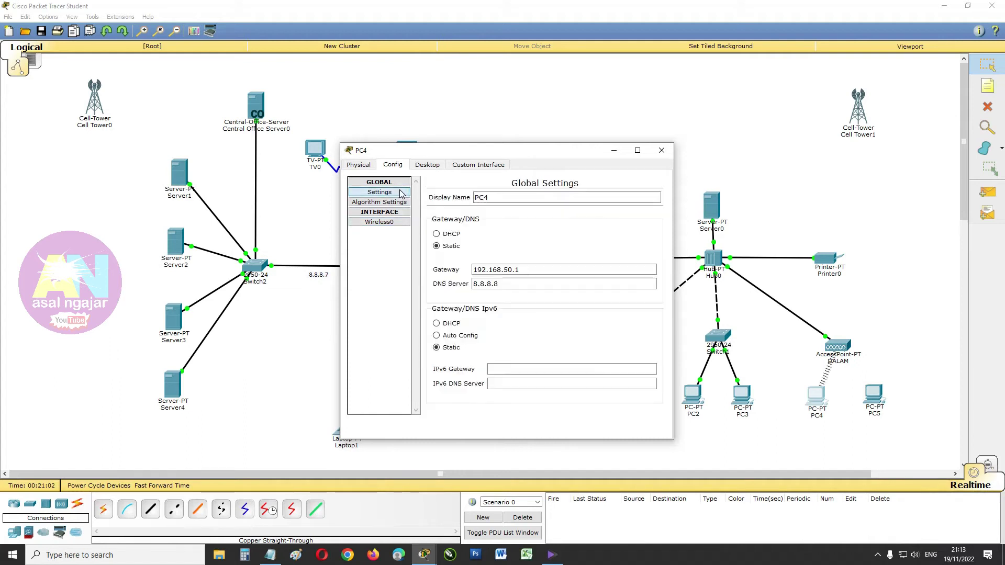
{"action": "left_click", "coordinate": [663, 150]}
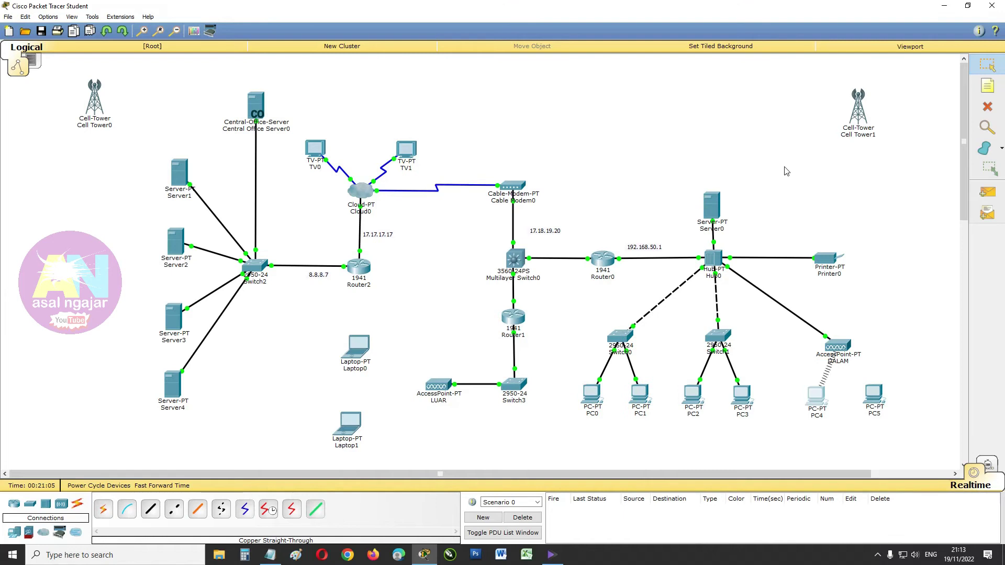
Step: Set the SSID of PC5's Wireless0 interface to DALAM
{"action": "left_click", "coordinate": [871, 399]}
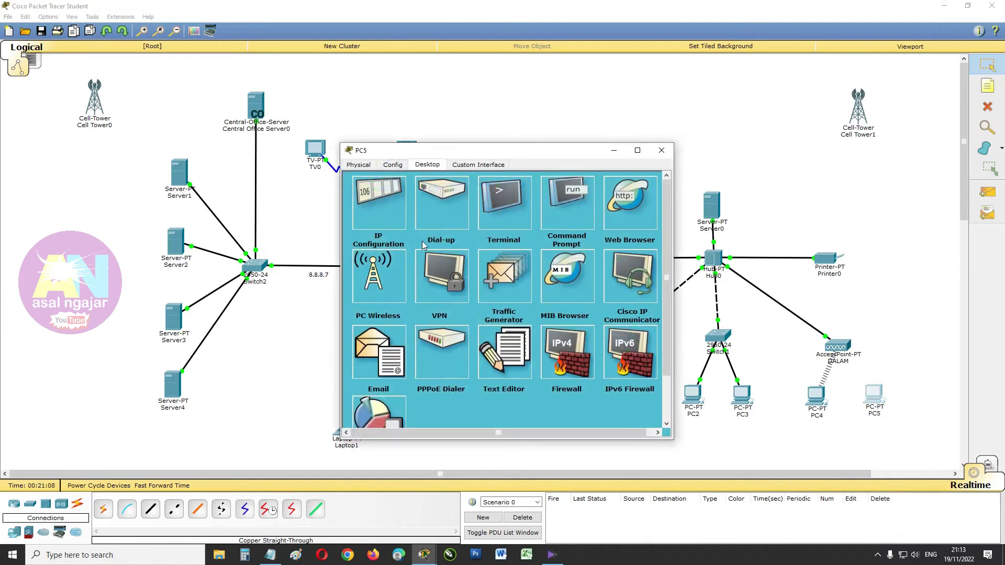
{"action": "left_click", "coordinate": [397, 165]}
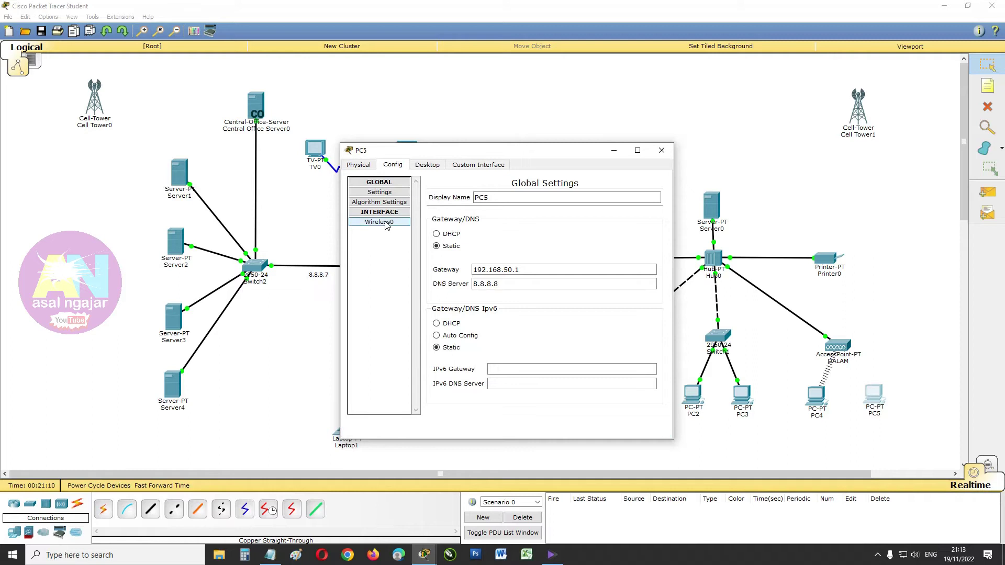
{"action": "left_click", "coordinate": [385, 223]}
{"action": "double_click", "coordinate": [555, 226]}
{"action": "type", "text": "DALAM"}
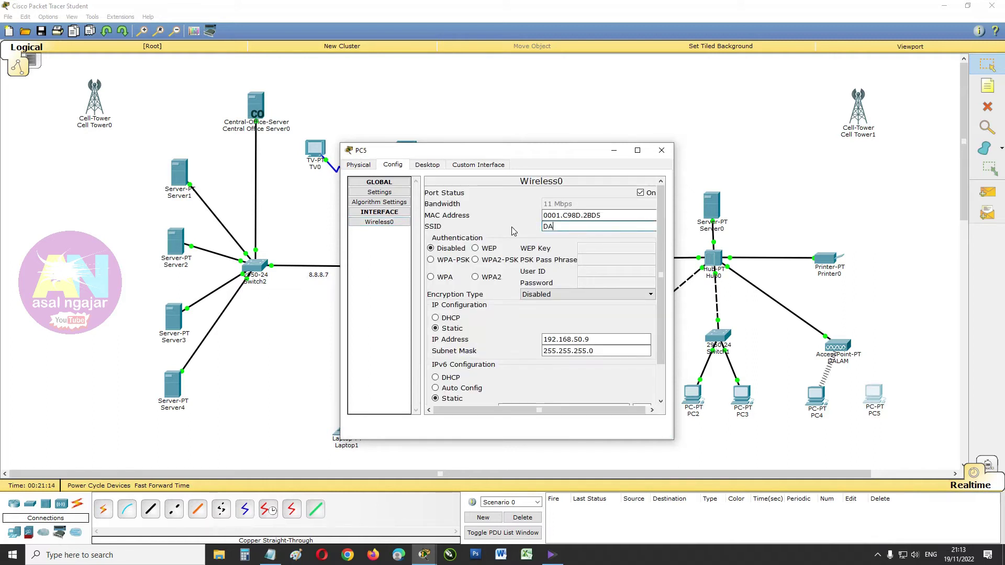
Step: Set PC5's wireless authentication to WPA2-PSK and enter the PSK pass phrase of the DALAM access point
{"action": "left_click", "coordinate": [501, 260]}
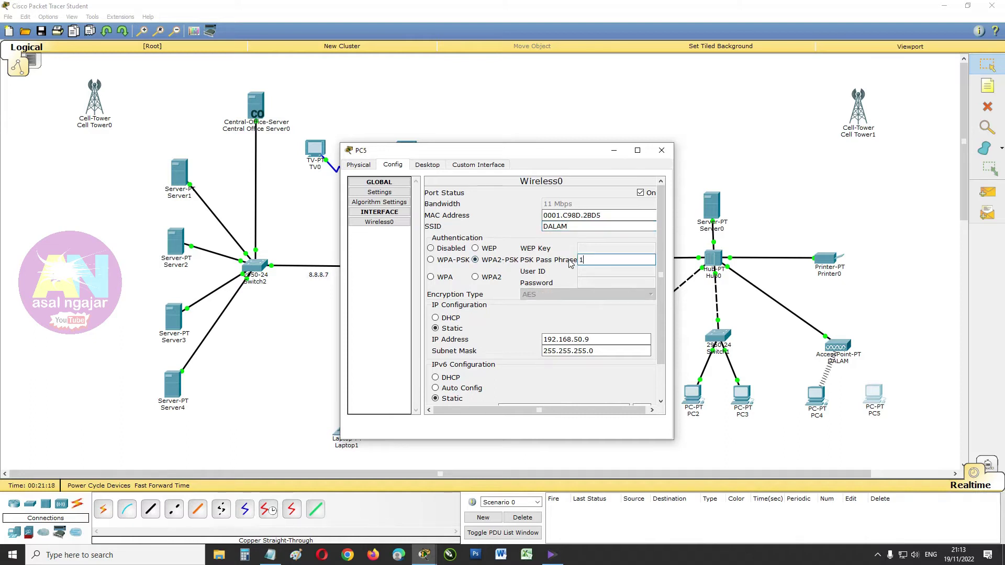
{"action": "type", "text": "11223344"}
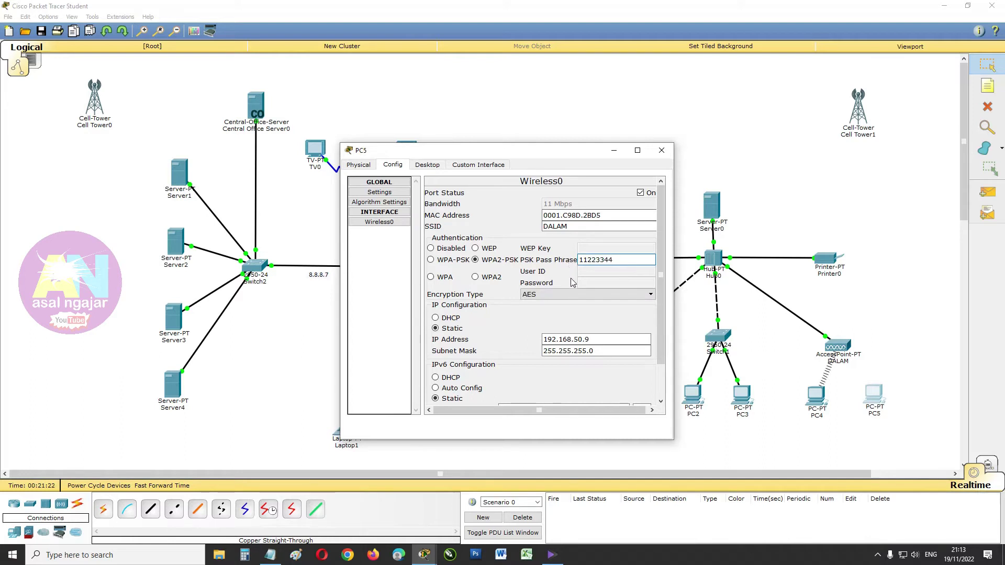
{"action": "left_click", "coordinate": [379, 192]}
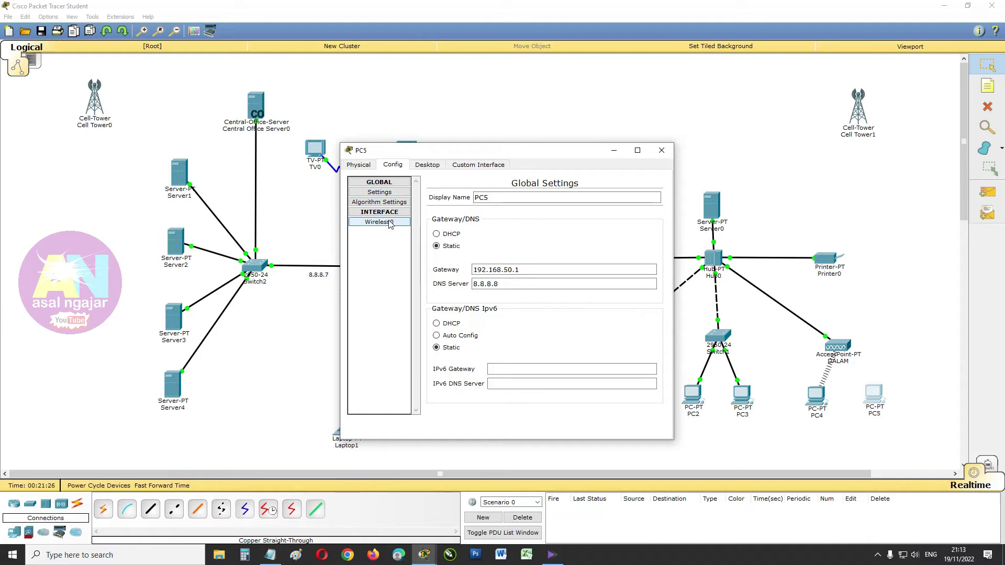
{"action": "left_click", "coordinate": [379, 222]}
{"action": "left_click", "coordinate": [669, 151]}
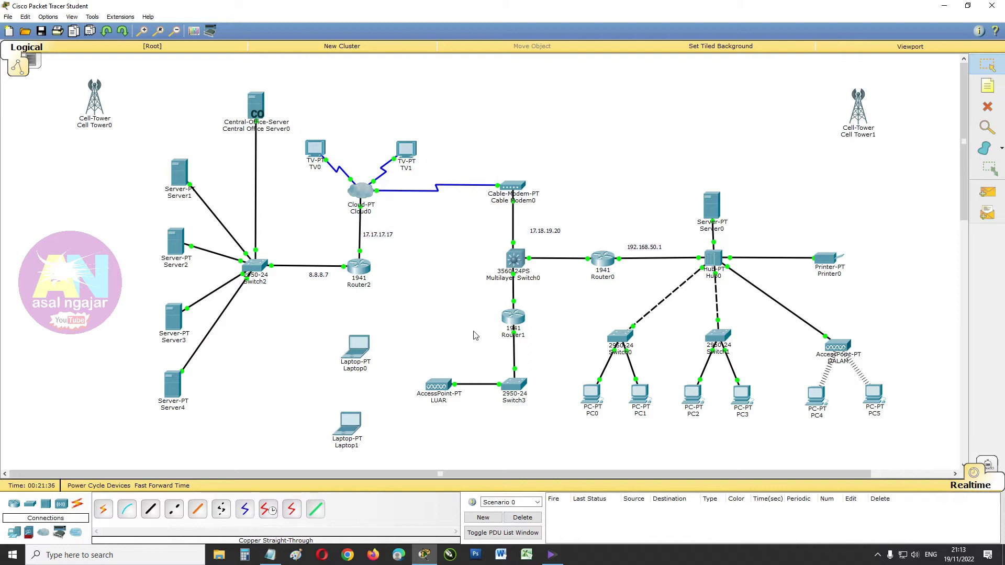
Step: Copy the IP address of Router1's GigabitEthernet0/1 interface
{"action": "left_click", "coordinate": [513, 317]}
{"action": "left_click", "coordinate": [389, 282]}
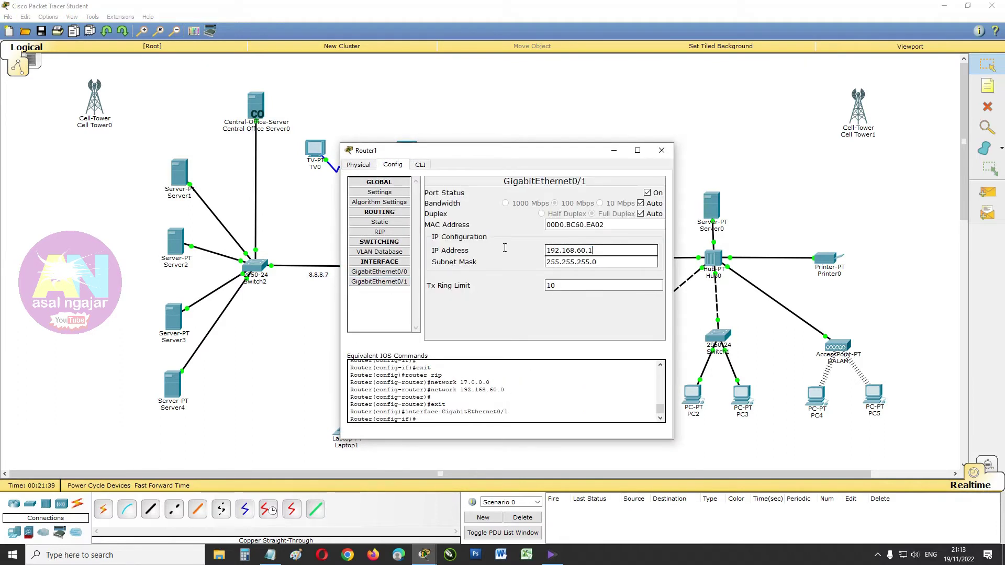
{"action": "left_click_drag", "start_coordinate": [596, 250], "coordinate": [494, 251]}
{"action": "key", "text": "ctrl+c"}
{"action": "left_click", "coordinate": [617, 254]}
{"action": "left_click", "coordinate": [669, 152]}
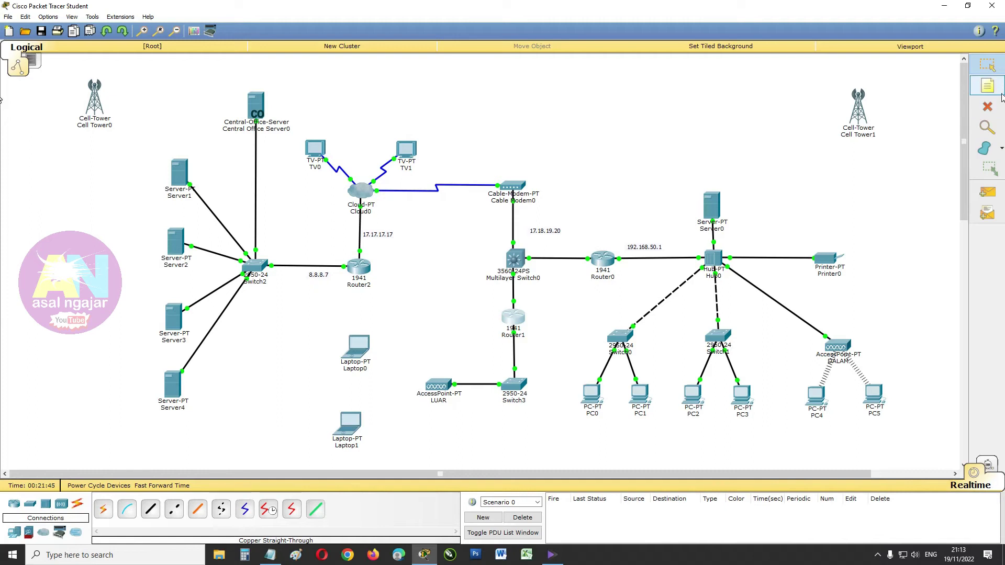
Step: Place a note reading 192.168.60.1 beside the link between Router1 and Switch3, close to the cable
{"action": "left_click", "coordinate": [987, 86]}
{"action": "left_click", "coordinate": [525, 353]}
{"action": "type", "text": "192.168.60.1"}
{"action": "left_click", "coordinate": [989, 71]}
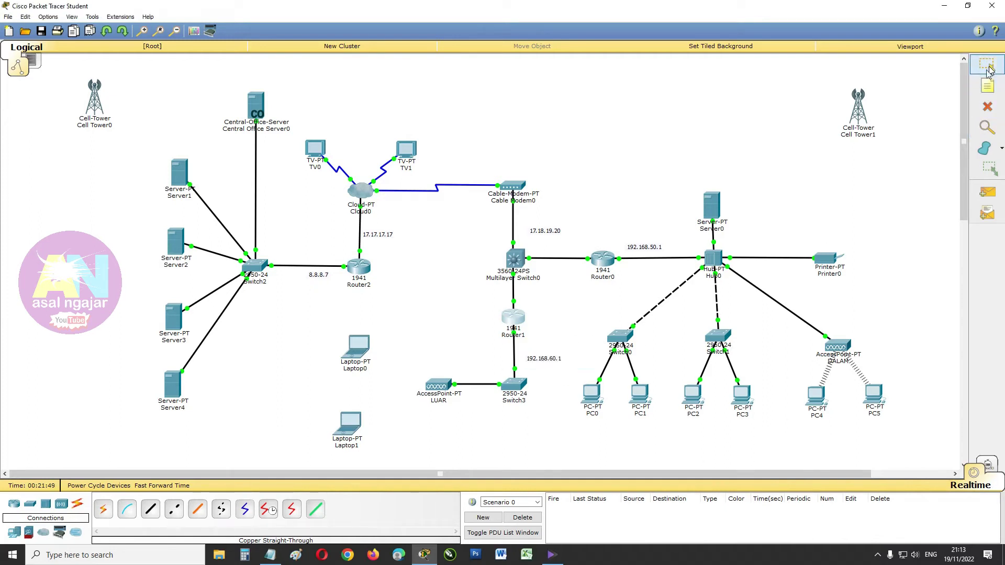
{"action": "left_click", "coordinate": [536, 362]}
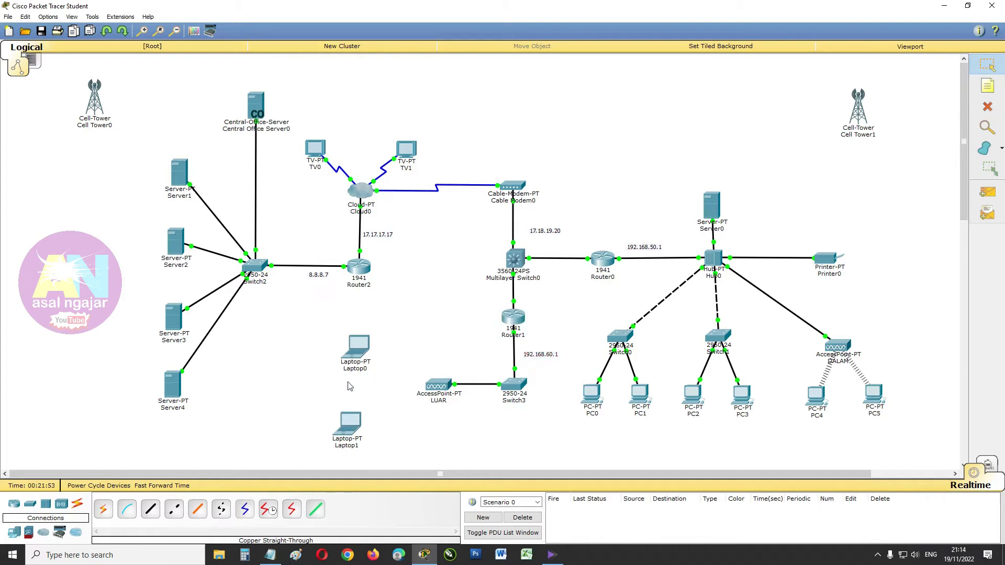
Step: Replace Laptop0's Ethernet module with the WPC300N wireless module
{"action": "left_click", "coordinate": [362, 357]}
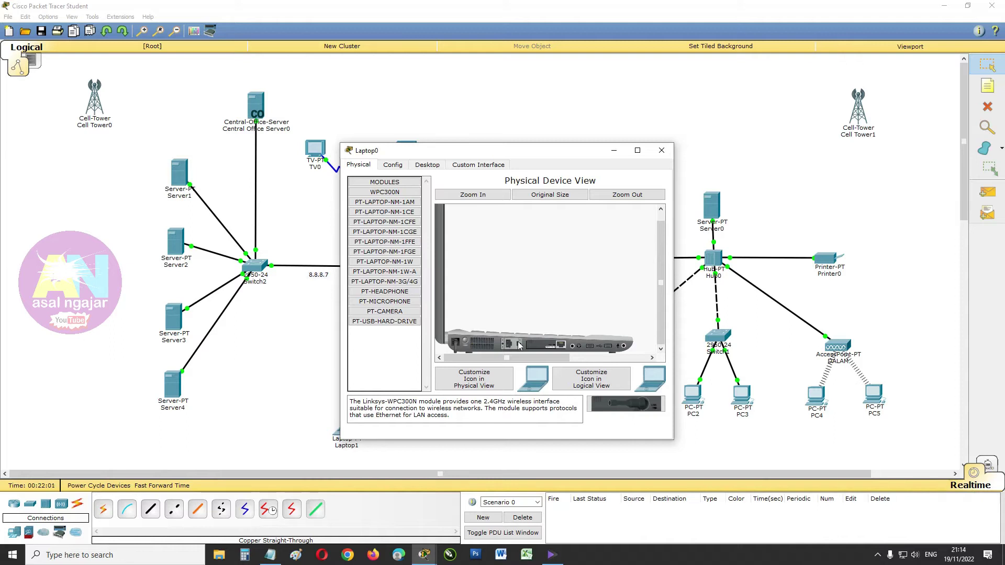
{"action": "left_click_drag", "start_coordinate": [553, 347], "coordinate": [613, 404]}
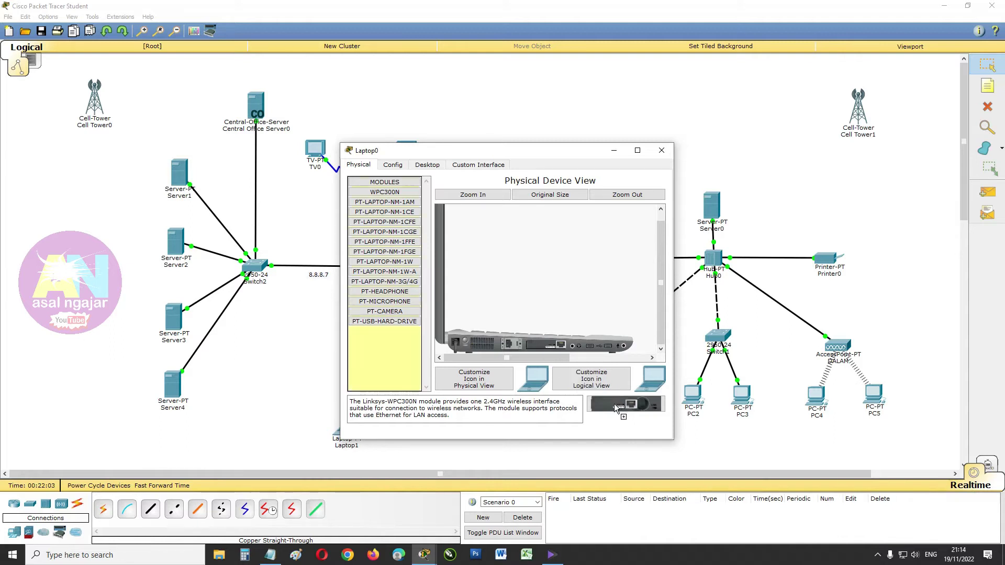
{"action": "left_click_drag", "start_coordinate": [552, 349], "coordinate": [542, 350]}
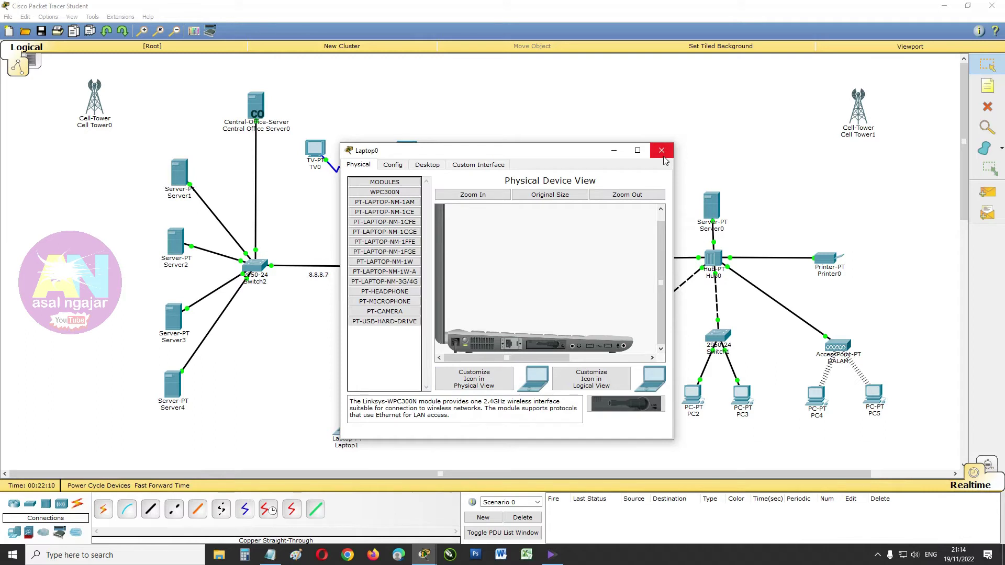
Step: Give Laptop0 static gateway and DNS settings, with gateway 192.168.60.1 and DNS server 8.8.8.8
{"action": "left_click", "coordinate": [390, 165]}
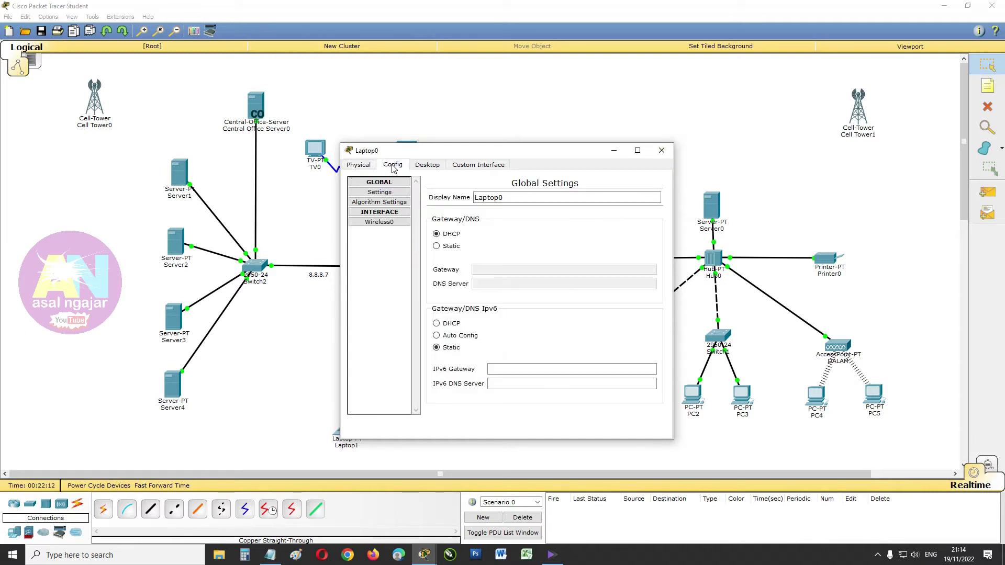
{"action": "left_click", "coordinate": [437, 246]}
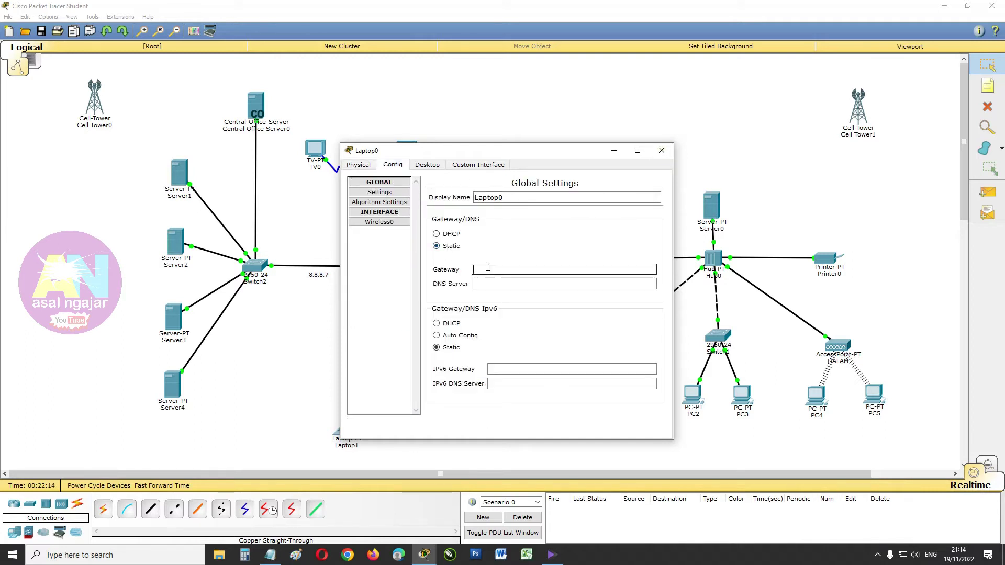
{"action": "key", "text": "ctrl+v"}
{"action": "left_click", "coordinate": [489, 287]}
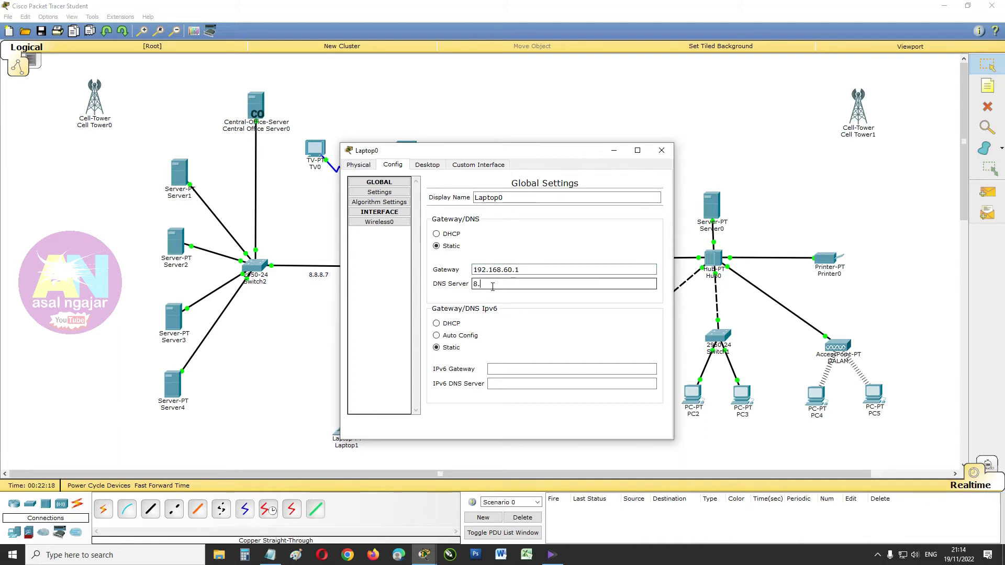
{"action": "type", "text": "8.8.8.8"}
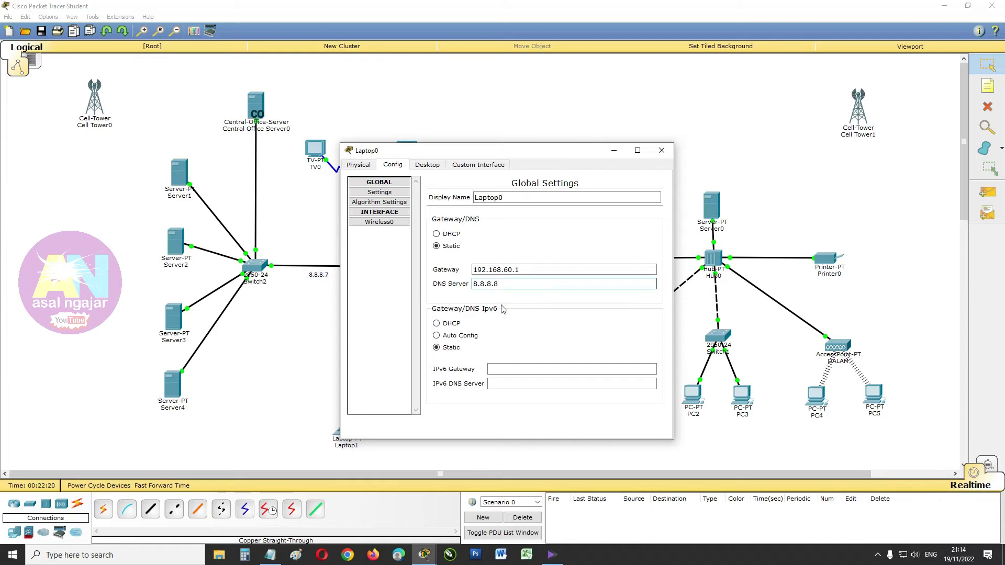
Step: Switch the authentication of Laptop0's Wireless0 interface to WPA2-PSK and enter the PSK pass phrase
{"action": "left_click", "coordinate": [394, 223]}
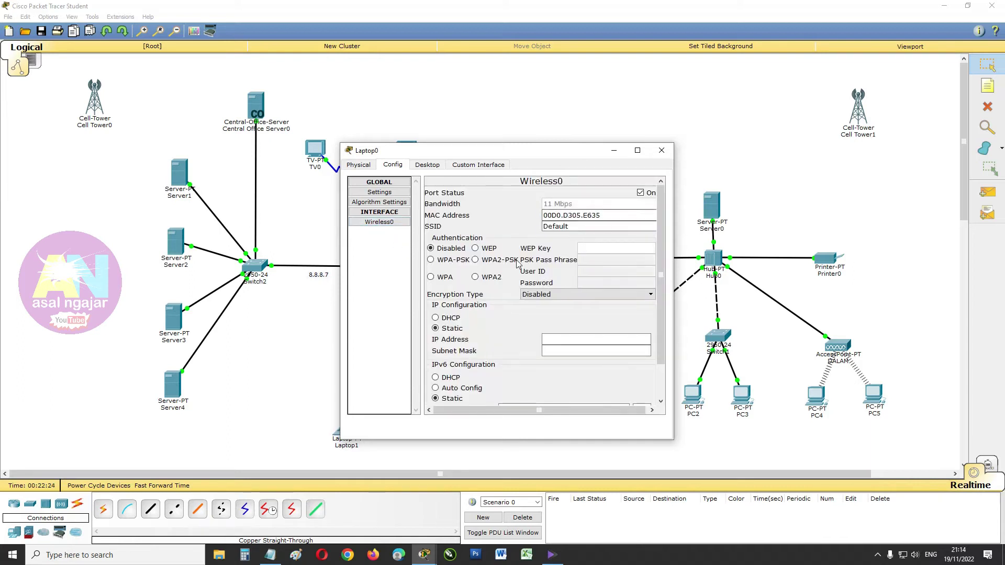
{"action": "left_click", "coordinate": [481, 260]}
{"action": "left_click", "coordinate": [581, 260]}
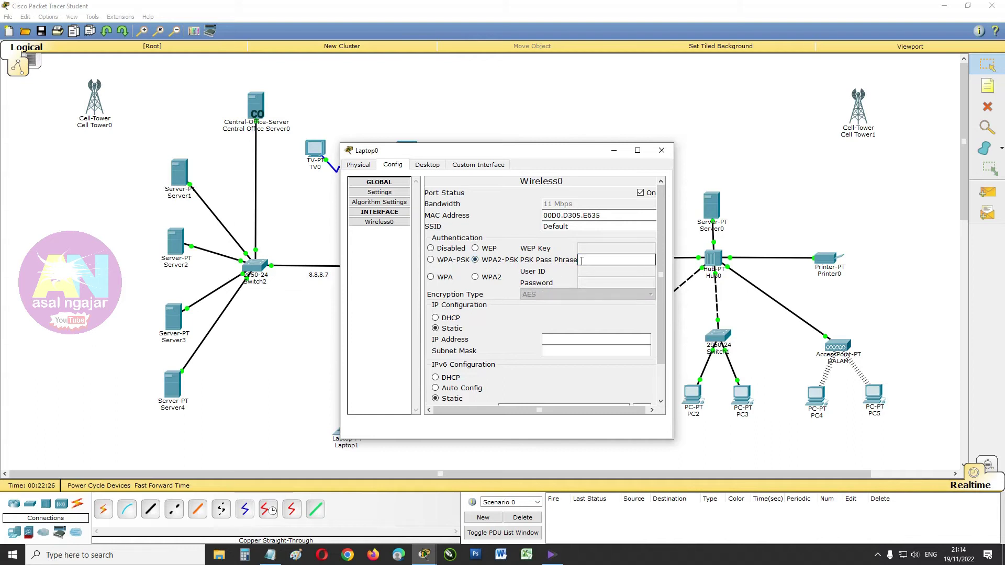
{"action": "type", "text": "44332211"}
Step: Set Laptop0's Wireless0 IP address to 192.168.60.2 with subnet mask 255.255.255.0
{"action": "left_click", "coordinate": [570, 339]}
{"action": "type", "text": "192.168.60.1"}
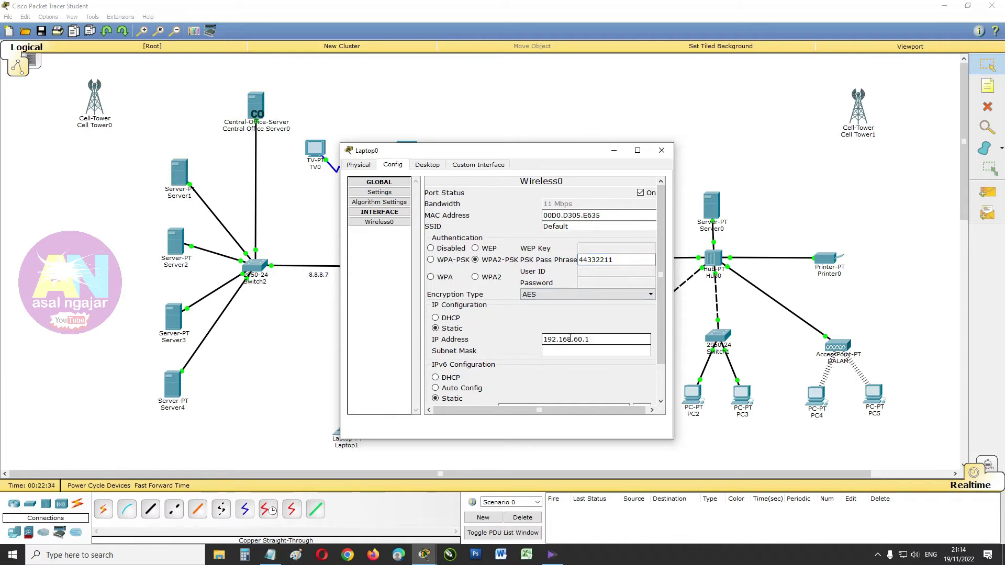
{"action": "type", "text": "2"}
{"action": "left_click", "coordinate": [572, 351]}
{"action": "left_click_drag", "start_coordinate": [516, 154], "coordinate": [647, 121]}
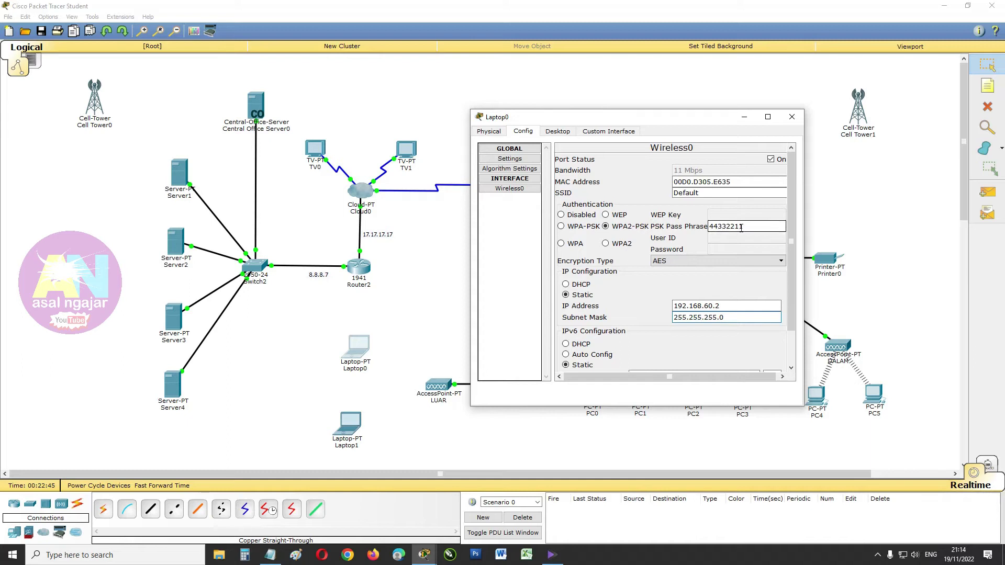
Step: Review Laptop0's gateway and DNS settings and the wireless port settings of the LUAR access point
{"action": "left_click", "coordinate": [501, 159]}
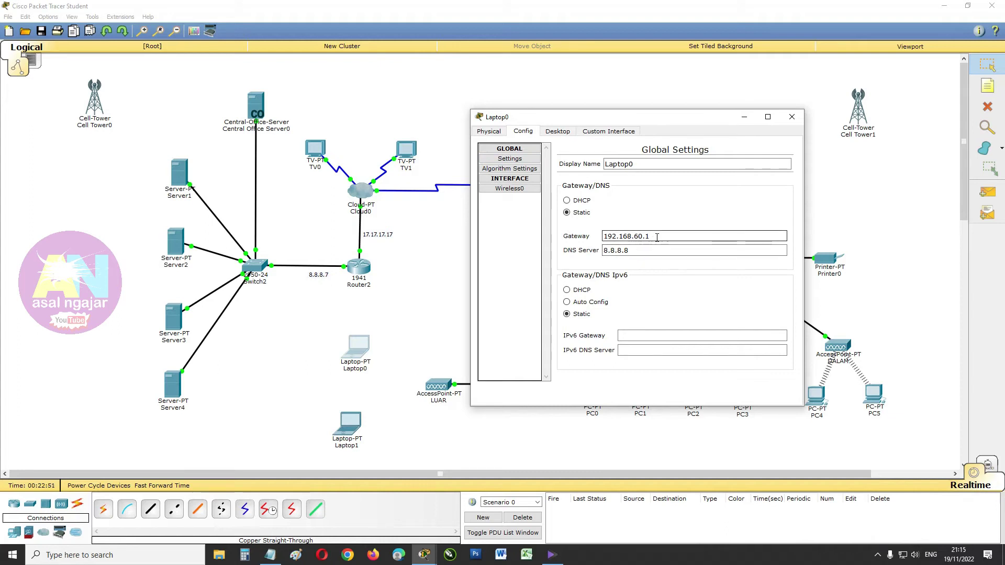
{"action": "left_click", "coordinate": [792, 117]}
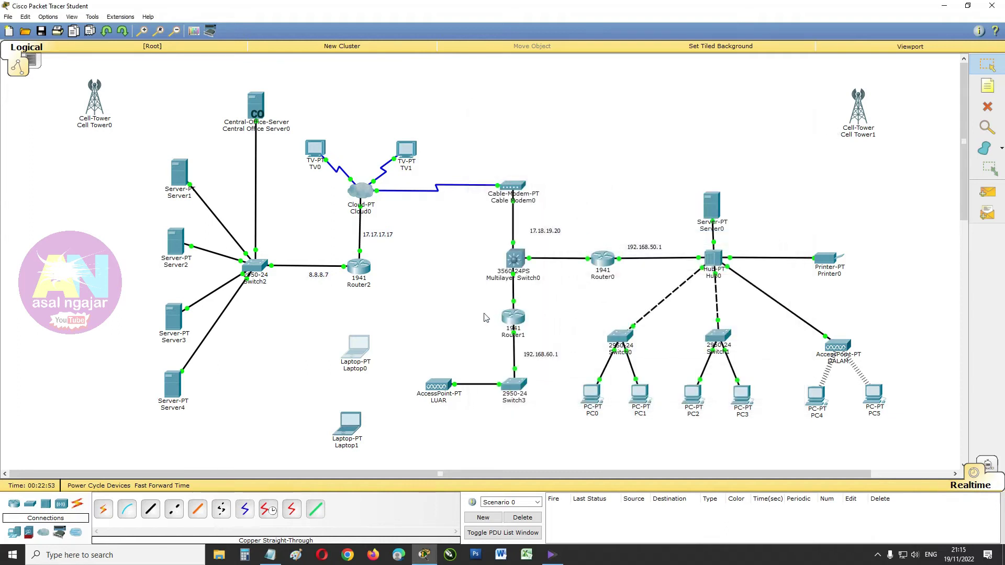
{"action": "left_click", "coordinate": [427, 391]}
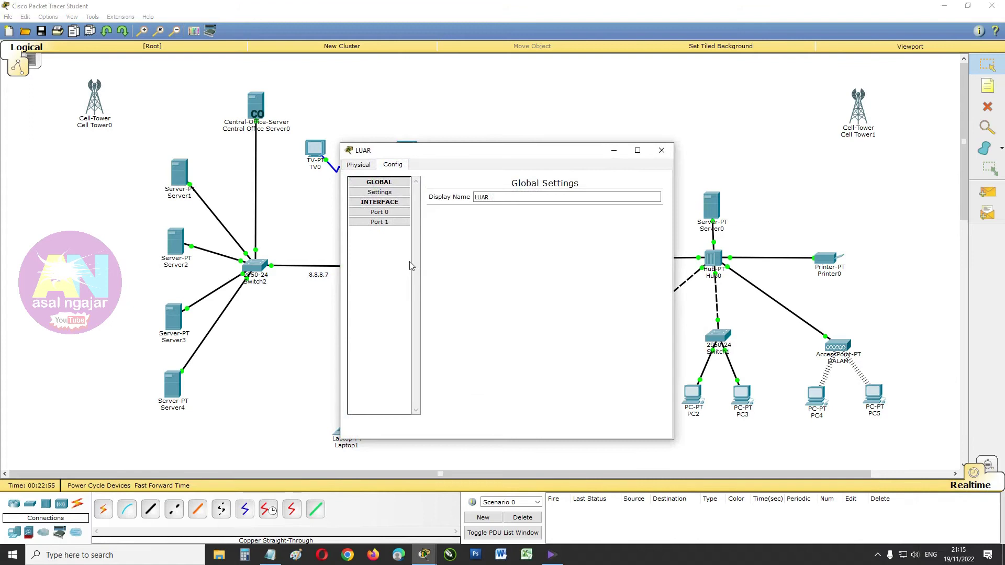
{"action": "left_click", "coordinate": [396, 223]}
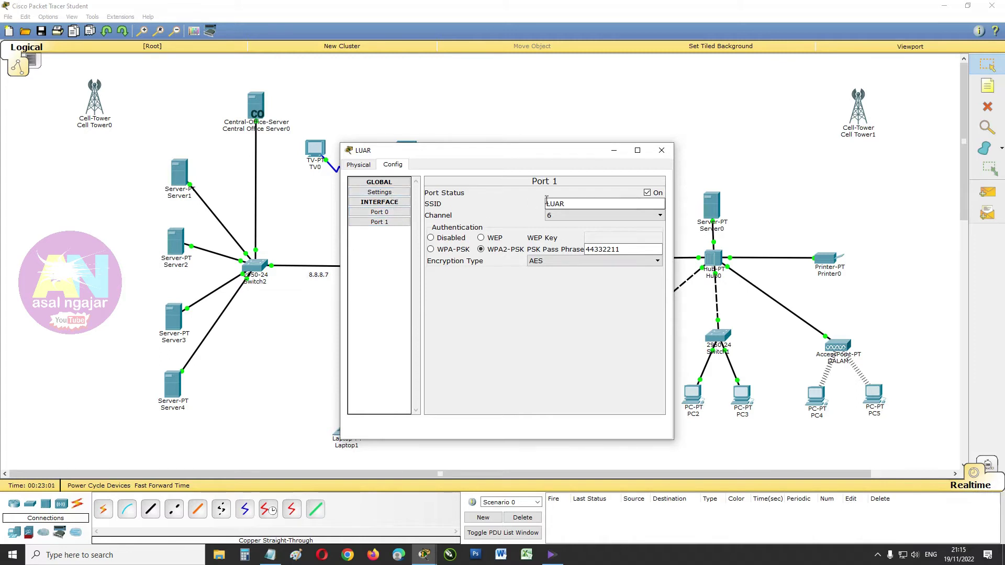
{"action": "left_click", "coordinate": [661, 151]}
Step: Set the SSID of Laptop0's Wireless0 interface to LUAR and close the laptop's settings
{"action": "left_click", "coordinate": [356, 352]}
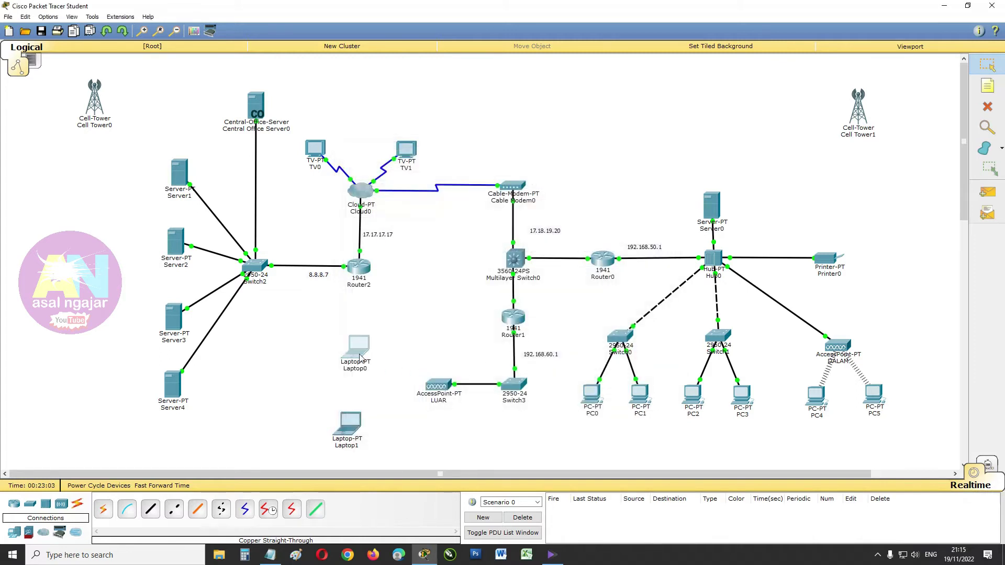
{"action": "left_click", "coordinate": [398, 222]}
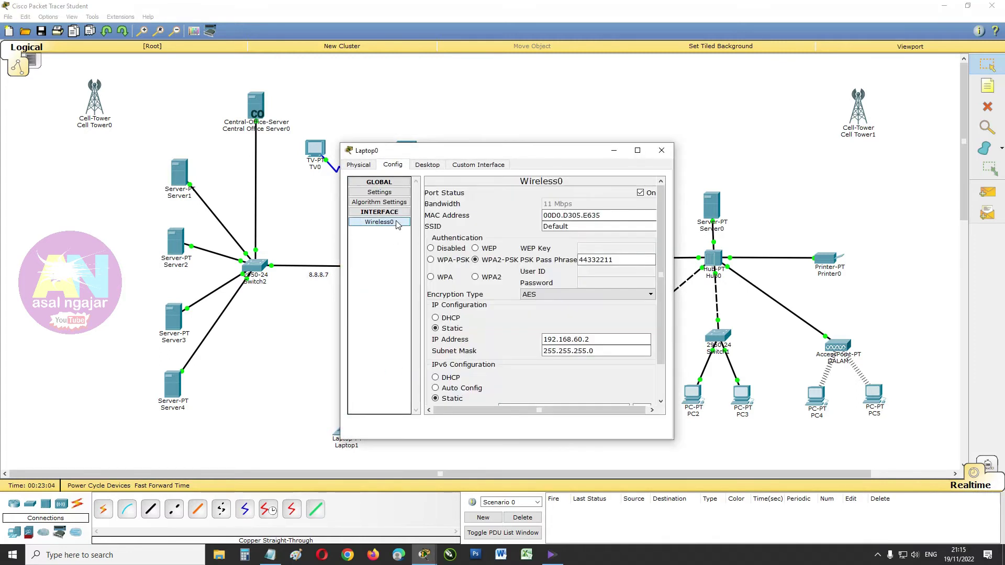
{"action": "double_click", "coordinate": [580, 226]}
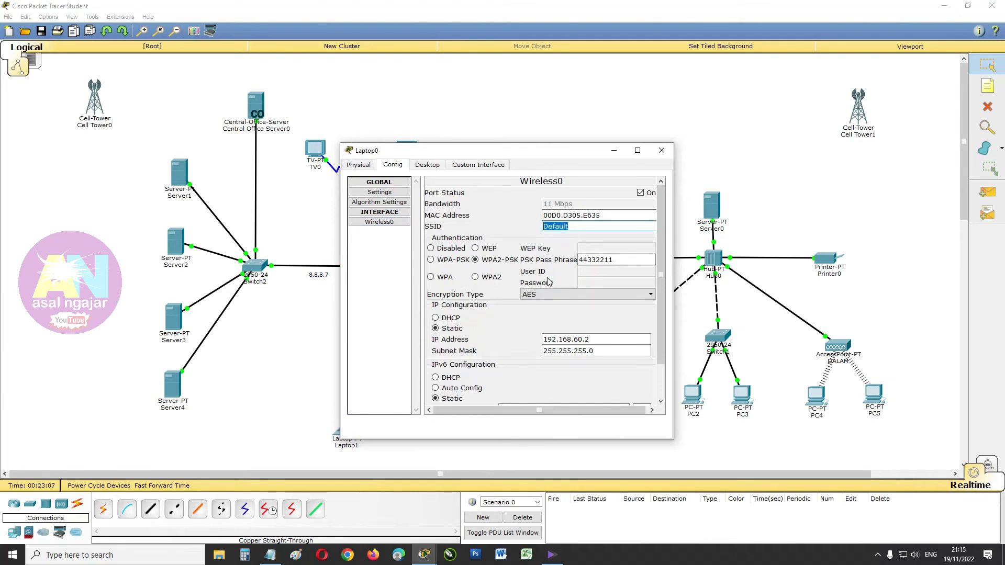
{"action": "type", "text": "LUAR"}
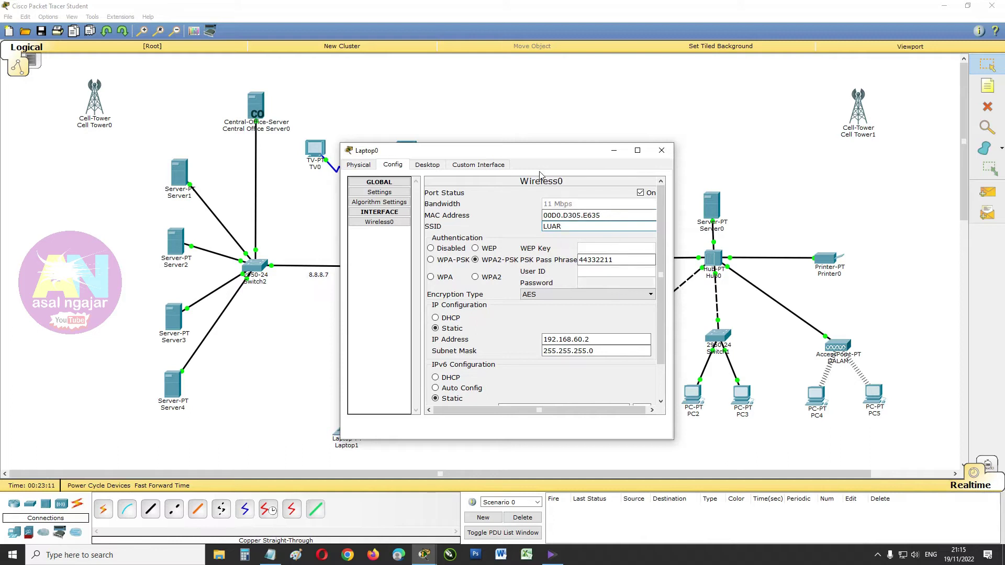
{"action": "left_click_drag", "start_coordinate": [539, 153], "coordinate": [687, 143]}
{"action": "left_click", "coordinate": [756, 251]}
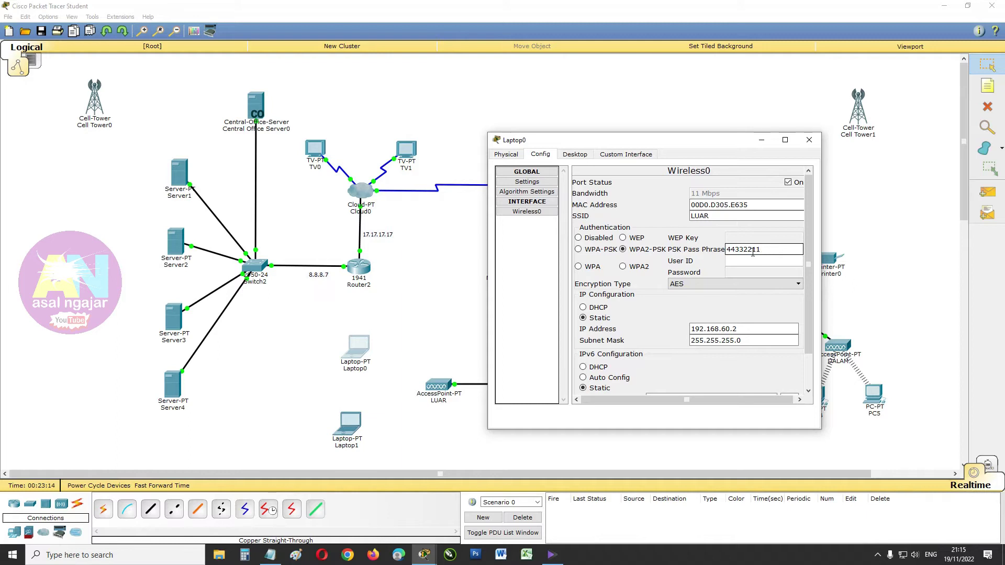
{"action": "left_click", "coordinate": [745, 328]}
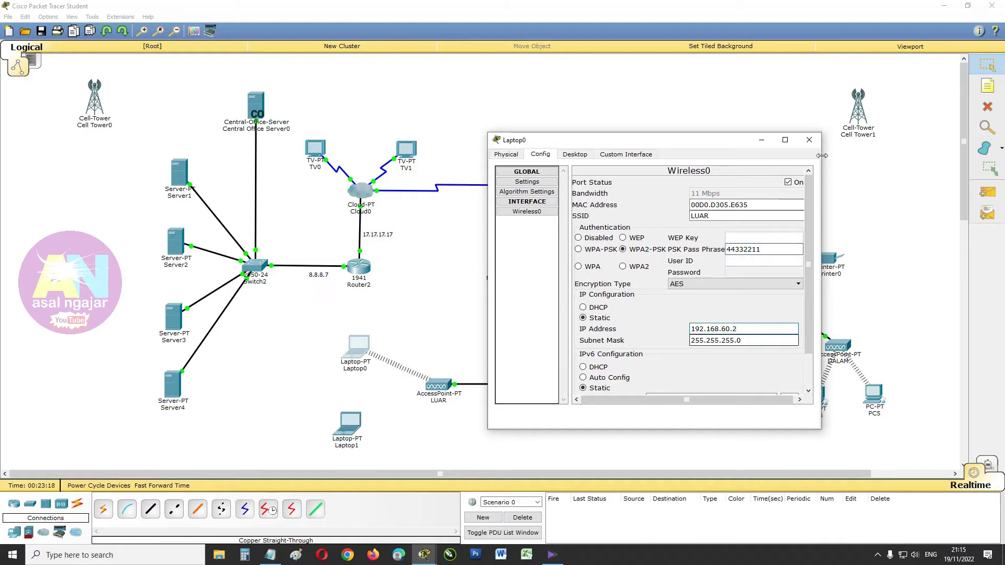
{"action": "left_click", "coordinate": [808, 140]}
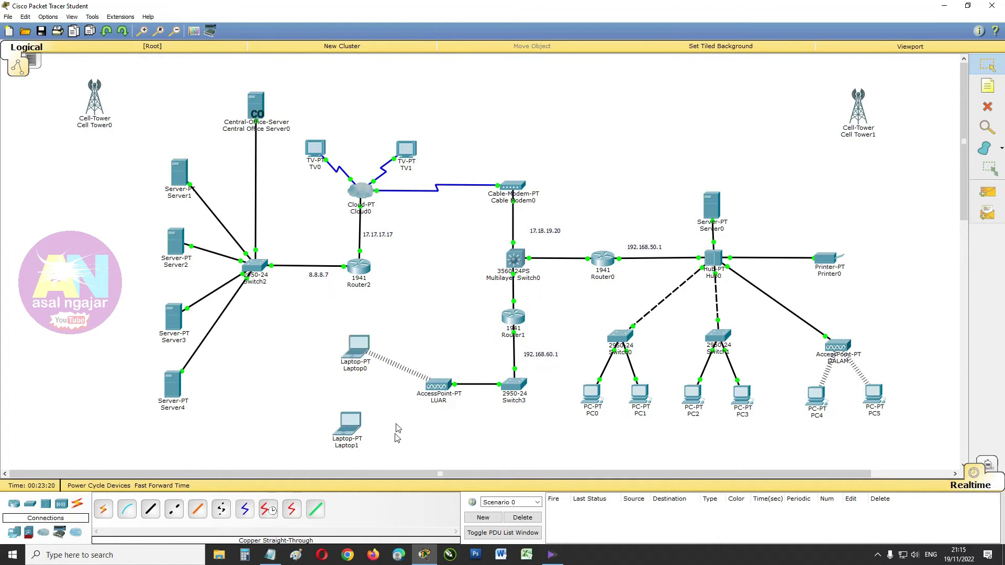
Step: Replace the Ethernet module in Laptop1 with the WPC300N wireless module
{"action": "left_click", "coordinate": [349, 423]}
{"action": "scroll", "coordinate": [514, 348], "scroll_direction": "down", "scroll_amount": 1}
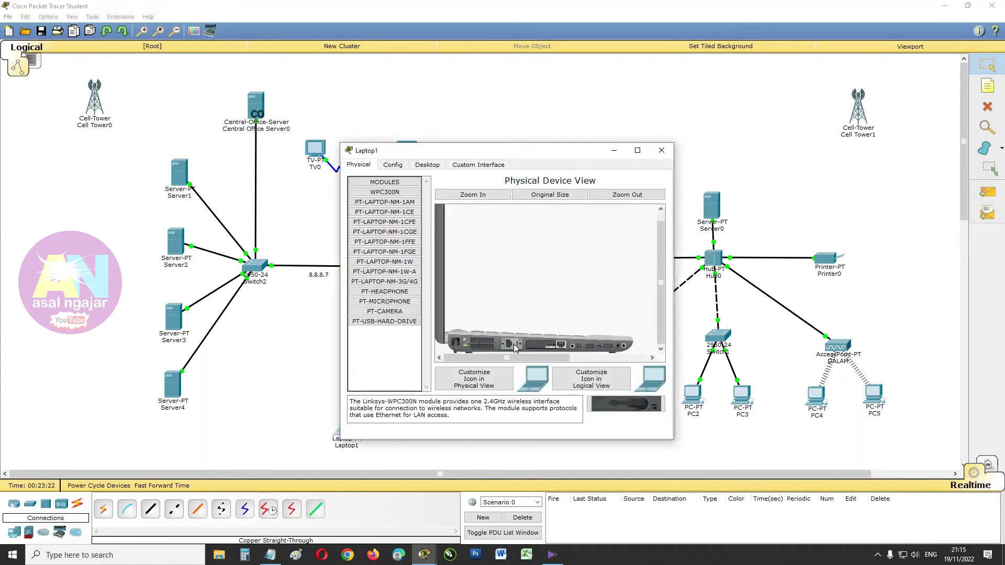
{"action": "mouse_move", "coordinate": [557, 346]}
{"action": "left_mouse_down"}
{"action": "mouse_move", "coordinate": [622, 408]}
{"action": "mouse_move", "coordinate": [549, 346]}
{"action": "left_mouse_up"}
Step: Give Laptop1 static gateway and DNS settings, with gateway 192.168.60.1 and DNS server 8.8.8.8
{"action": "left_click", "coordinate": [390, 166]}
{"action": "left_click", "coordinate": [393, 192]}
{"action": "left_click", "coordinate": [438, 246]}
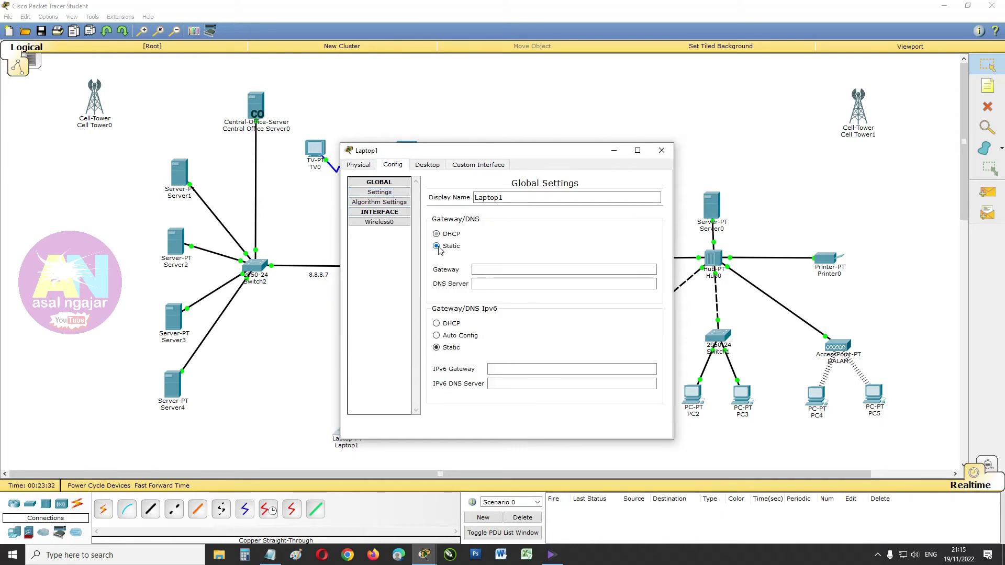
{"action": "left_click", "coordinate": [504, 270]}
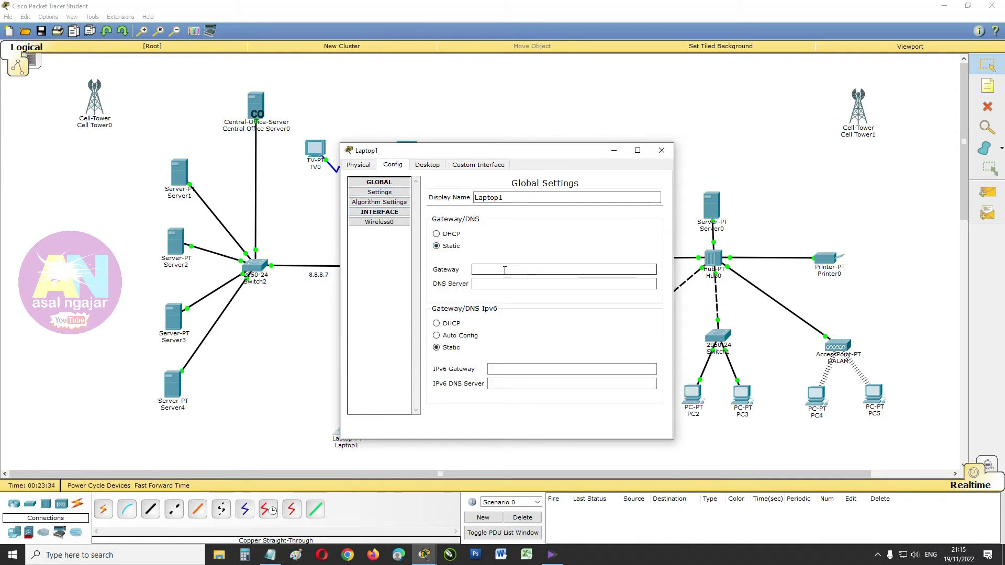
{"action": "type", "text": "192.168.60.1"}
{"action": "left_click", "coordinate": [505, 285]}
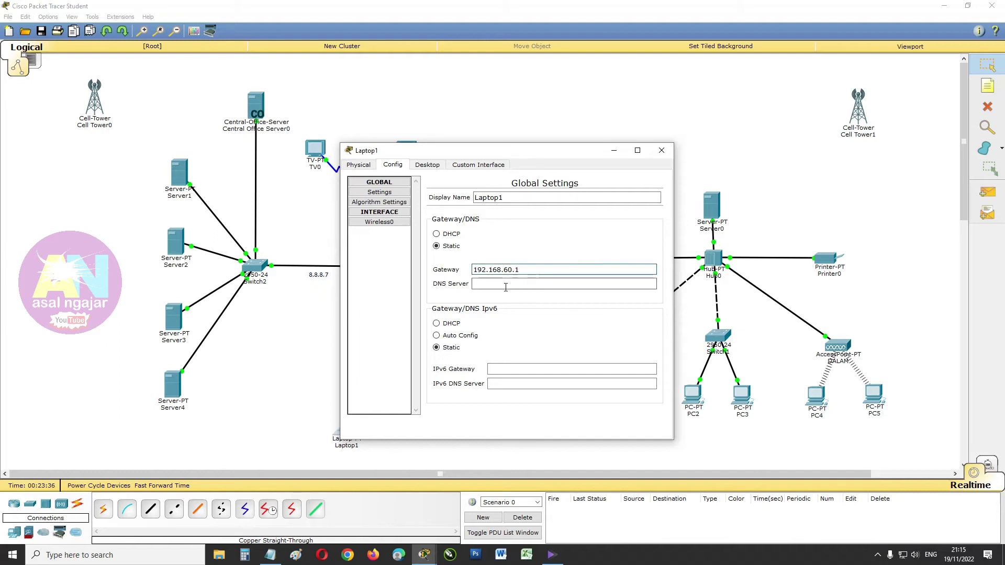
{"action": "type", "text": "8.8."}
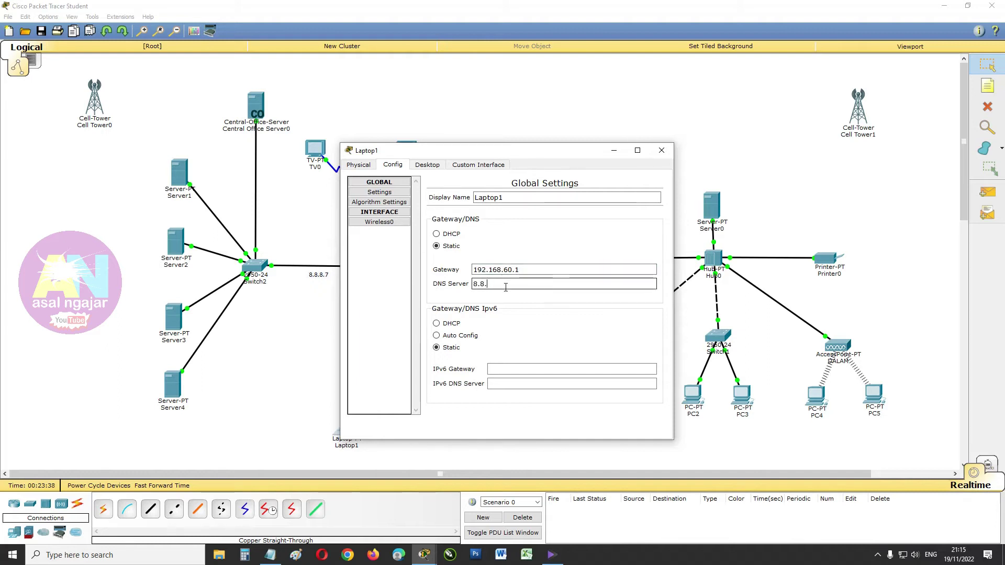
{"action": "type", "text": "8.8"}
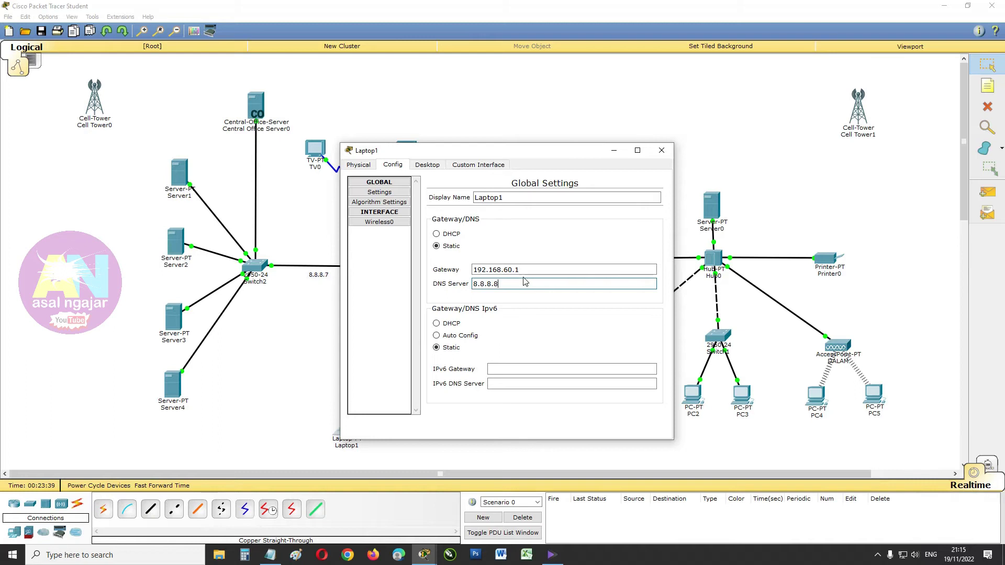
Step: Set Laptop1's Wireless0 SSID to LUAR and enter the pass phrase for WPA2-PSK authentication
{"action": "left_click", "coordinate": [383, 223]}
{"action": "left_click", "coordinate": [578, 226]}
{"action": "left_click_drag", "start_coordinate": [577, 226], "coordinate": [510, 226]}
{"action": "type", "text": "L"}
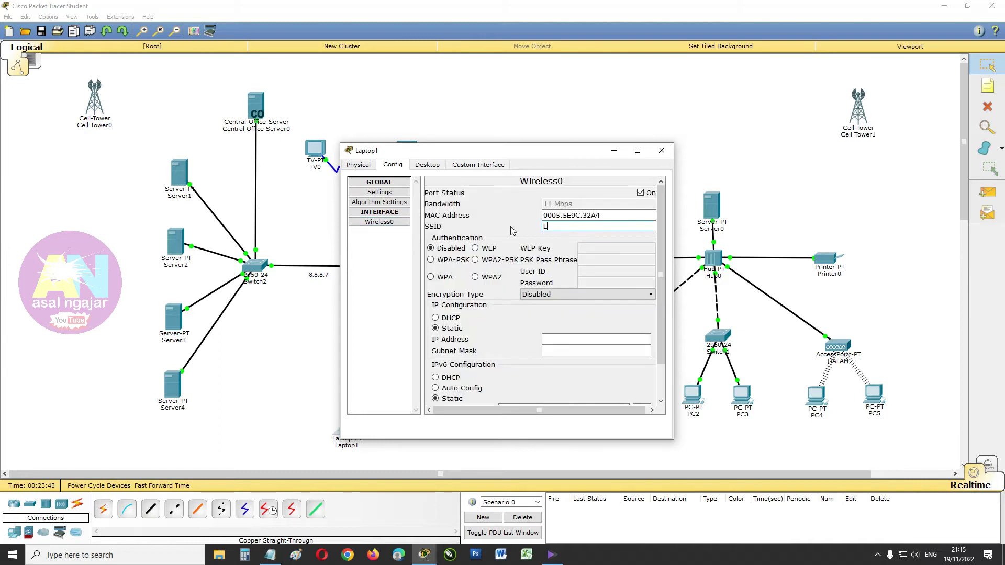
{"action": "type", "text": "UAR"}
{"action": "left_click", "coordinate": [492, 262]}
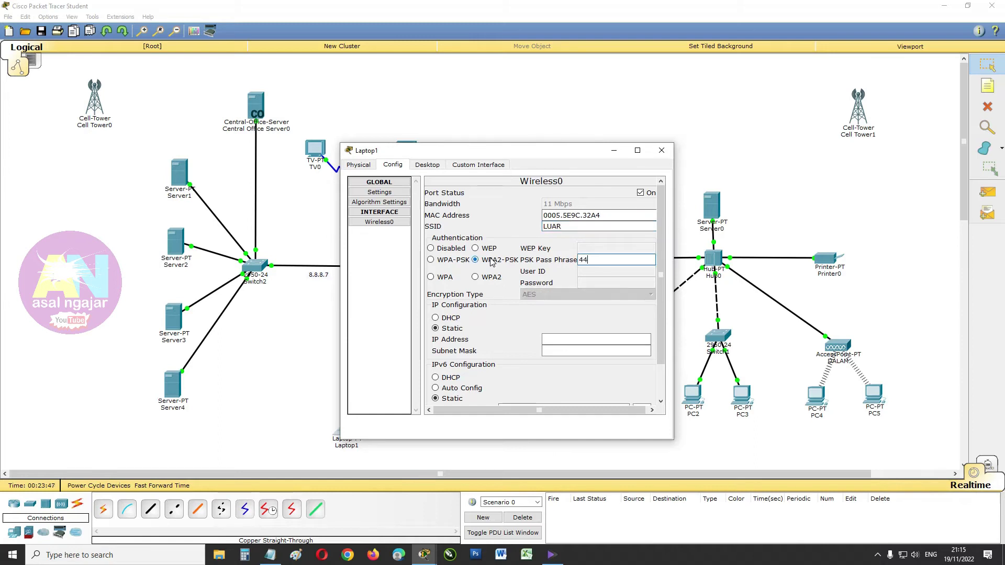
{"action": "type", "text": "44332211"}
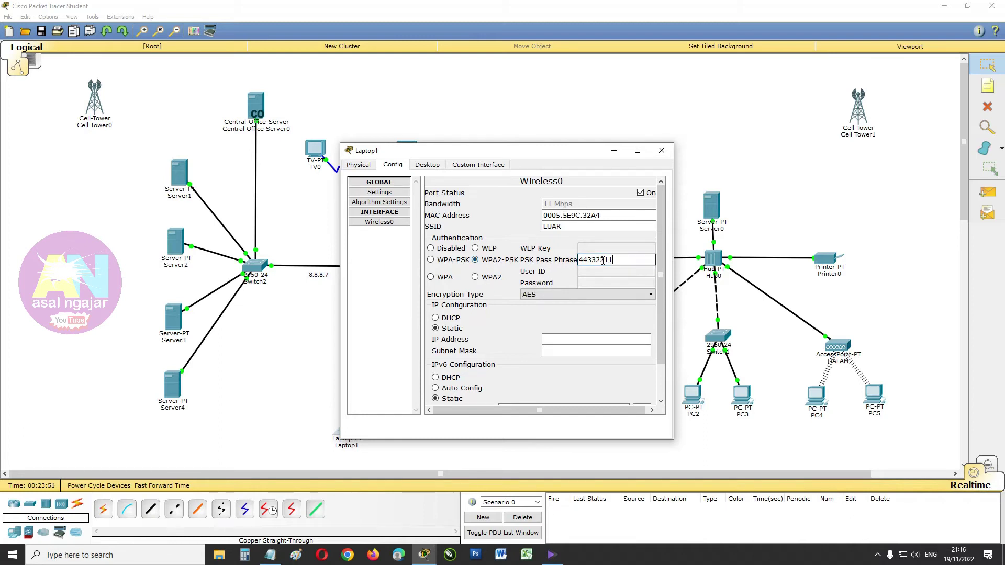
Step: Set Laptop1's Wireless0 IP address to 192.168.60.3 with subnet mask 255.255.255.0, and close its settings
{"action": "left_click", "coordinate": [551, 340]}
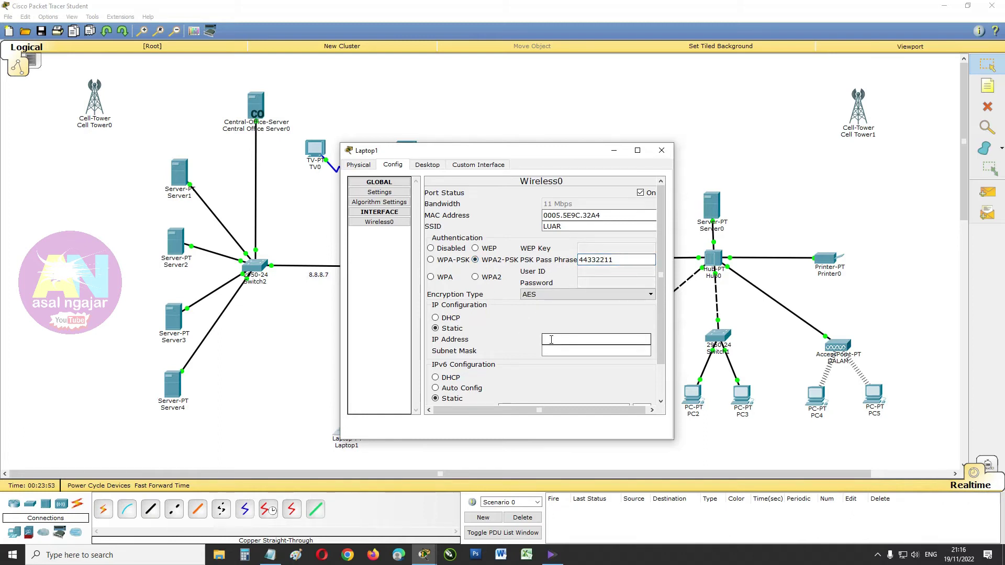
{"action": "type", "text": "192.168.60.1"}
{"action": "key", "text": "BackSpace"}
{"action": "type", "text": "3"}
{"action": "left_click", "coordinate": [561, 350]}
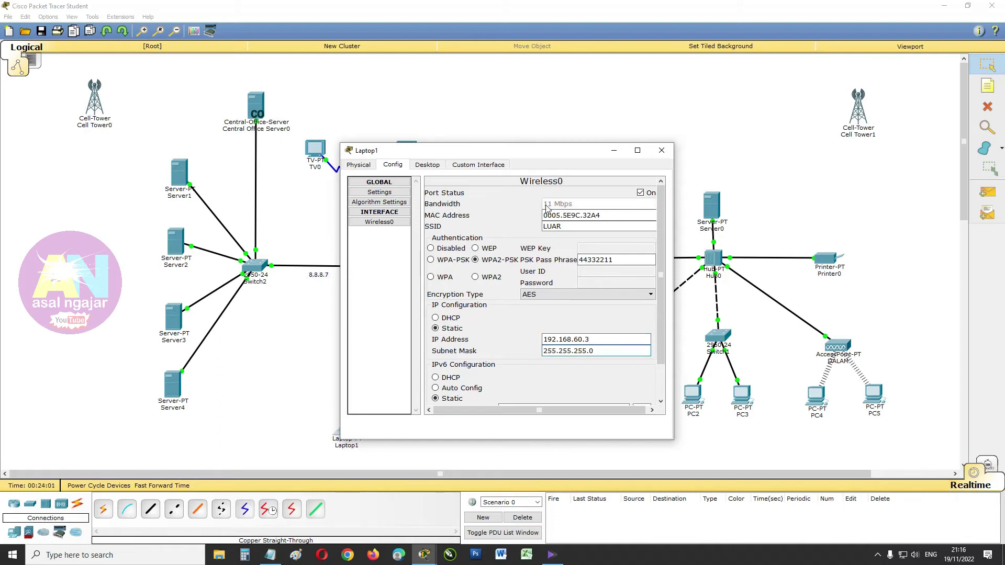
{"action": "left_click_drag", "start_coordinate": [539, 152], "coordinate": [649, 120]}
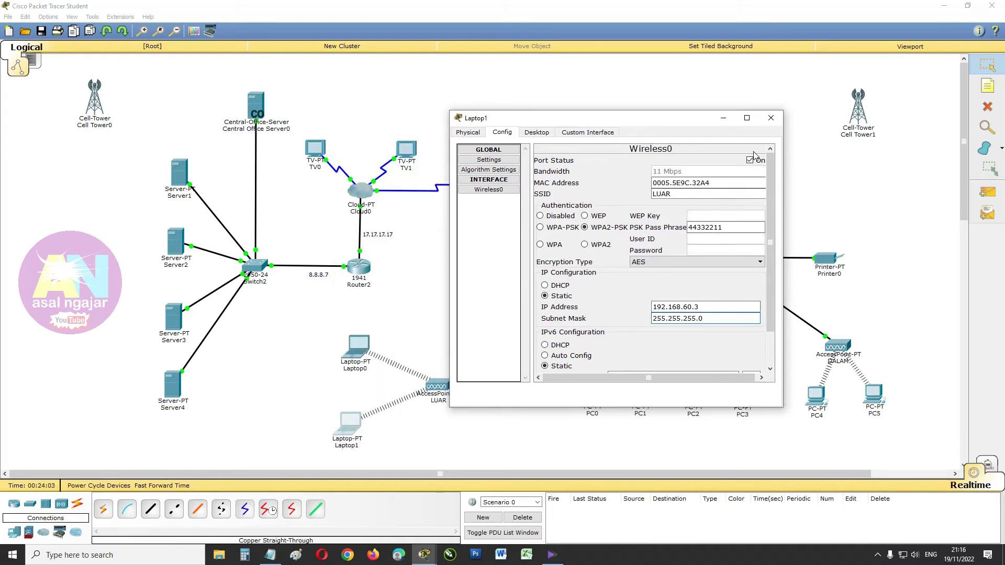
{"action": "left_click", "coordinate": [771, 117]}
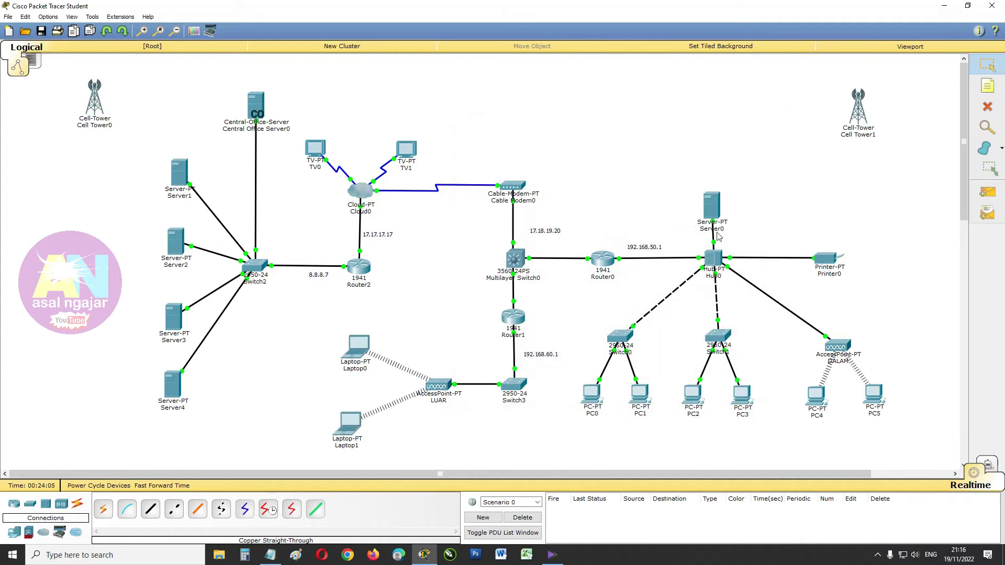
Step: Rename Laptop0 as ADE and Laptop1 as ADI in the topology
{"action": "mouse_move", "coordinate": [432, 398]}
{"action": "left_click", "coordinate": [366, 369]}
{"action": "left_click_drag", "start_coordinate": [368, 370], "coordinate": [311, 371]}
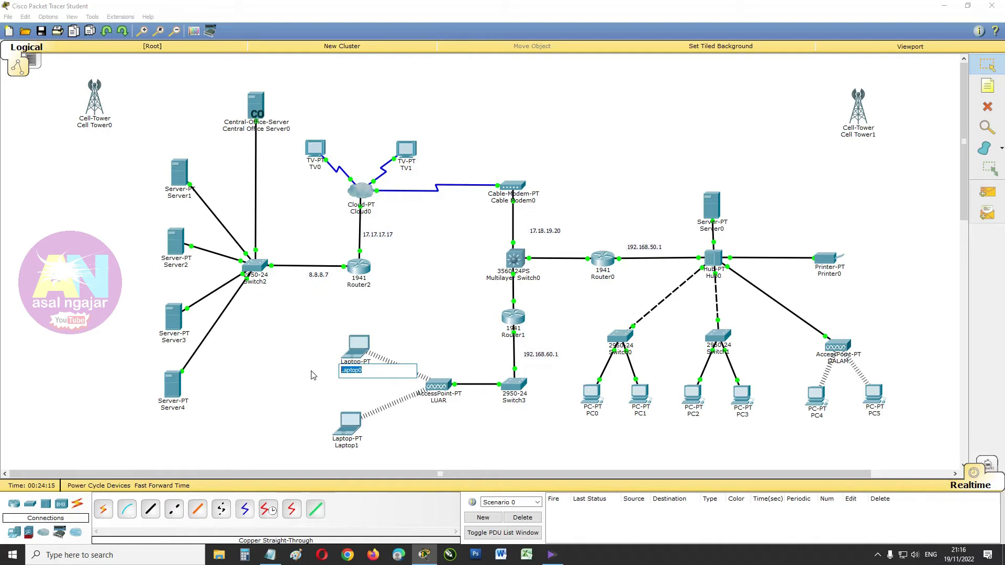
{"action": "type", "text": "ADE"}
{"action": "left_click", "coordinate": [346, 445]}
{"action": "left_click_drag", "start_coordinate": [355, 446], "coordinate": [311, 446]}
{"action": "type", "text": "ADI"}
{"action": "left_click", "coordinate": [481, 459]}
Step: Rename PC0 as DEDE and PC1 as DIDI in the topology
{"action": "left_click", "coordinate": [587, 416]}
{"action": "left_click_drag", "start_coordinate": [588, 415], "coordinate": [564, 412]}
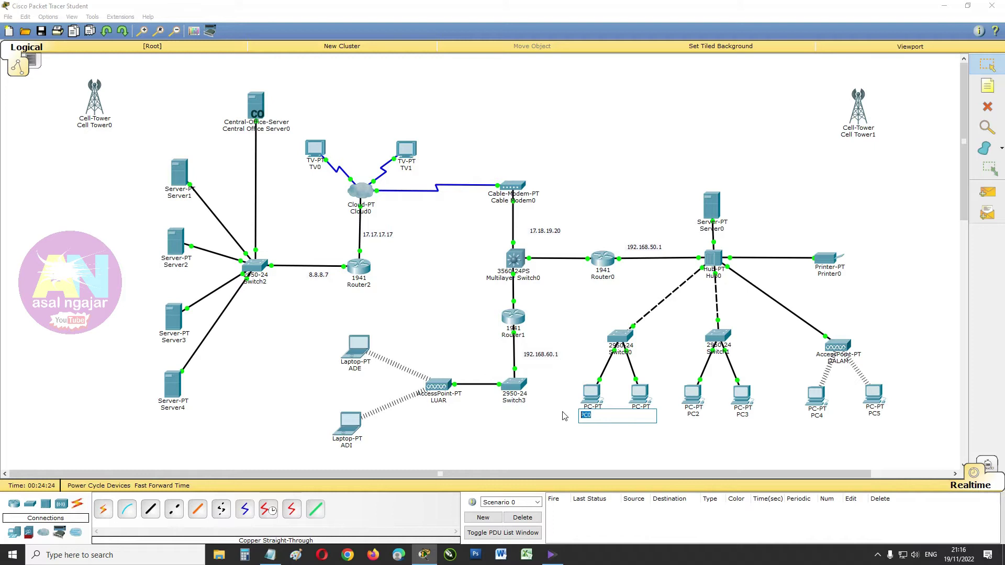
{"action": "type", "text": "DEDE"}
{"action": "left_click", "coordinate": [666, 448]}
{"action": "left_click", "coordinate": [648, 414]}
{"action": "type", "text": "DIDI"}
{"action": "left_click", "coordinate": [622, 441]}
Step: Rename PC2 as DODO and PC3 as DADA in the topology
{"action": "left_click", "coordinate": [692, 416]}
{"action": "double_click", "coordinate": [692, 416]}
{"action": "type", "text": "DO"}
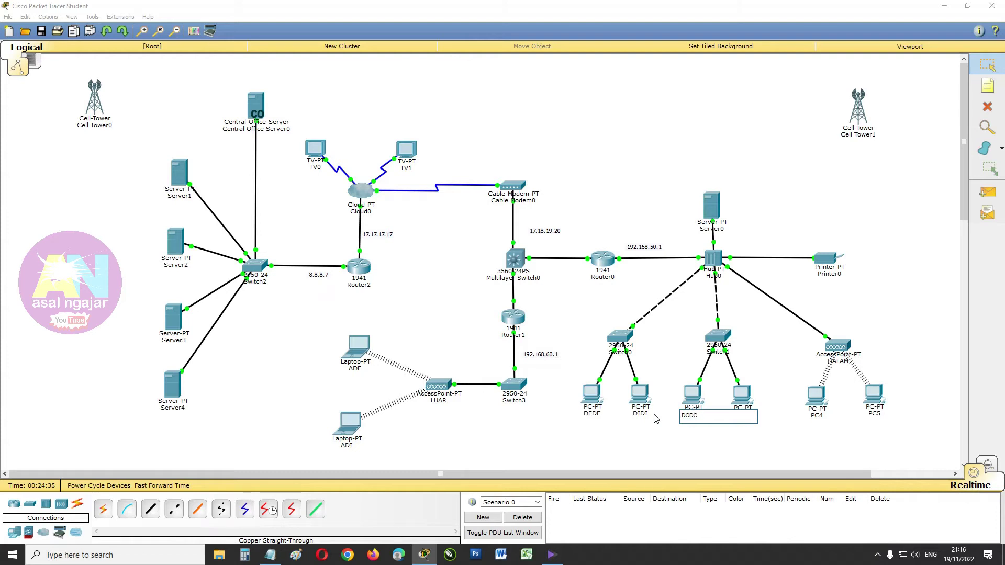
{"action": "left_click", "coordinate": [667, 448]}
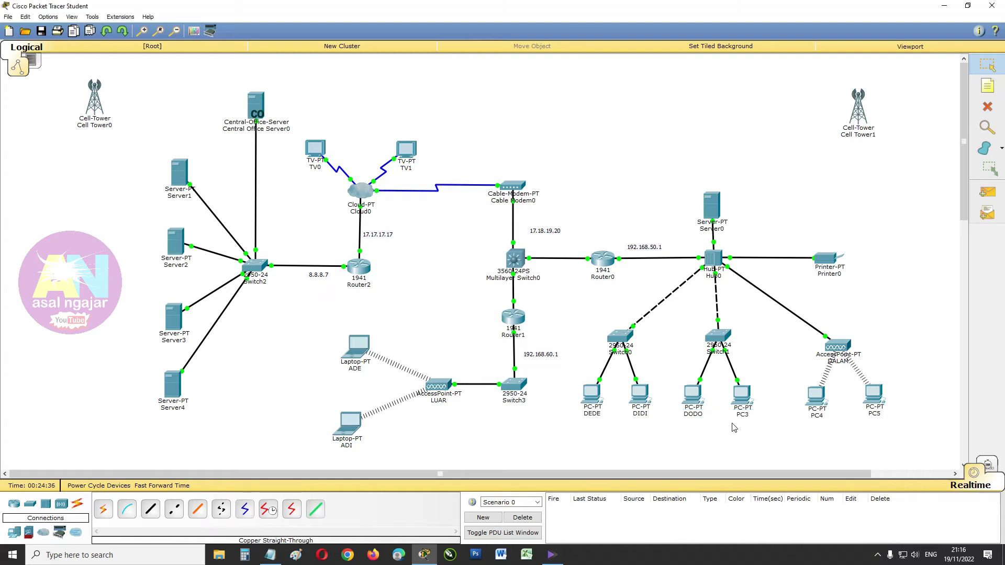
{"action": "left_click", "coordinate": [746, 416]}
{"action": "double_click", "coordinate": [746, 415]}
{"action": "type", "text": "DADA"}
{"action": "left_click", "coordinate": [708, 448]}
Step: Rename PC4 as REI and PC5 as ROY in the topology
{"action": "left_click", "coordinate": [821, 417]}
{"action": "double_click", "coordinate": [822, 417]}
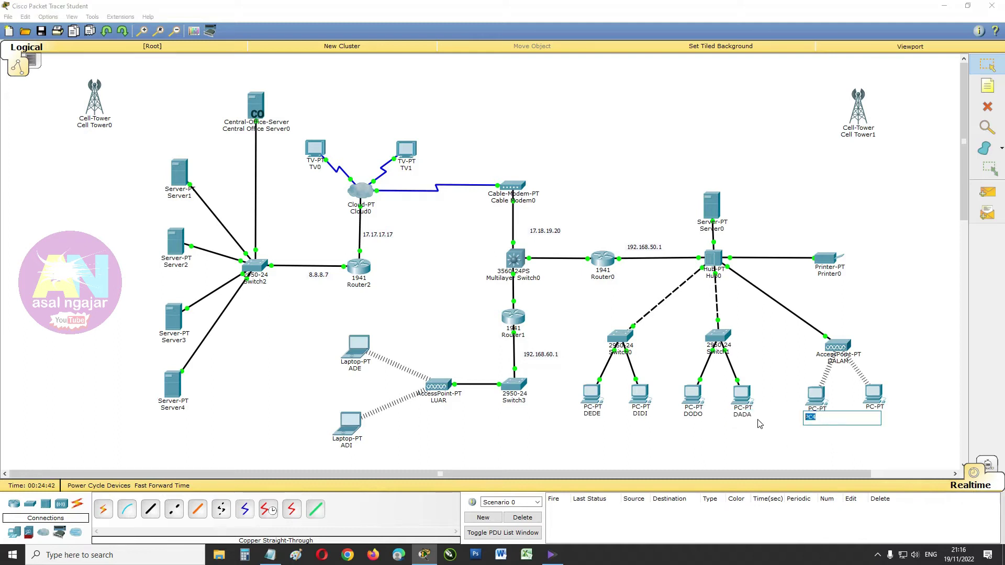
{"action": "type", "text": "REI"}
{"action": "key", "text": "Return"}
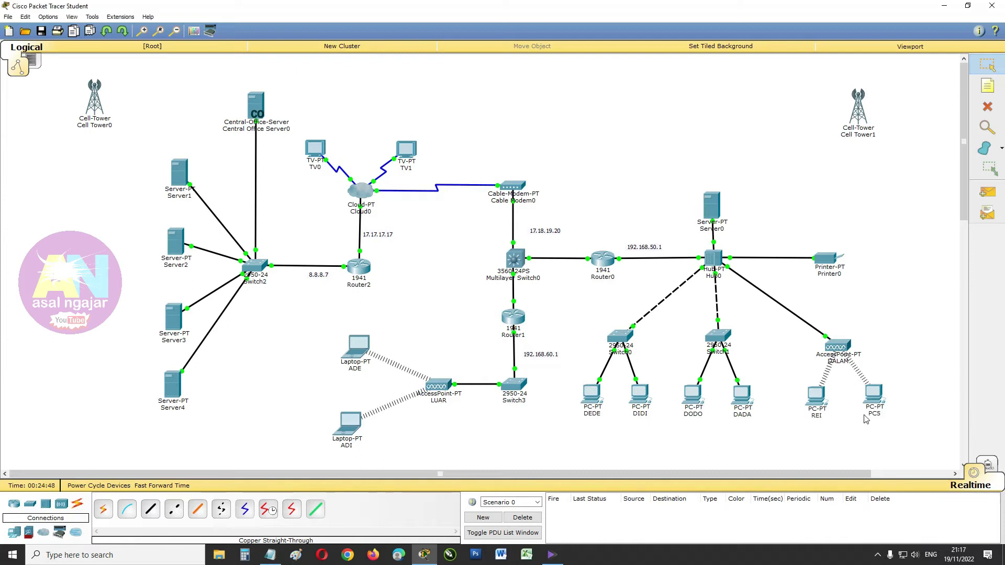
{"action": "left_click", "coordinate": [873, 416]}
{"action": "type", "text": "ROY"}
{"action": "key", "text": "Return"}
Step: Rename Server1 as DNS and Server2 as WEB in the topology
{"action": "mouse_move", "coordinate": [828, 417]}
{"action": "left_click", "coordinate": [180, 196]}
{"action": "type", "text": "DNS"}
{"action": "key", "text": "Return"}
{"action": "left_click", "coordinate": [178, 266]}
{"action": "type", "text": "WE"}
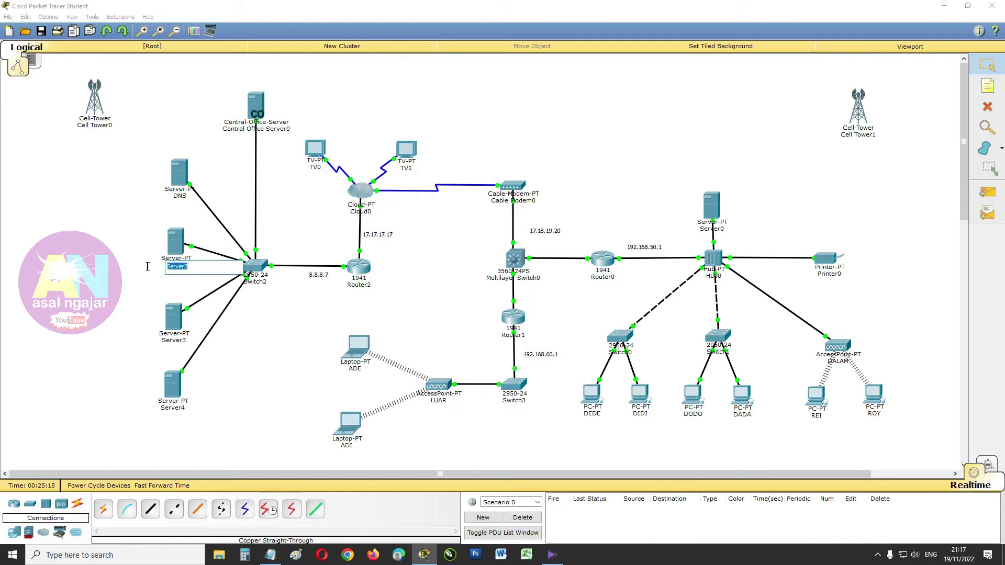
{"action": "type", "text": "B"}
{"action": "key", "text": "Return"}
Step: Rename Server3 as EMAIL and Server4 as DHCP in the topology
{"action": "left_click", "coordinate": [179, 341]}
{"action": "type", "text": "EMAU"}
{"action": "key", "text": "BackSpace"}
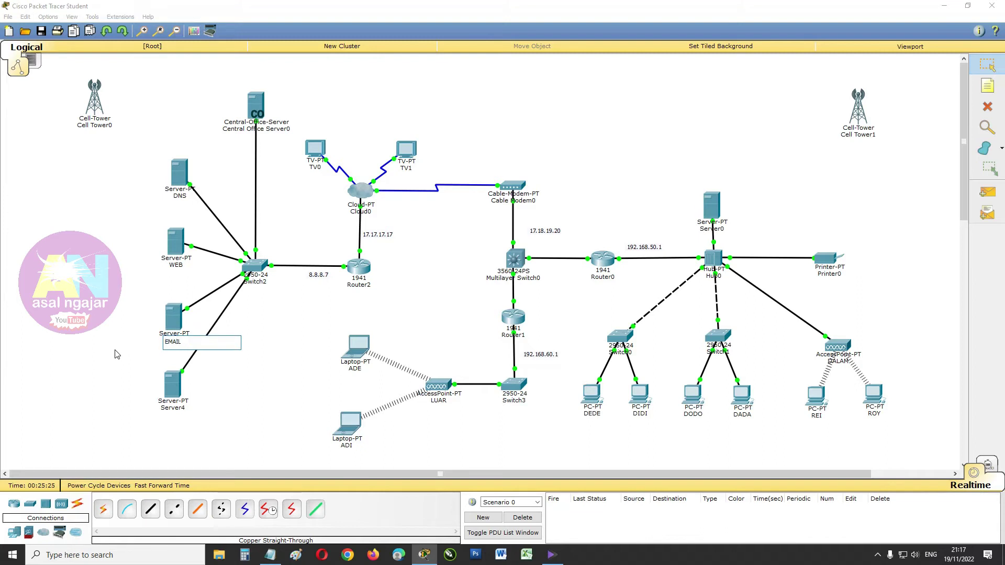
{"action": "key", "text": "Return"}
{"action": "left_click", "coordinate": [179, 410]}
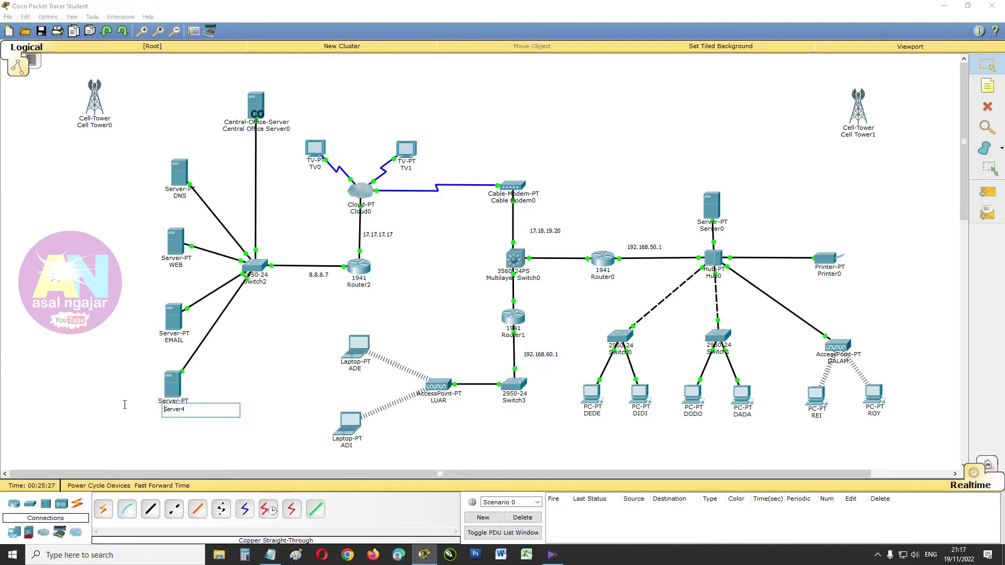
{"action": "double_click", "coordinate": [176, 410]}
{"action": "type", "text": "DHCP"}
{"action": "key", "text": "Return"}
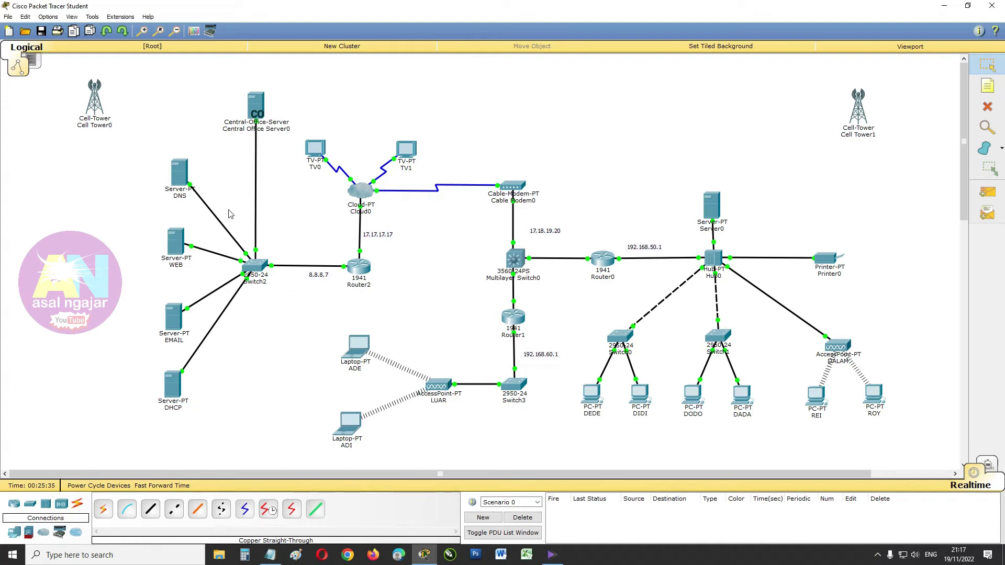
Step: Place the note 8.8.8.8 below the DNS server and the note 8.8.8.9 below the WEB server
{"action": "left_click", "coordinate": [987, 85]}
{"action": "left_click", "coordinate": [168, 204]}
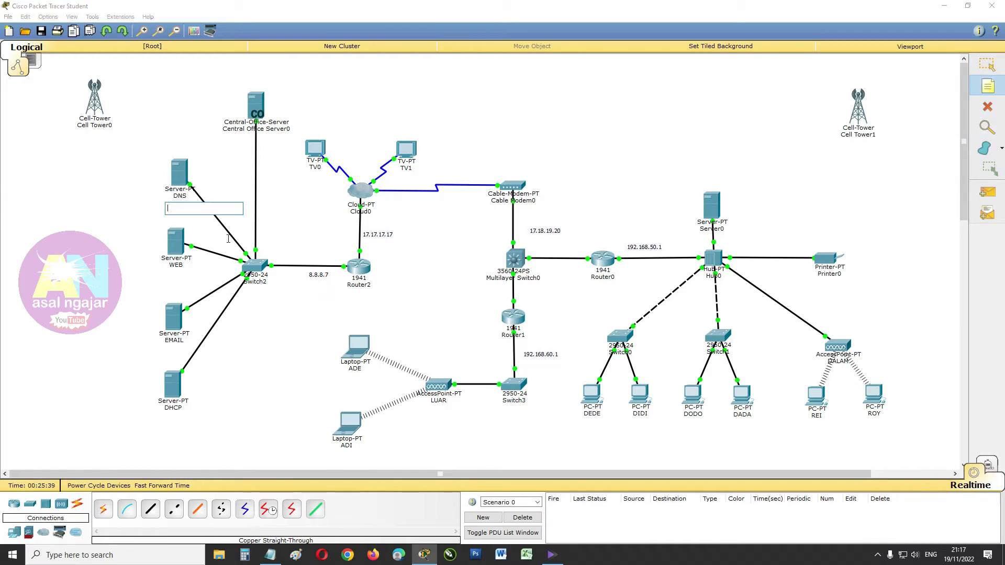
{"action": "type", "text": "8.8.8.8"}
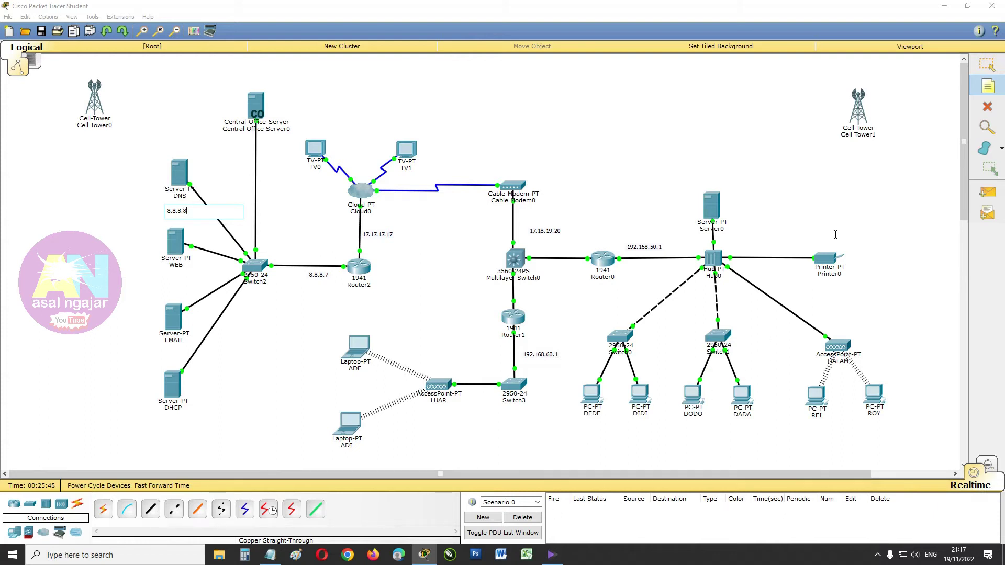
{"action": "left_click", "coordinate": [160, 278]}
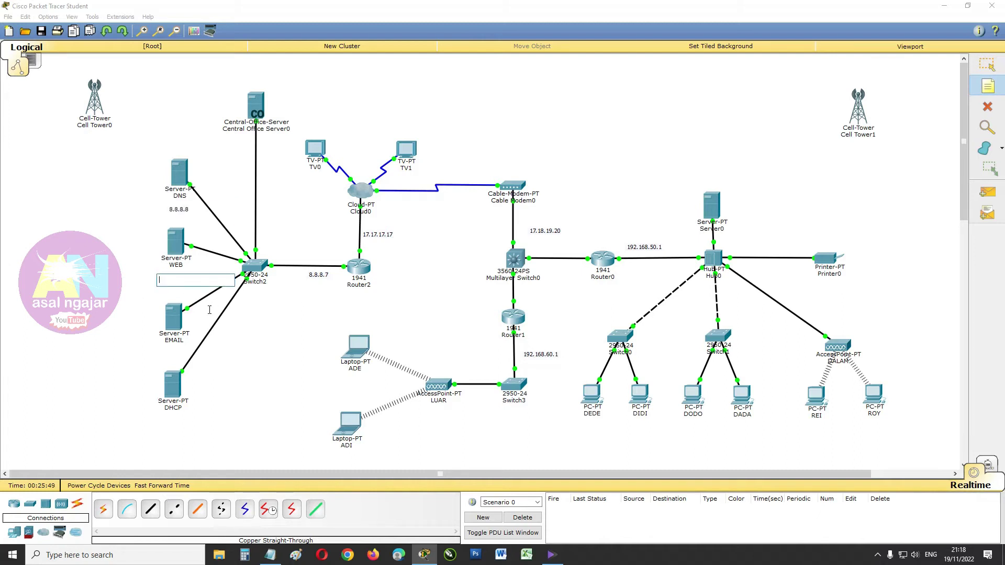
{"action": "type", "text": "8.8.8.9"}
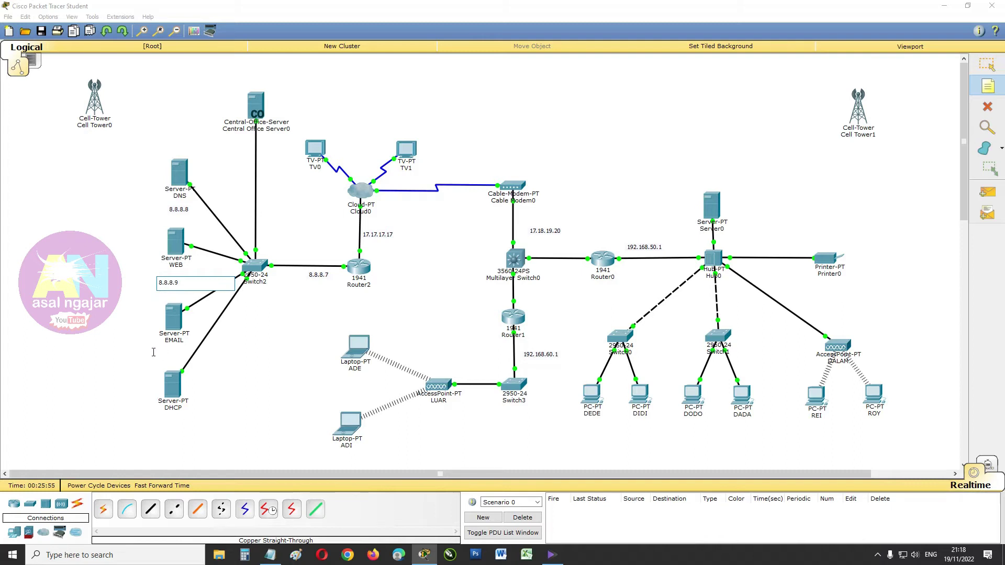
Step: Place the note 8.8.8.10 below the EMAIL server and the note 8.8.8.11 below the DHCP server
{"action": "left_click", "coordinate": [154, 352]}
{"action": "type", "text": "8.8.8.10"}
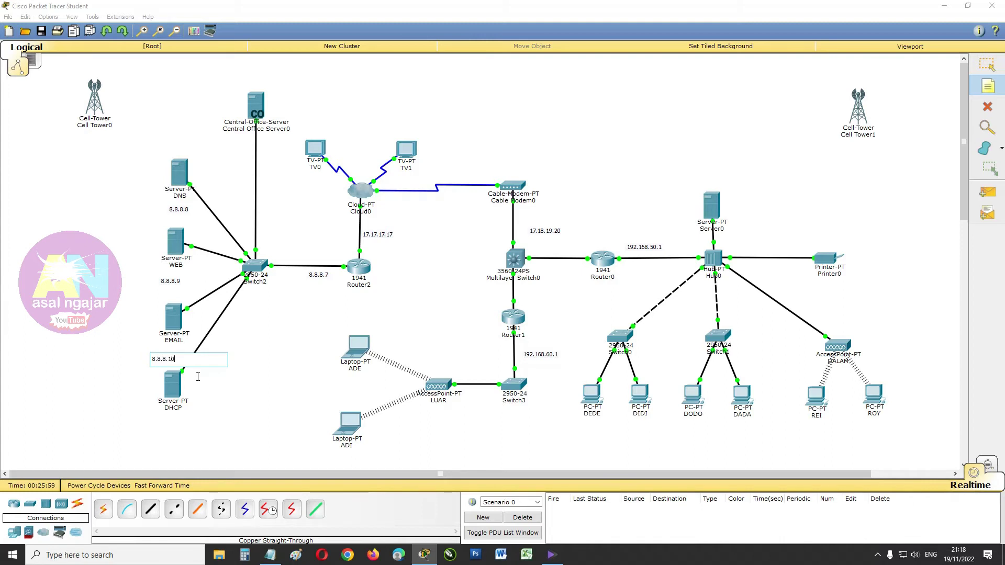
{"action": "left_click", "coordinate": [163, 420]}
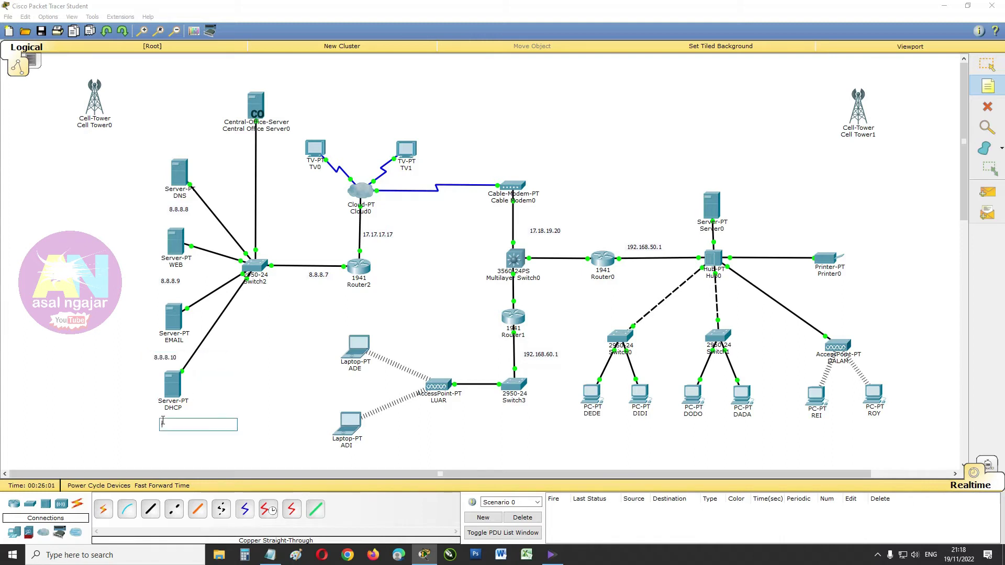
{"action": "type", "text": "8.8.8.11"}
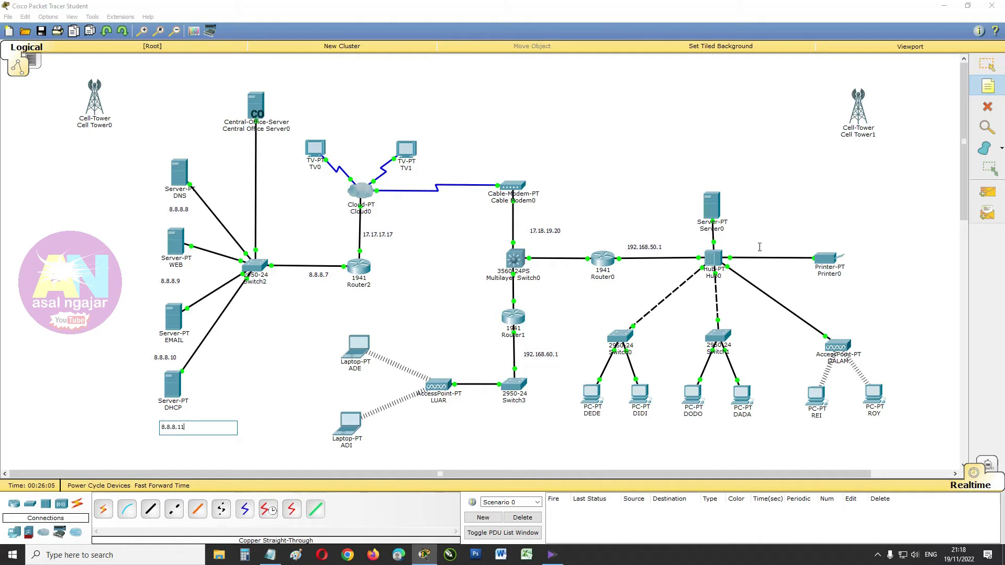
{"action": "left_click", "coordinate": [987, 64]}
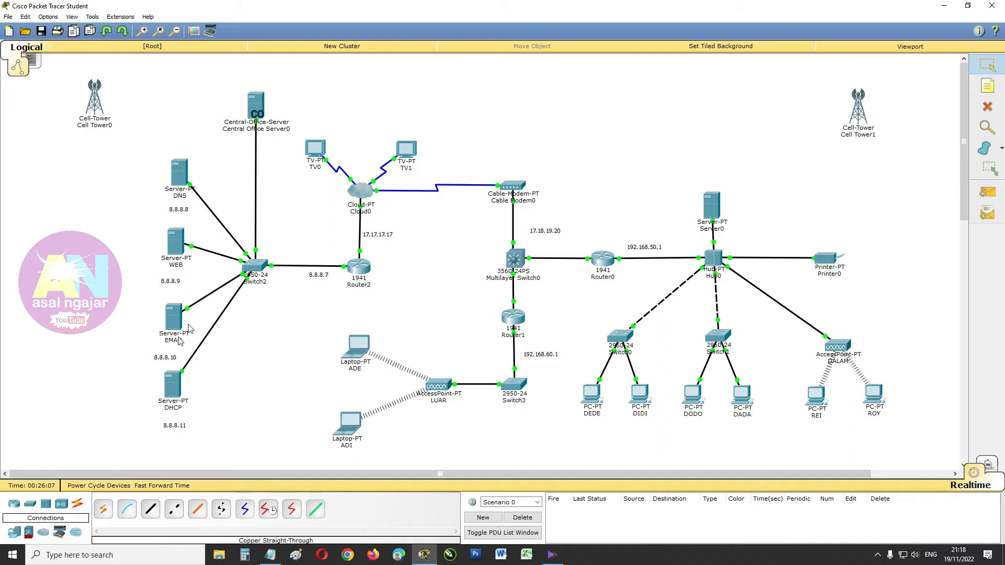
Step: Move the four address notes up so each sits close beneath its server's name
{"action": "left_click_drag", "start_coordinate": [180, 429], "coordinate": [180, 419]}
{"action": "left_click_drag", "start_coordinate": [172, 359], "coordinate": [181, 348]}
{"action": "left_click_drag", "start_coordinate": [176, 285], "coordinate": [183, 278]}
{"action": "left_click_drag", "start_coordinate": [183, 213], "coordinate": [183, 211]}
{"action": "left_click", "coordinate": [187, 219]}
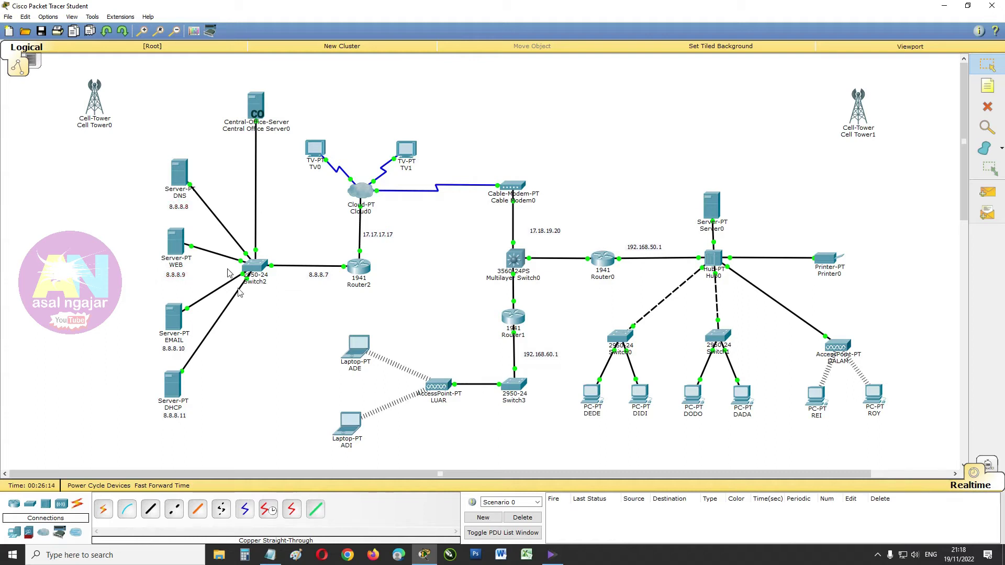
Step: Copy the address 8.8.8.7 from the note between Switch2 and Router2
{"action": "double_click", "coordinate": [319, 275]}
{"action": "double_click", "coordinate": [334, 276]}
{"action": "key", "text": "ctrl+c"}
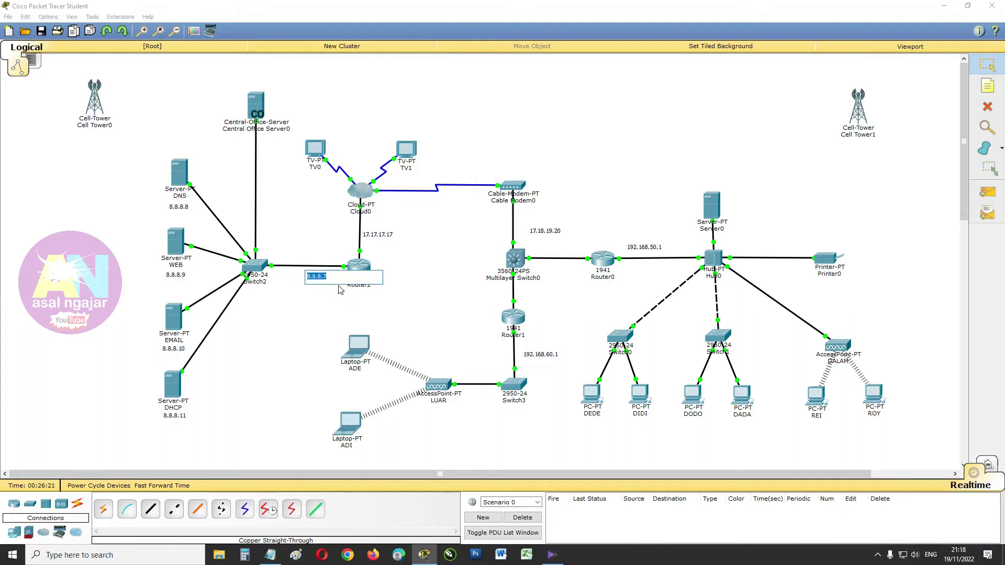
{"action": "left_click", "coordinate": [322, 288]}
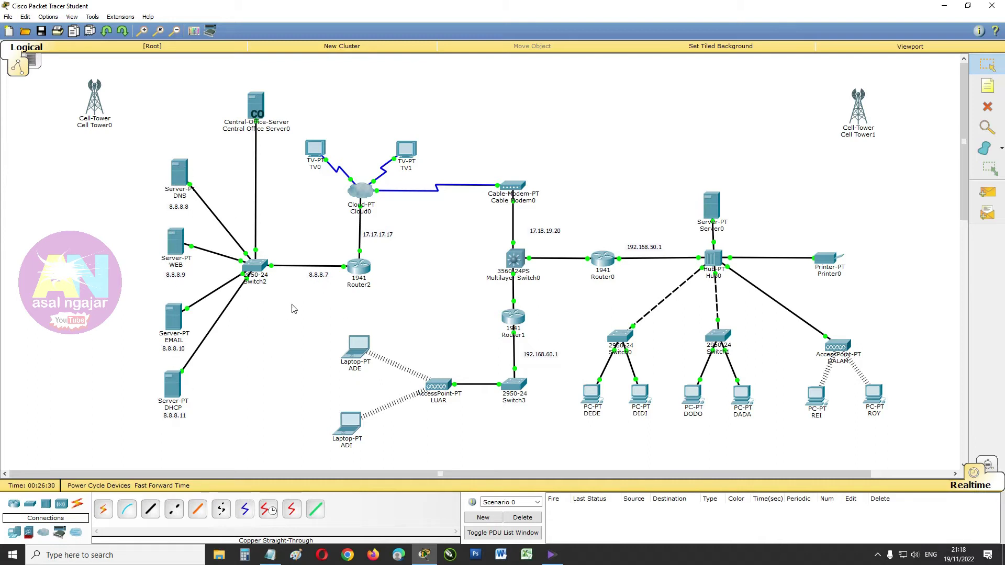
Step: Set the DNS server's static gateway to the copied address 8.8.8.7 and its DNS server address to 8.8.8.8
{"action": "left_click", "coordinate": [177, 184]}
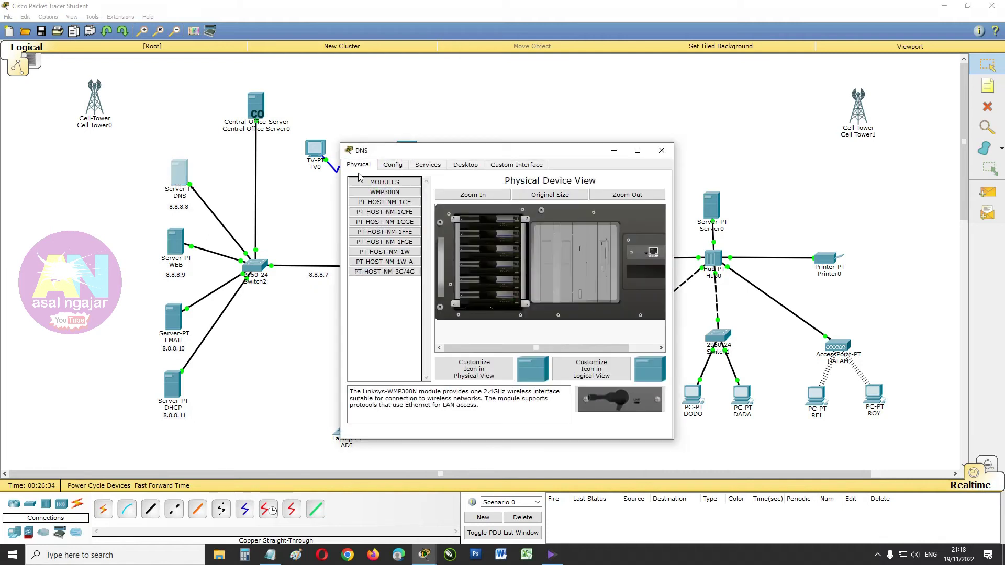
{"action": "left_click", "coordinate": [392, 166]}
{"action": "left_click", "coordinate": [489, 281]}
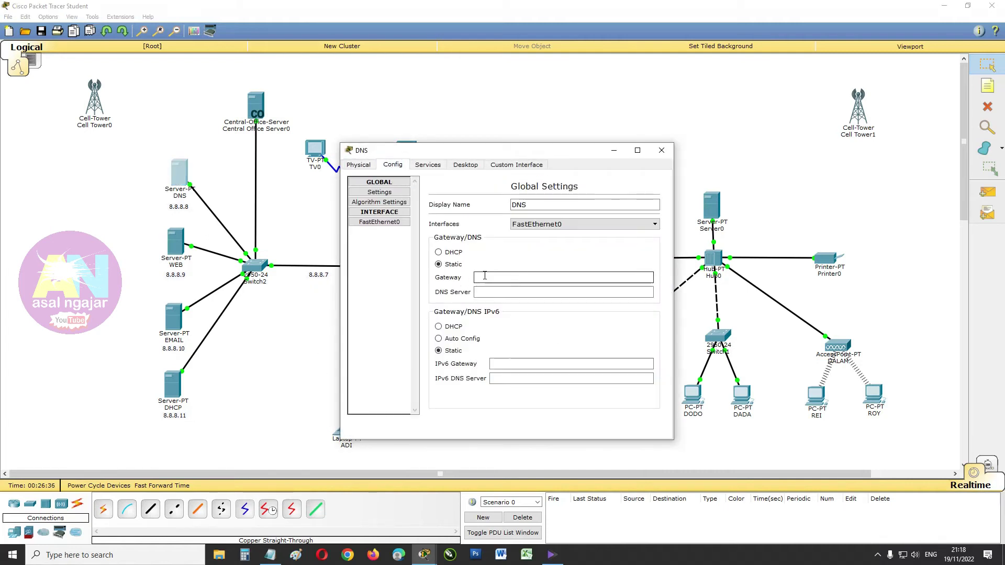
{"action": "key", "text": "ctrl+v"}
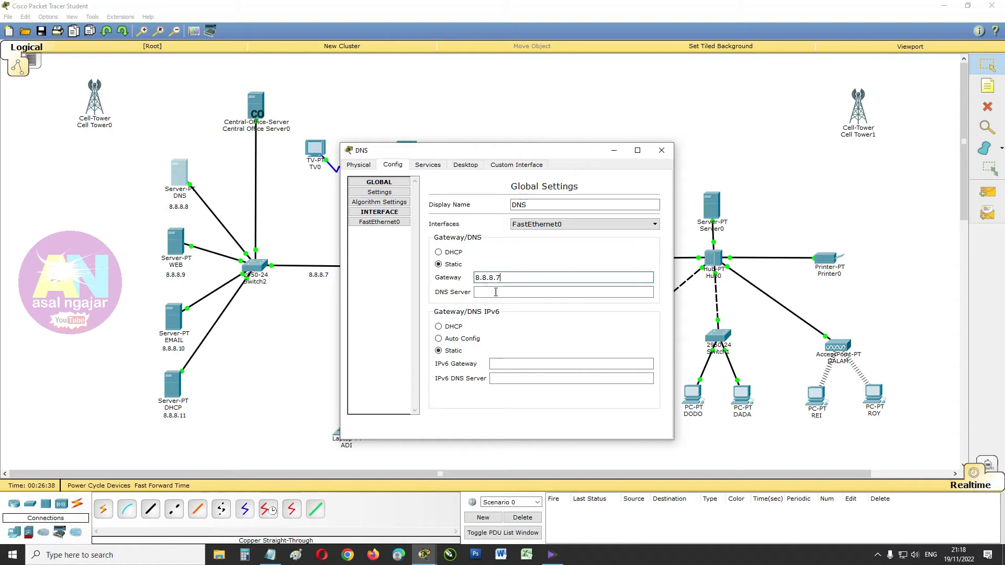
{"action": "left_click", "coordinate": [504, 294]}
{"action": "type", "text": "8.8.8.8"}
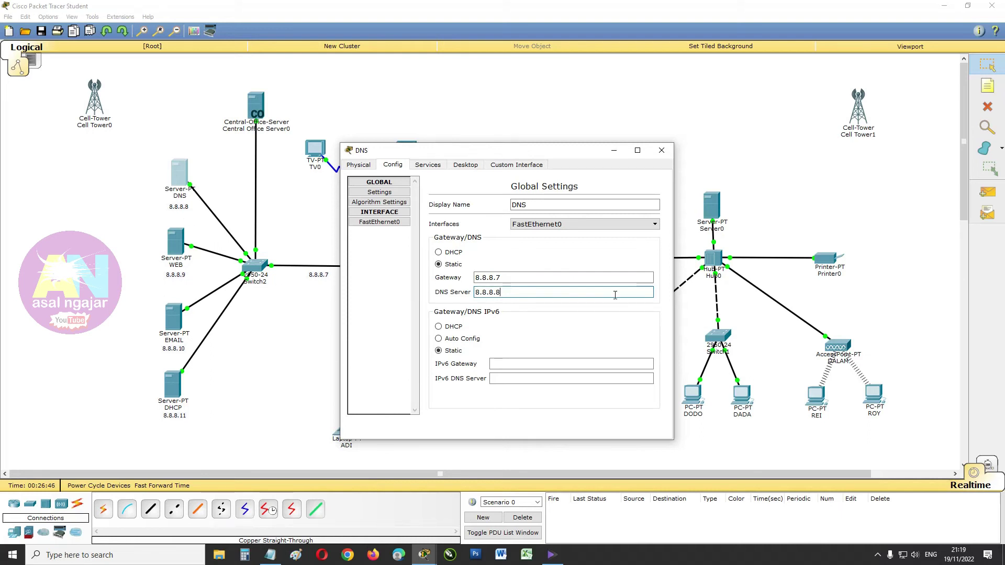
Step: Set the DNS server's FastEthernet0 IP address to 8.8.8.8 and fill in its subnet mask
{"action": "left_click", "coordinate": [390, 223]}
{"action": "left_click", "coordinate": [587, 271]}
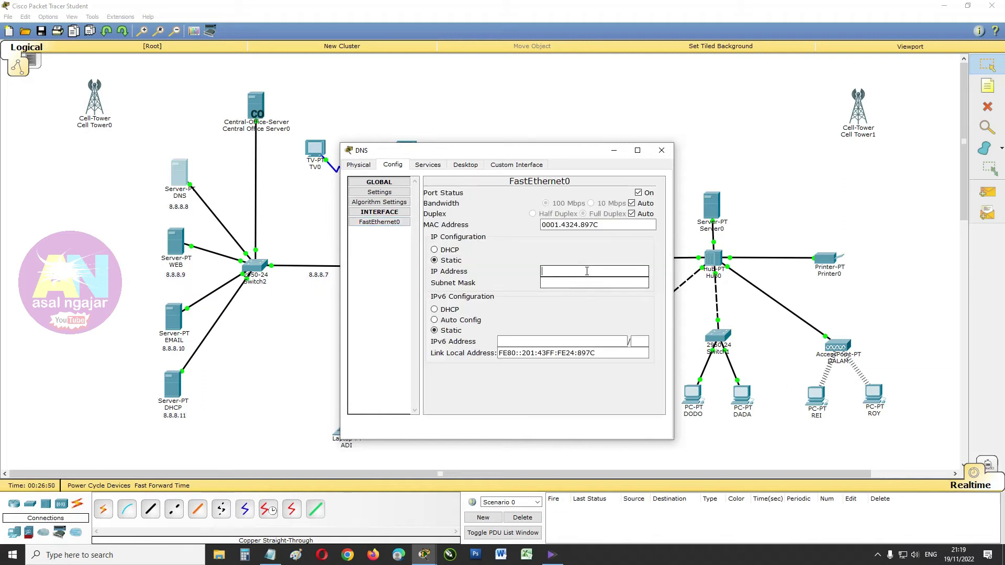
{"action": "type", "text": "8.8.8.8"}
{"action": "left_click", "coordinate": [585, 283]}
{"action": "left_click", "coordinate": [433, 166]}
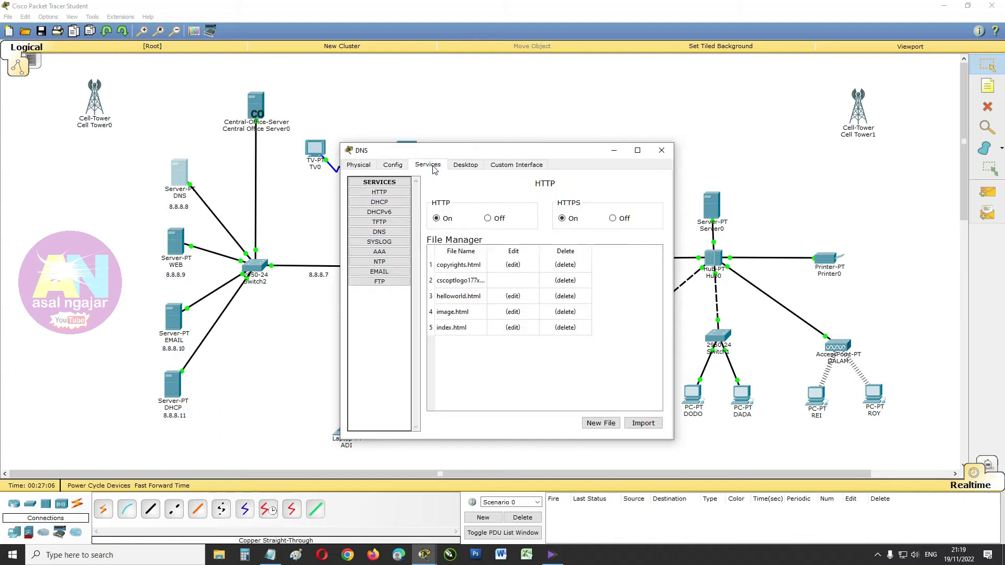
{"action": "left_click", "coordinate": [383, 232]}
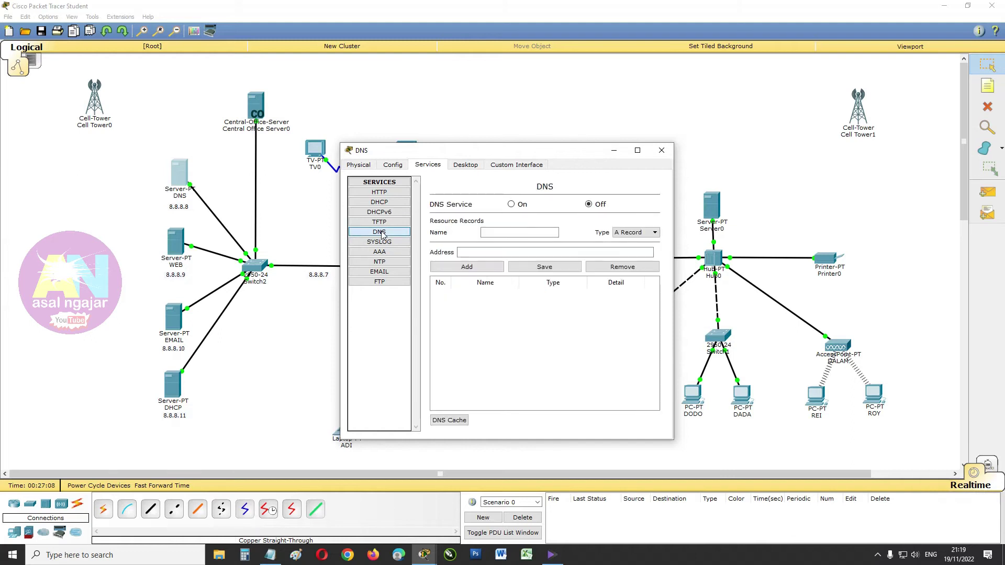
{"action": "left_click", "coordinate": [510, 205]}
{"action": "left_click", "coordinate": [500, 232]}
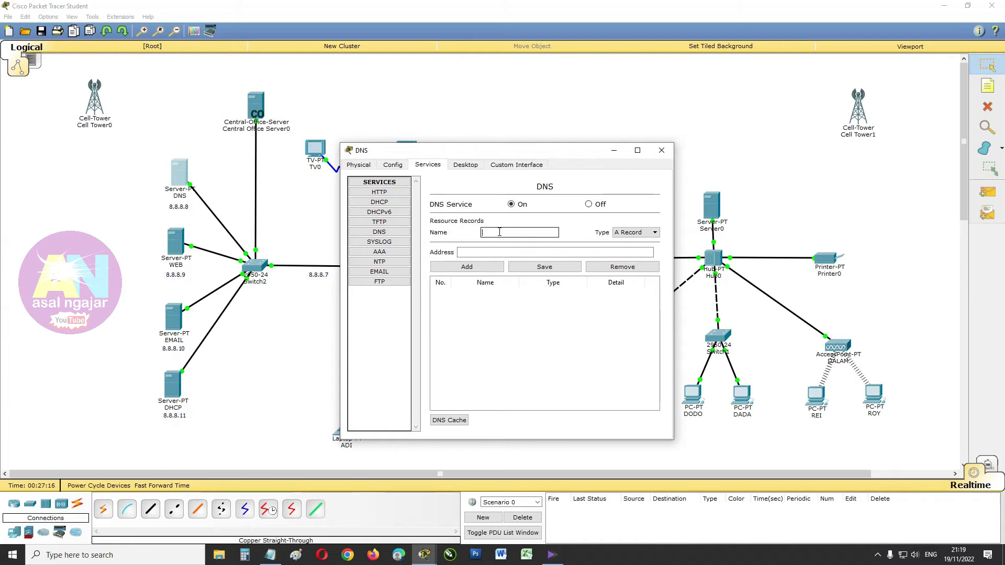
{"action": "type", "text": "www.gilamaya.com"}
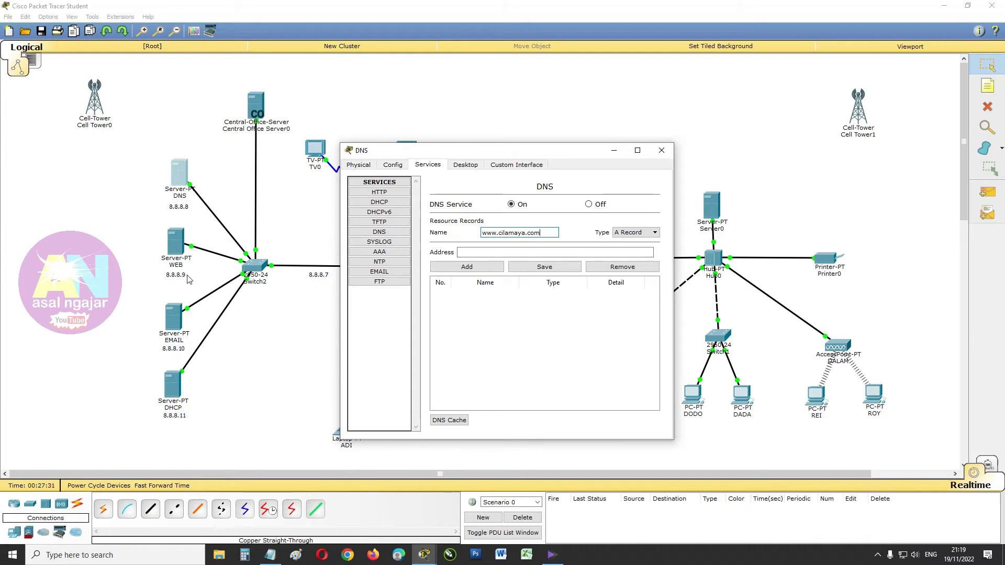
{"action": "left_click", "coordinate": [484, 253]}
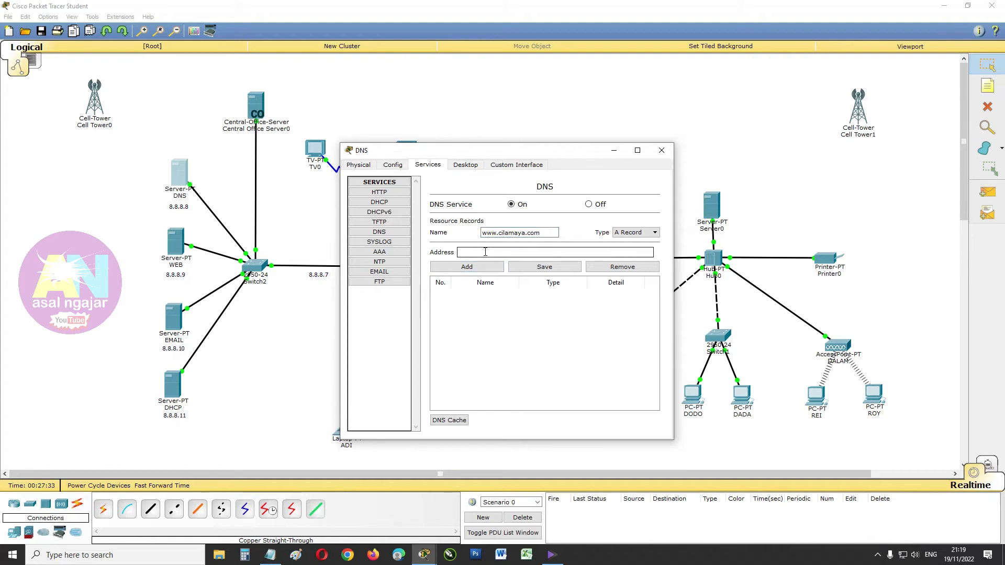
{"action": "type", "text": "8.8.8.9"}
{"action": "left_click", "coordinate": [491, 268]}
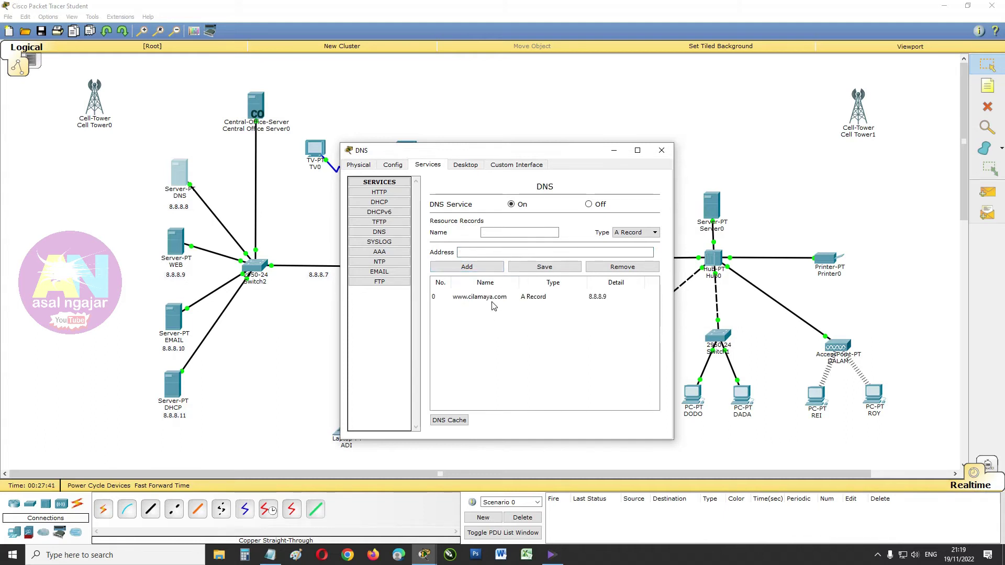
Step: Add a DNS A record for cilamaya.com with address 8.8.8.10
{"action": "left_click", "coordinate": [536, 235]}
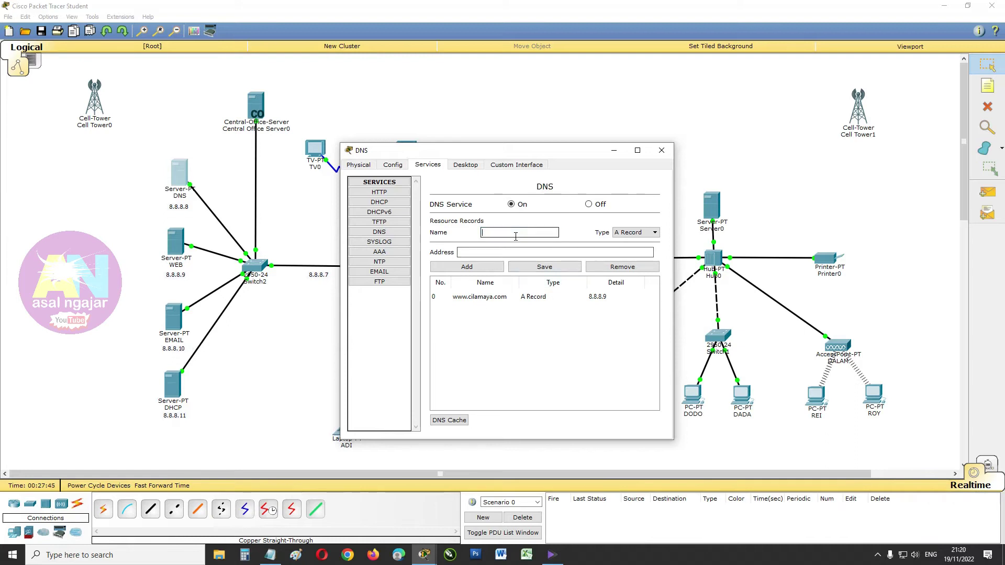
{"action": "type", "text": "cilamaya"}
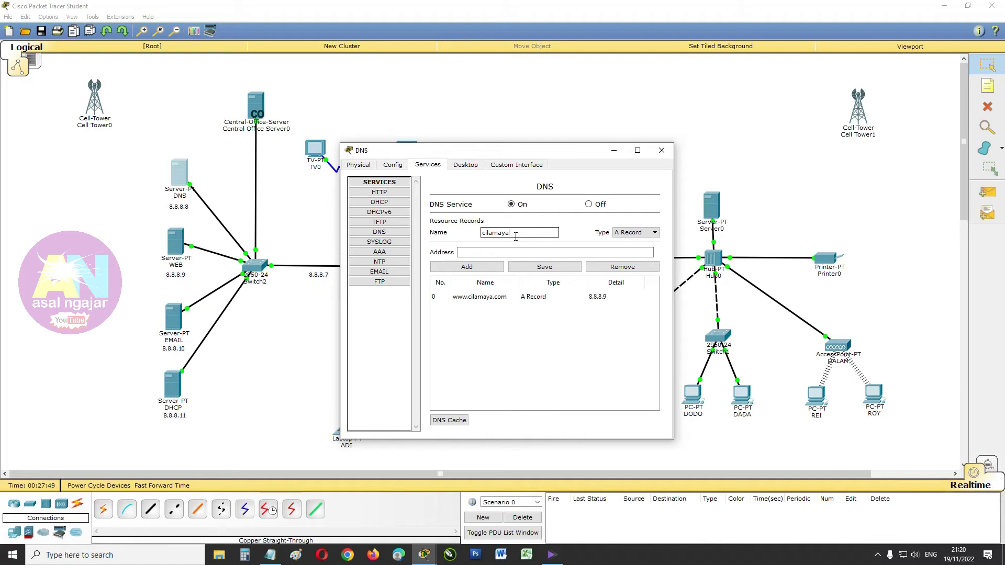
{"action": "type", "text": ".com"}
{"action": "left_click", "coordinate": [502, 251]}
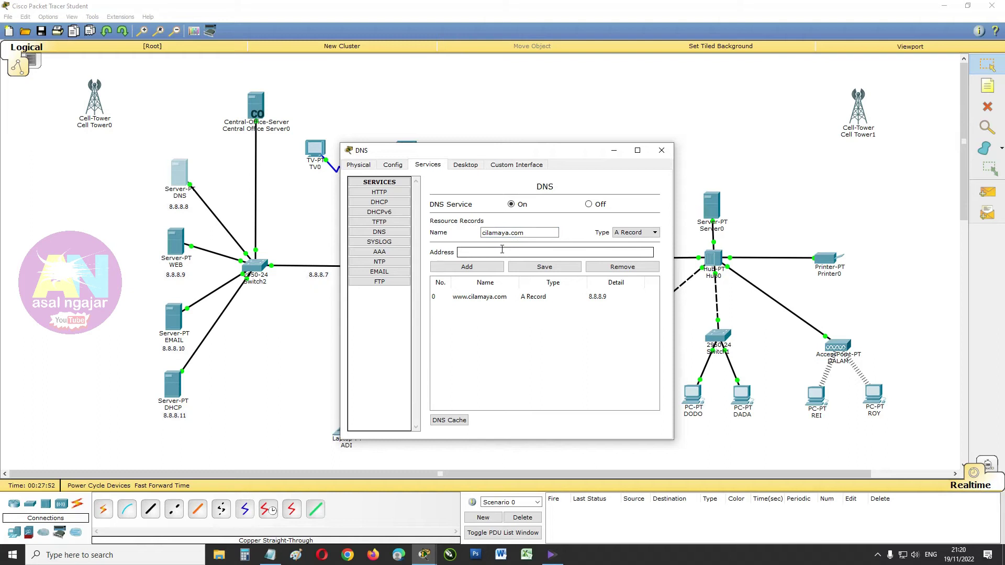
{"action": "type", "text": "8.8.8.10"}
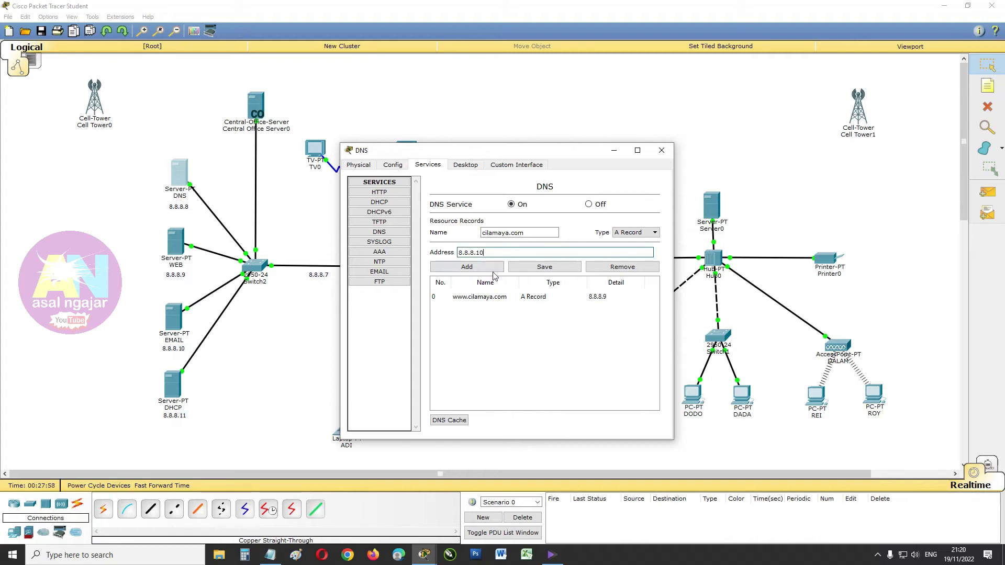
{"action": "left_click", "coordinate": [493, 268]}
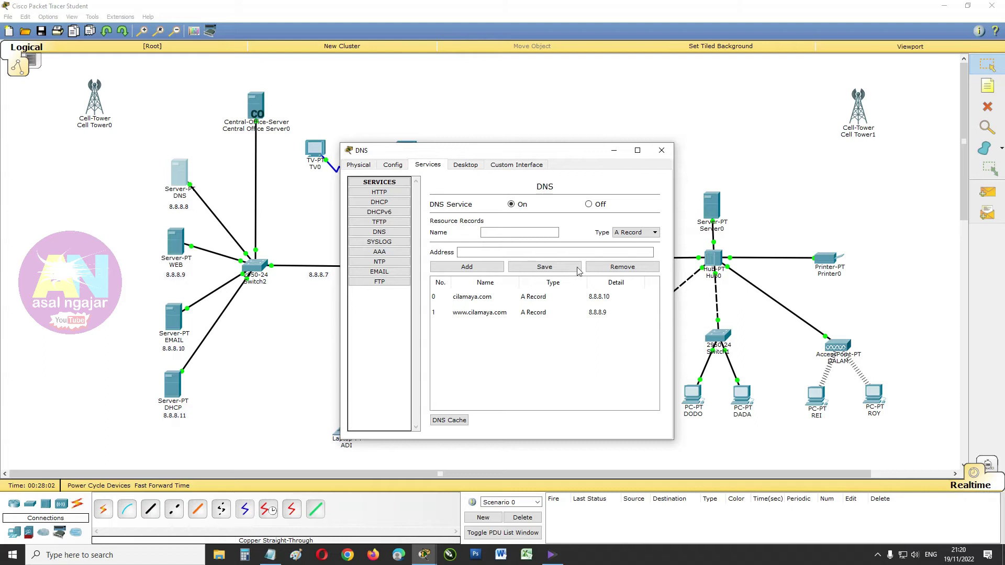
Step: Set the WEB server's static gateway to 8.8.8.7 and its DNS server address to 8.8.8.8
{"action": "left_click", "coordinate": [660, 153]}
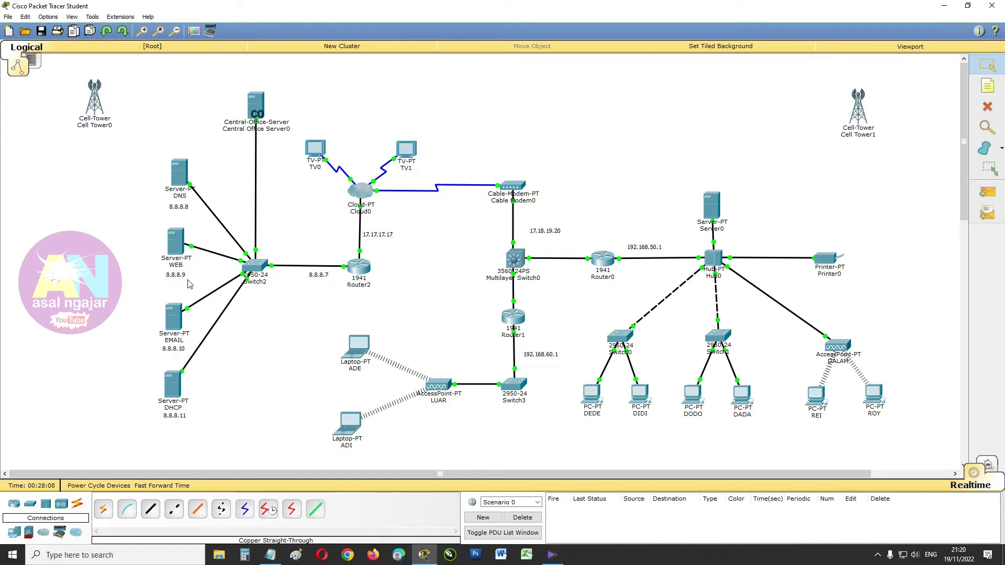
{"action": "left_click", "coordinate": [180, 249]}
{"action": "left_click", "coordinate": [392, 166]}
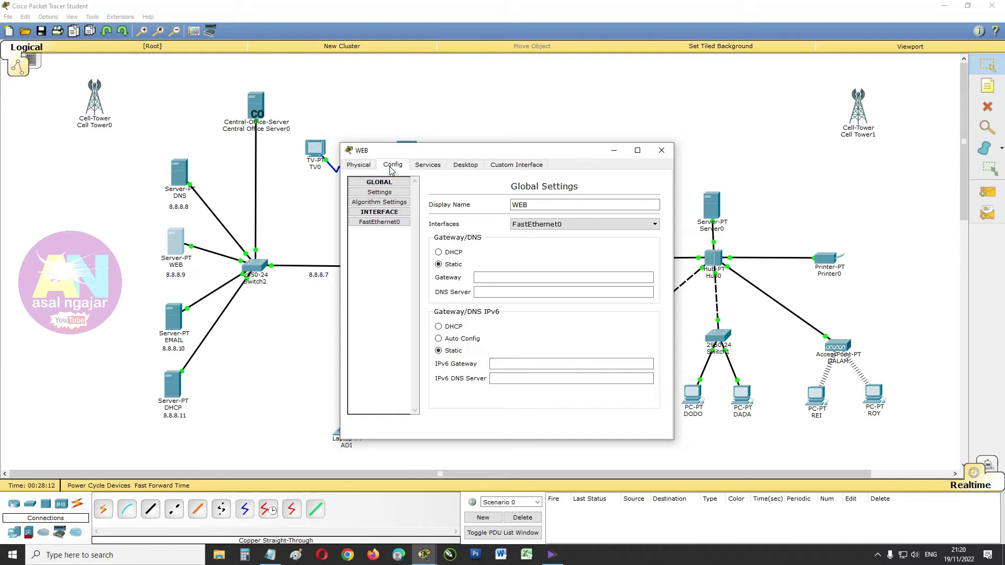
{"action": "left_click", "coordinate": [509, 277]}
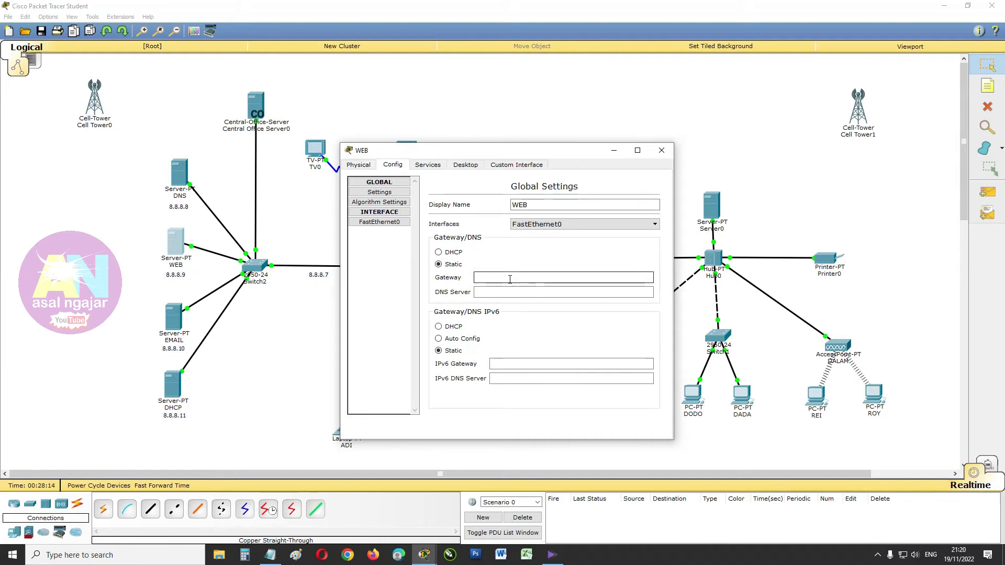
{"action": "type", "text": "8.8.8.7"}
{"action": "left_click", "coordinate": [505, 291]}
{"action": "type", "text": "8."}
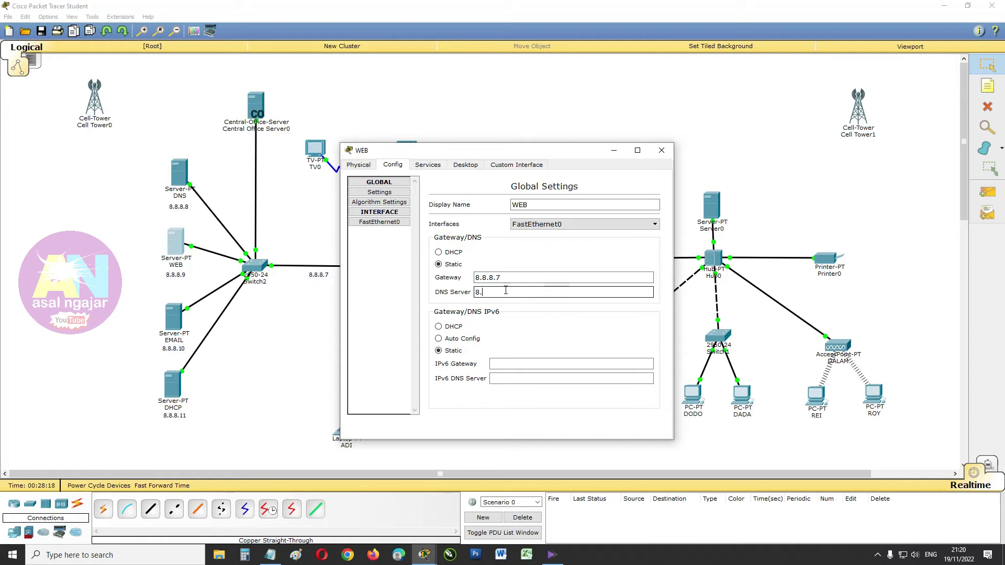
{"action": "type", "text": "8.8.8"}
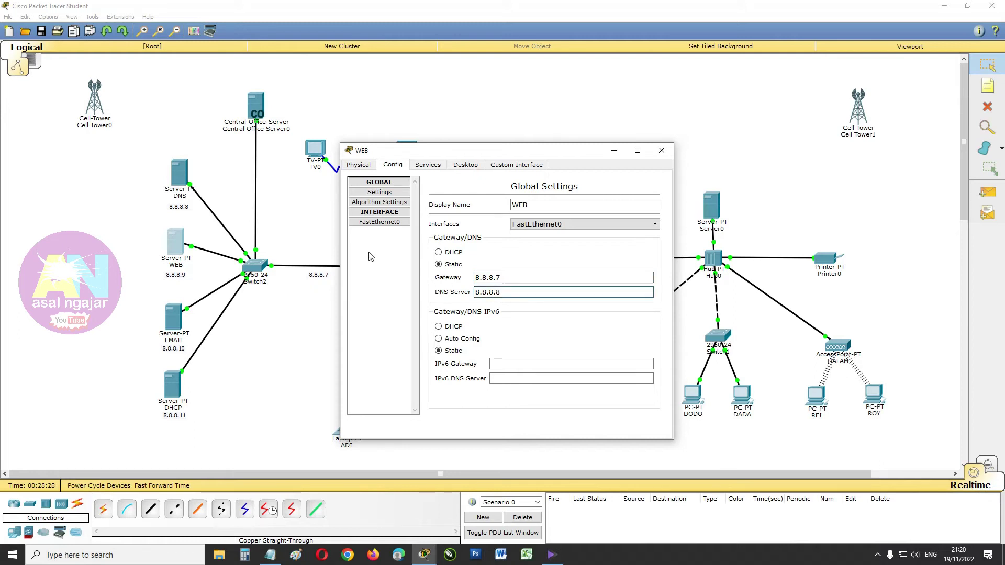
Step: Set the WEB server's FastEthernet0 IP address to 8.8.8.9 and fill in subnet mask 255.0.0.0
{"action": "left_click", "coordinate": [371, 224]}
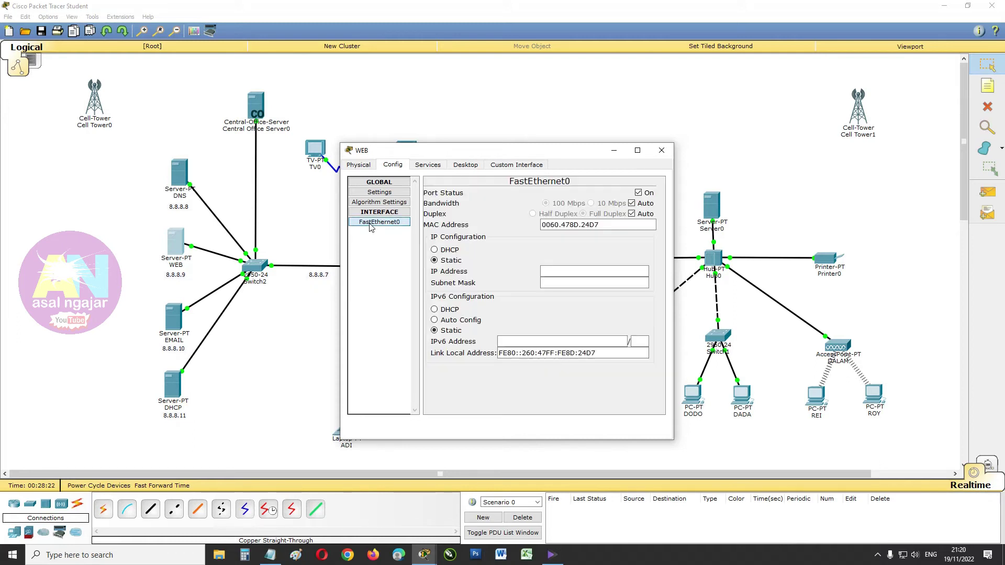
{"action": "left_click", "coordinate": [578, 271]}
{"action": "type", "text": "8.8.8."}
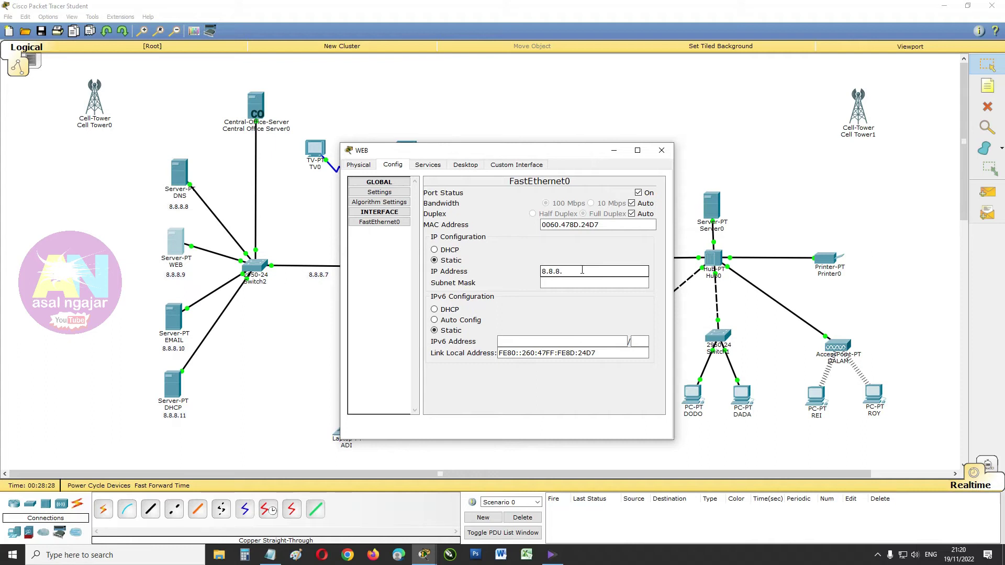
{"action": "type", "text": "79"}
{"action": "key", "text": "Tab"}
{"action": "left_click", "coordinate": [576, 283]}
{"action": "left_click", "coordinate": [379, 192]}
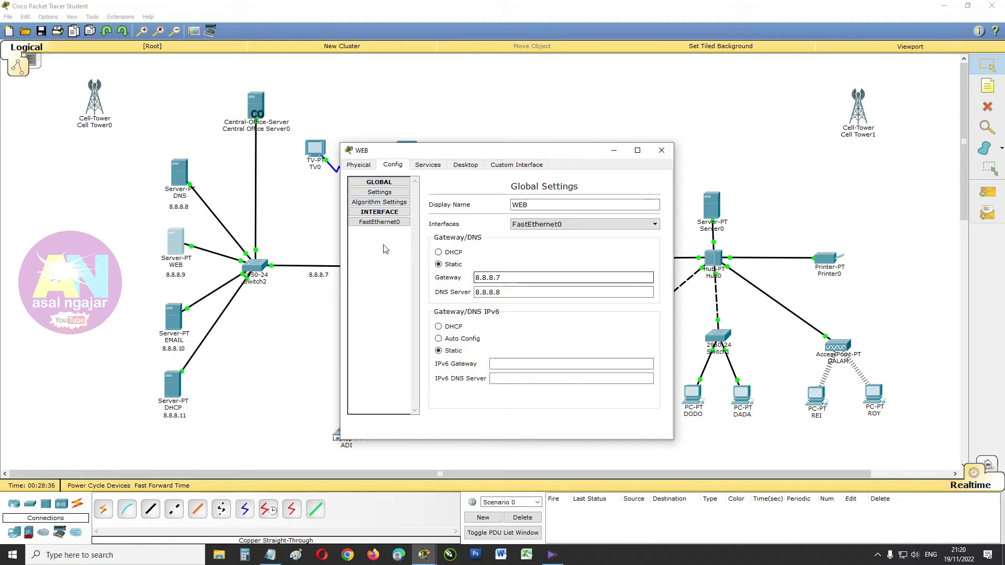
{"action": "left_click", "coordinate": [388, 223]}
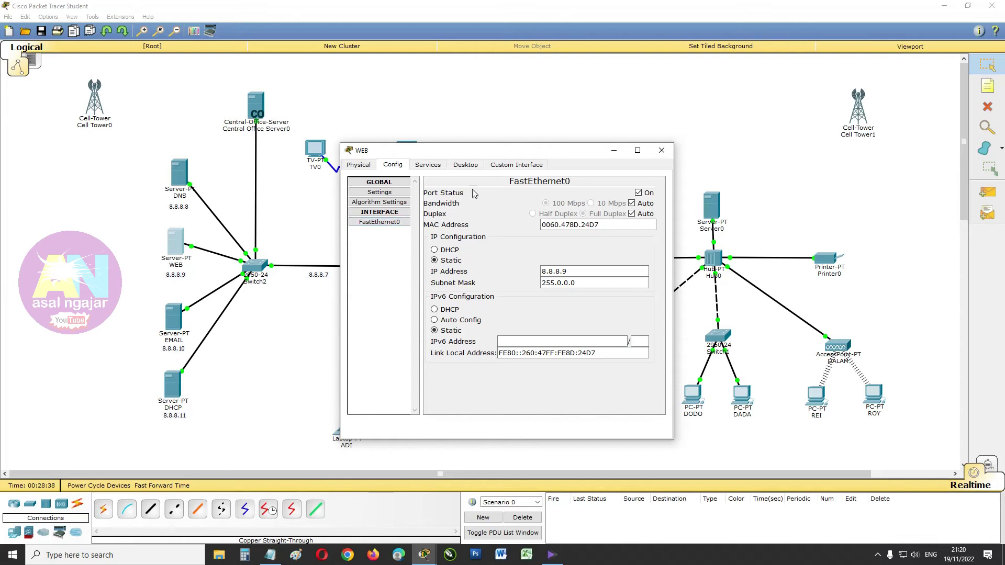
Step: Open the WEB server's index.html for editing and replace its heading text with "KOTA CILAMAYA"
{"action": "left_click", "coordinate": [434, 166]}
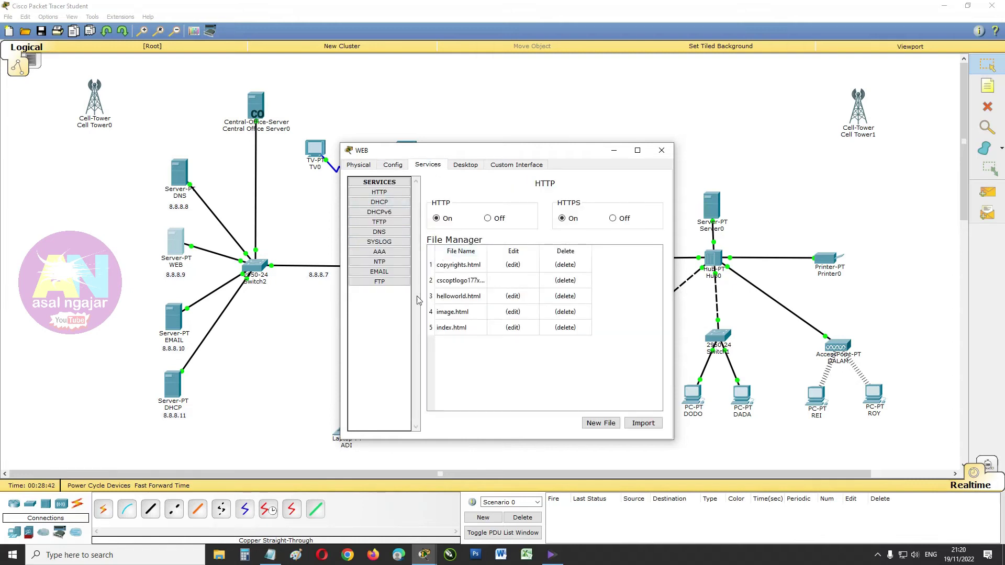
{"action": "left_click", "coordinate": [514, 329]}
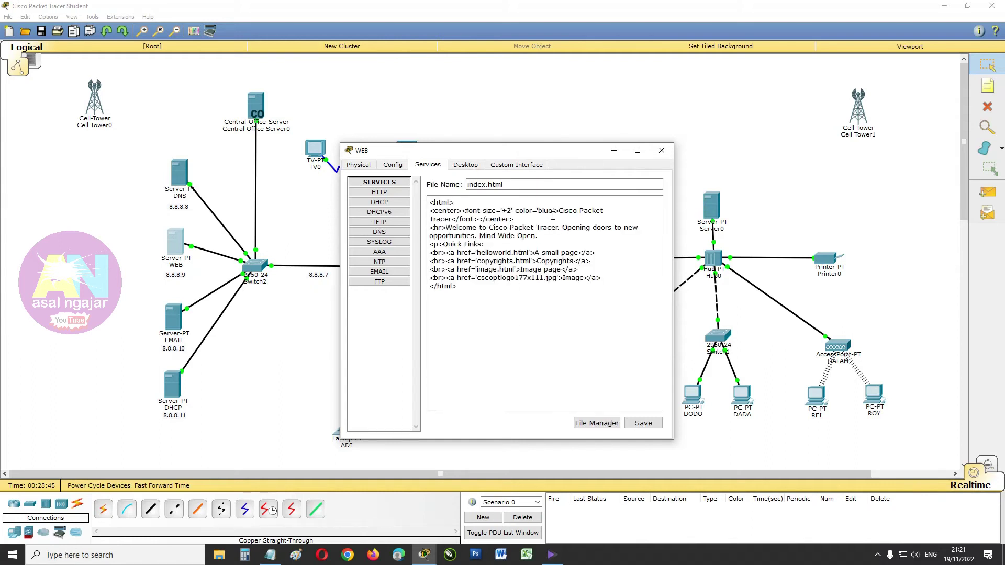
{"action": "left_click_drag", "start_coordinate": [558, 211], "coordinate": [451, 220]}
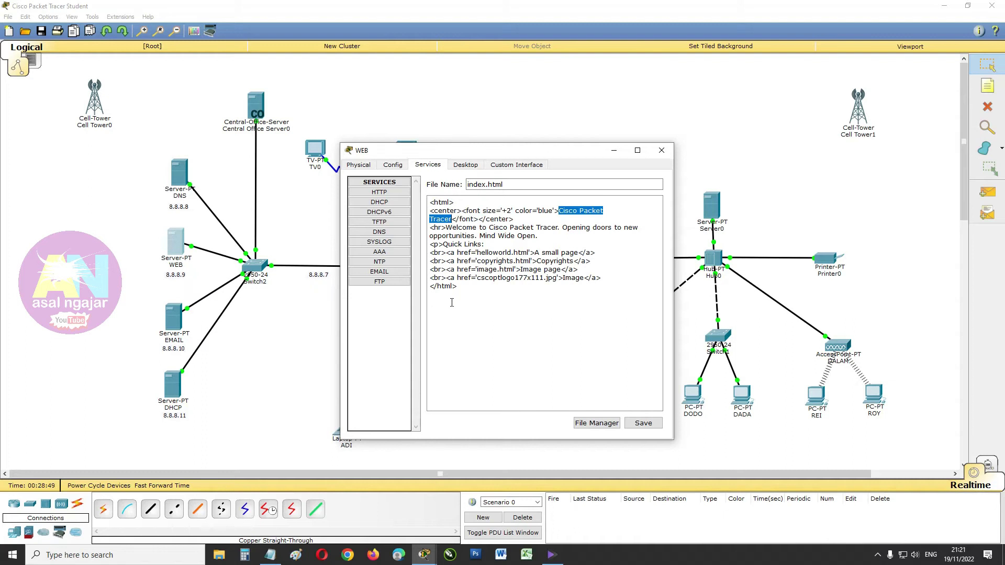
{"action": "type", "text": "KOTA"}
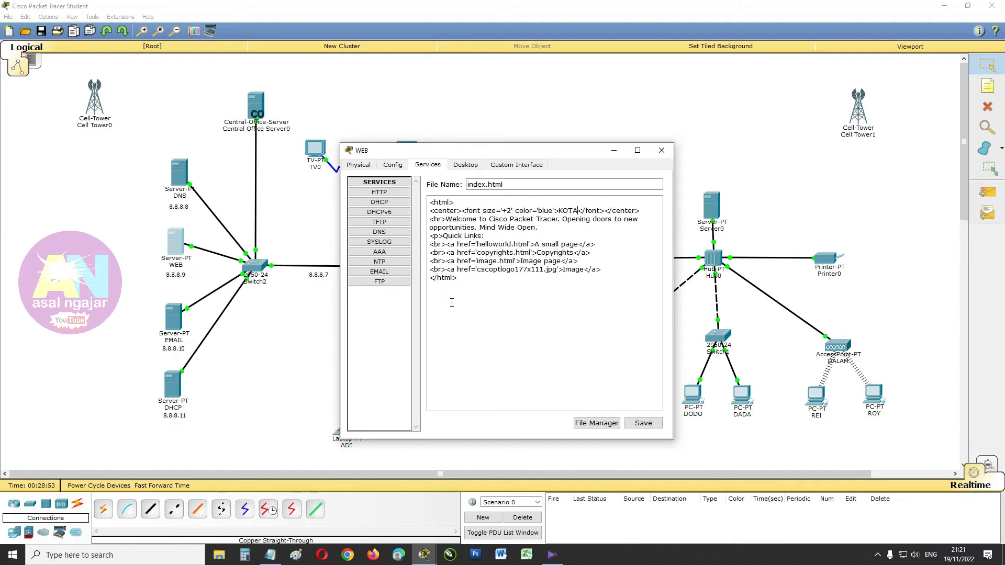
{"action": "type", "text": " CILAMAYA"}
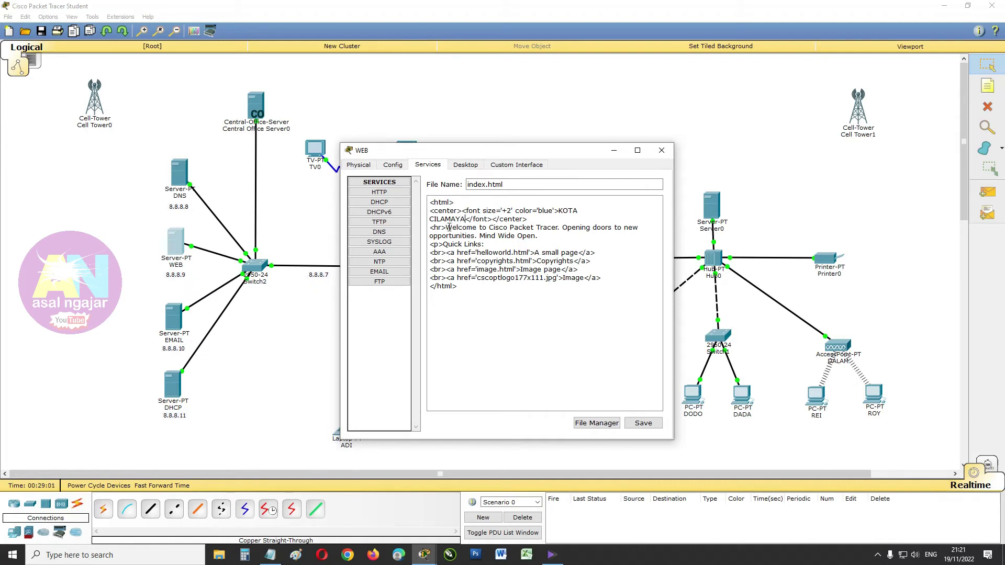
Step: Replace the welcome text in index.html with "SELAMAT DATANG DI KOTA CILAMAYA, KOTA PENUH CERITA DAN KENANGAN"
{"action": "left_click_drag", "start_coordinate": [445, 228], "coordinate": [534, 240]}
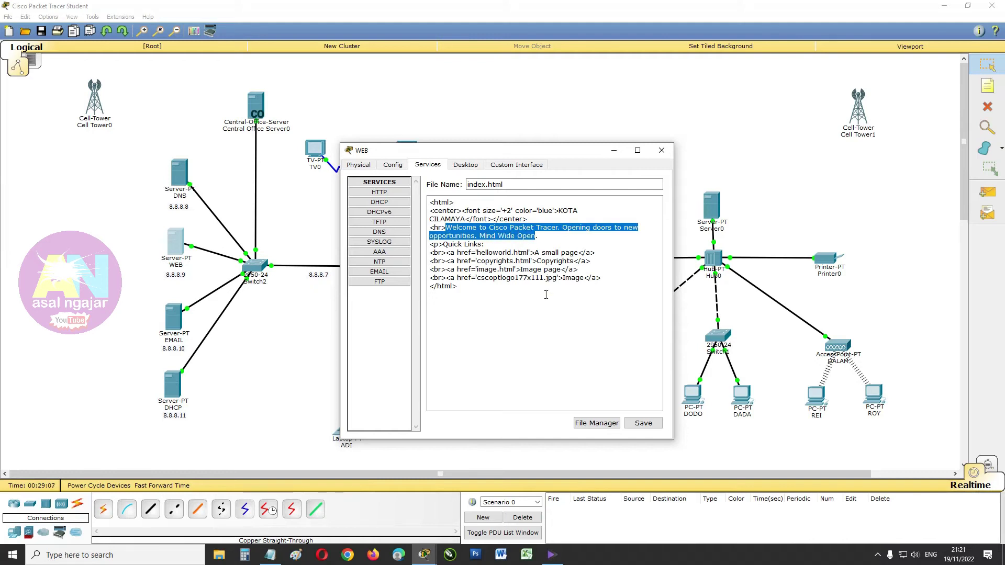
{"action": "type", "text": "SELAMAT"}
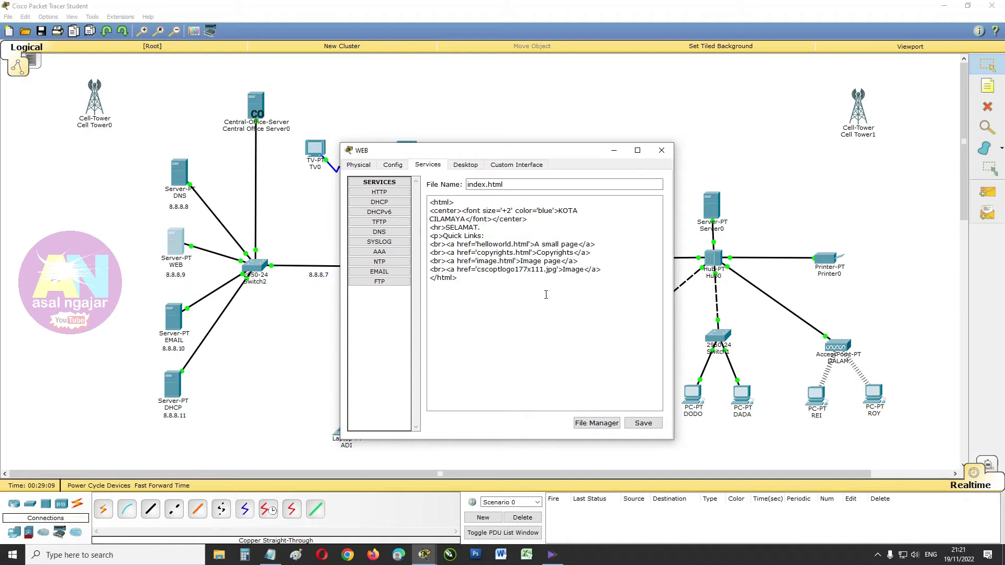
{"action": "type", "text": " DATANG DI KOTA CILAMAYA"}
{"action": "key", "text": "BackSpace"}
{"action": "type", "text": "KOTA "}
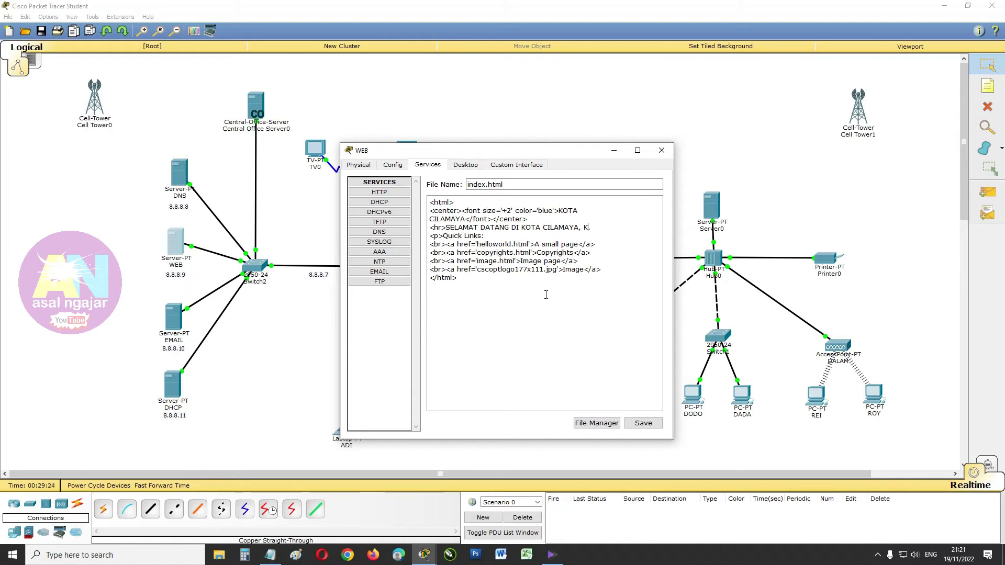
{"action": "type", "text": "PENUH CERITA DAN "}
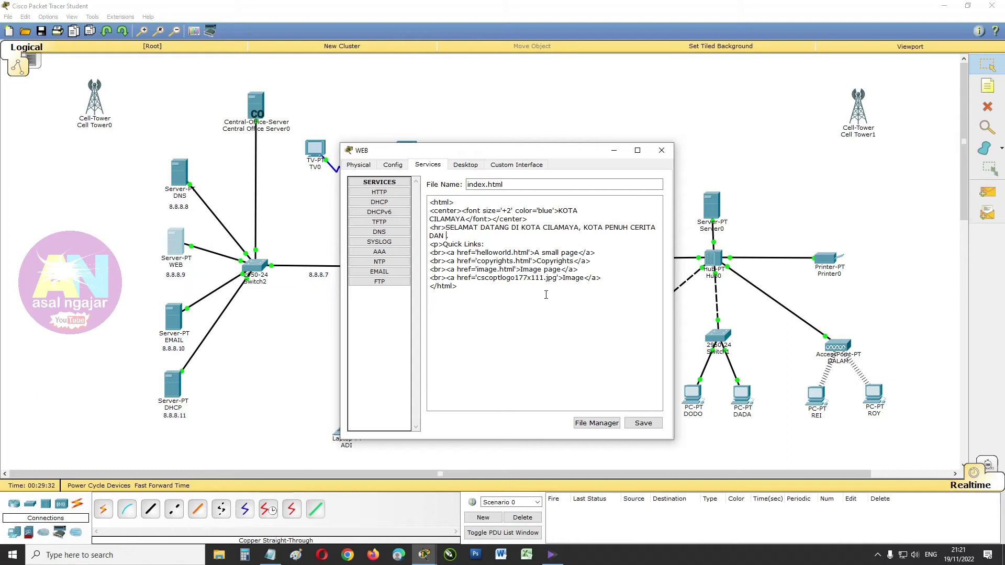
{"action": "type", "text": "KENANGAN"}
Step: Change "Quick Links" to "HALAMAN UTAMA" and the Image link's target to cilamaya.jpg in index.html, and save over the existing file
{"action": "left_click_drag", "start_coordinate": [444, 244], "coordinate": [482, 244]}
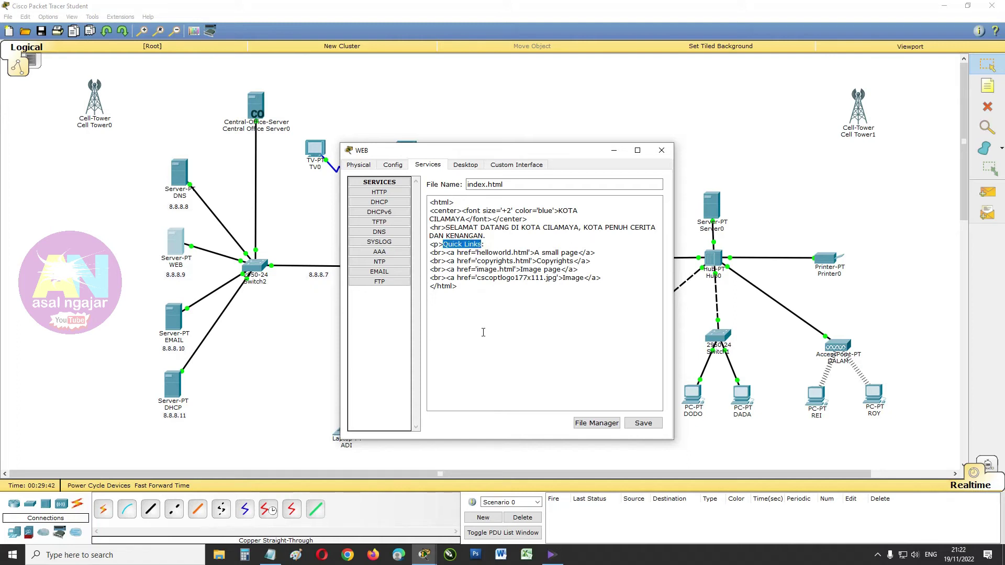
{"action": "type", "text": "HALAMAN UTAMA:"}
{"action": "left_click_drag", "start_coordinate": [477, 279], "coordinate": [544, 279]}
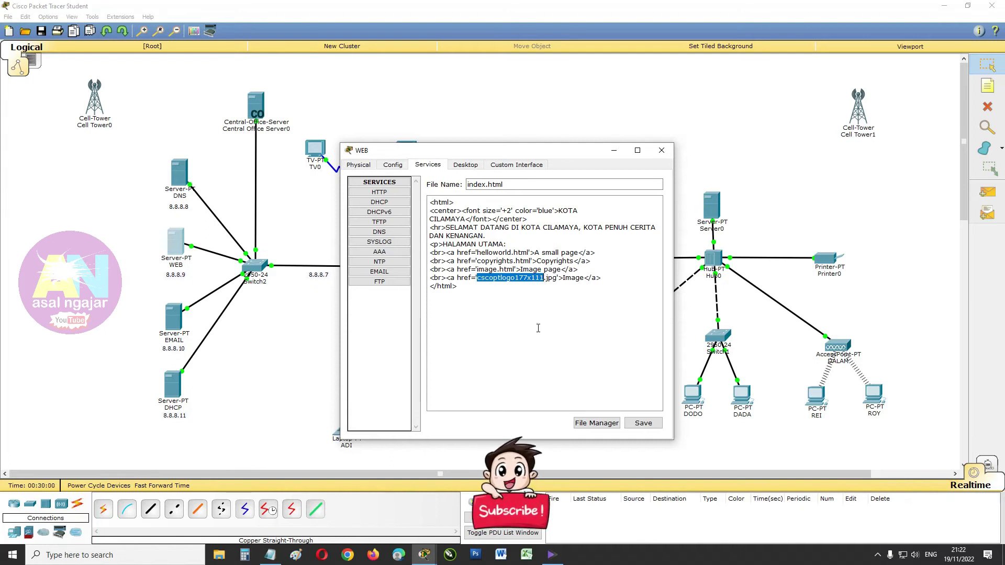
{"action": "type", "text": "co"}
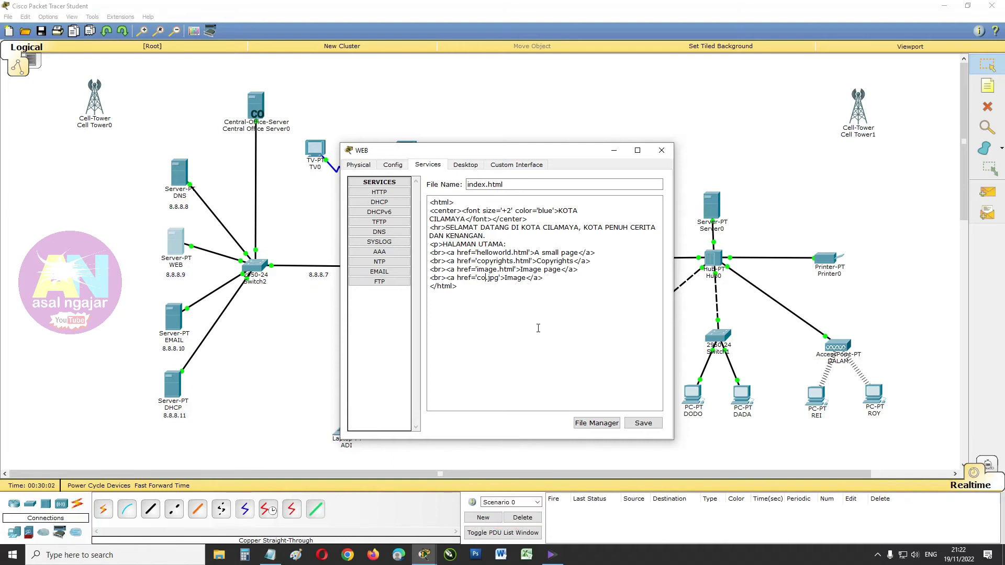
{"action": "key", "text": "BackSpace"}
{"action": "type", "text": "ilamaya"}
{"action": "left_click", "coordinate": [652, 426]}
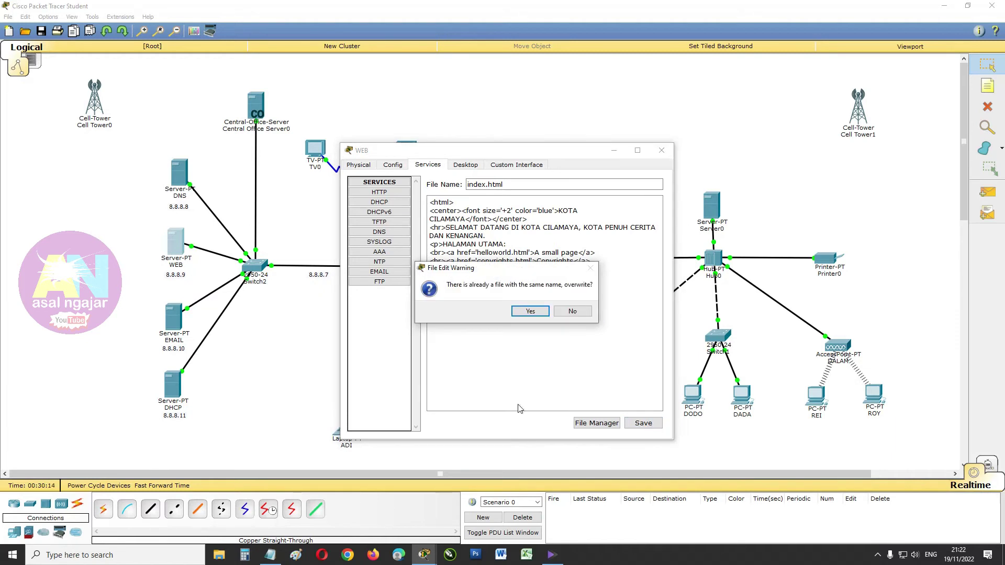
{"action": "left_click", "coordinate": [525, 311]}
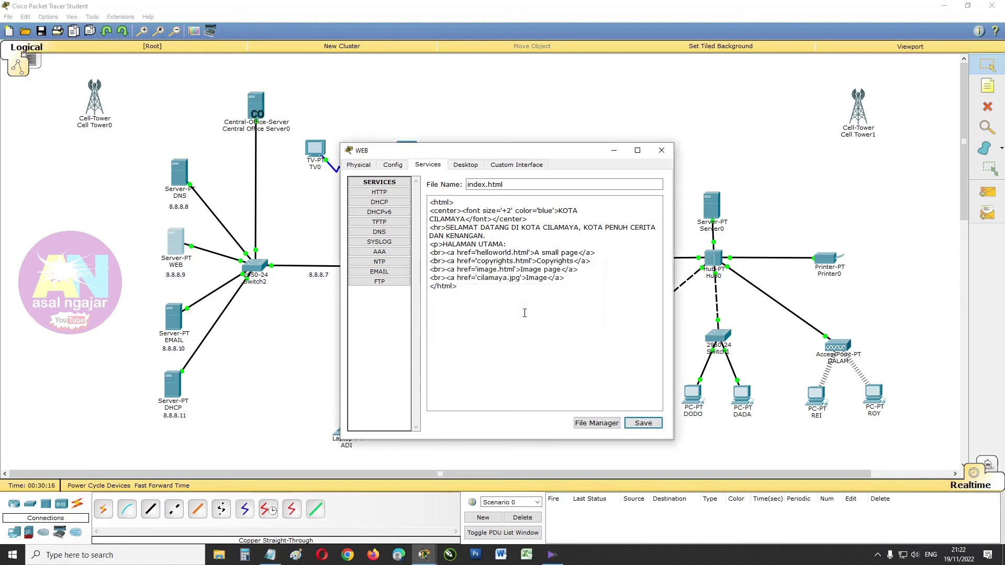
Step: Replace "Hello, world" in helloworld.html with "KOTA CILAMAYA SEGUDANG CERITA SEJUTA KENANGAN" and save over the existing file
{"action": "left_click", "coordinate": [578, 424]}
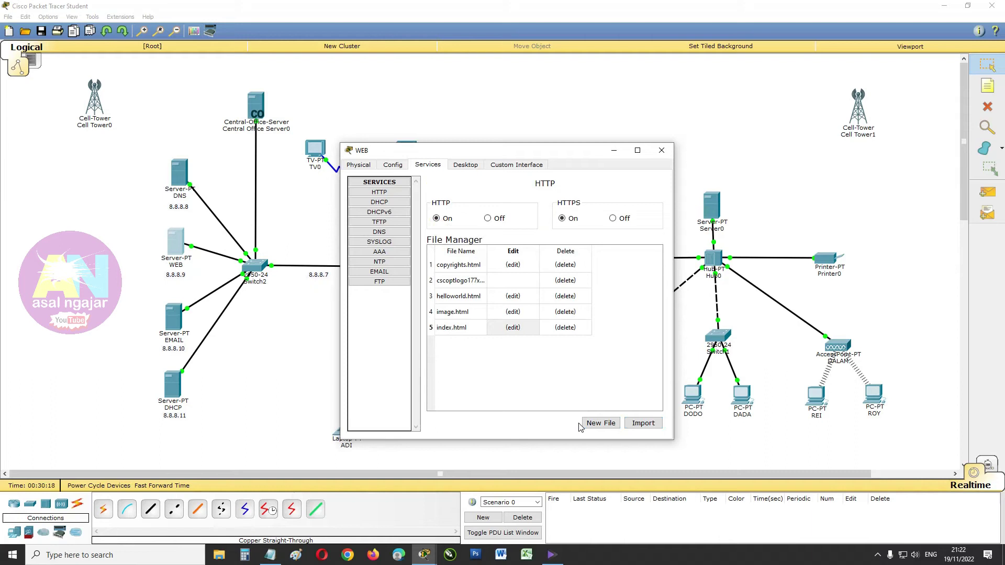
{"action": "left_click", "coordinate": [513, 296]}
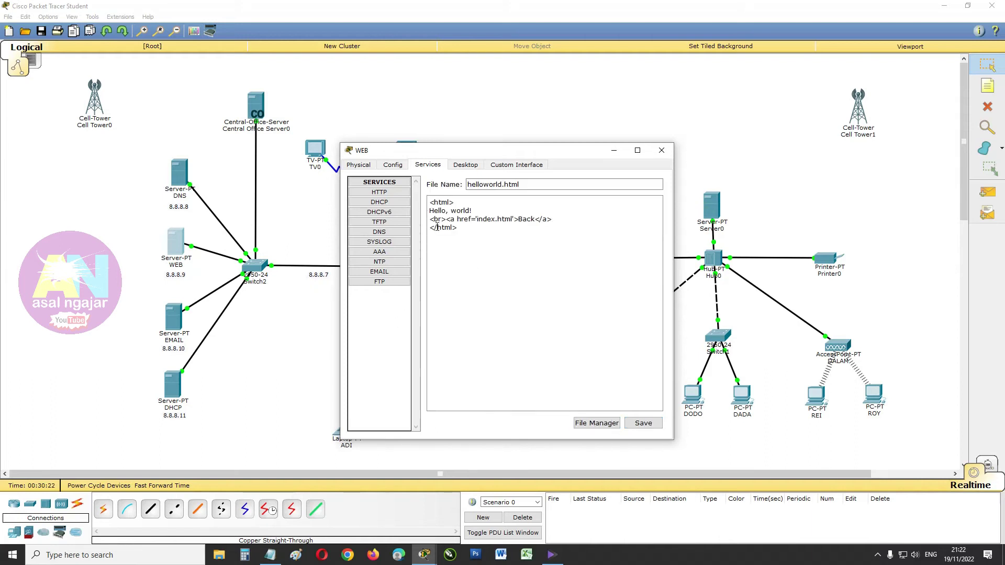
{"action": "left_click_drag", "start_coordinate": [429, 210], "coordinate": [469, 210]}
{"action": "type", "text": "KOTA "}
{"action": "type", "text": "CILAMAYA"}
{"action": "type", "text": " S"}
{"action": "type", "text": "EGUDA"}
{"action": "type", "text": "NG "}
{"action": "type", "text": "CER"}
{"action": "type", "text": "ITA SEJ"}
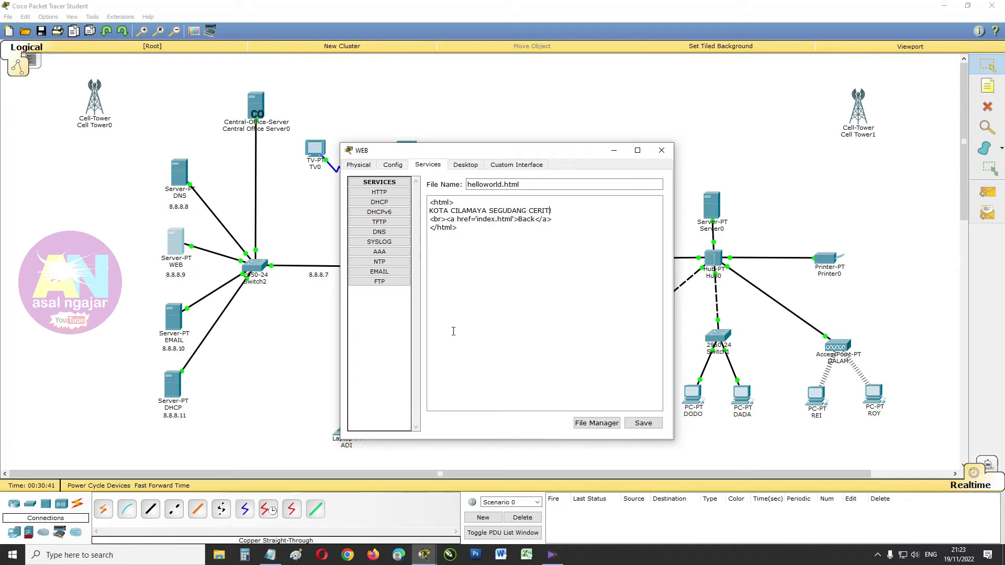
{"action": "type", "text": "UTA KENANGAN"}
{"action": "left_click", "coordinate": [641, 427]}
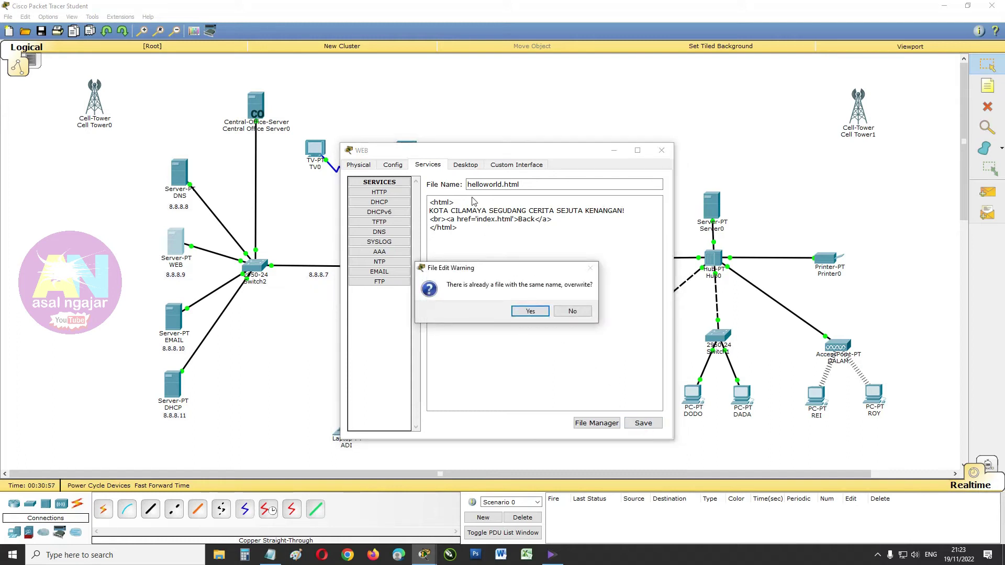
{"action": "left_click", "coordinate": [528, 313]}
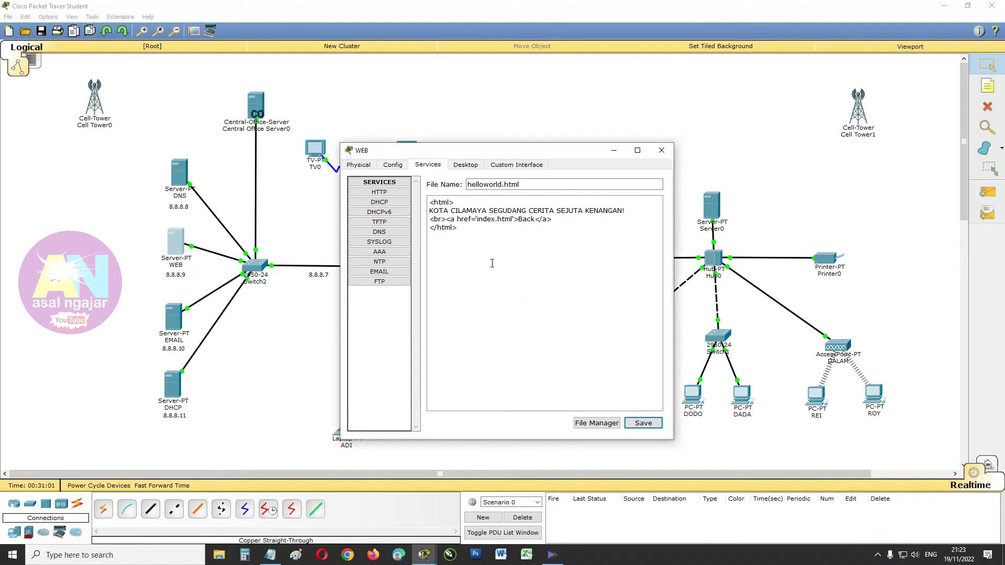
Step: Change the "Back" link text in helloworld.html to "Kembali" and save over the existing file
{"action": "left_click_drag", "start_coordinate": [518, 220], "coordinate": [535, 224]}
{"action": "type", "text": "KEmbali"}
{"action": "left_click_drag", "start_coordinate": [526, 230], "coordinate": [528, 219]}
{"action": "type", "text": "e"}
{"action": "left_click", "coordinate": [643, 422]}
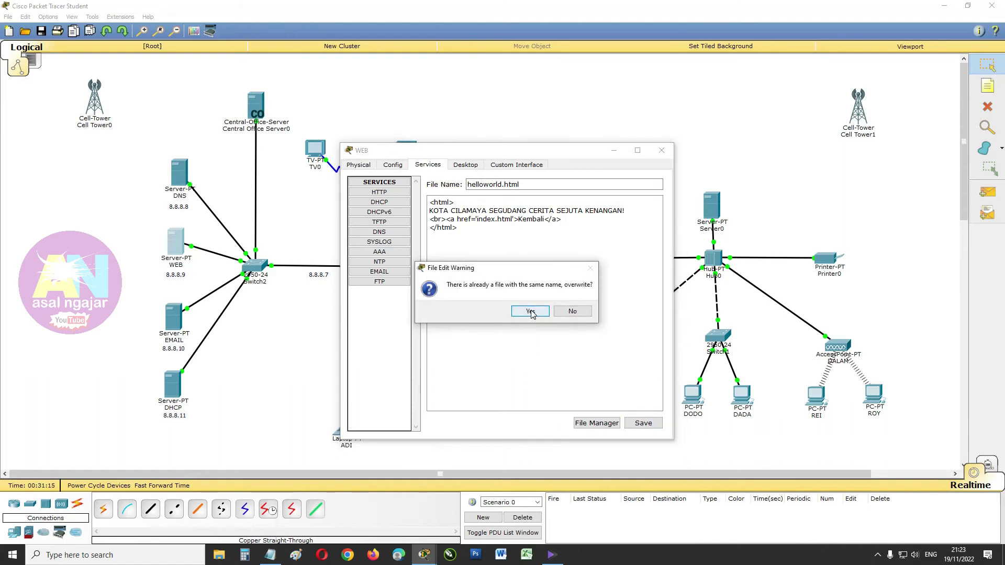
{"action": "left_click", "coordinate": [529, 311]}
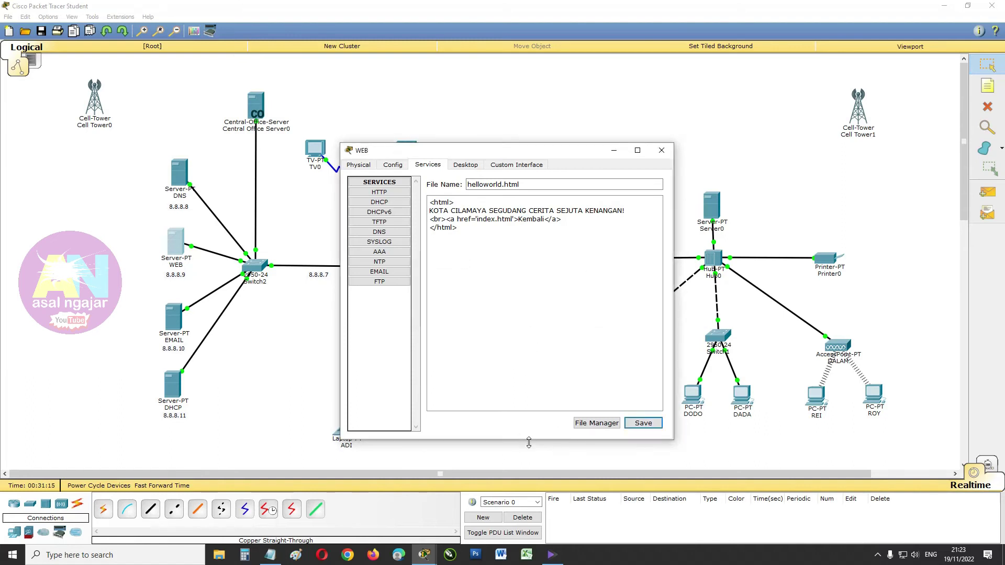
Step: Open image.html for editing and replace its heading "Image of Cisco Logo" with "PETA KOTA CILAMAYA"
{"action": "left_click", "coordinate": [579, 425]}
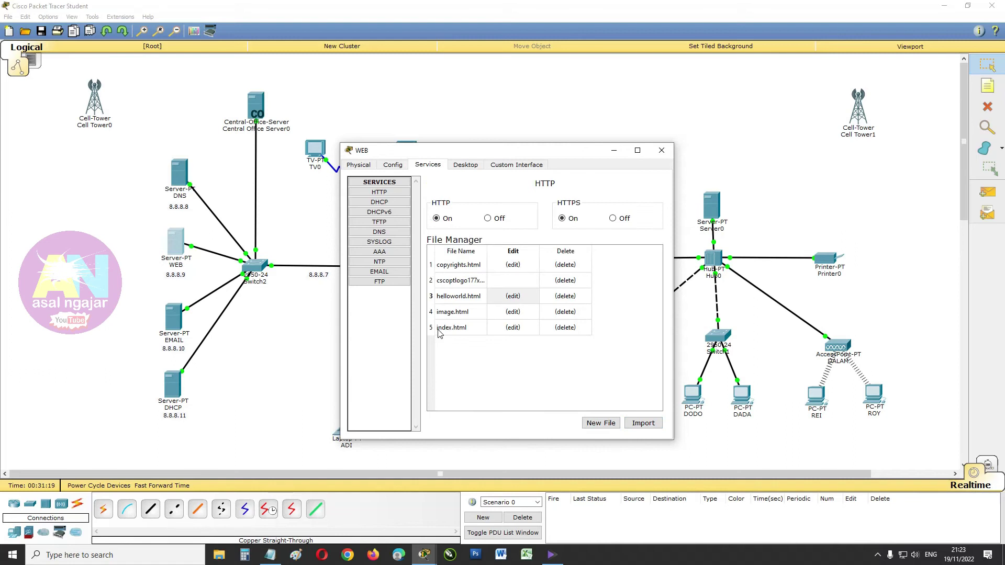
{"action": "left_click", "coordinate": [513, 312]}
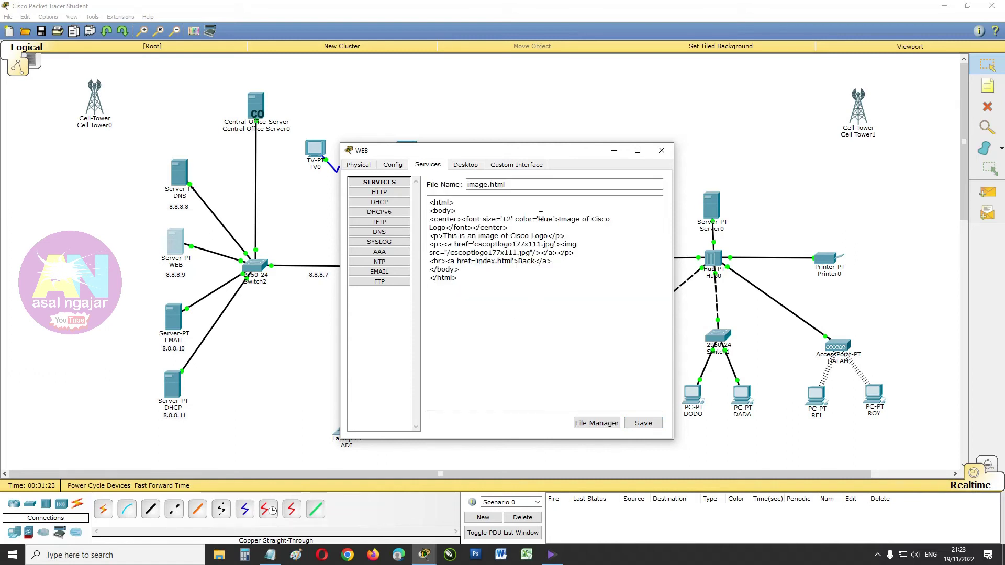
{"action": "left_click_drag", "start_coordinate": [559, 220], "coordinate": [453, 232]}
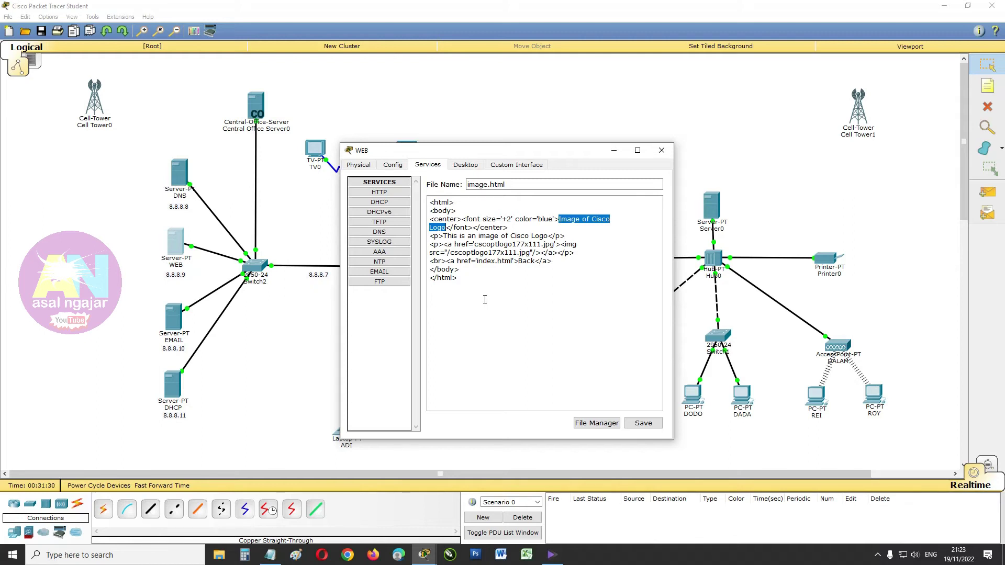
{"action": "type", "text": "PETA "}
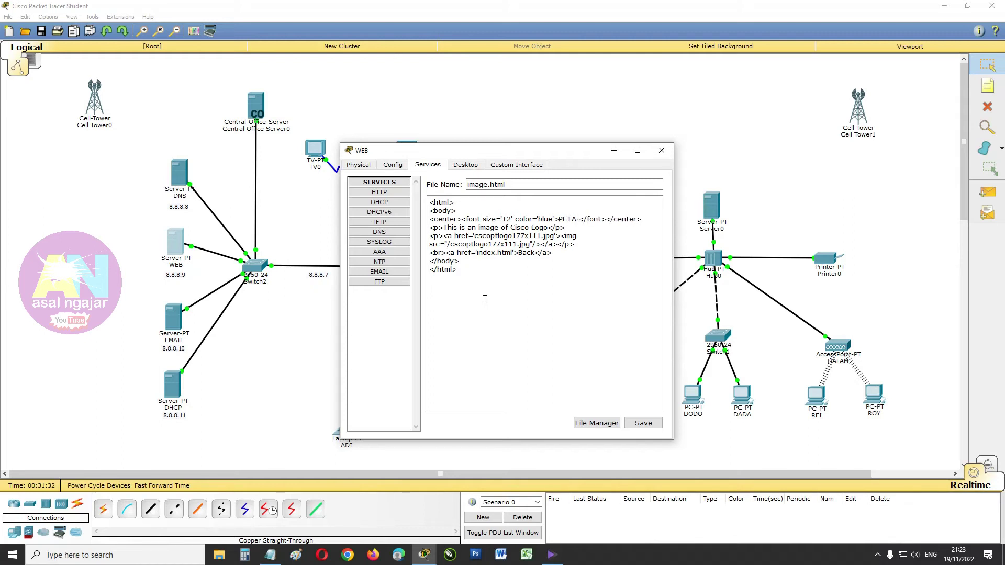
{"action": "type", "text": "KOTA CILAMAYA"}
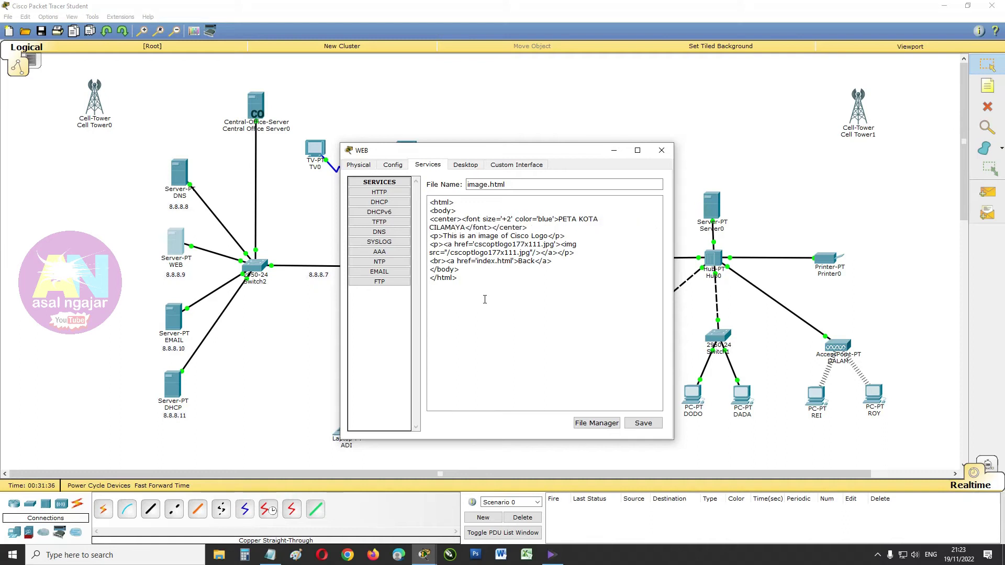
Step: Replace the paragraph "This is an image of Cisco Logo" in image.html with "PETA CILAMAYA WETAN DAN KULON"
{"action": "left_click_drag", "start_coordinate": [443, 236], "coordinate": [548, 237]}
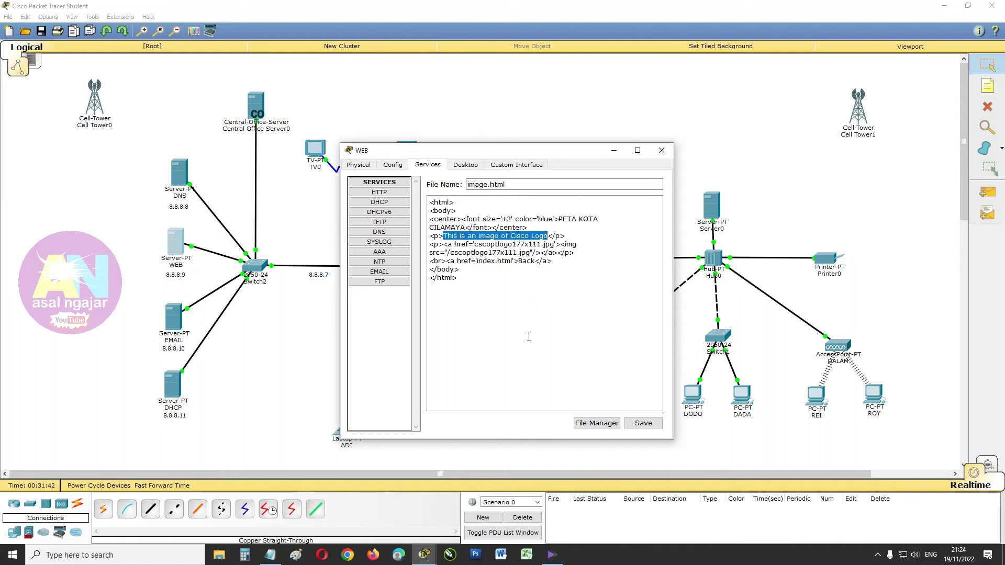
{"action": "type", "text": "PETA C"}
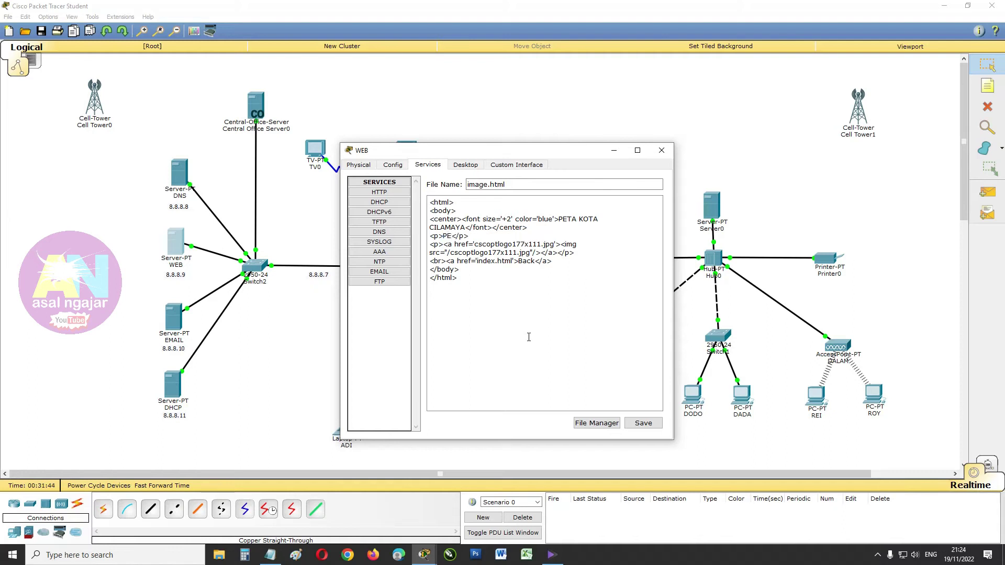
{"action": "type", "text": "ILAMAYA "}
{"action": "type", "text": "WETAN D"}
{"action": "type", "text": "AN KU"}
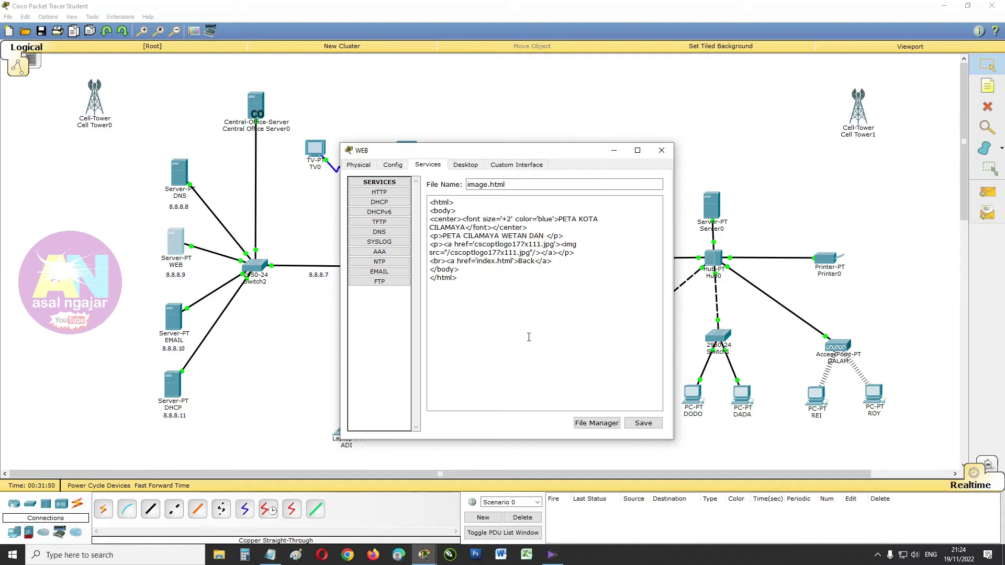
{"action": "type", "text": "LON"}
Step: Point both the picture's link target and its image source in image.html to cilamaya.jpg
{"action": "left_click_drag", "start_coordinate": [474, 246], "coordinate": [541, 246]}
{"action": "type", "text": "cilamaya"}
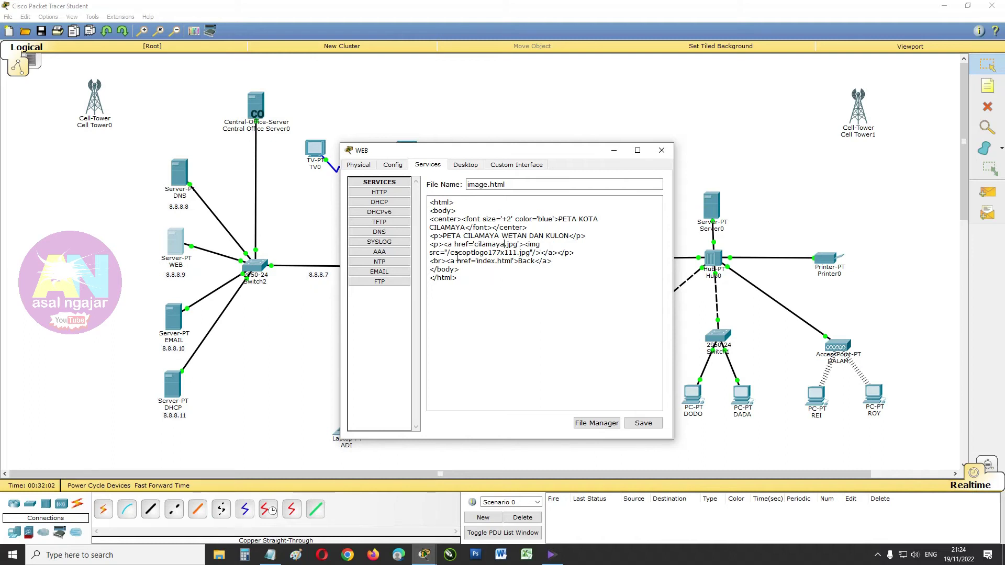
{"action": "left_click_drag", "start_coordinate": [451, 253], "coordinate": [517, 253]}
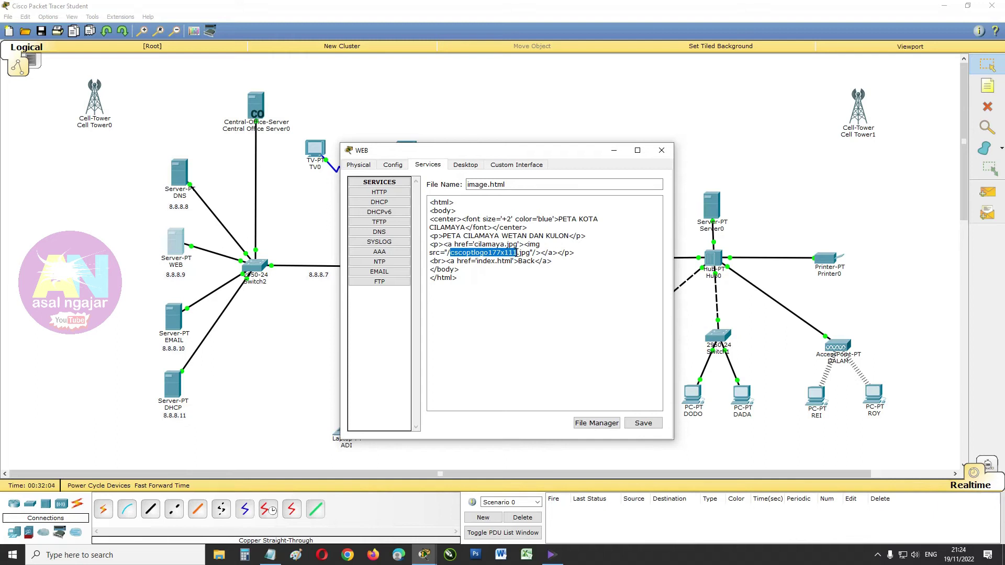
{"action": "type", "text": "cilamaya"}
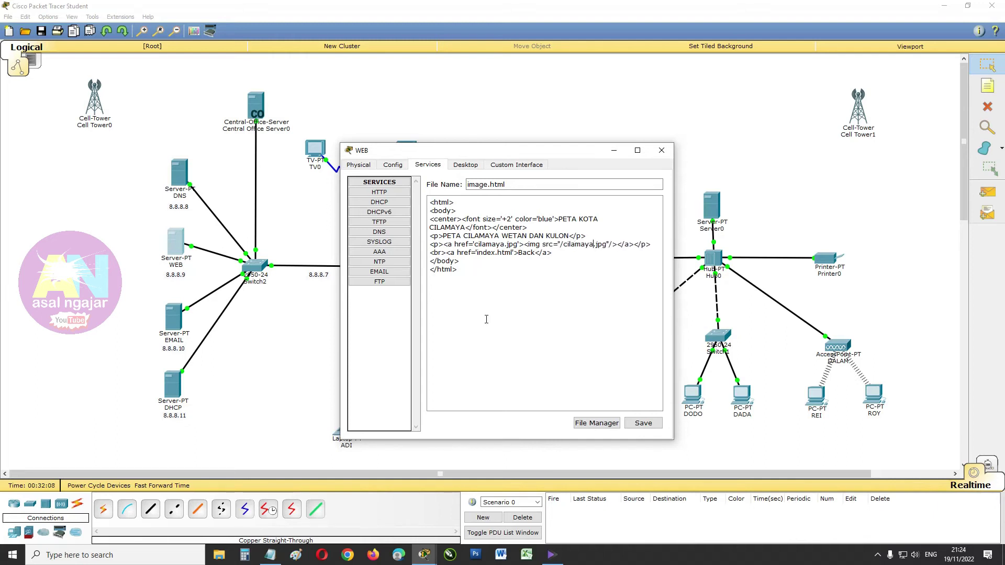
Step: Change the "Back" link text in image.html to "Kembali", save over the existing file, and close the WEB server's window
{"action": "left_click_drag", "start_coordinate": [518, 253], "coordinate": [535, 256]}
{"action": "type", "text": "Kembali"}
{"action": "left_click", "coordinate": [647, 425]}
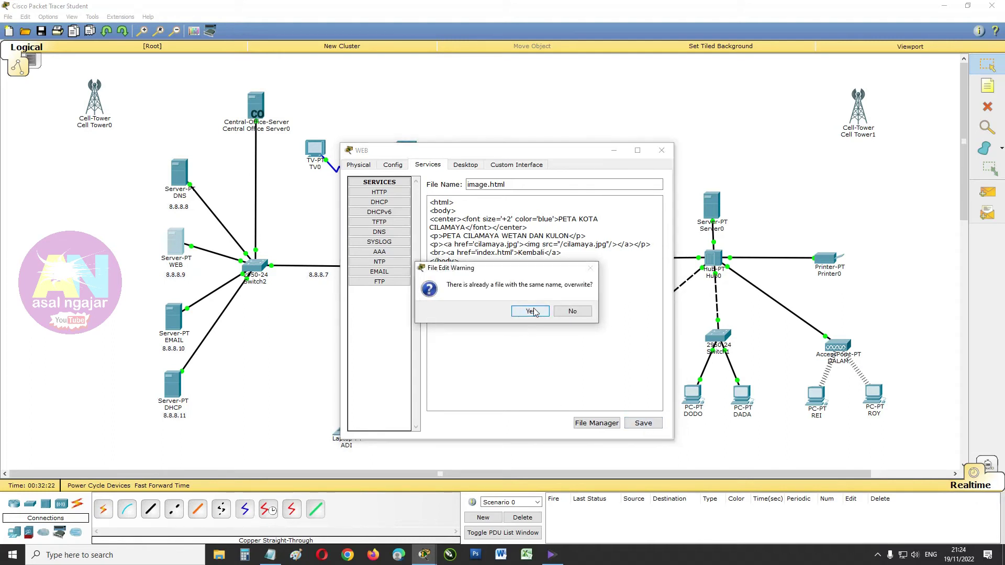
{"action": "left_click", "coordinate": [526, 311]}
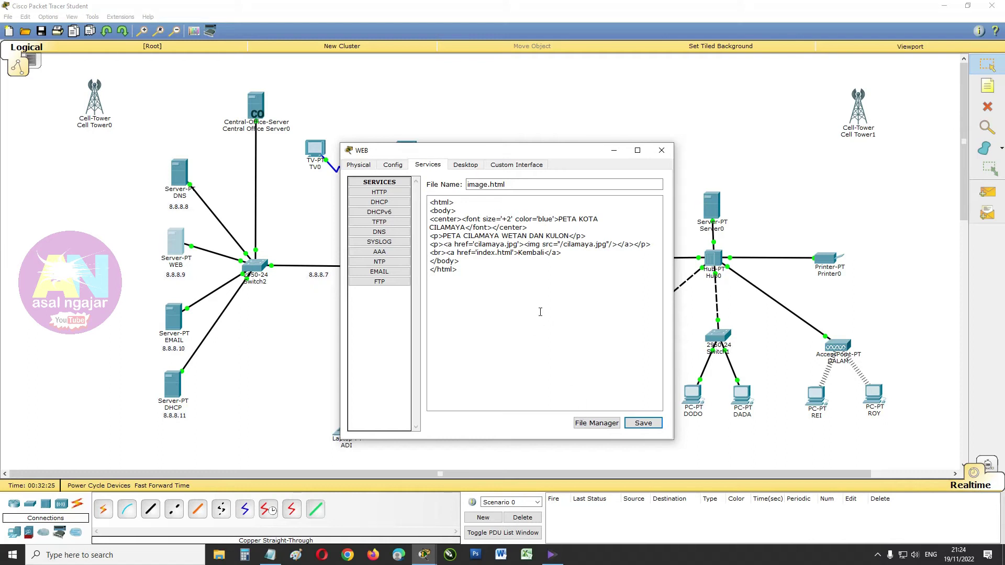
{"action": "left_click", "coordinate": [661, 150]}
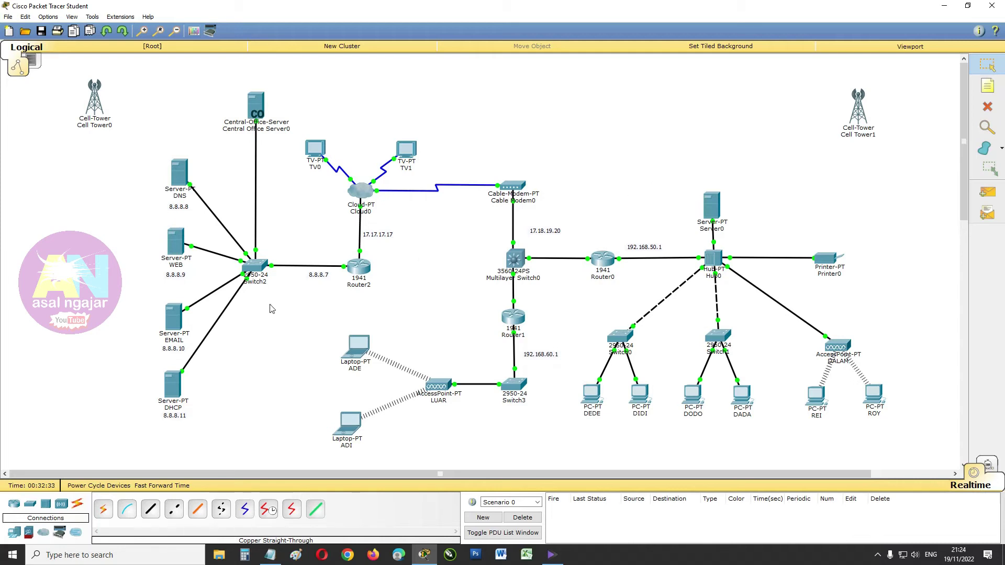
Step: Set the EMAIL server's static gateway to 8.8.8.7 and its DNS server to 8.8.8.8
{"action": "left_click", "coordinate": [171, 324]}
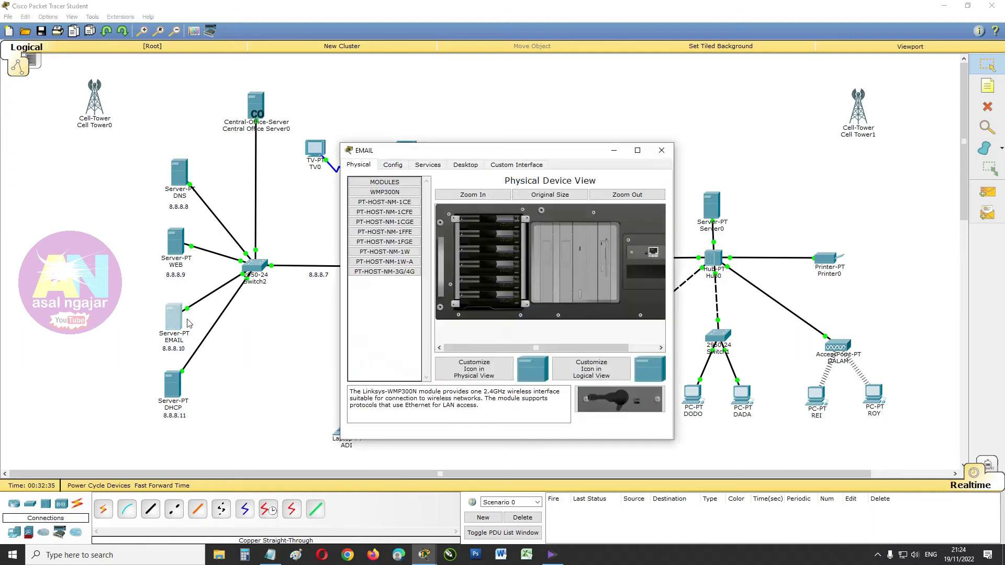
{"action": "left_click", "coordinate": [394, 165]}
{"action": "left_click", "coordinate": [491, 276]}
{"action": "type", "text": "8.8.8.7"}
{"action": "left_click", "coordinate": [499, 292]}
{"action": "type", "text": "8.8.8."}
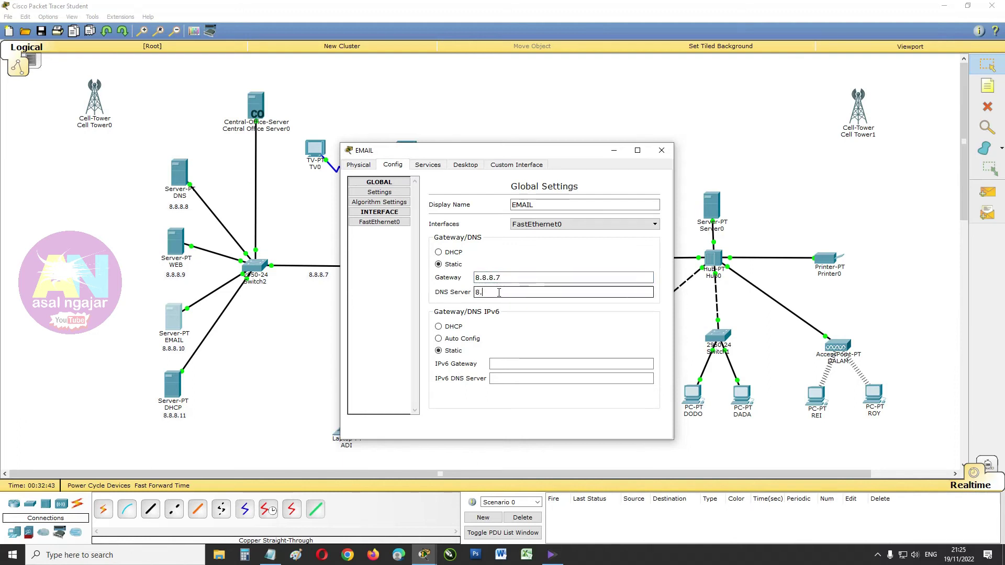
{"action": "type", "text": "8"}
Step: Assign the EMAIL server's FastEthernet0 the IP address 8.8.8.10 with subnet mask 255.0.0.0
{"action": "left_click", "coordinate": [389, 223]}
{"action": "left_click", "coordinate": [565, 274]}
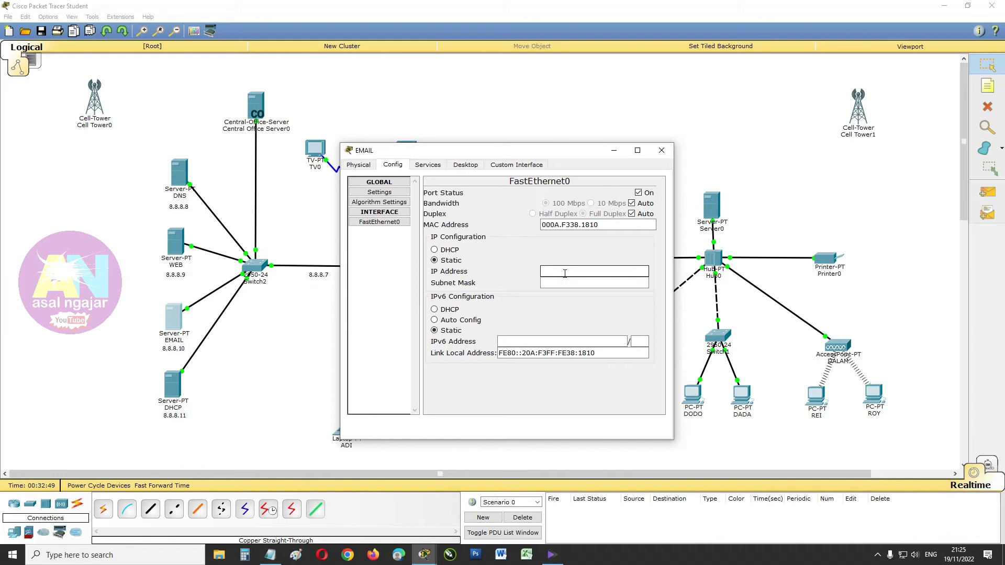
{"action": "type", "text": "8.8.8.10"}
{"action": "left_click", "coordinate": [565, 282]}
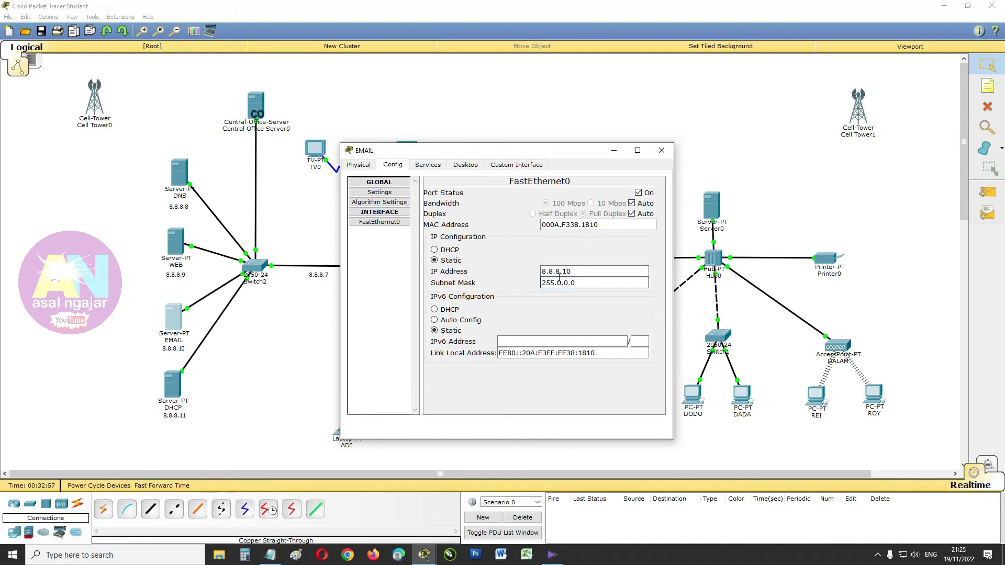
Step: Set the mail service's domain name on the EMAIL server to cilamaya.com
{"action": "left_click", "coordinate": [428, 165]}
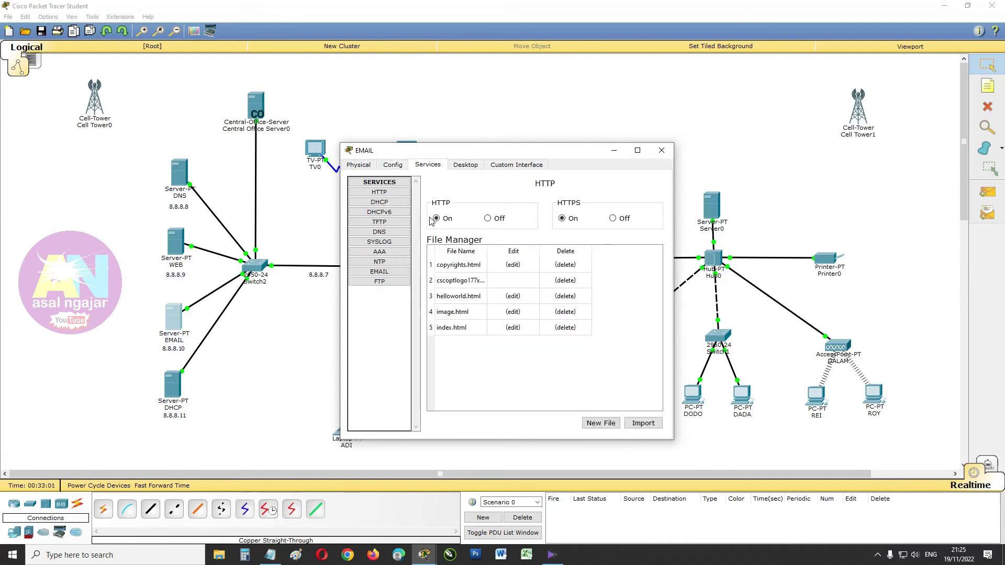
{"action": "left_click", "coordinate": [377, 271]}
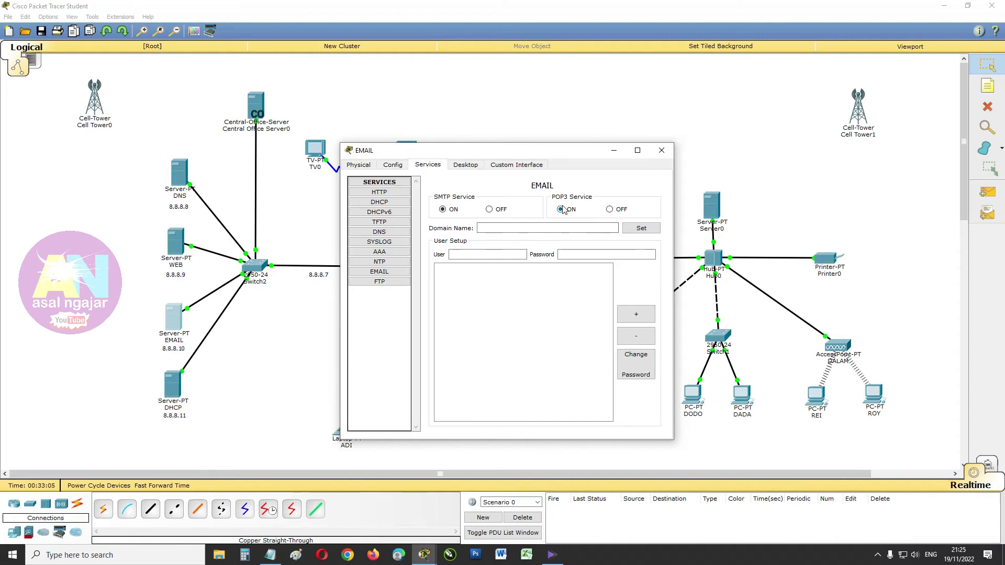
{"action": "left_click", "coordinate": [509, 227]}
{"action": "type", "text": "cilamaya"}
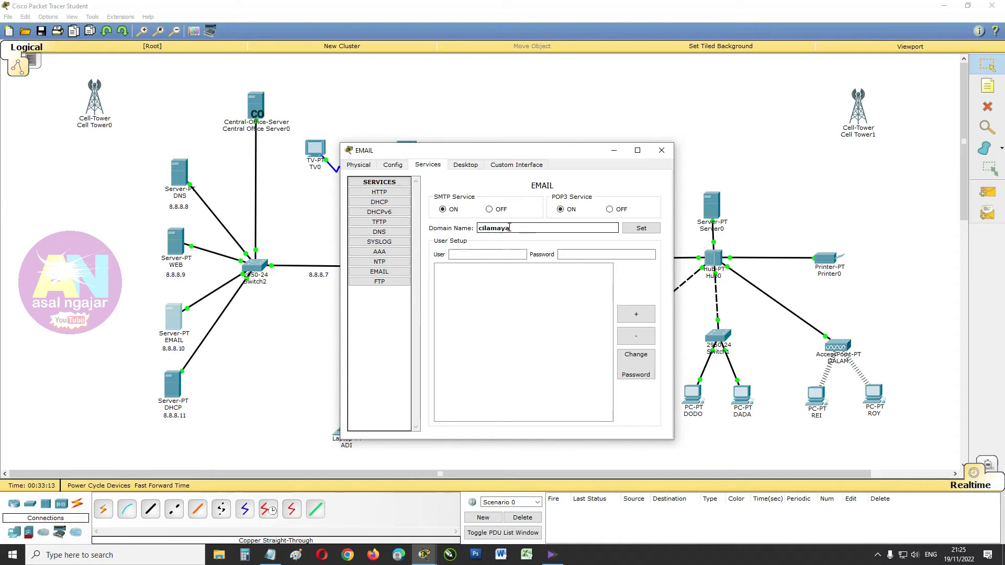
{"action": "type", "text": ".com"}
{"action": "left_click", "coordinate": [523, 253]}
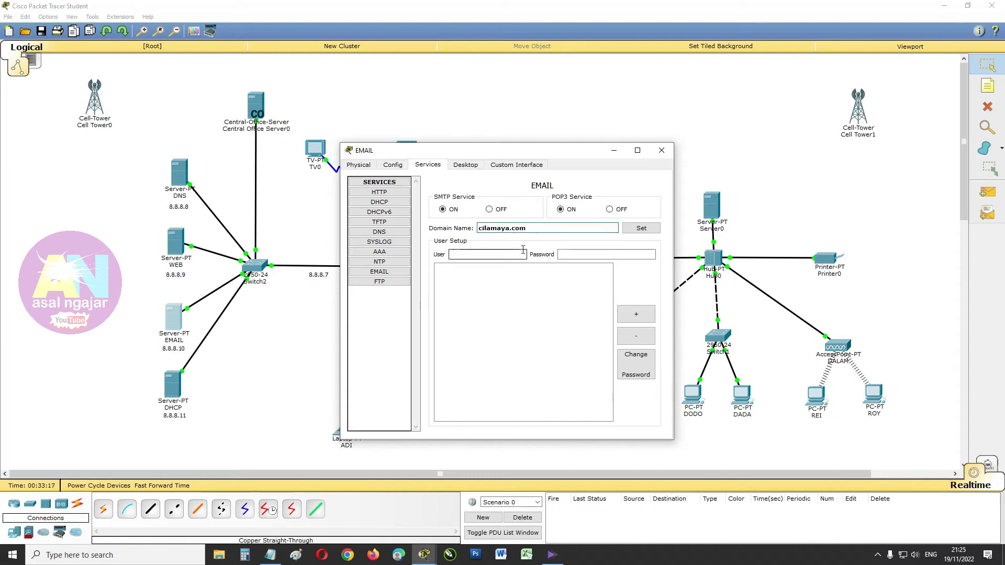
{"action": "left_click", "coordinate": [640, 229]}
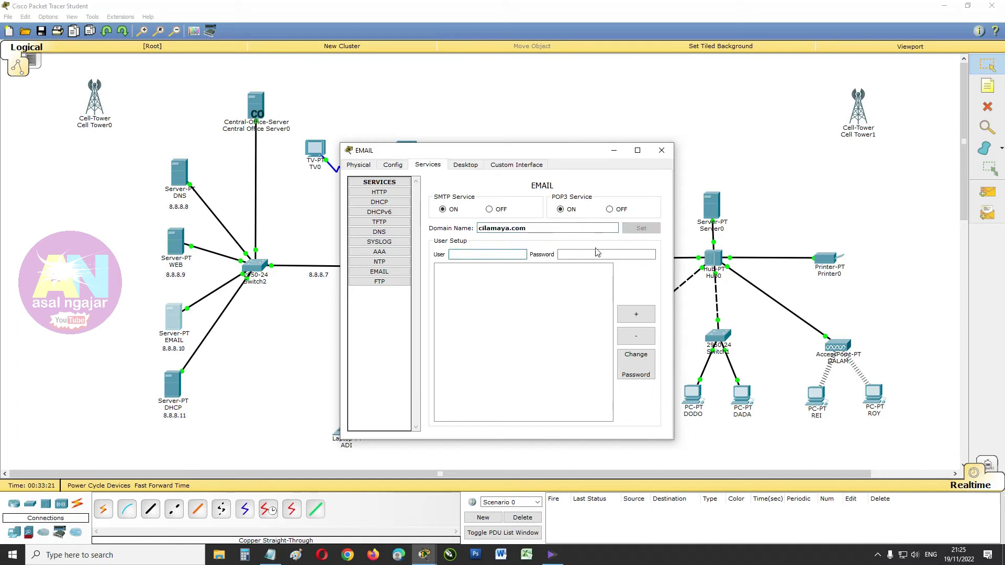
Step: Add mail users for the two laptops on access point LUAR, using each laptop's label in lowercase and entering the account passwords
{"action": "left_click_drag", "start_coordinate": [514, 155], "coordinate": [627, 79]}
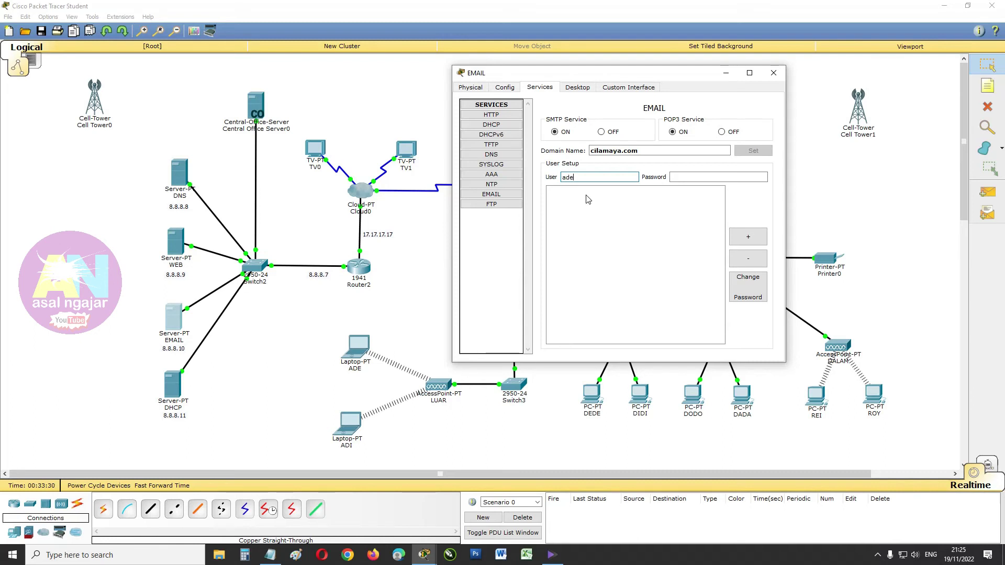
{"action": "left_click", "coordinate": [677, 174]}
{"action": "type", "text": "123"}
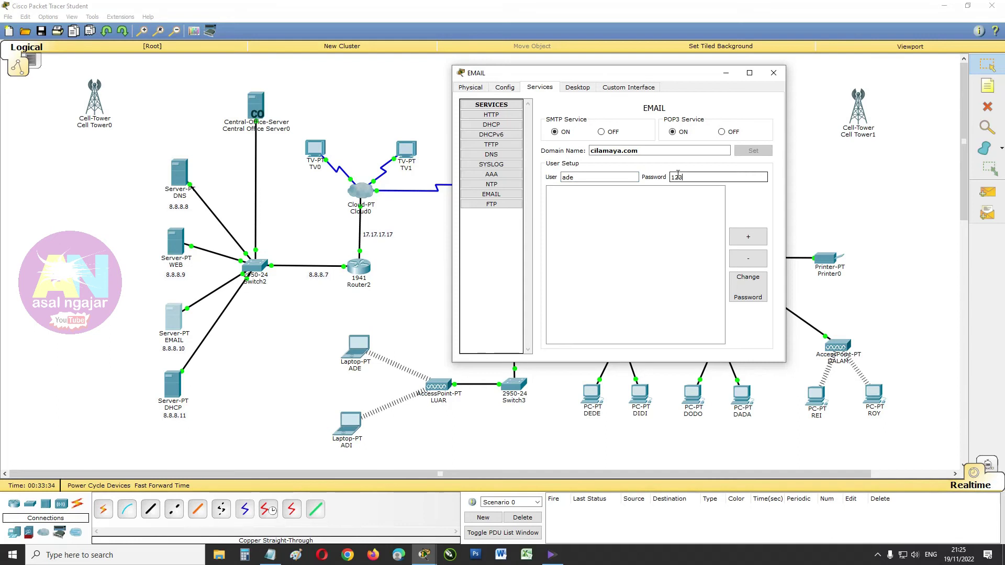
{"action": "left_click", "coordinate": [746, 237]}
{"action": "left_click", "coordinate": [611, 178]}
{"action": "type", "text": "adi"}
{"action": "left_click", "coordinate": [696, 176]}
{"action": "left_click", "coordinate": [748, 236]}
Step: Add mail users for the two PCs on Switch0, using each PC's label in lowercase and entering the account passwords
{"action": "left_click", "coordinate": [608, 176]}
{"action": "type", "text": "dede"}
{"action": "left_click", "coordinate": [698, 178]}
{"action": "type", "text": "123"}
{"action": "left_click", "coordinate": [748, 237]}
{"action": "left_click", "coordinate": [621, 177]}
{"action": "type", "text": "di"}
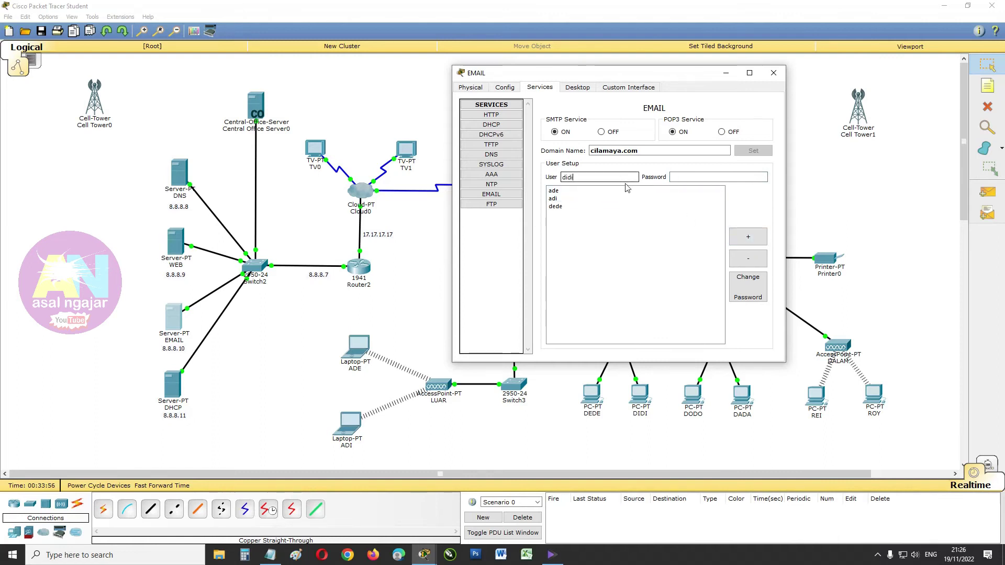
{"action": "left_click", "coordinate": [677, 178]}
{"action": "type", "text": "123"}
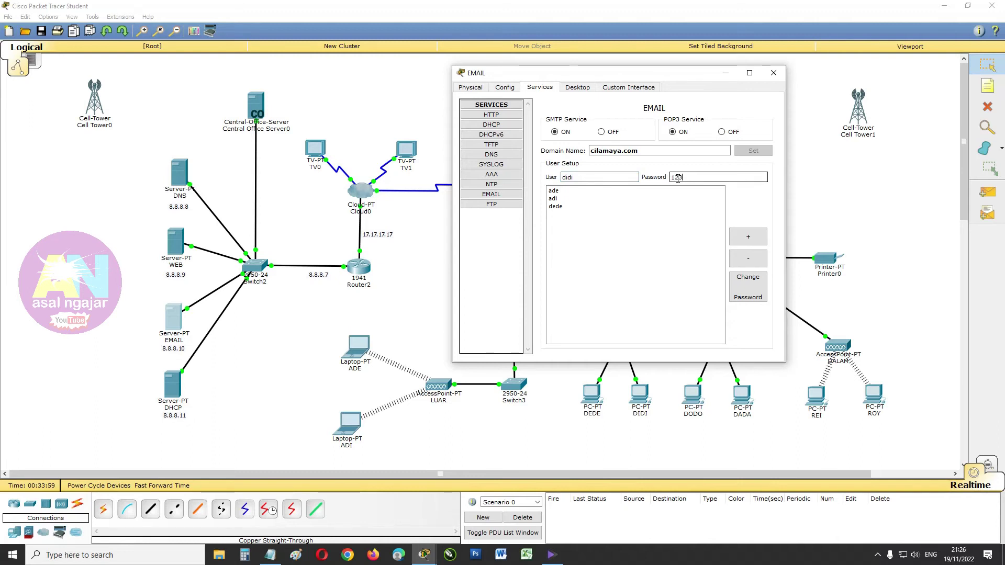
{"action": "left_click", "coordinate": [760, 242]}
Step: Add mail users for the two PCs on Switch1, using each PC's label in lowercase and entering the account passwords
{"action": "left_click", "coordinate": [591, 179]}
{"action": "type", "text": "d"}
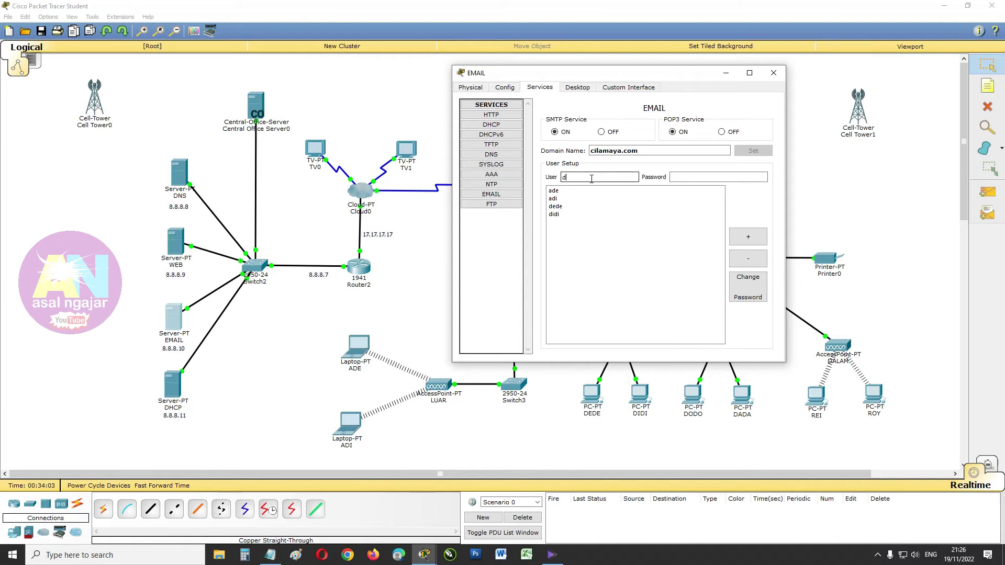
{"action": "type", "text": "odo"}
{"action": "left_click", "coordinate": [675, 177]}
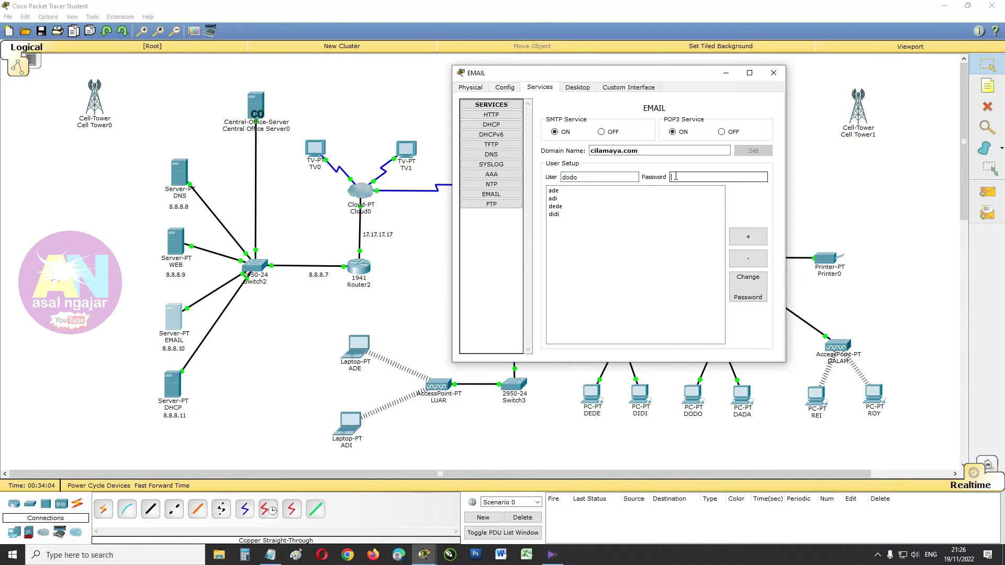
{"action": "left_click", "coordinate": [747, 236]}
{"action": "left_click", "coordinate": [604, 176]}
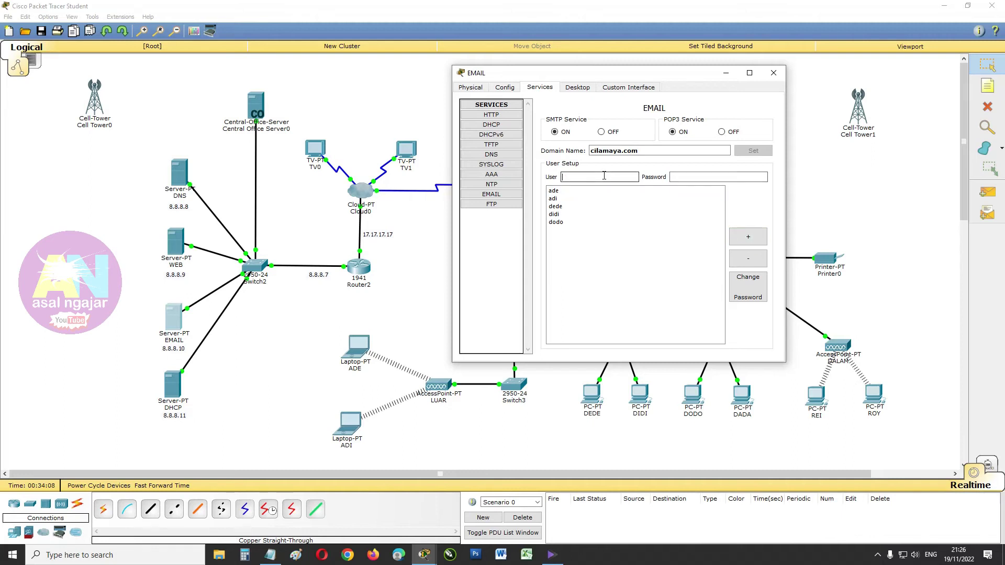
{"action": "type", "text": "dada"}
{"action": "left_click", "coordinate": [698, 177]}
{"action": "type", "text": "123"}
{"action": "left_click", "coordinate": [748, 237]}
Step: Add mail users for the two PCs on access point DALAM, using their lowercase labels and entering the account passwords, and close the EMAIL window
{"action": "left_click", "coordinate": [602, 177]}
{"action": "type", "text": "rei"}
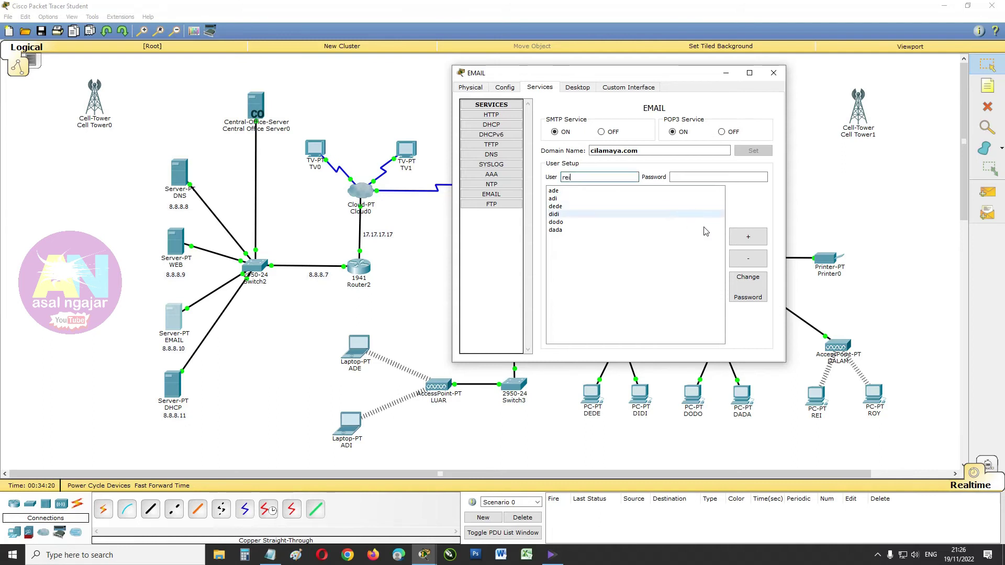
{"action": "left_click", "coordinate": [699, 176]}
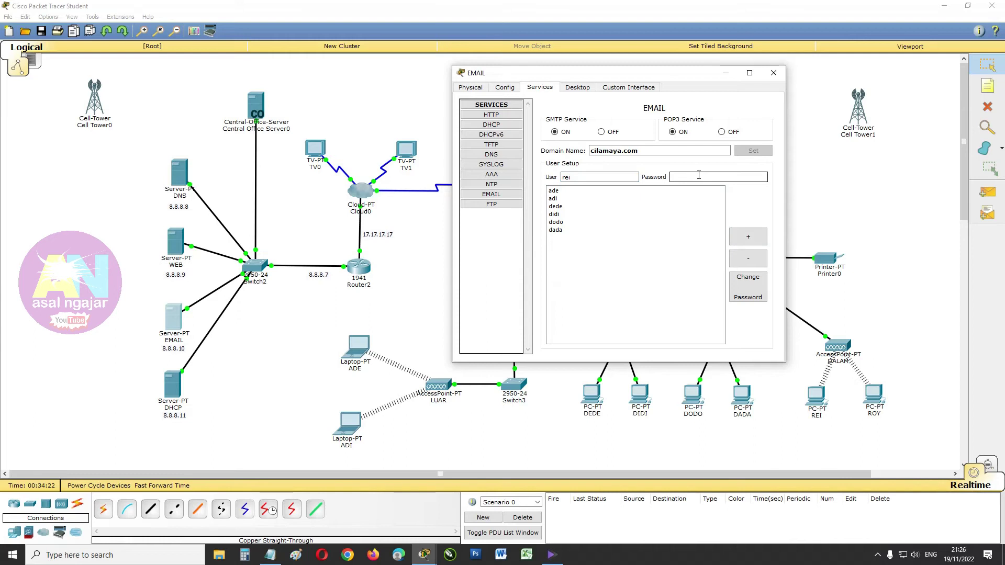
{"action": "left_click", "coordinate": [748, 235]}
{"action": "left_click", "coordinate": [592, 178]}
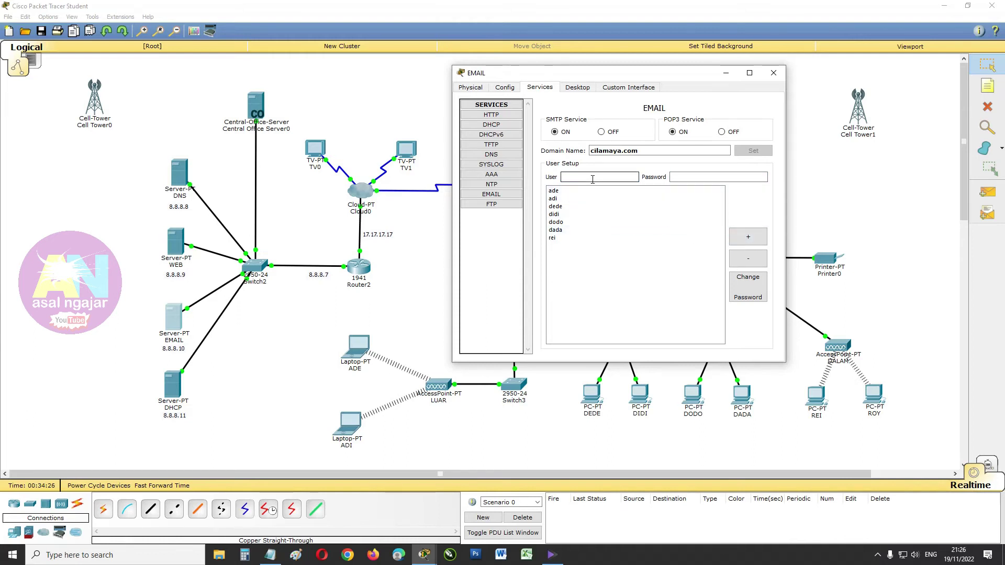
{"action": "left_click", "coordinate": [689, 176]}
{"action": "type", "text": "123"}
{"action": "left_click", "coordinate": [744, 243]}
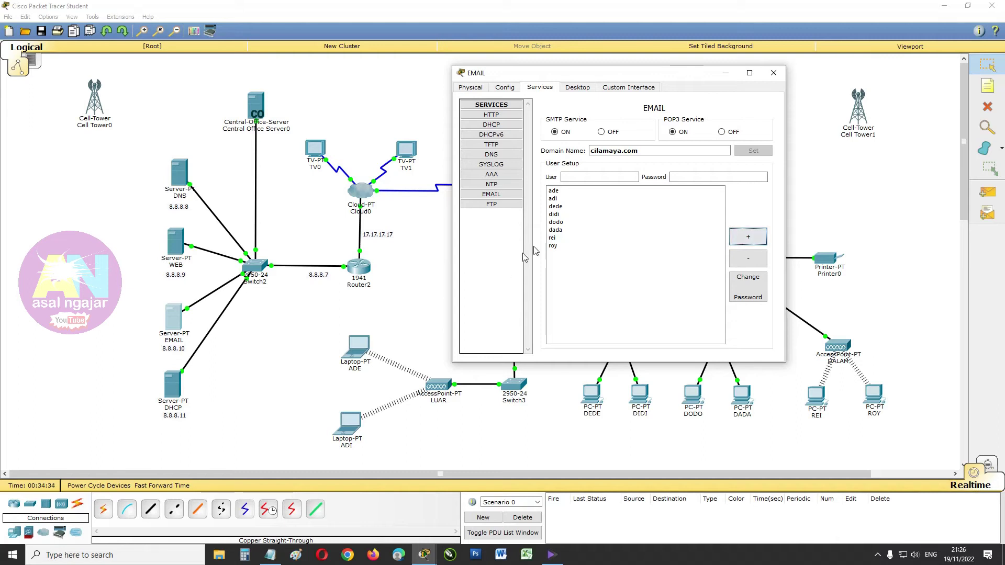
{"action": "left_click", "coordinate": [773, 72]}
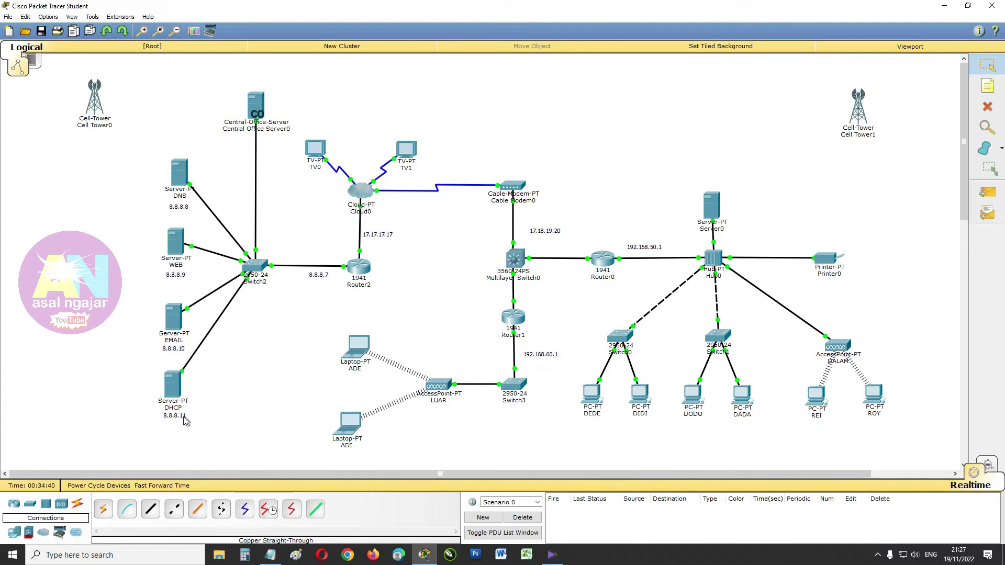
Step: Set the DHCP server's static gateway to 8.8.8.7 and its DNS server to 8.8.8.8
{"action": "left_click", "coordinate": [169, 392]}
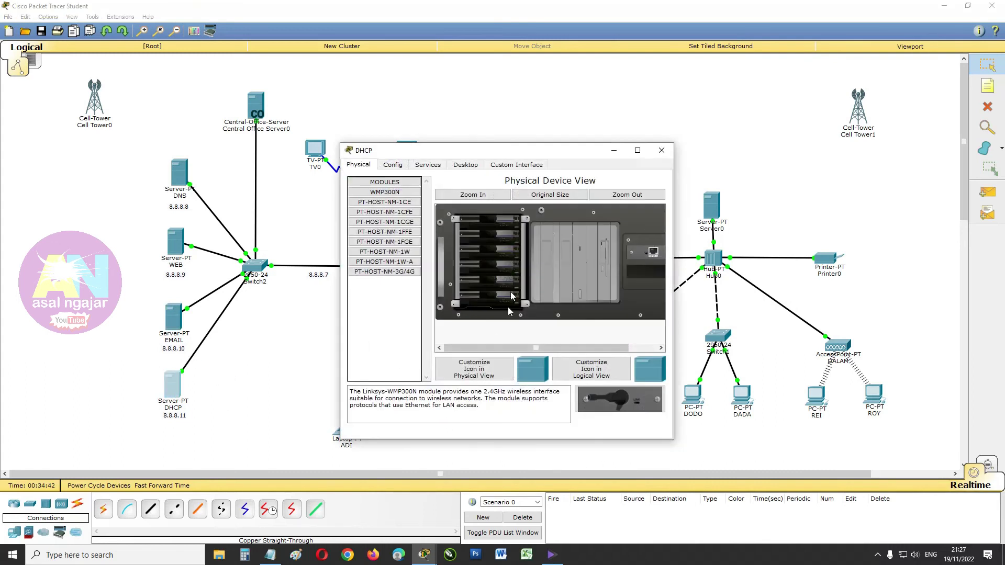
{"action": "left_click", "coordinate": [402, 166]}
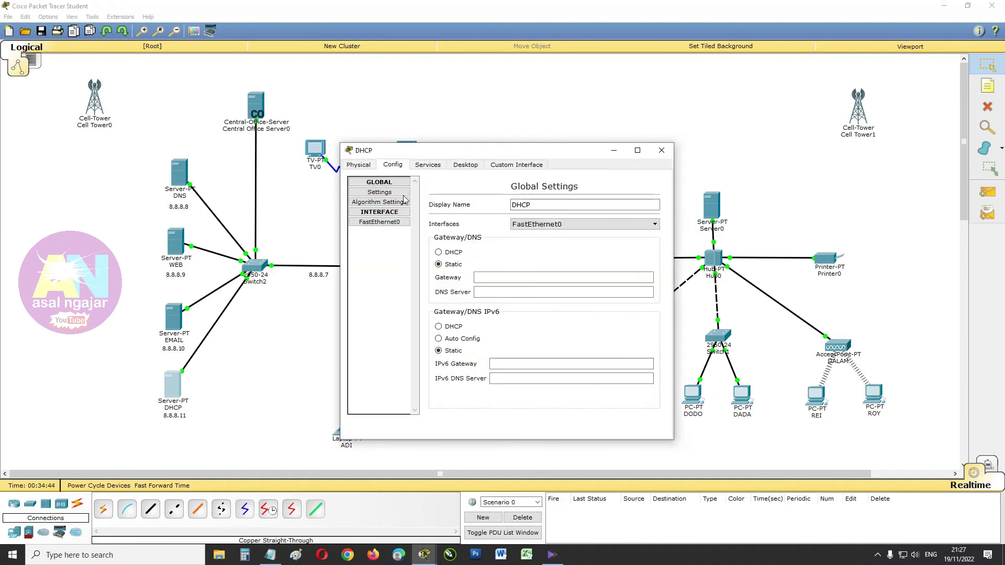
{"action": "left_click", "coordinate": [497, 278]}
{"action": "type", "text": "8.8.8.7"}
{"action": "left_click", "coordinate": [502, 292]}
{"action": "type", "text": "8.8.8.8"}
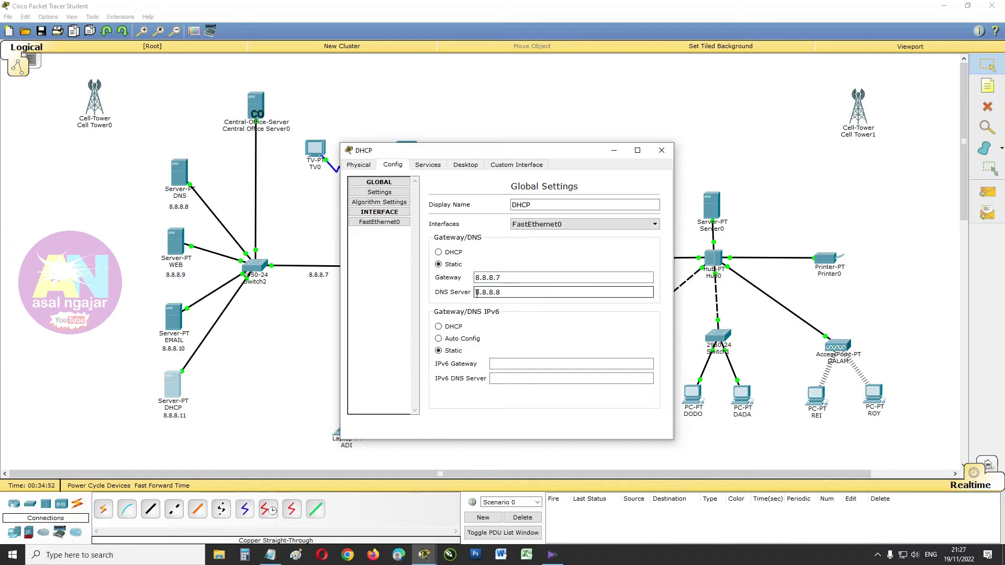
Step: Set the DHCP server's FastEthernet0 to static IP address 8.8.8.11 with subnet mask 255.0.0.0
{"action": "left_click", "coordinate": [394, 226]}
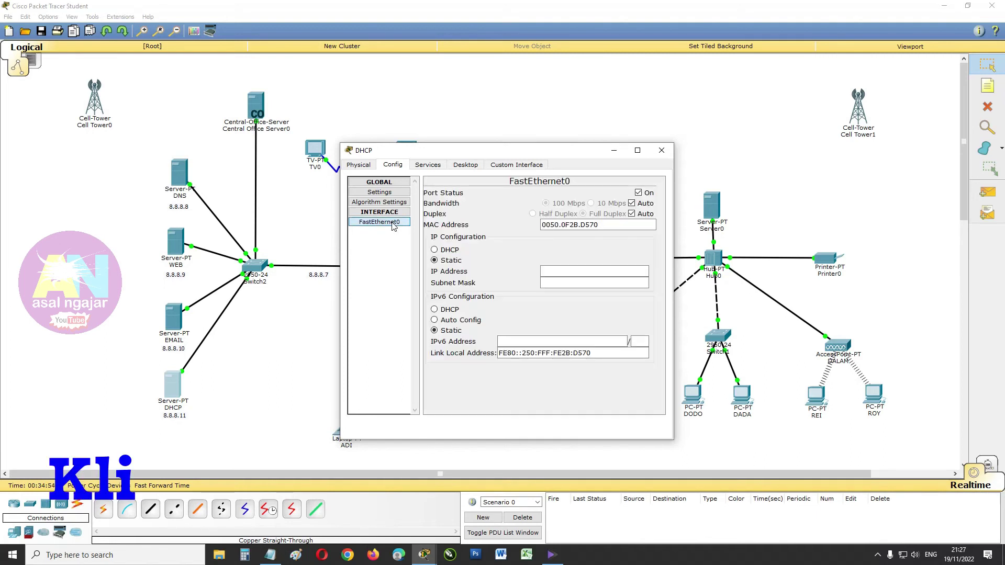
{"action": "left_click", "coordinate": [551, 275]}
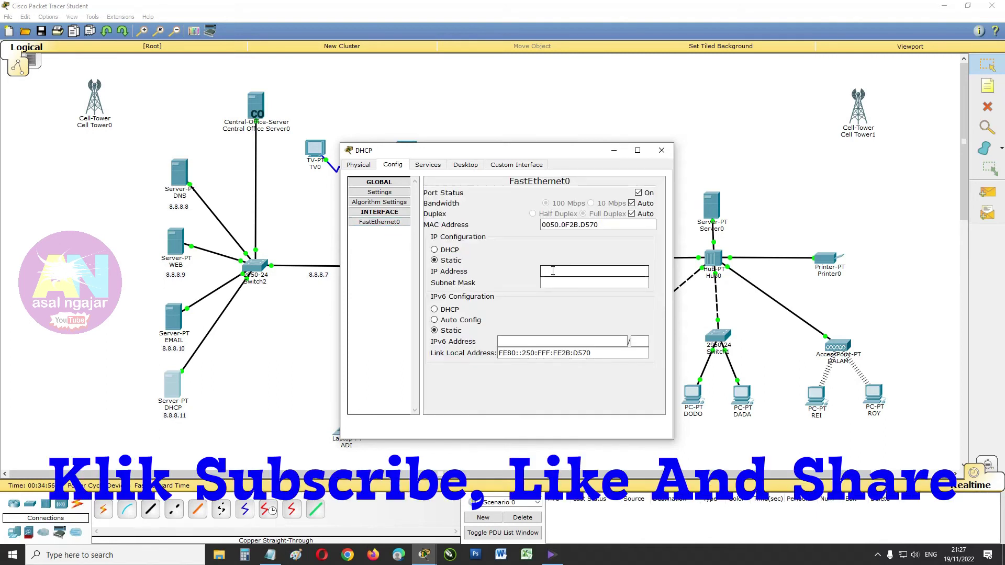
{"action": "type", "text": "8.8.8.711"}
{"action": "left_click", "coordinate": [555, 282]}
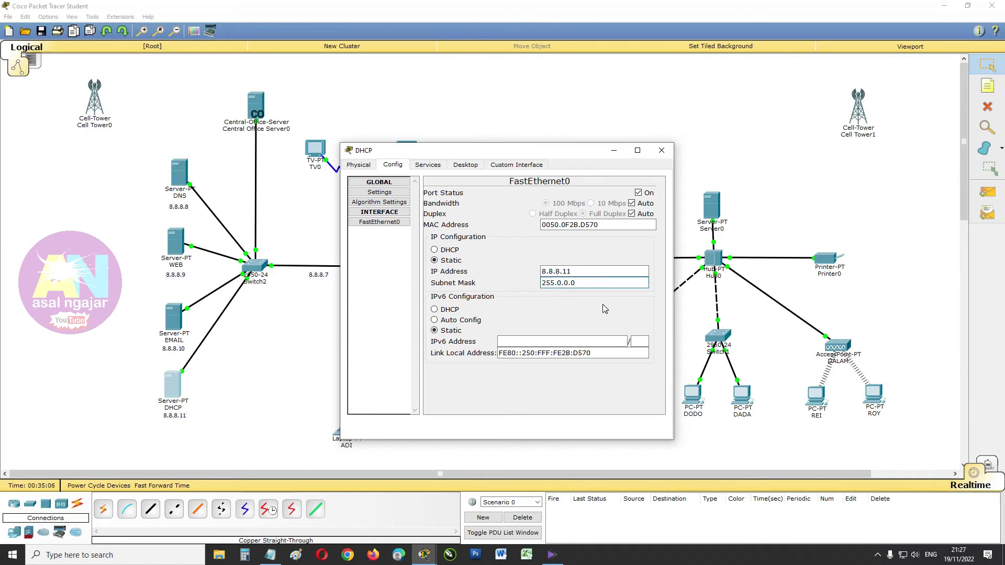
Step: Turn on the DHCP service for FastEthernet0, save the serverPool entry and close the DHCP server's window
{"action": "left_click", "coordinate": [432, 165]}
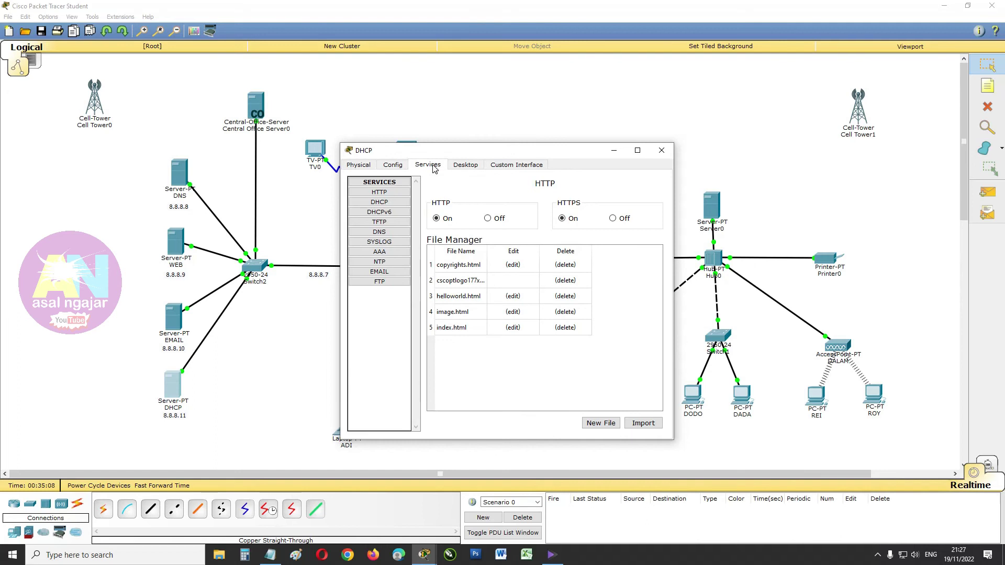
{"action": "left_click", "coordinate": [381, 202]}
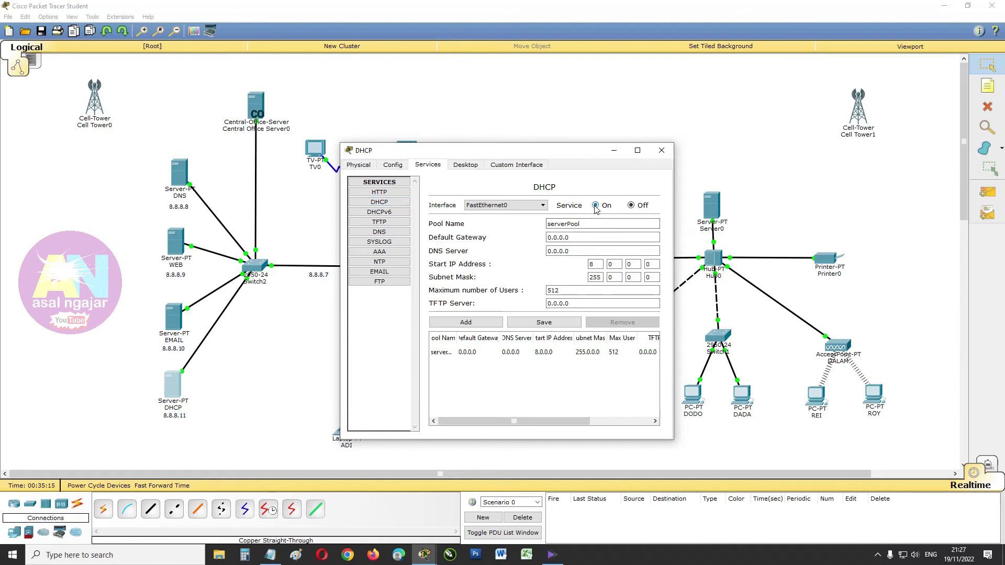
{"action": "left_click", "coordinate": [550, 325]}
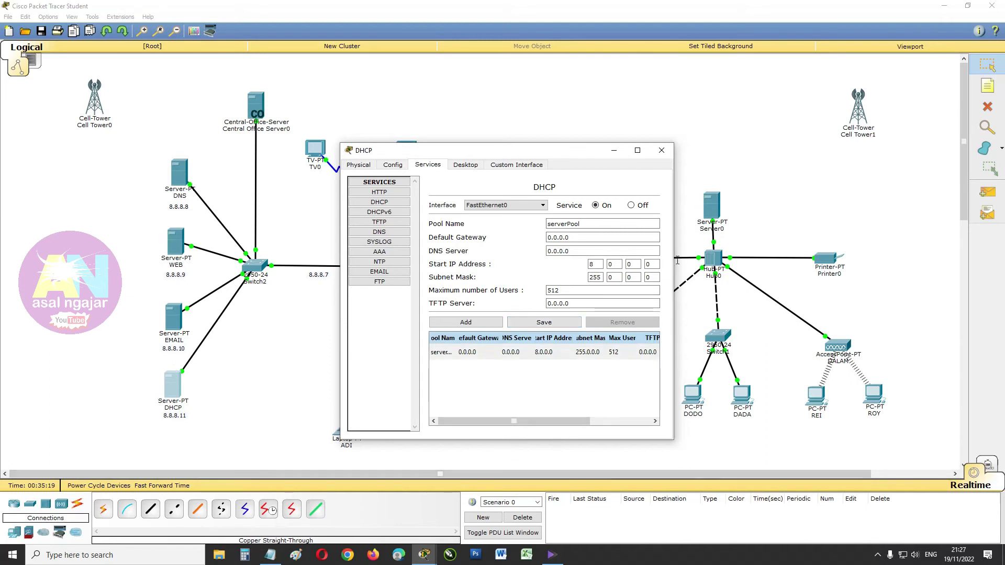
{"action": "left_click", "coordinate": [659, 151]}
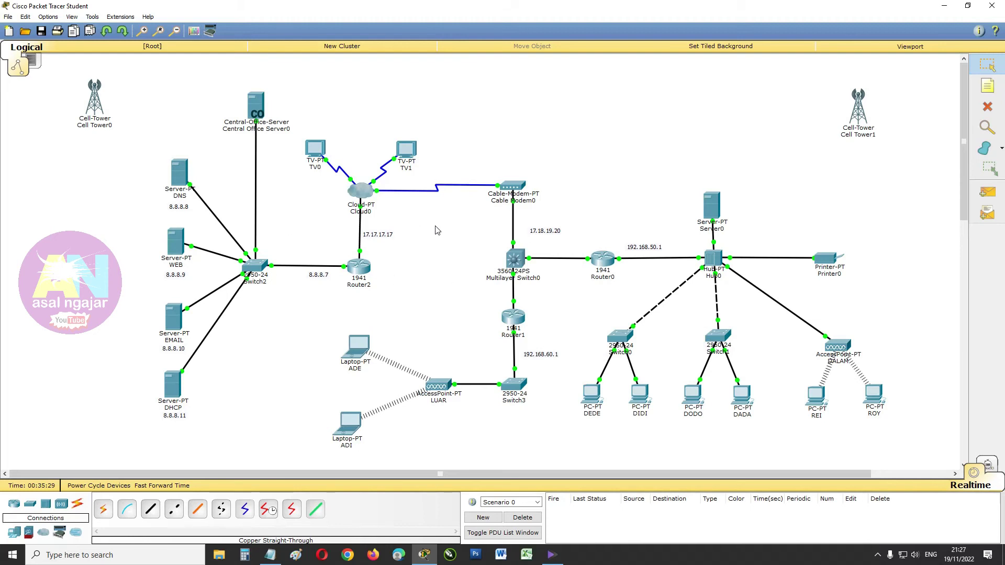
Step: Set Cloud0's Ethernet6 provider network to Cable, add a cable connection from Coaxial7 to Ethernet6 and close its window
{"action": "left_click", "coordinate": [365, 195]}
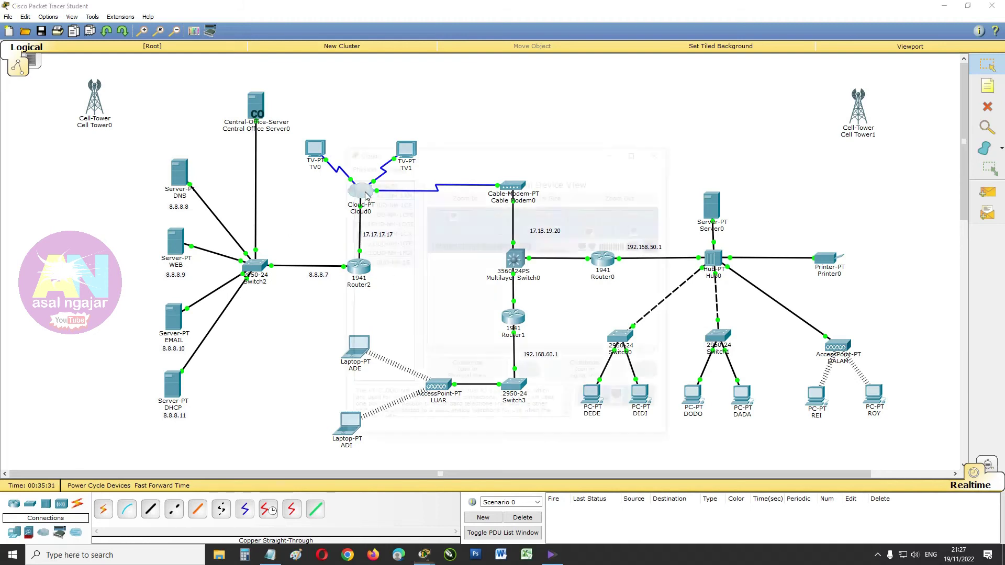
{"action": "left_click_drag", "start_coordinate": [450, 154], "coordinate": [501, 116]}
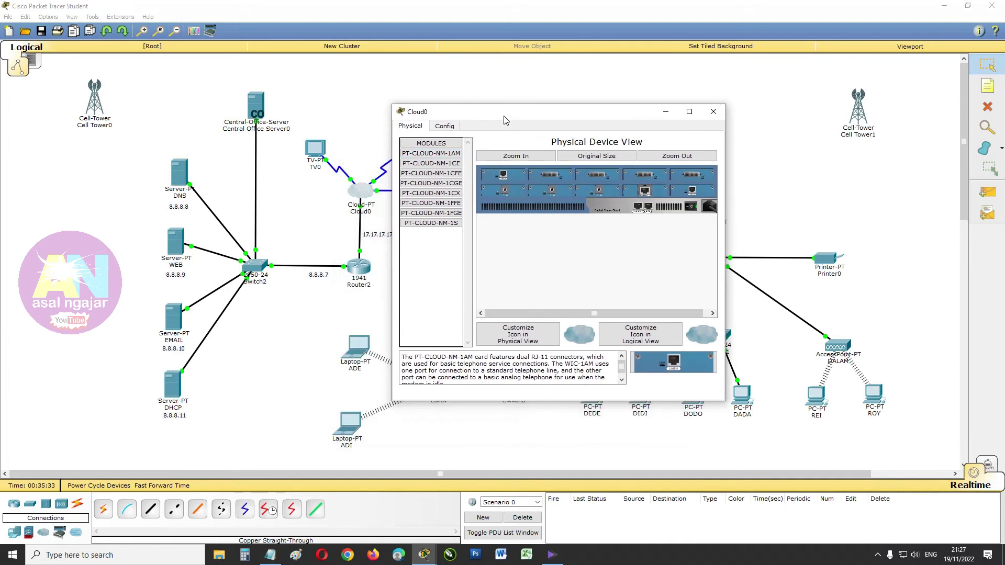
{"action": "left_click", "coordinate": [451, 126]}
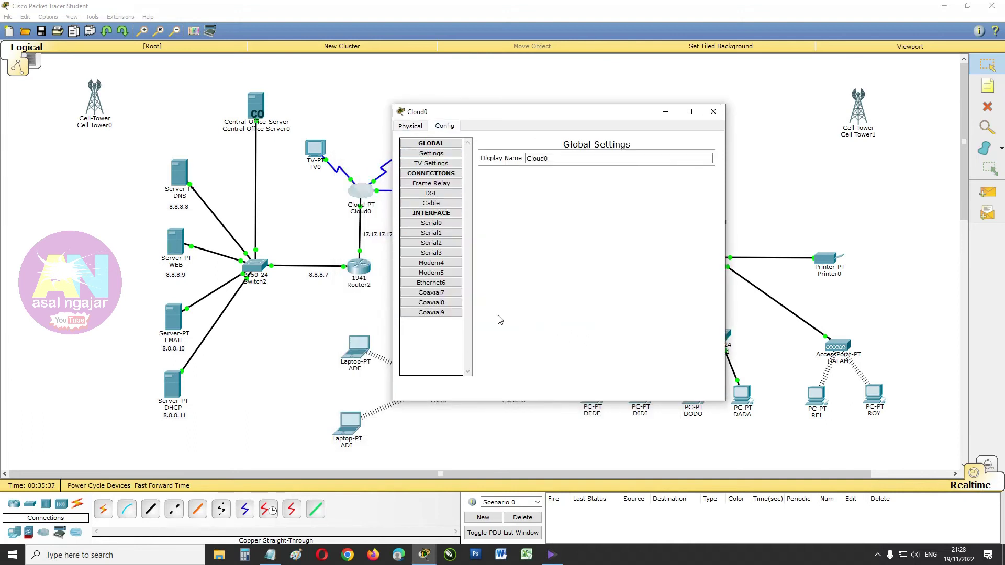
{"action": "left_click", "coordinate": [438, 284]}
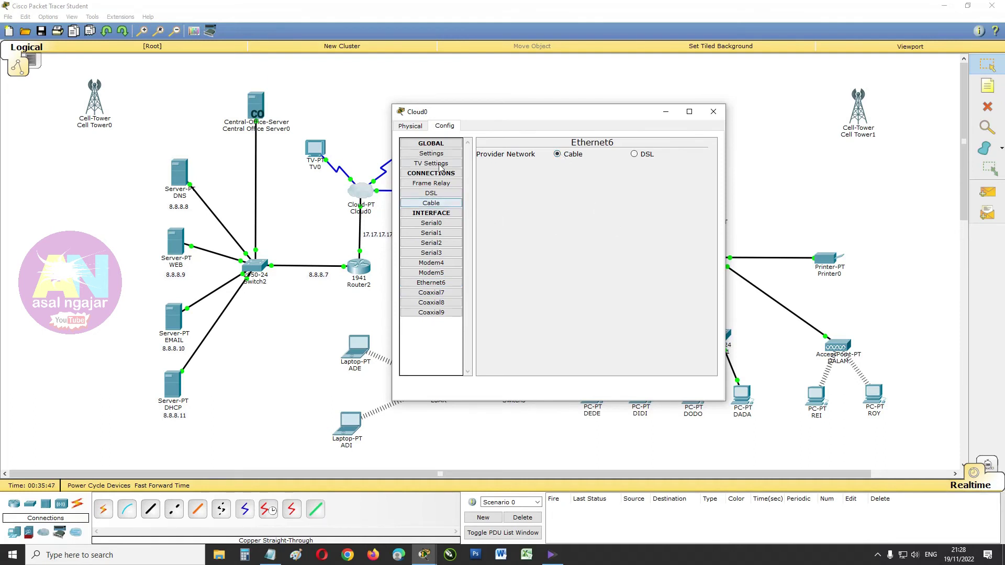
{"action": "left_click", "coordinate": [437, 204]}
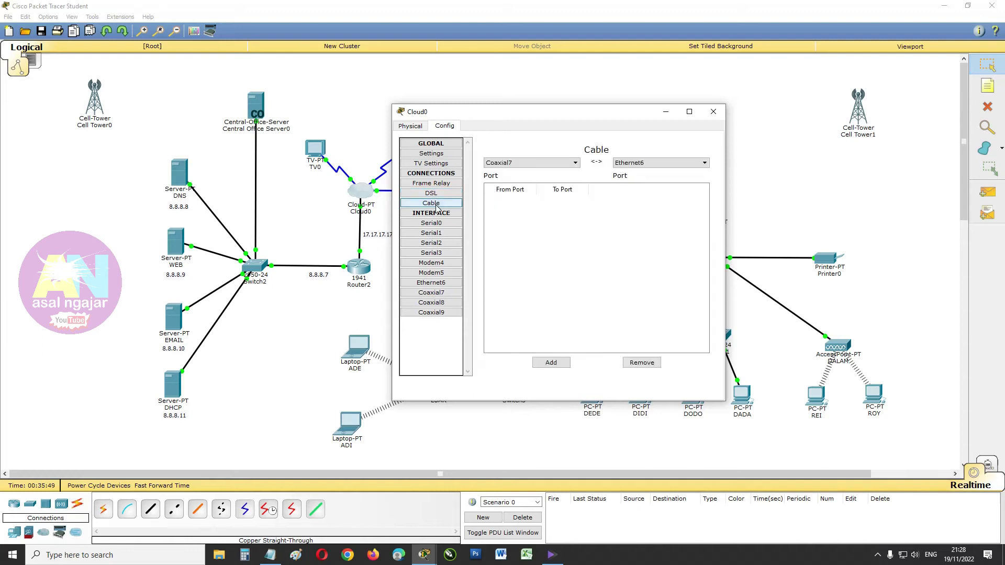
{"action": "left_click", "coordinate": [655, 163]}
{"action": "left_click", "coordinate": [655, 164]}
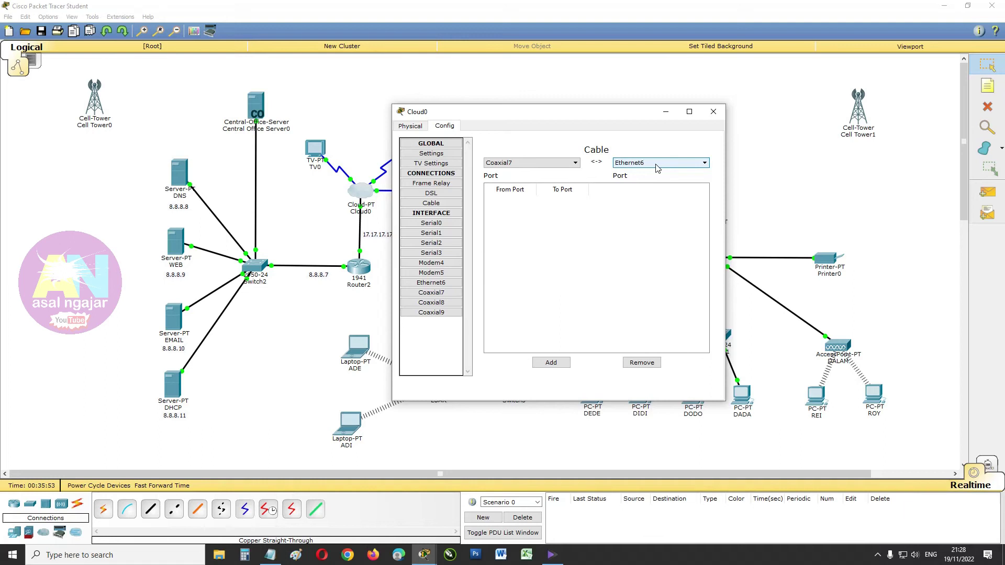
{"action": "left_click", "coordinate": [551, 364]}
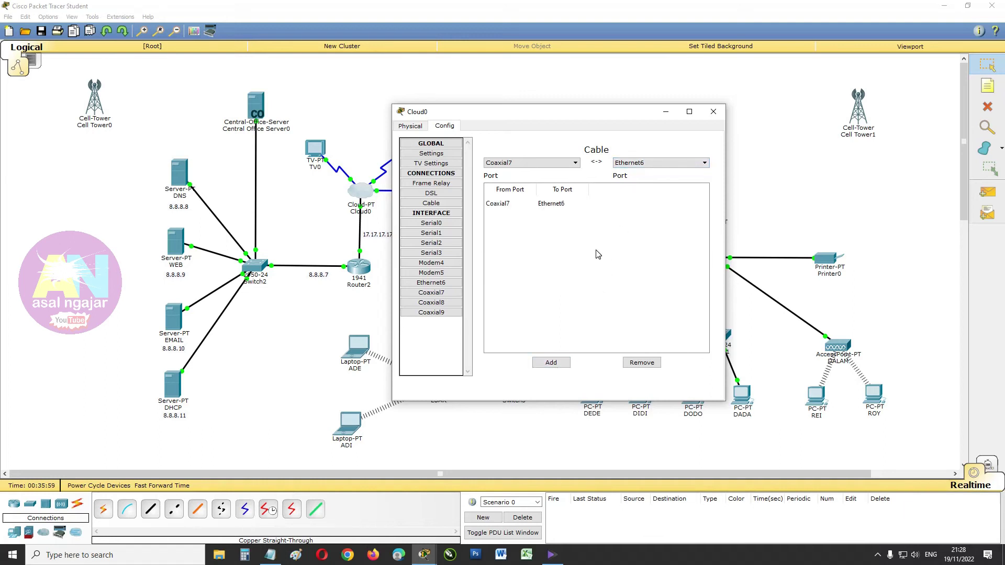
{"action": "left_click", "coordinate": [712, 112]}
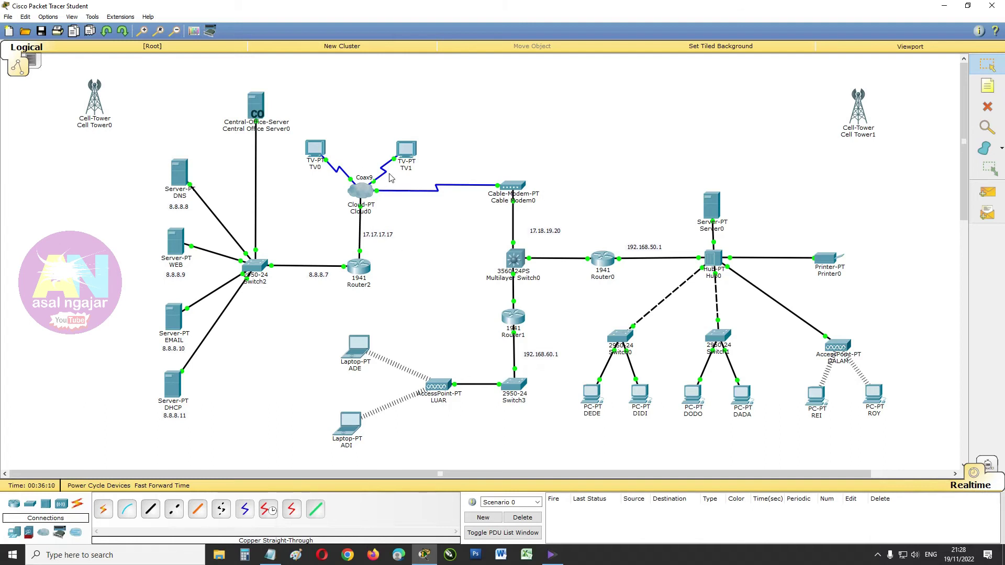
Step: Look through the Pictures folder in File Explorer for images and return to the topology
{"action": "left_click", "coordinate": [224, 554]}
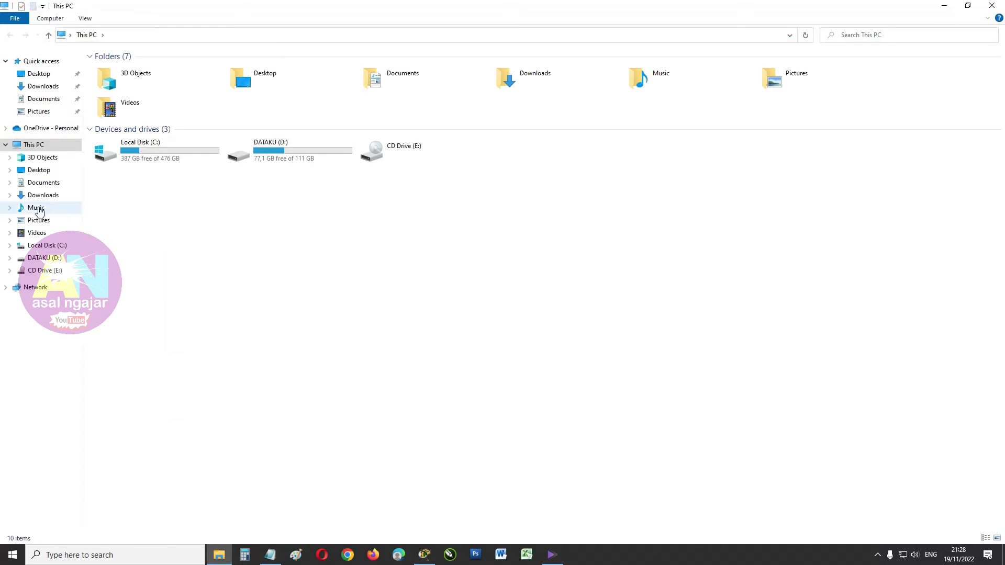
{"action": "left_click", "coordinate": [38, 220]}
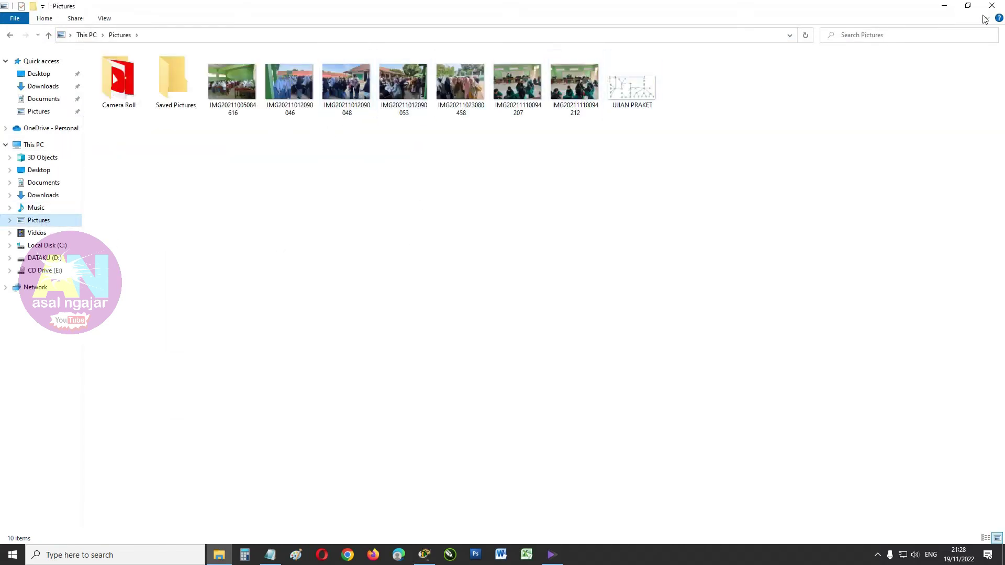
{"action": "left_click", "coordinate": [944, 6]}
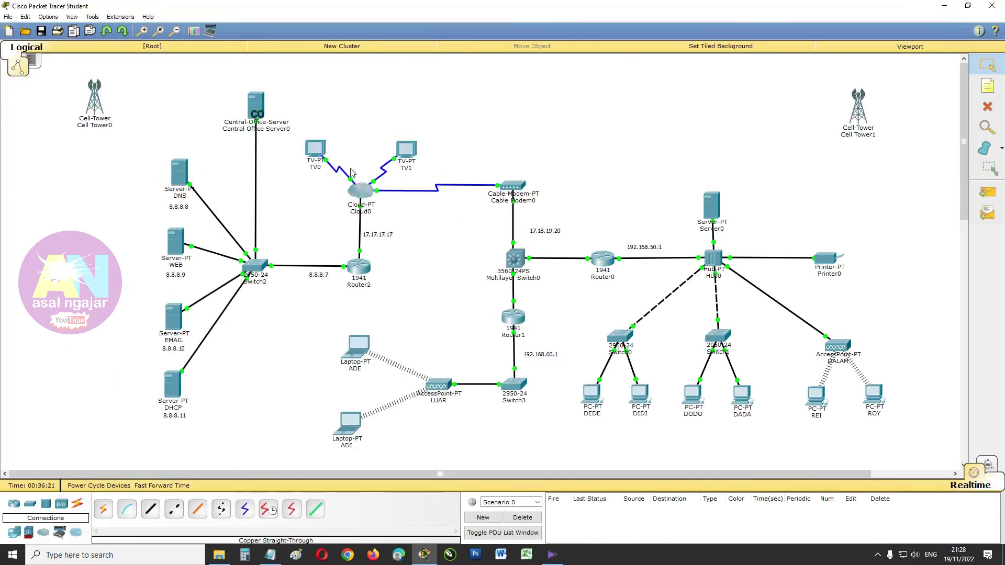
Step: Add IMG20211005084616.jpg from the Pictures folder to Cloud0's TV images
{"action": "left_click", "coordinate": [369, 197]}
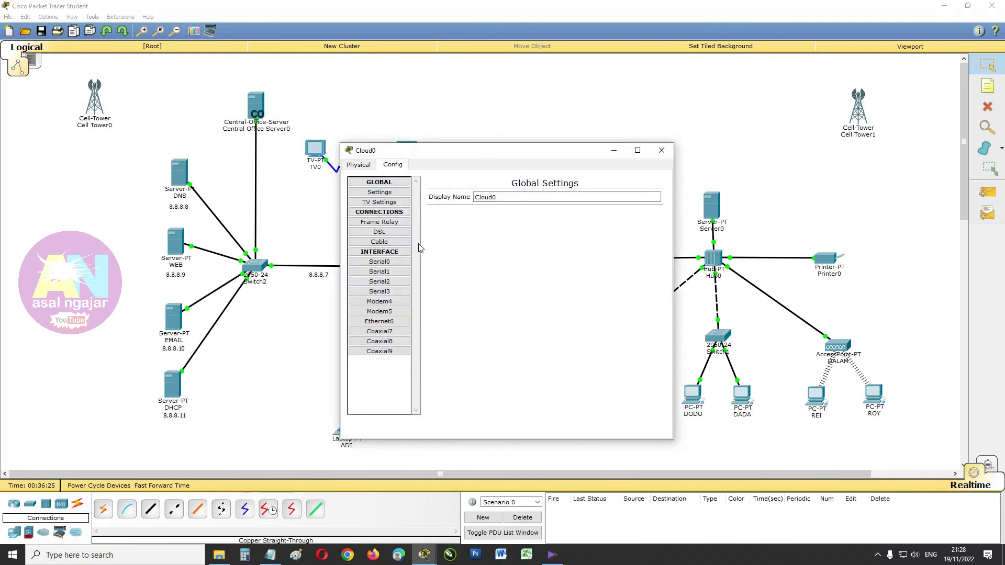
{"action": "left_click", "coordinate": [388, 203]}
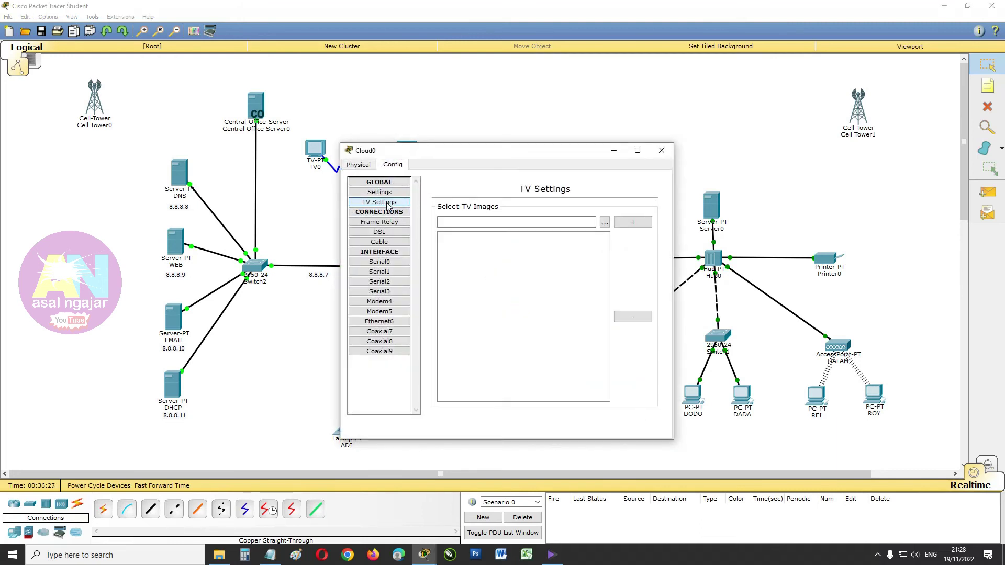
{"action": "left_click", "coordinate": [605, 224]}
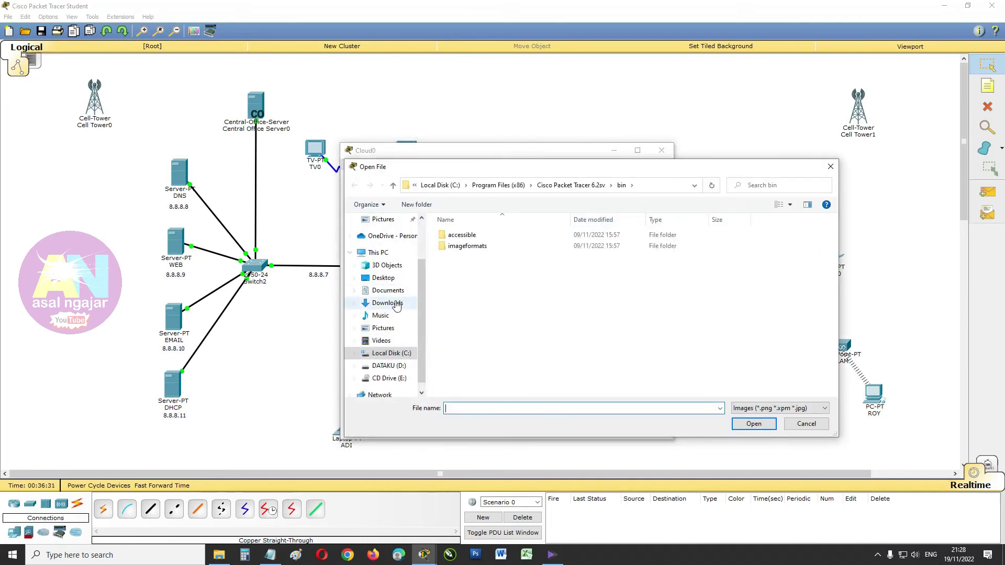
{"action": "left_click", "coordinate": [382, 327]}
{"action": "left_click", "coordinate": [576, 262]}
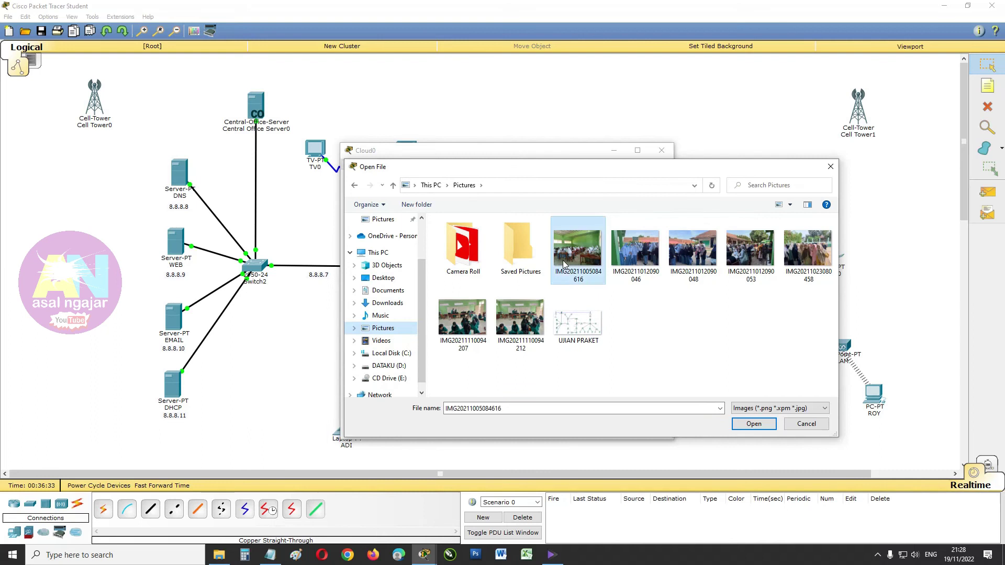
{"action": "left_click", "coordinate": [753, 424]}
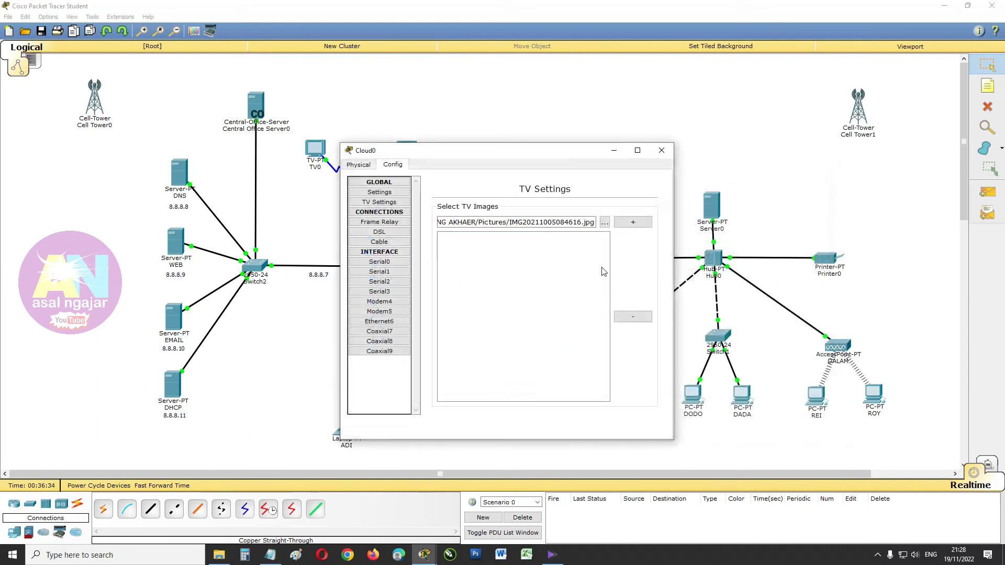
{"action": "left_click", "coordinate": [633, 222]}
Step: Add IMG20211012090046.jpg from the Pictures folder to Cloud0's TV images
{"action": "left_click", "coordinate": [604, 222]}
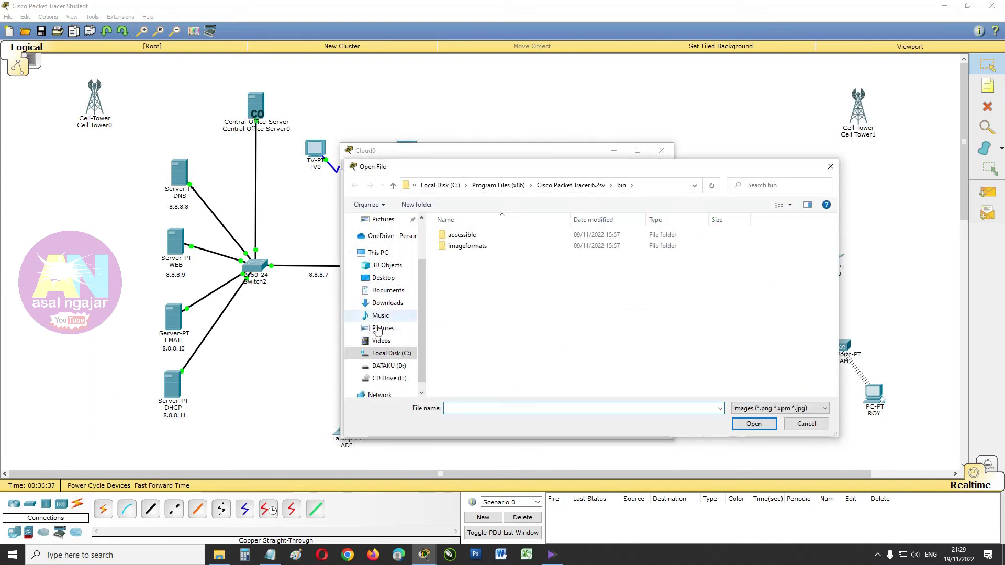
{"action": "left_click", "coordinate": [378, 328]}
{"action": "left_click", "coordinate": [645, 279]}
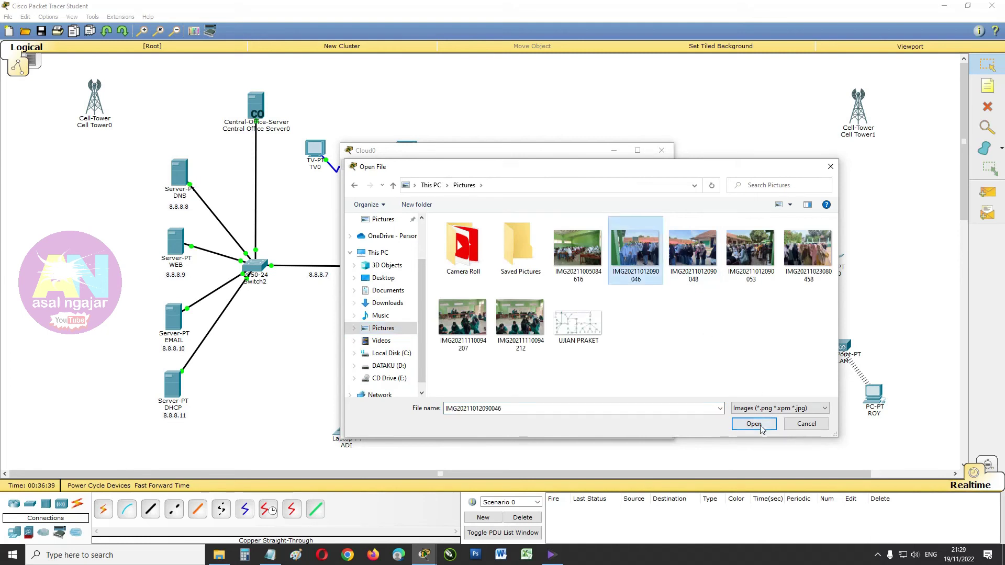
{"action": "left_click", "coordinate": [753, 425]}
{"action": "left_click", "coordinate": [632, 222]}
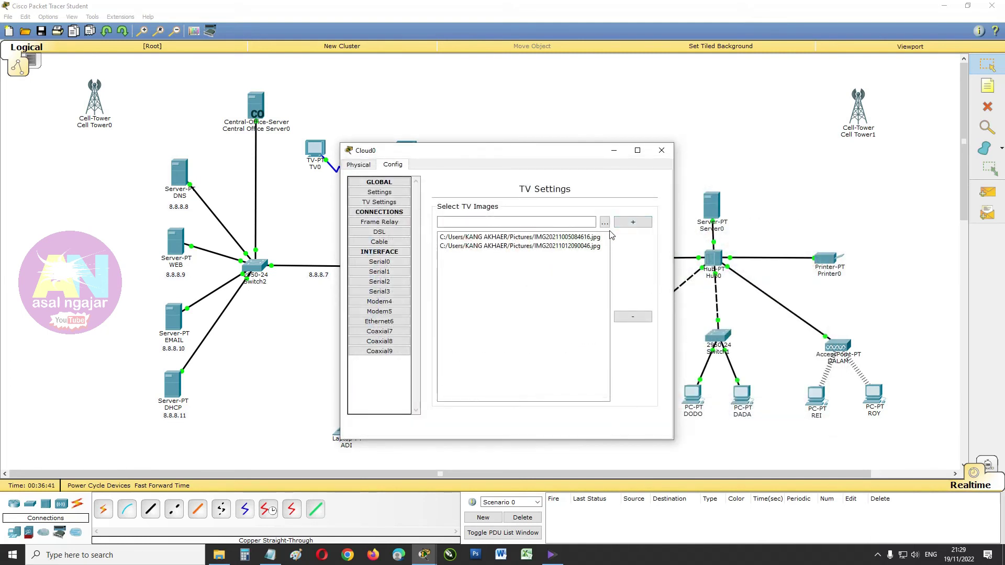
Step: Add IMG20211012090048.jpg from the Pictures folder to Cloud0's TV images
{"action": "left_click", "coordinate": [605, 223]}
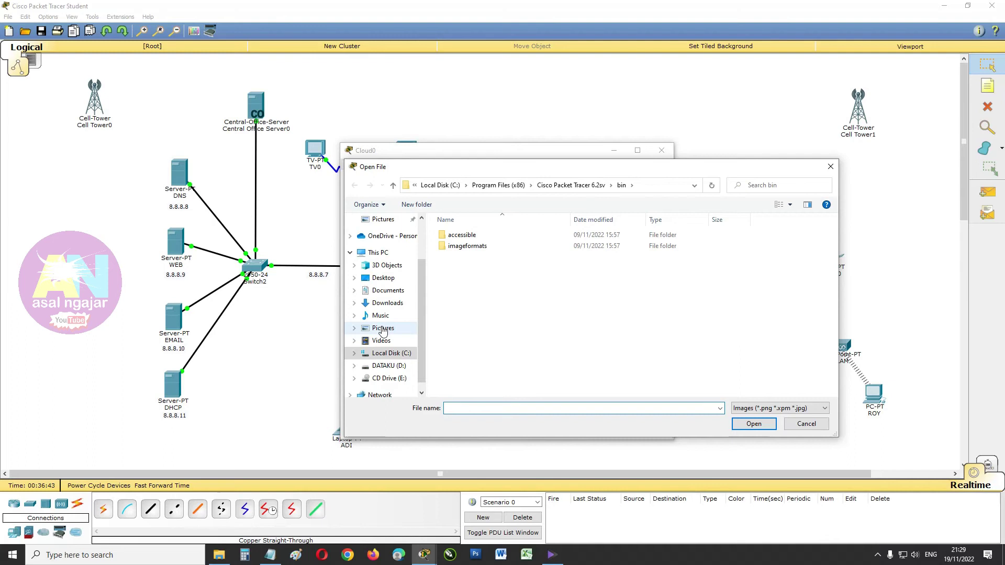
{"action": "left_click", "coordinate": [383, 328]}
{"action": "left_click", "coordinate": [693, 250]}
{"action": "left_click", "coordinate": [754, 423]}
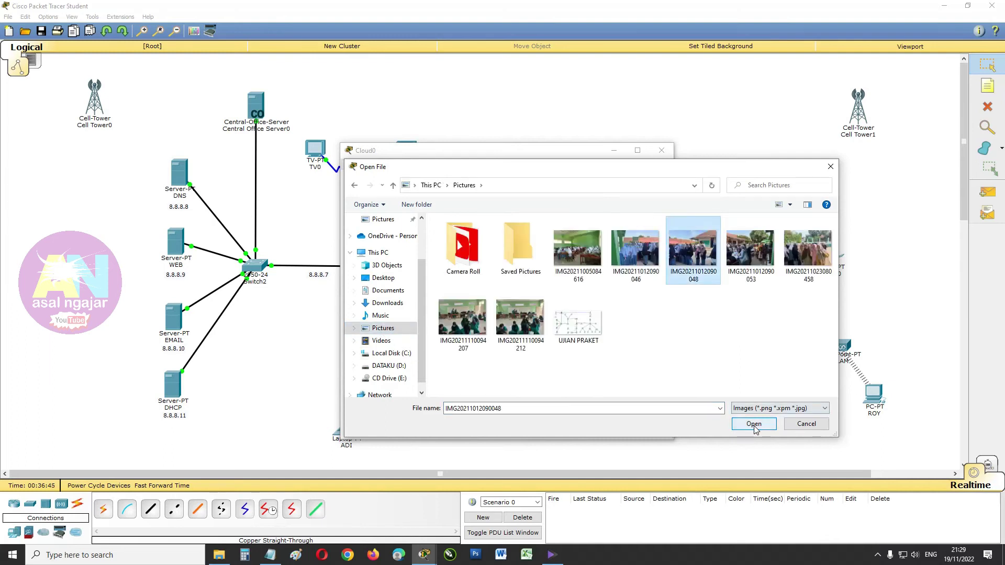
Step: Add IMG20211012090053.jpg from the Pictures folder to Cloud0's TV images
{"action": "left_click", "coordinate": [604, 222]}
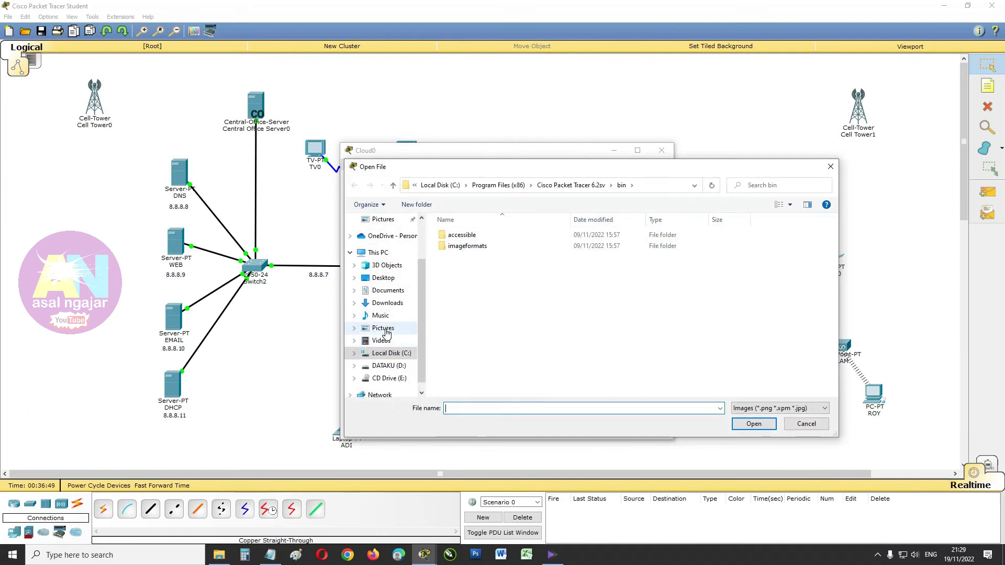
{"action": "left_click", "coordinate": [387, 328]}
{"action": "left_click", "coordinate": [747, 263]}
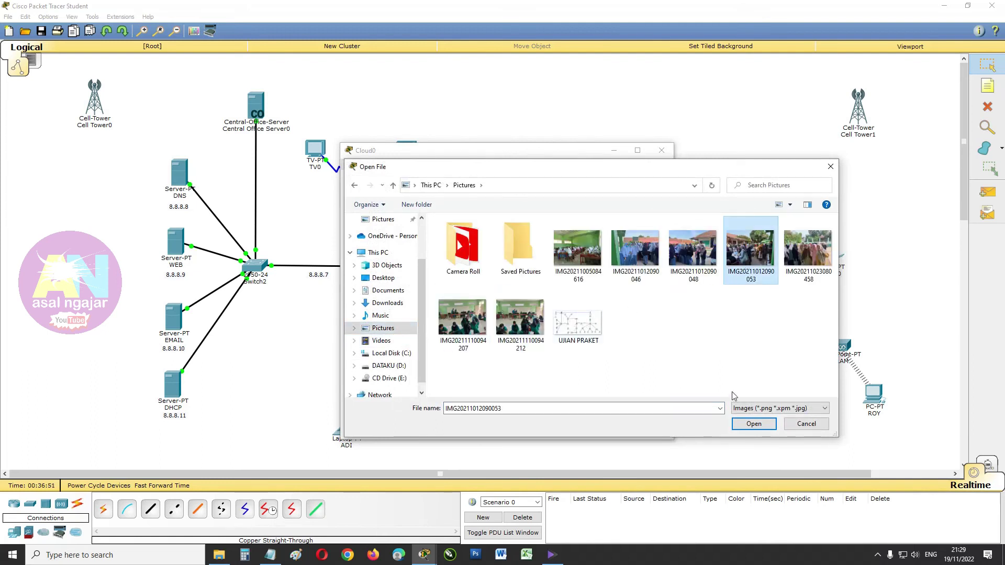
{"action": "left_click", "coordinate": [752, 424]}
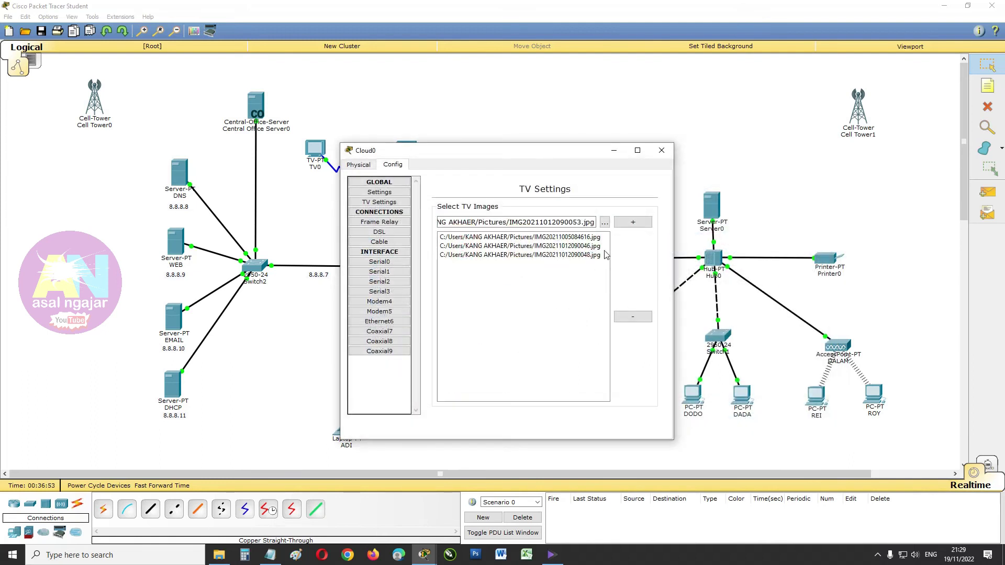
{"action": "left_click", "coordinate": [632, 222]}
Step: Add IMG20211023080458.jpg from the Pictures folder to Cloud0's TV images
{"action": "left_click", "coordinate": [605, 223]}
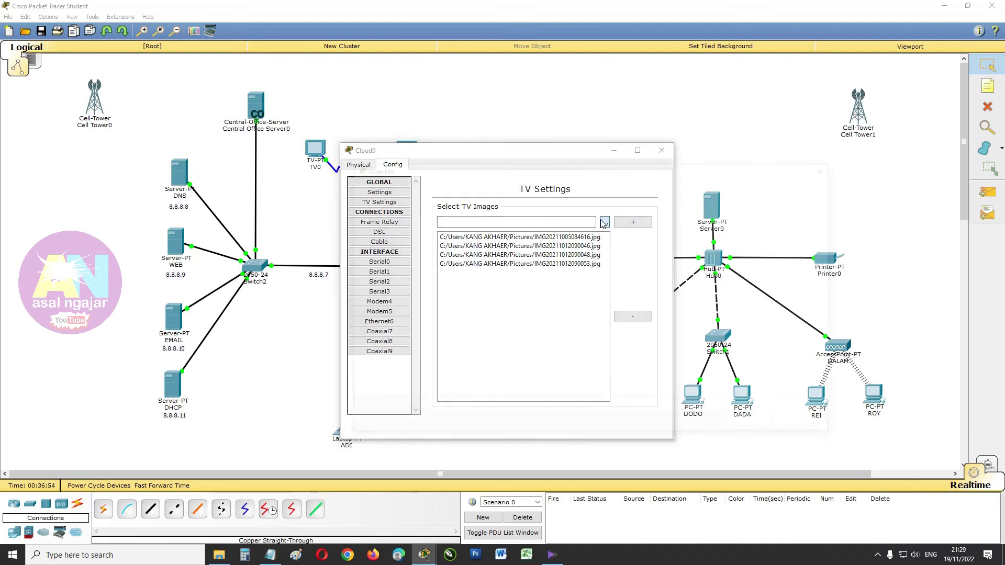
{"action": "left_click", "coordinate": [382, 328]}
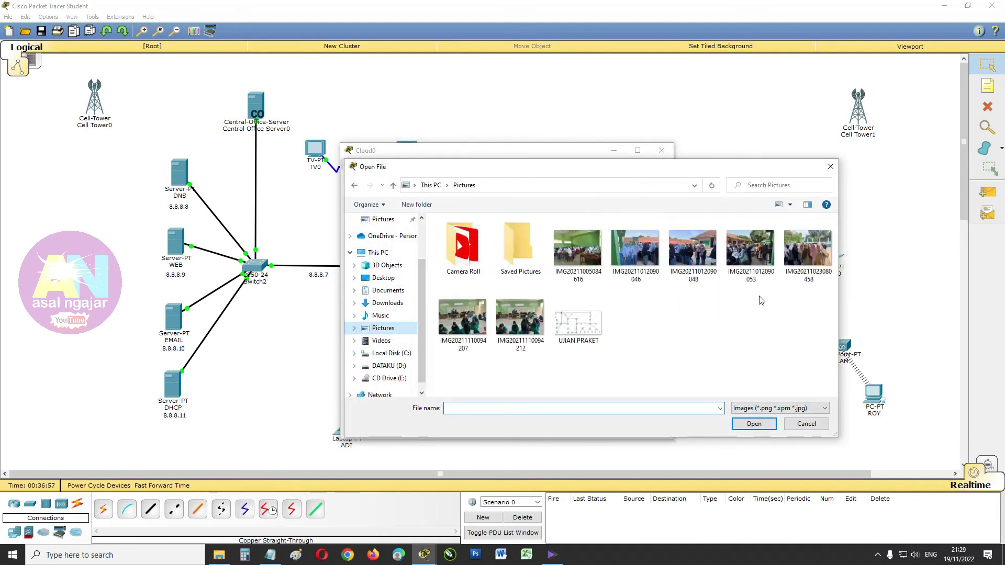
{"action": "left_click", "coordinate": [807, 248]}
{"action": "left_click", "coordinate": [754, 424]}
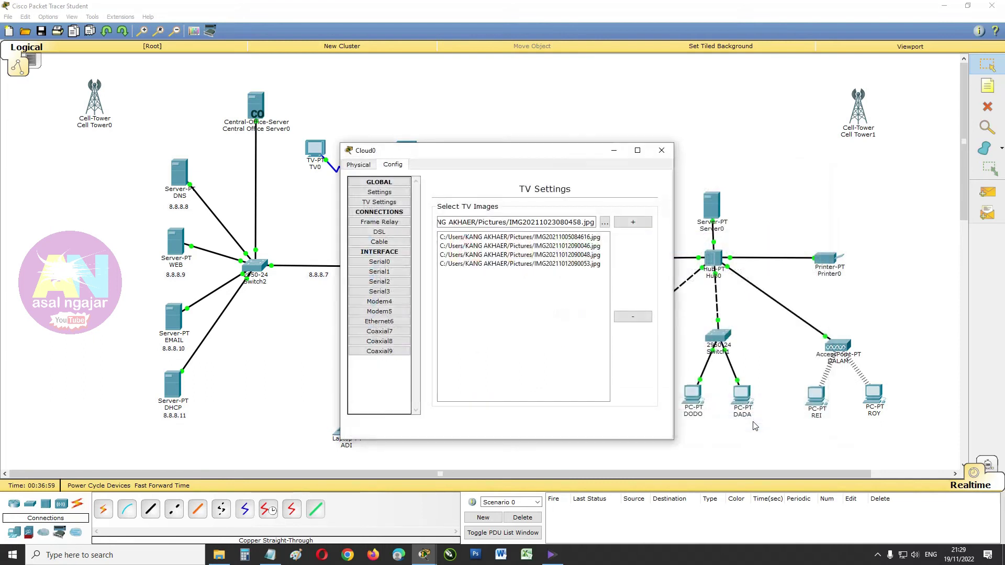
Step: Put the already chosen IMG20211023080458.jpg into Cloud0's list of TV images
{"action": "left_click", "coordinate": [604, 223]}
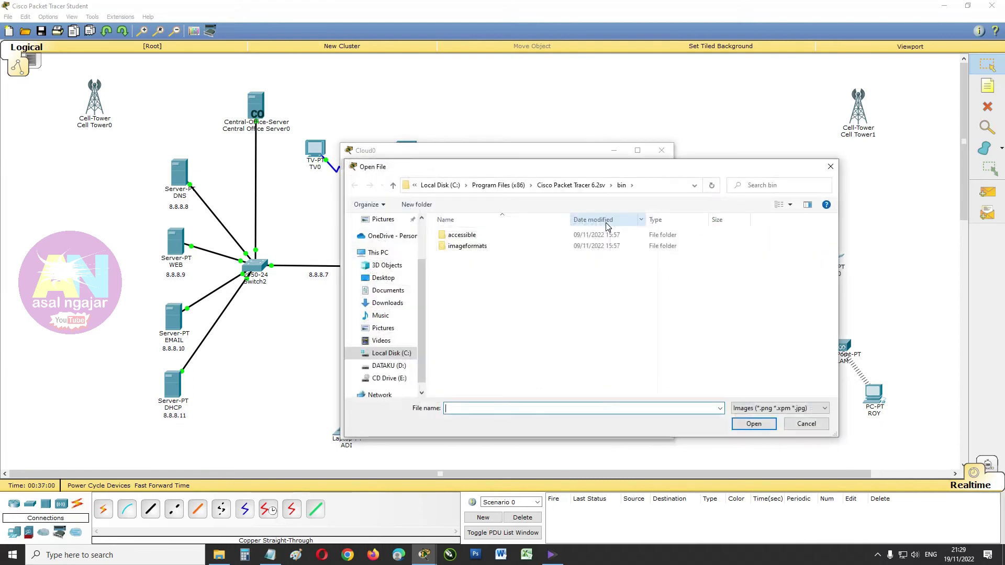
{"action": "left_click", "coordinate": [806, 424]}
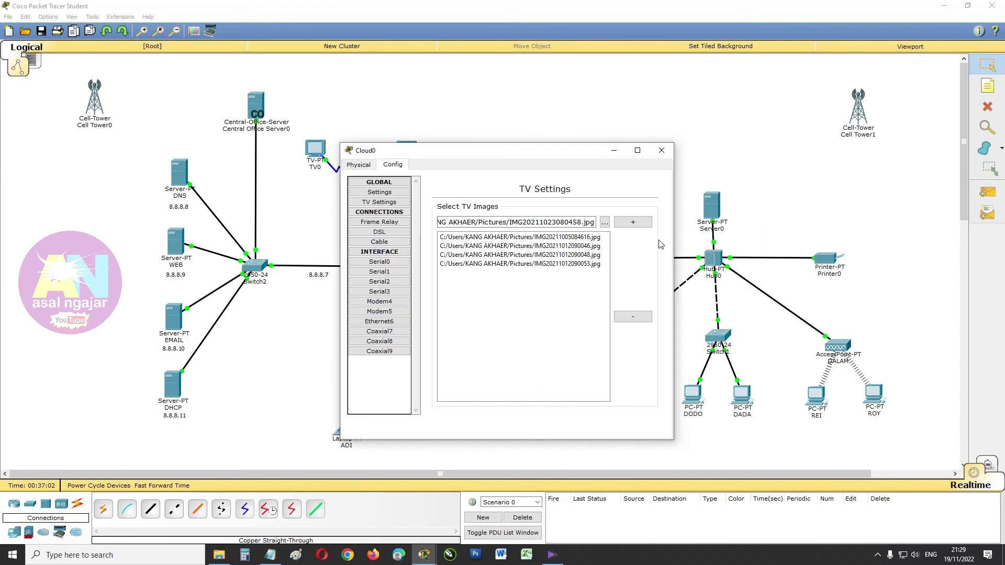
{"action": "left_click", "coordinate": [644, 228]}
Step: Add IMG20211110094207.jpg from the Pictures folder to Cloud0's TV images
{"action": "left_click", "coordinate": [604, 223]}
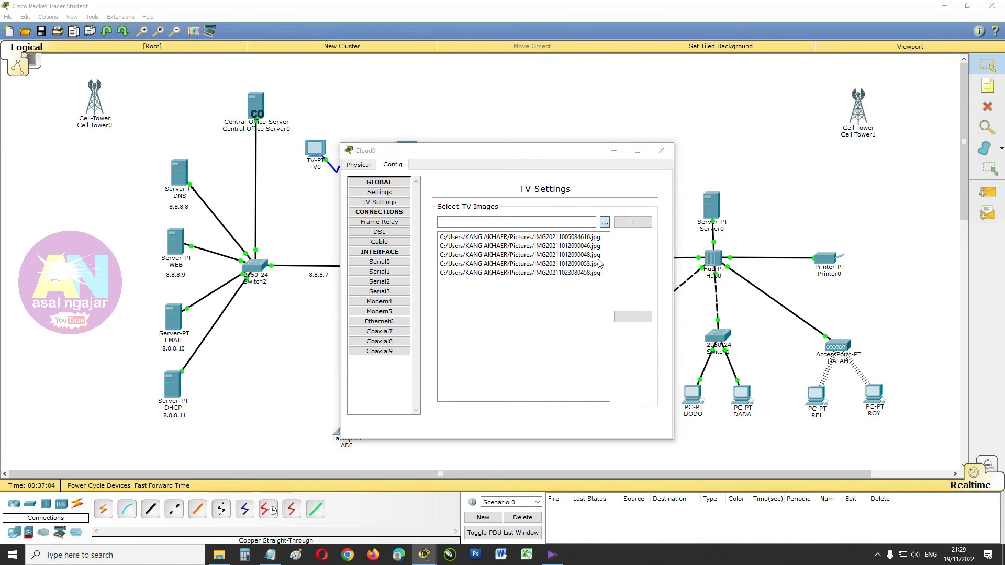
{"action": "left_click", "coordinate": [382, 327]}
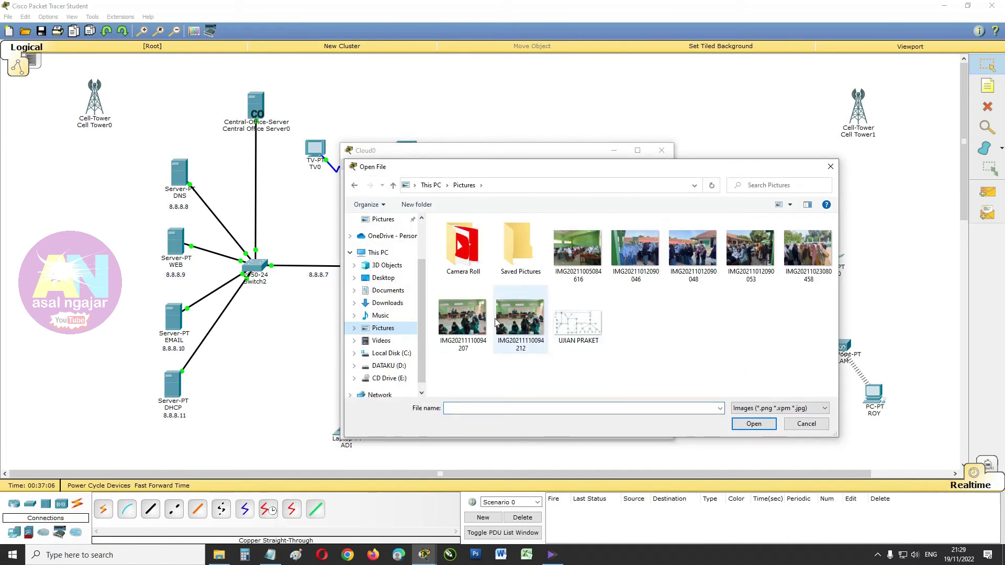
{"action": "left_click", "coordinate": [462, 318]}
{"action": "left_click", "coordinate": [754, 424]}
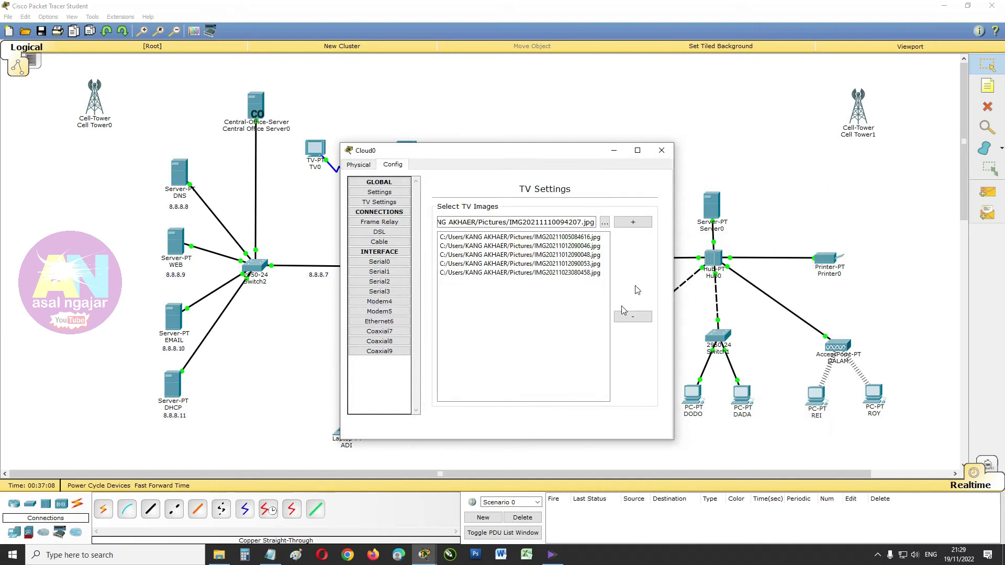
{"action": "left_click", "coordinate": [634, 224]}
Step: Add IMG20211110094212.jpg from the Pictures folder to Cloud0's TV images and close Cloud0's settings
{"action": "left_click", "coordinate": [605, 222]}
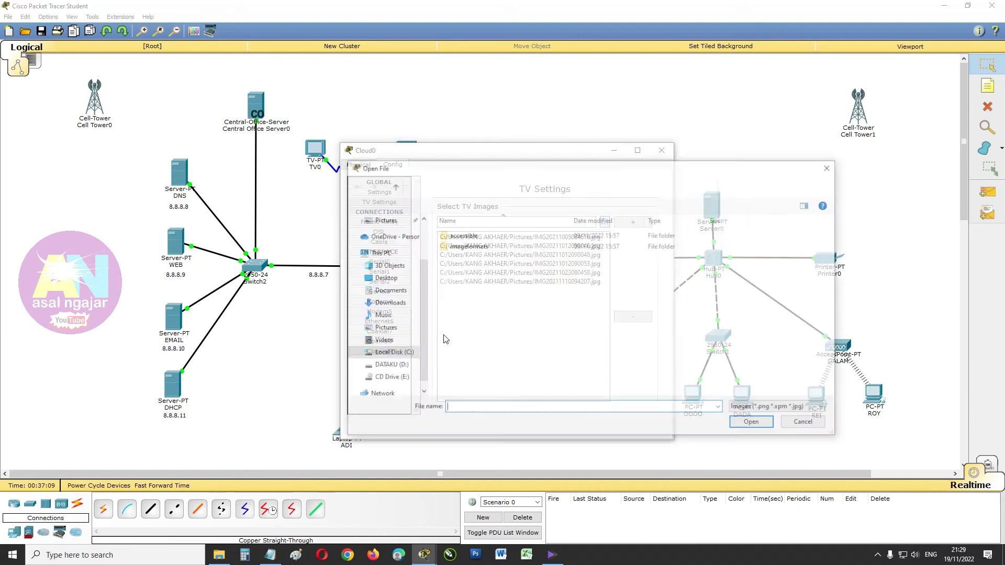
{"action": "left_click", "coordinate": [383, 327]}
{"action": "left_click", "coordinate": [519, 318]}
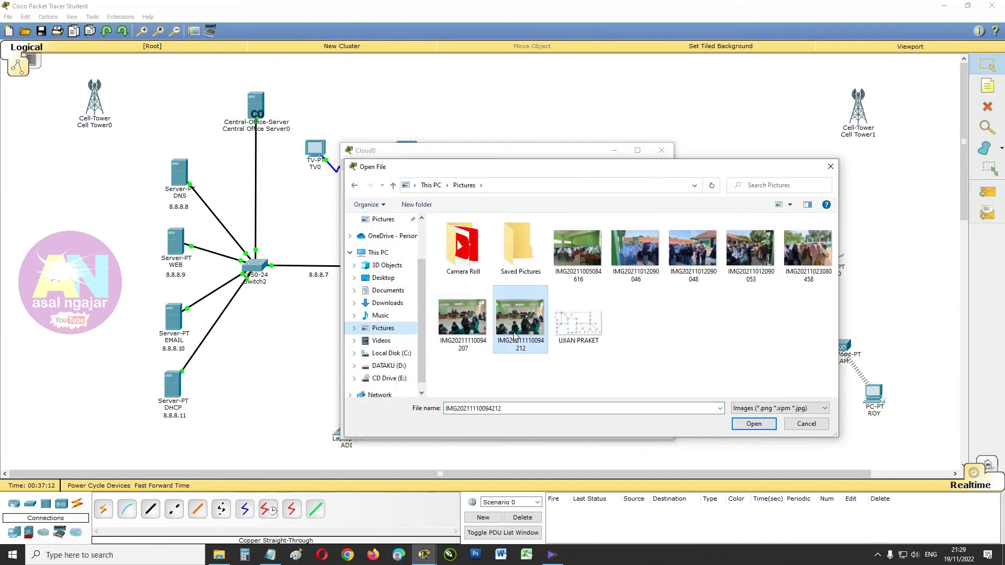
{"action": "left_click", "coordinate": [754, 424]}
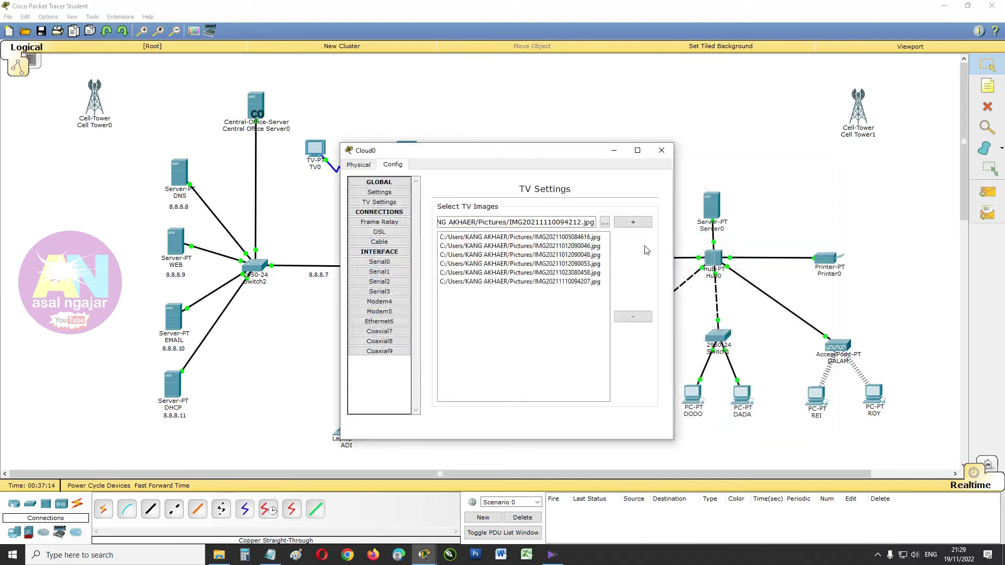
{"action": "left_click", "coordinate": [634, 223]}
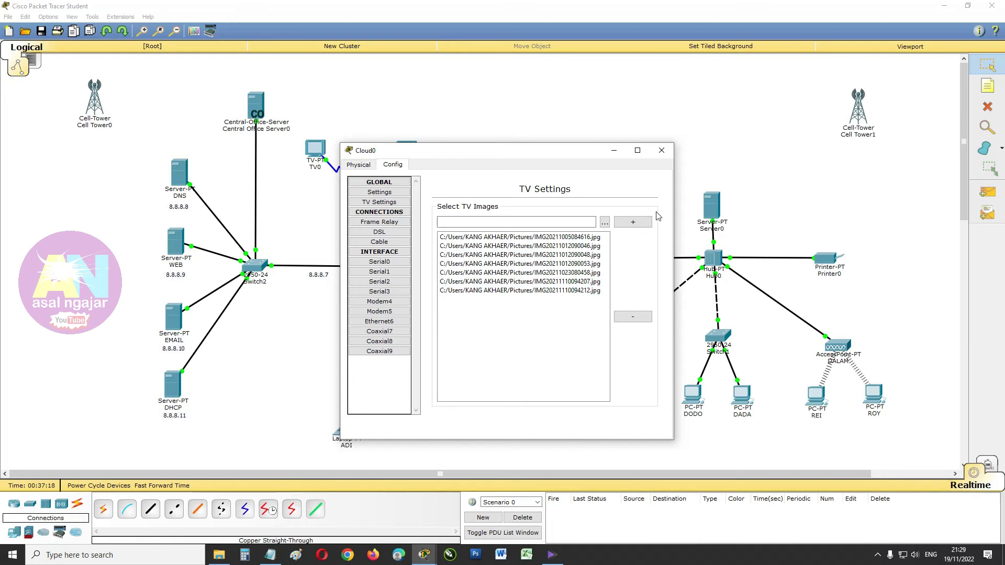
{"action": "left_click", "coordinate": [662, 150]}
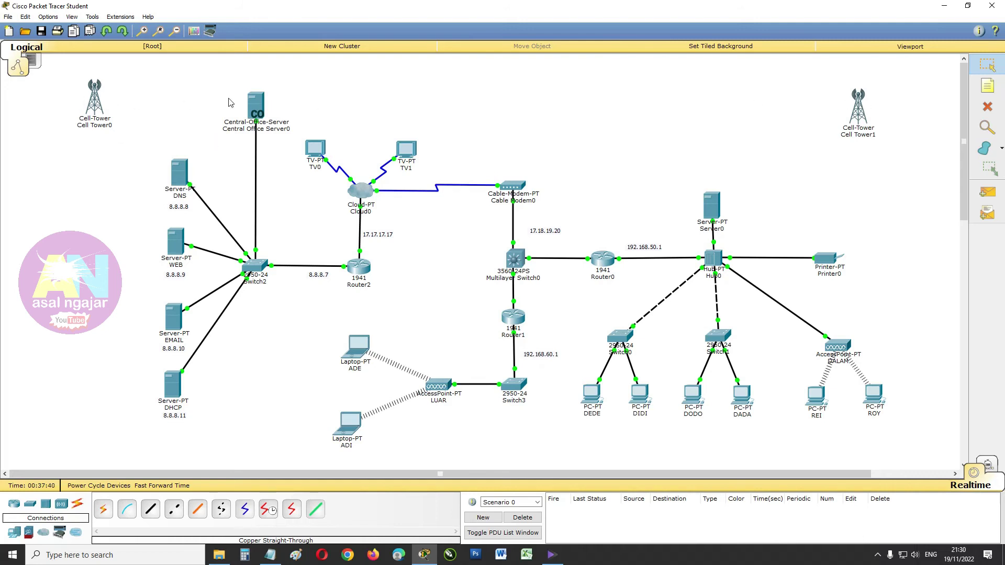
Step: Connect Central Office Server0 port Coaxial0/0 to Cell Tower0 with a coaxial cable
{"action": "left_click", "coordinate": [245, 509]}
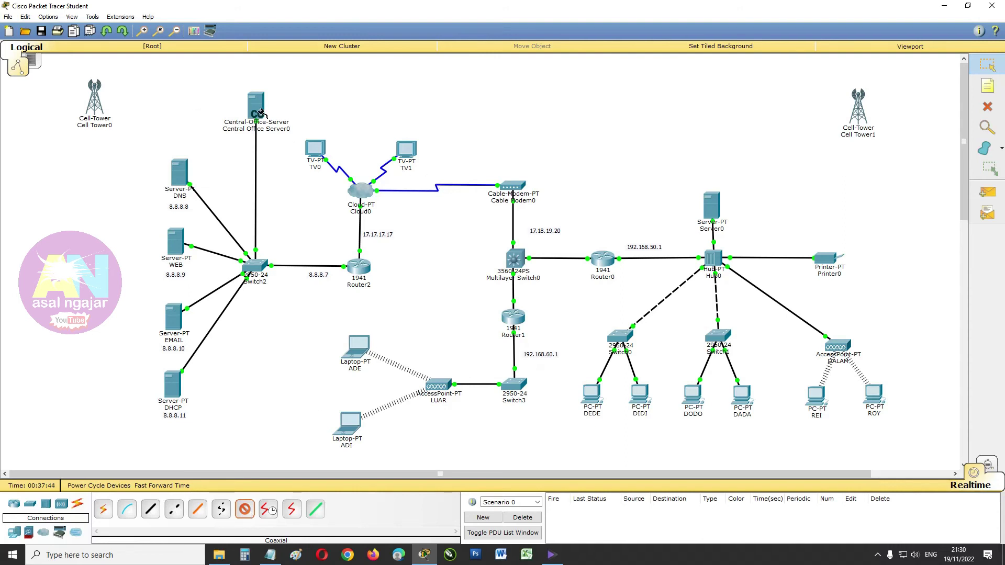
{"action": "left_click", "coordinate": [257, 111]}
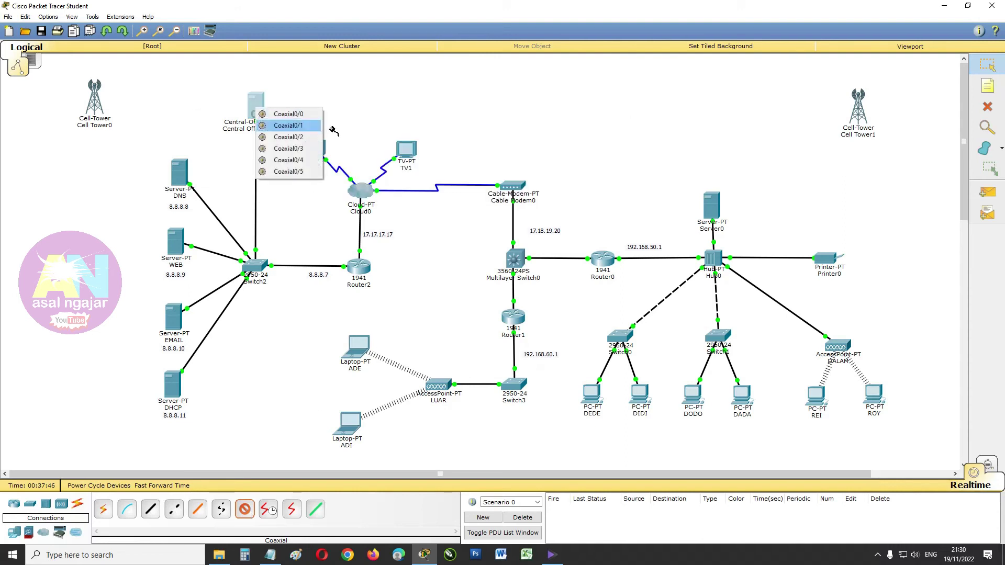
{"action": "left_click", "coordinate": [309, 125]}
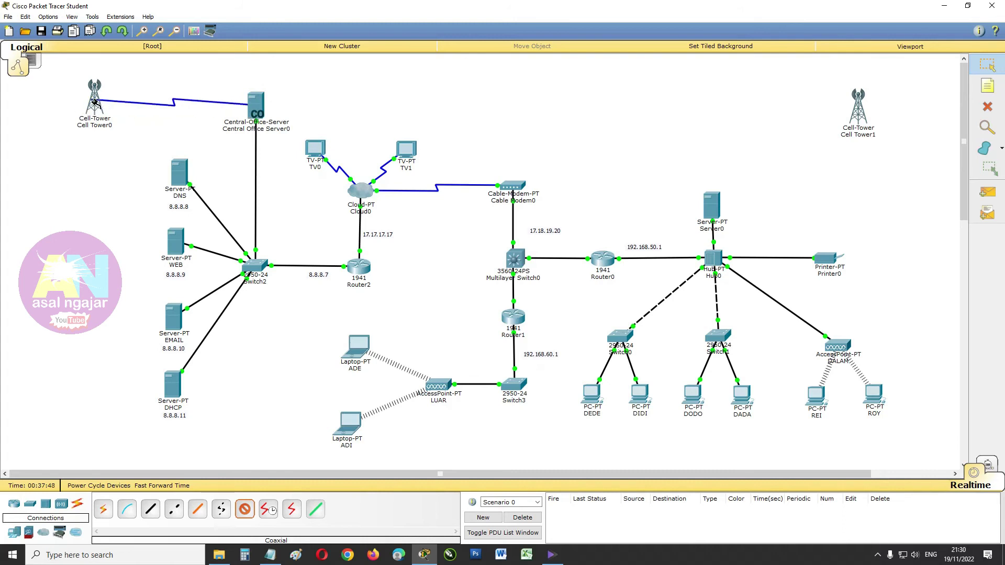
{"action": "left_click", "coordinate": [96, 95]}
{"action": "left_click", "coordinate": [139, 34]}
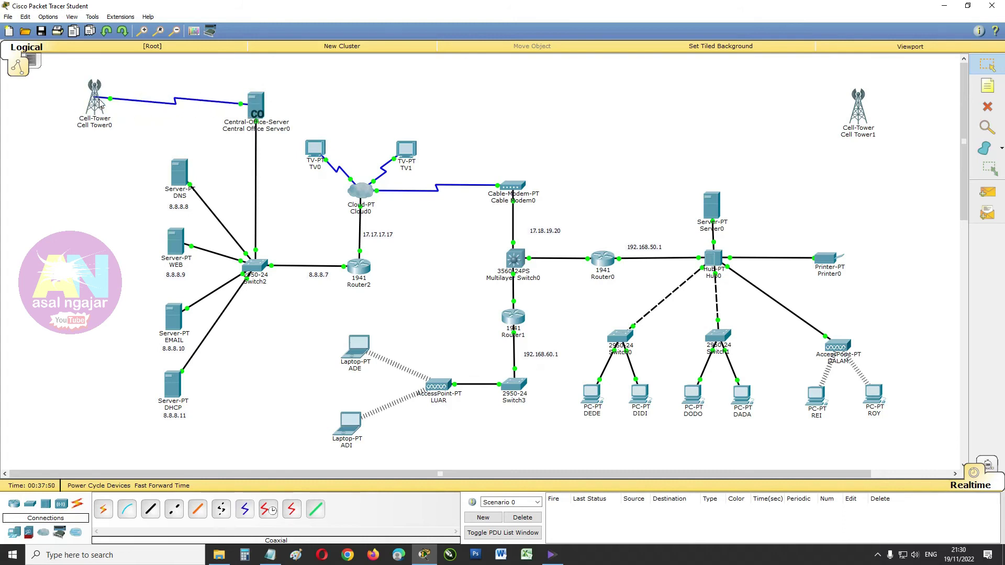
Step: Connect Central Office Server0 port Coaxial0/1 to Cell Tower1 port Coaxial0 with a coaxial cable
{"action": "left_click", "coordinate": [244, 508]}
{"action": "left_click", "coordinate": [265, 113]}
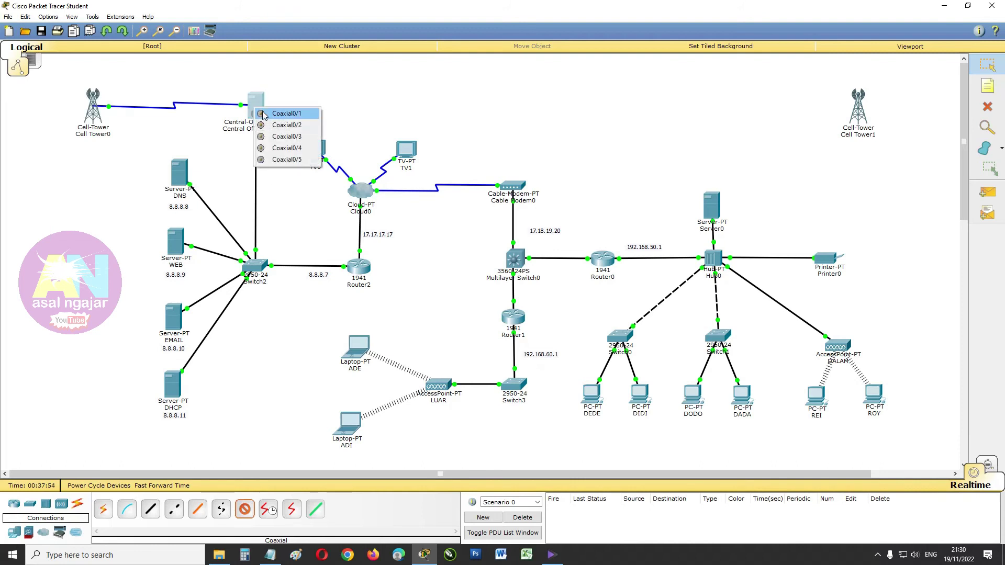
{"action": "left_click", "coordinate": [268, 115]}
{"action": "left_click", "coordinate": [858, 103]}
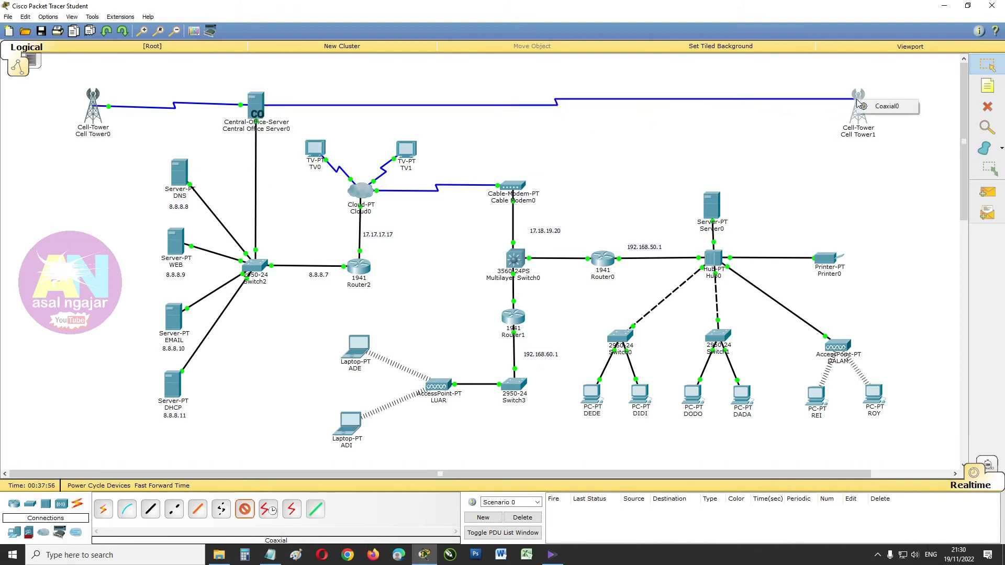
{"action": "left_click", "coordinate": [884, 107]}
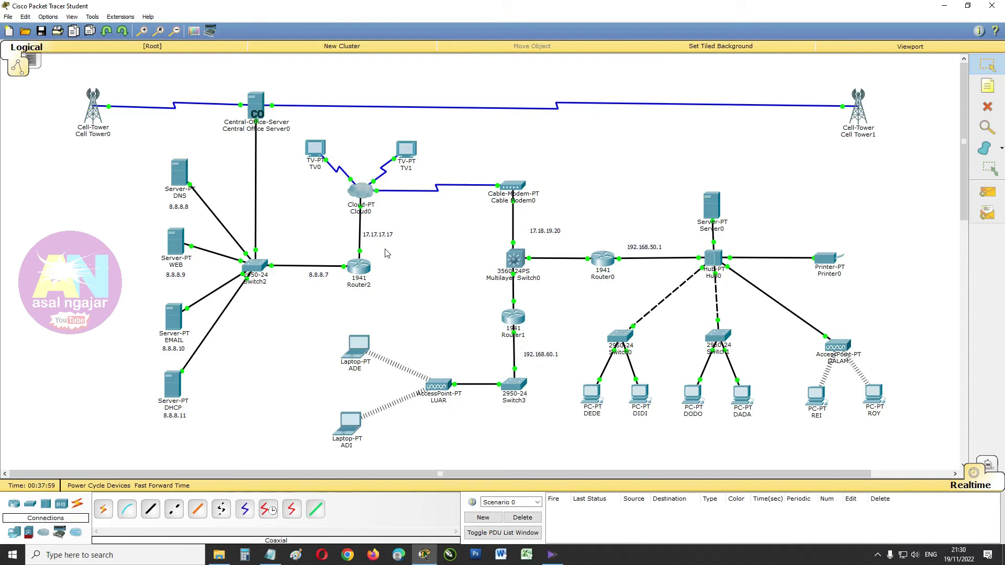
Step: Add a smartphone to the workspace, position it just below Cell Tower1 and rename it FERA
{"action": "left_click", "coordinate": [15, 534]}
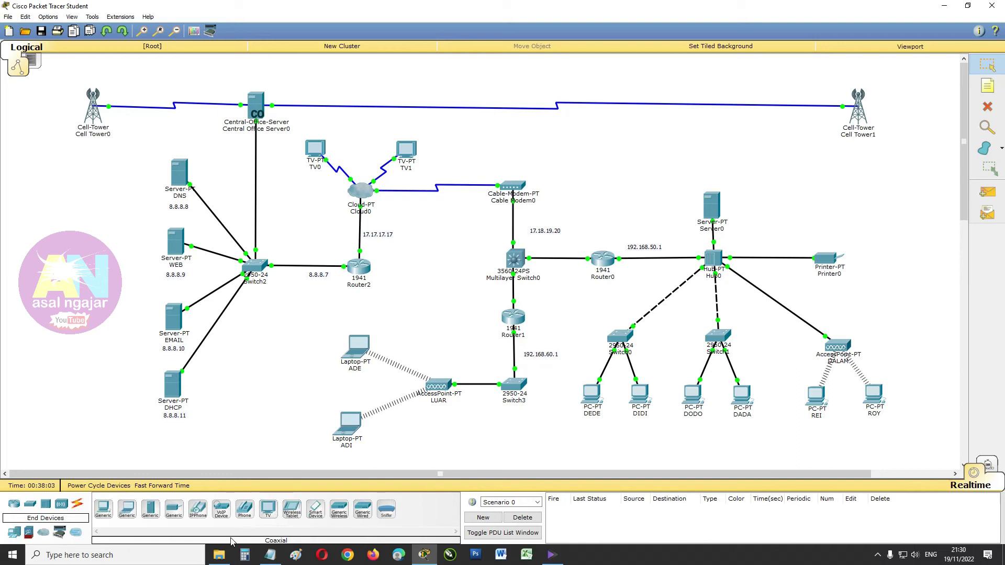
{"action": "left_click", "coordinate": [315, 508]}
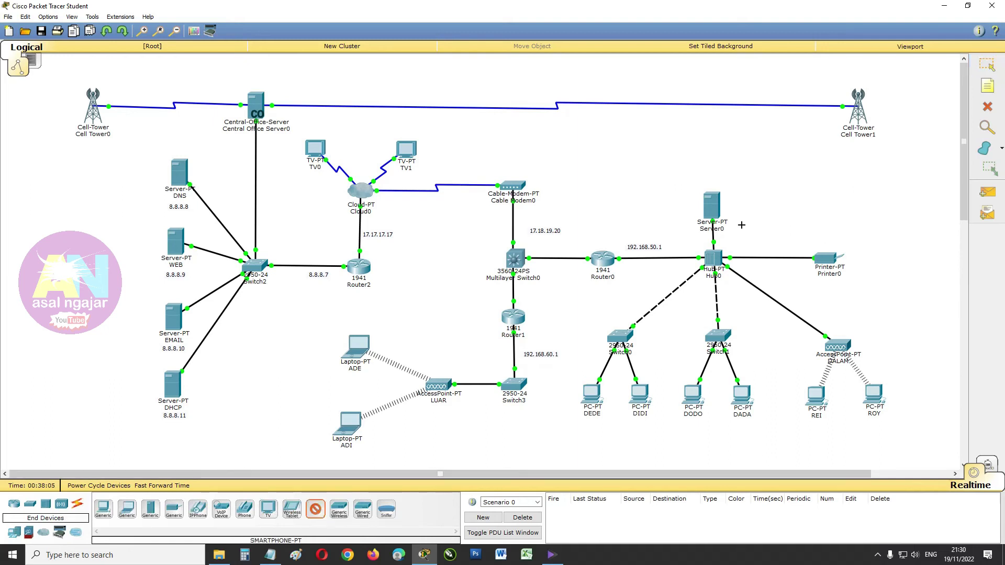
{"action": "left_click", "coordinate": [56, 122]}
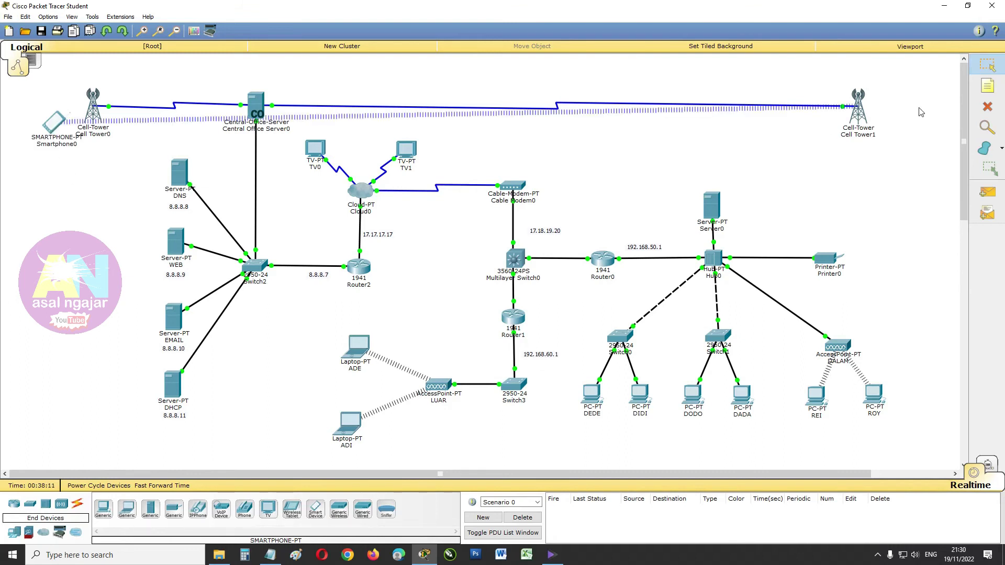
{"action": "left_click_drag", "start_coordinate": [65, 124], "coordinate": [856, 170]}
{"action": "left_click", "coordinate": [864, 191]}
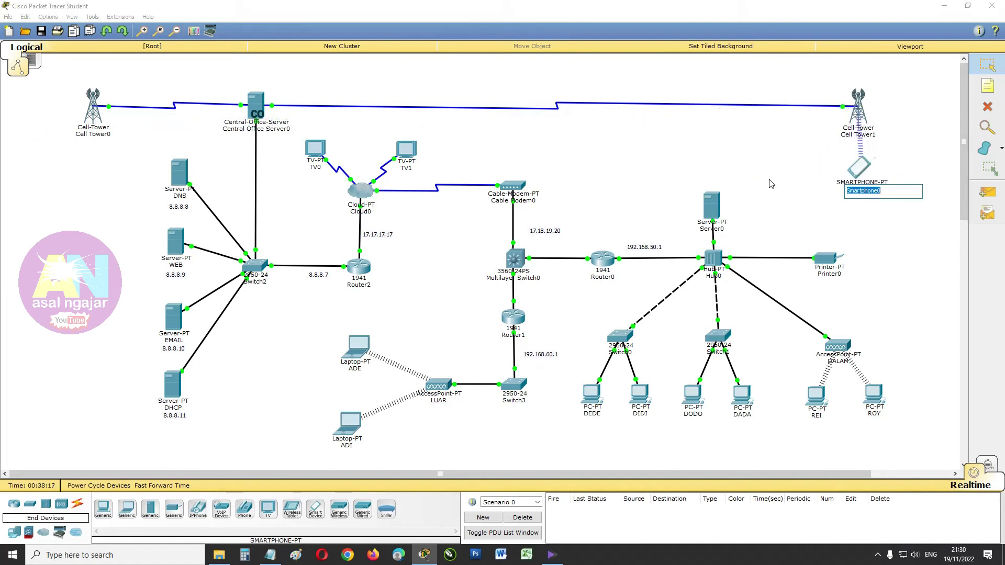
{"action": "type", "text": "f"}
{"action": "key", "text": "Return"}
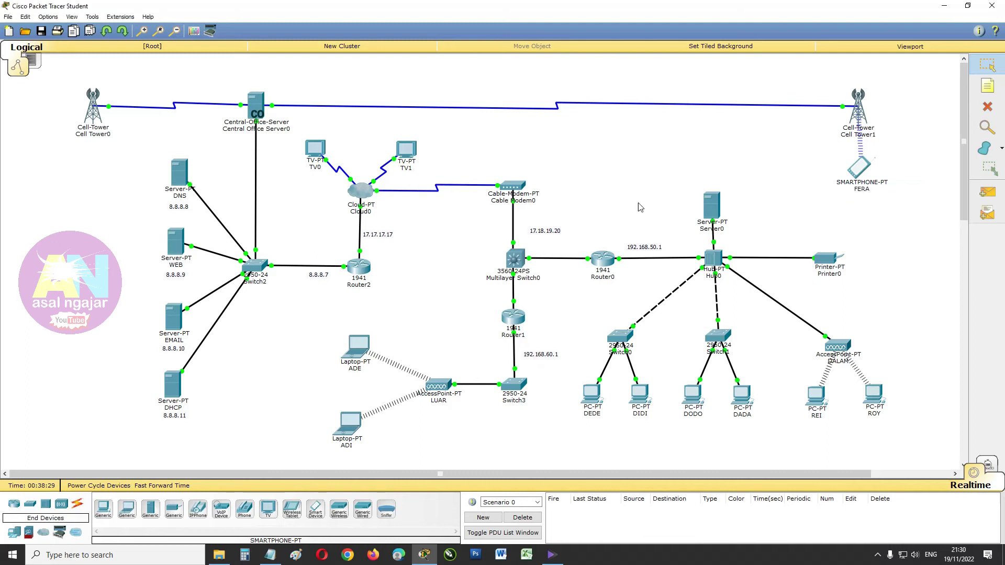
{"action": "left_click", "coordinate": [287, 513]}
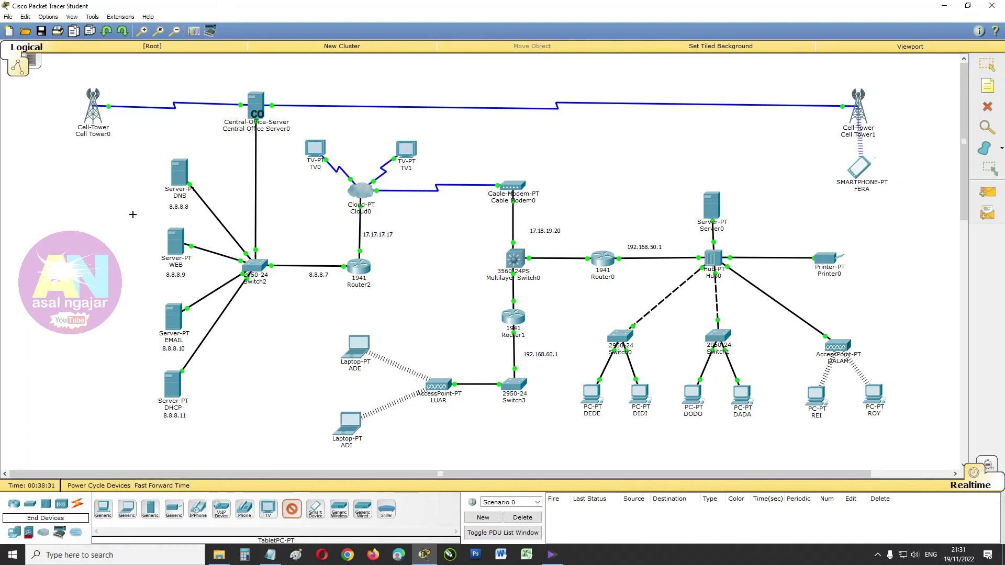
{"action": "left_click", "coordinate": [44, 119]}
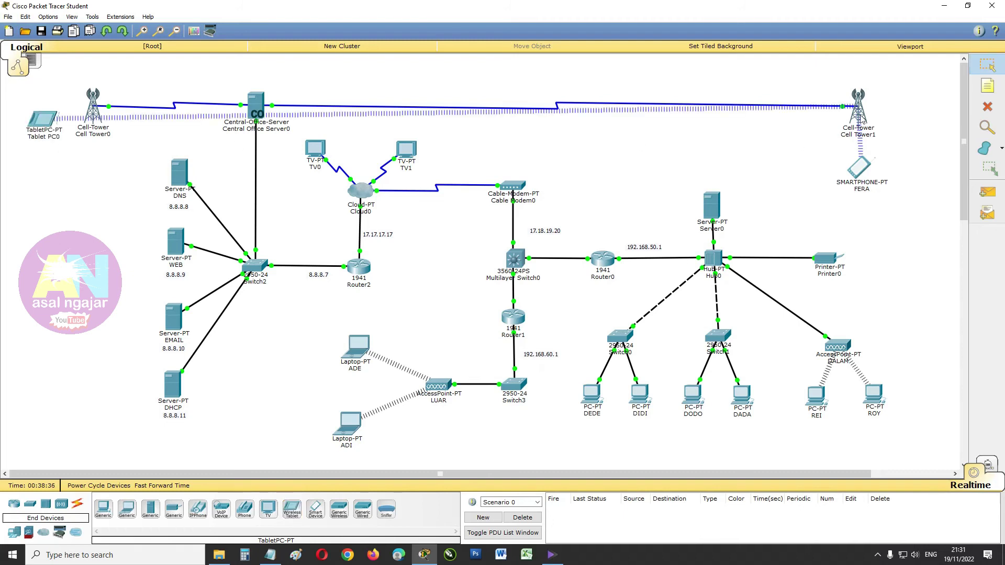
{"action": "left_click", "coordinate": [982, 106]}
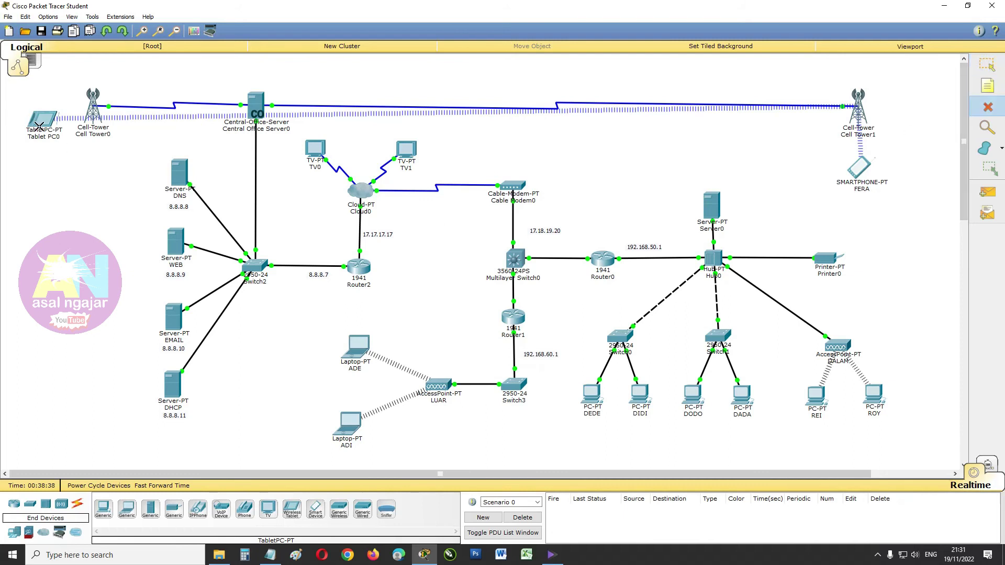
{"action": "left_click", "coordinate": [39, 122]}
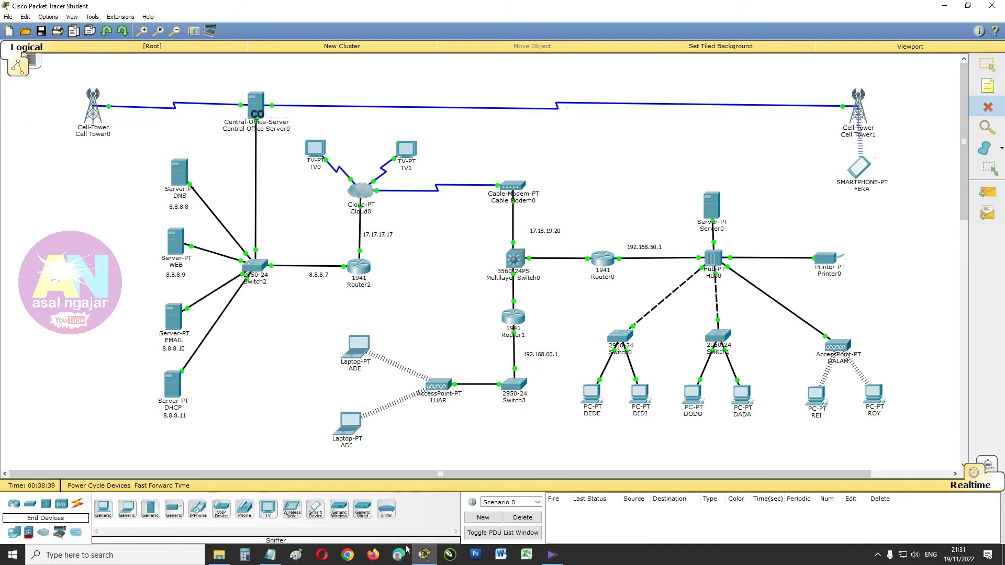
Step: Add a tablet PC to the workspace, position it just below Cell Tower0 and rename it FERI
{"action": "left_click", "coordinate": [291, 509]}
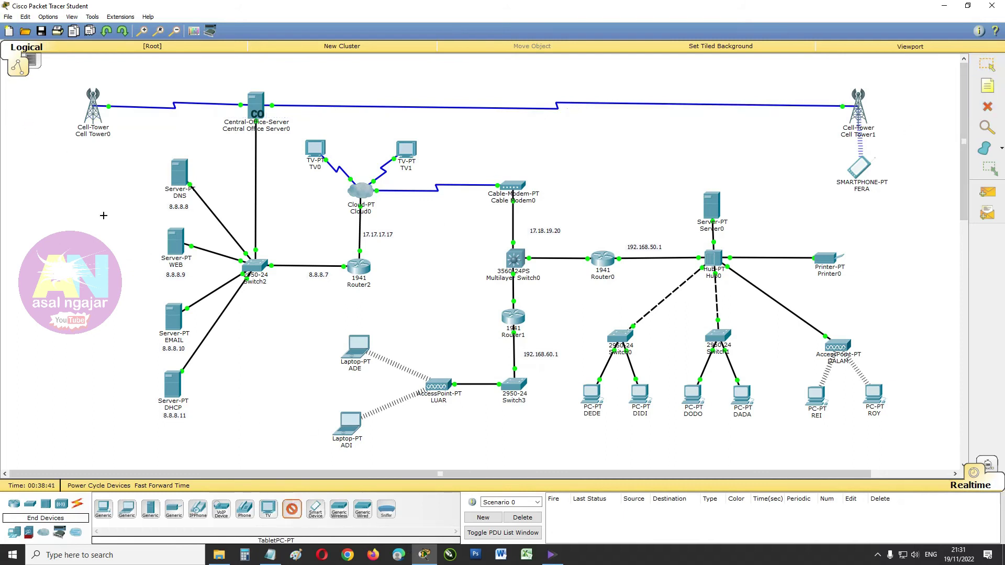
{"action": "left_click", "coordinate": [51, 116]}
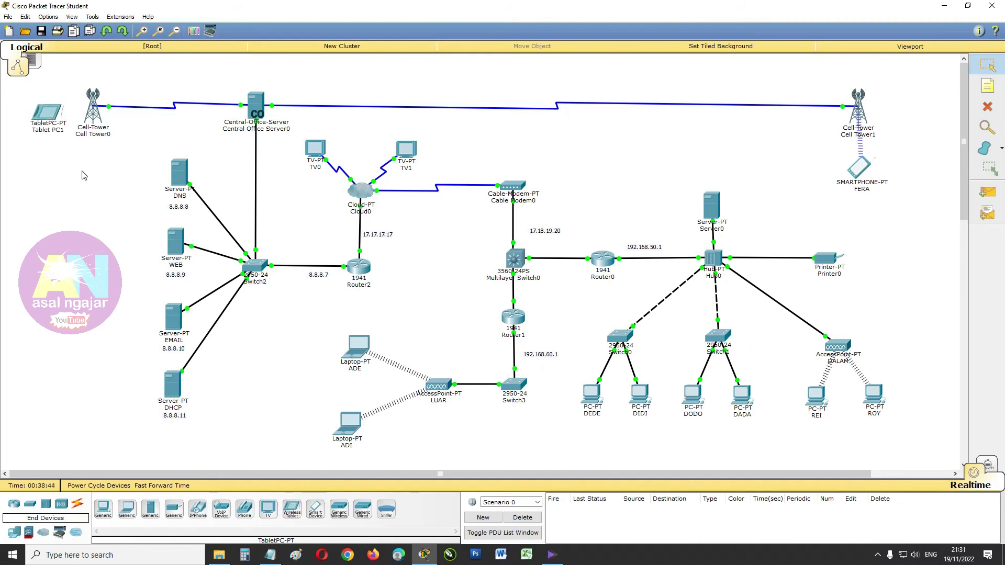
{"action": "left_click_drag", "start_coordinate": [36, 119], "coordinate": [83, 164]}
{"action": "left_click", "coordinate": [98, 175]}
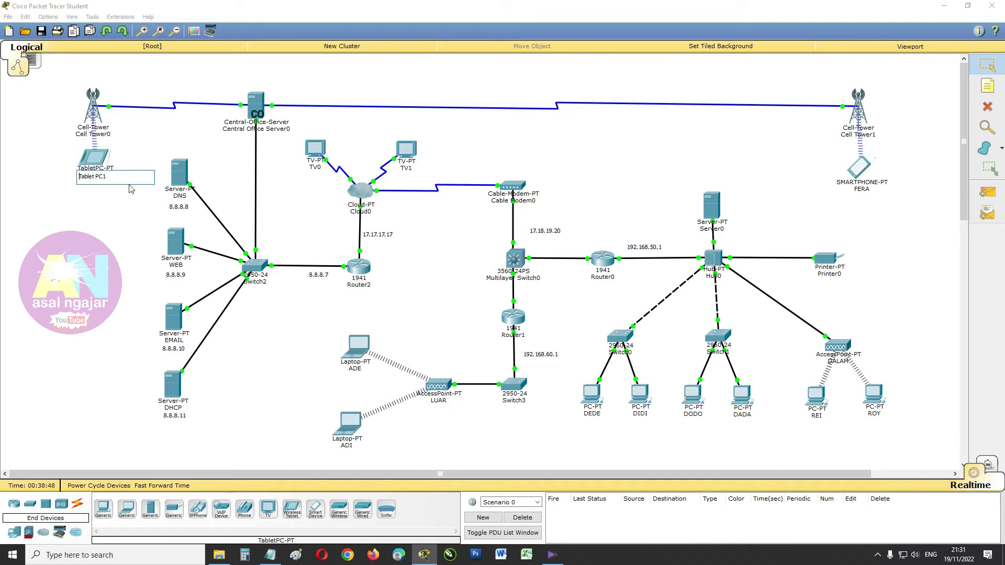
{"action": "type", "text": "FERI"}
{"action": "left_click", "coordinate": [62, 207]}
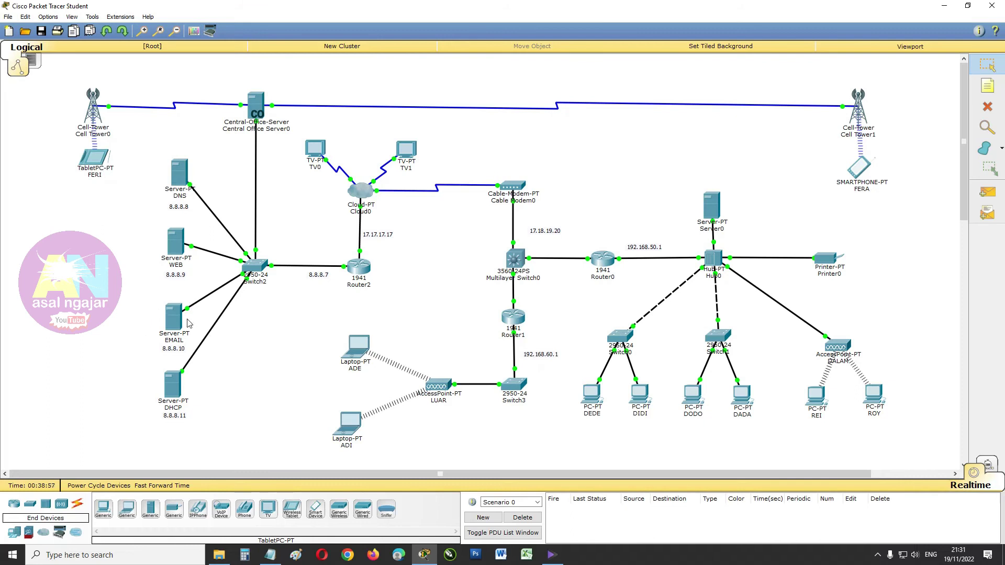
Step: Add a mail user for the FERA smartphone to the EMAIL server's email service, entering its user name and password
{"action": "left_click", "coordinate": [170, 330]}
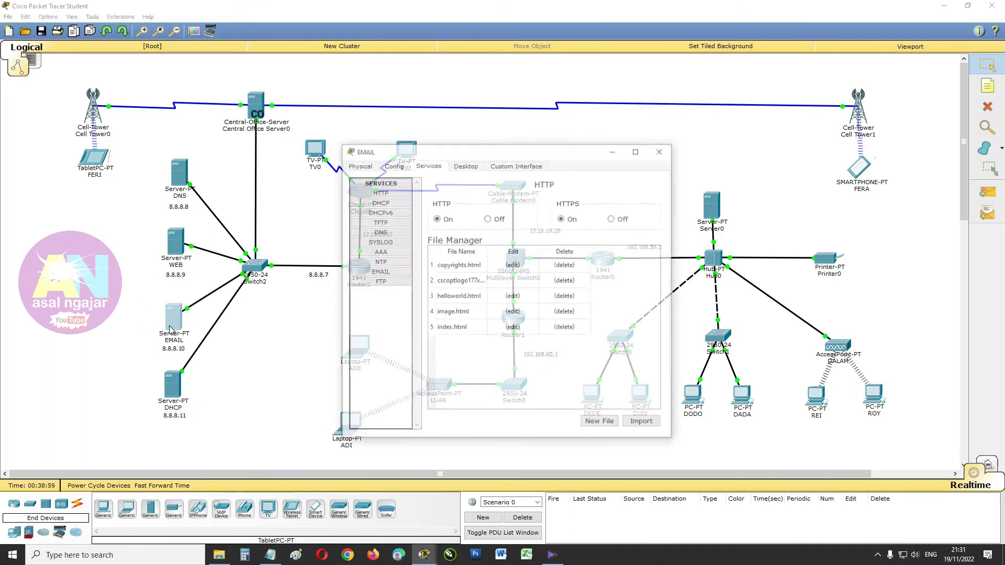
{"action": "left_click", "coordinate": [385, 276]}
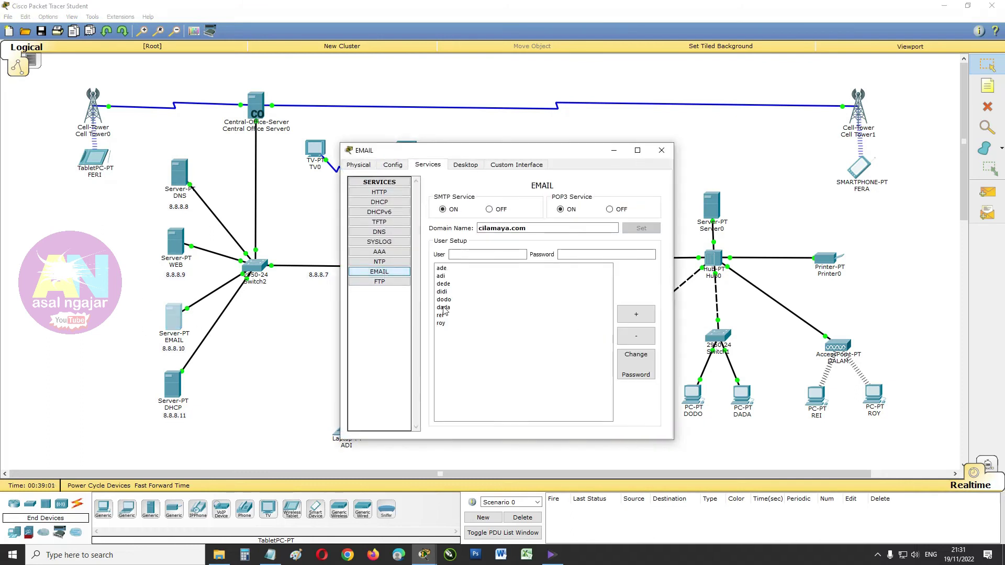
{"action": "left_click", "coordinate": [497, 254]}
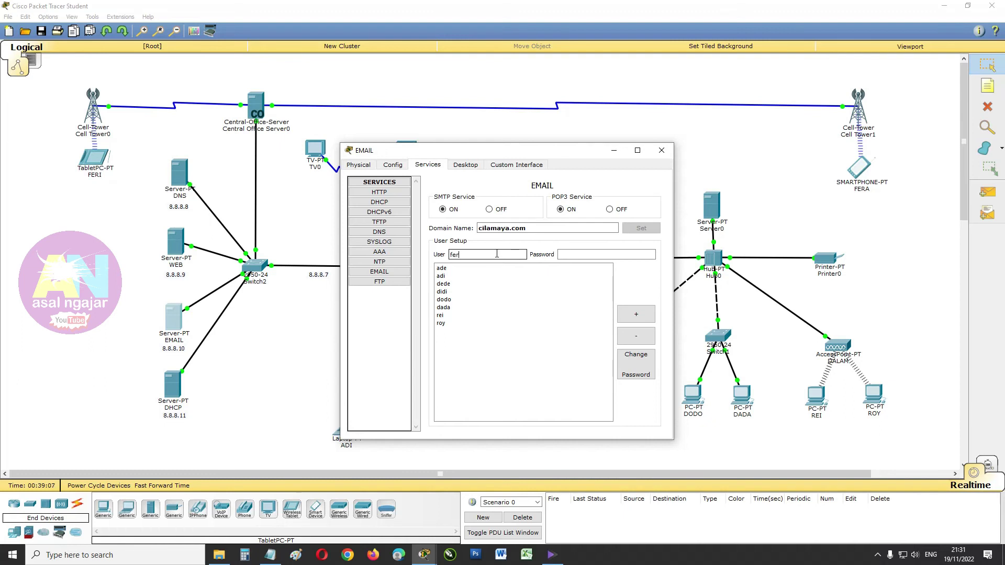
{"action": "left_click", "coordinate": [582, 255]}
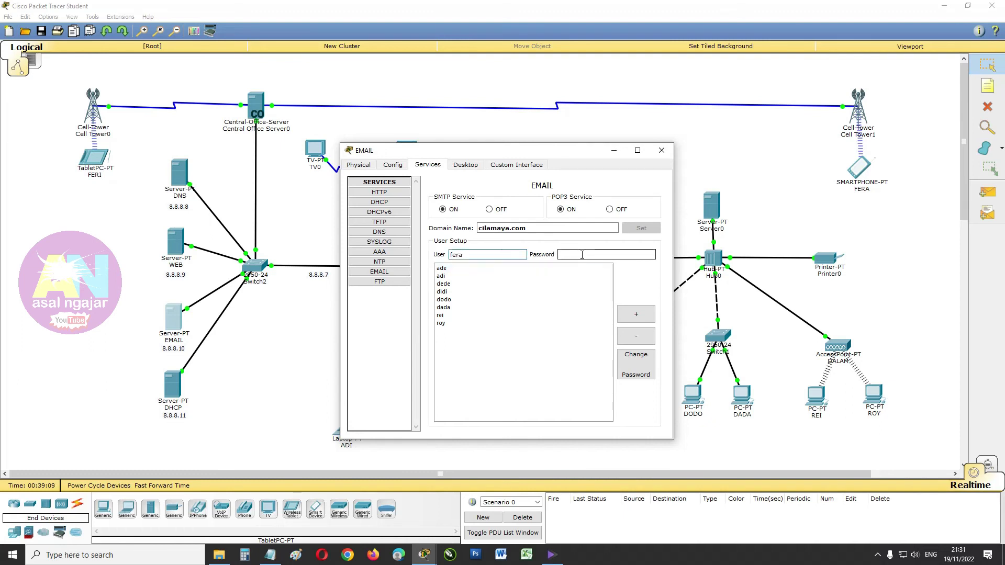
{"action": "type", "text": "123"}
{"action": "left_click", "coordinate": [635, 314]}
Step: Add a mail user for the FERI tablet to the EMAIL server, entering its user name and password, and close the server's window
{"action": "left_click", "coordinate": [502, 256]}
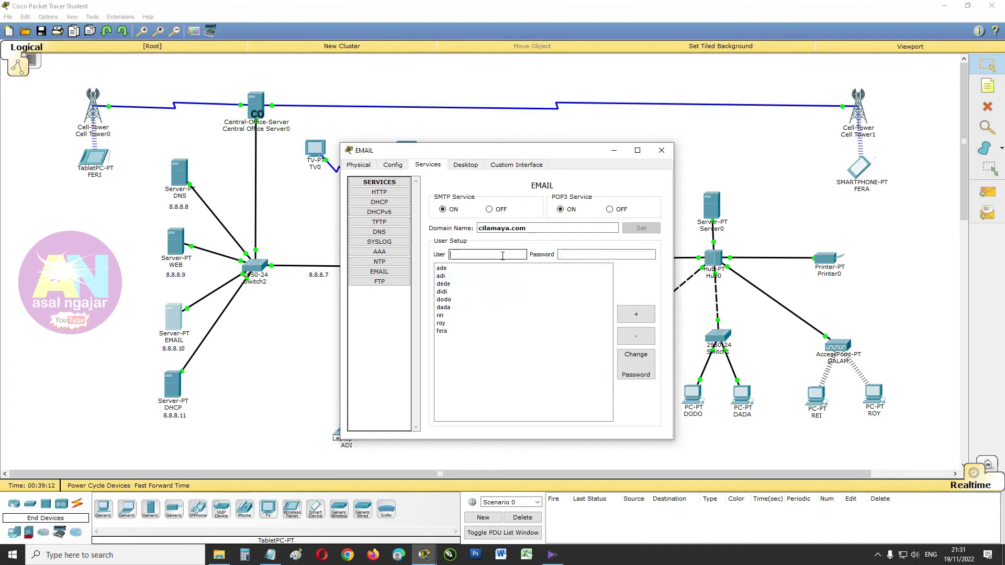
{"action": "type", "text": "feri"}
{"action": "left_click", "coordinate": [585, 256]}
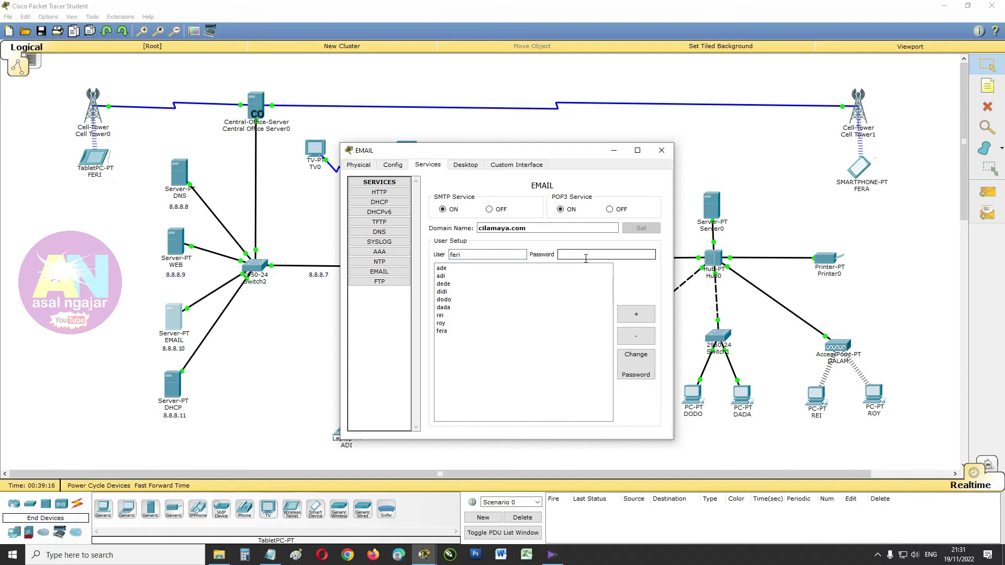
{"action": "left_click", "coordinate": [625, 318]}
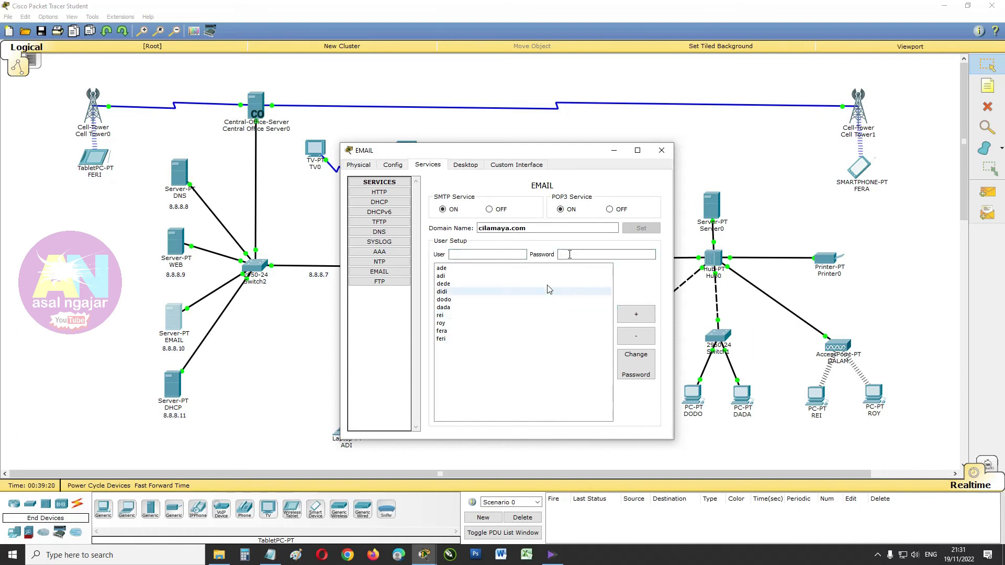
{"action": "left_click", "coordinate": [661, 151]}
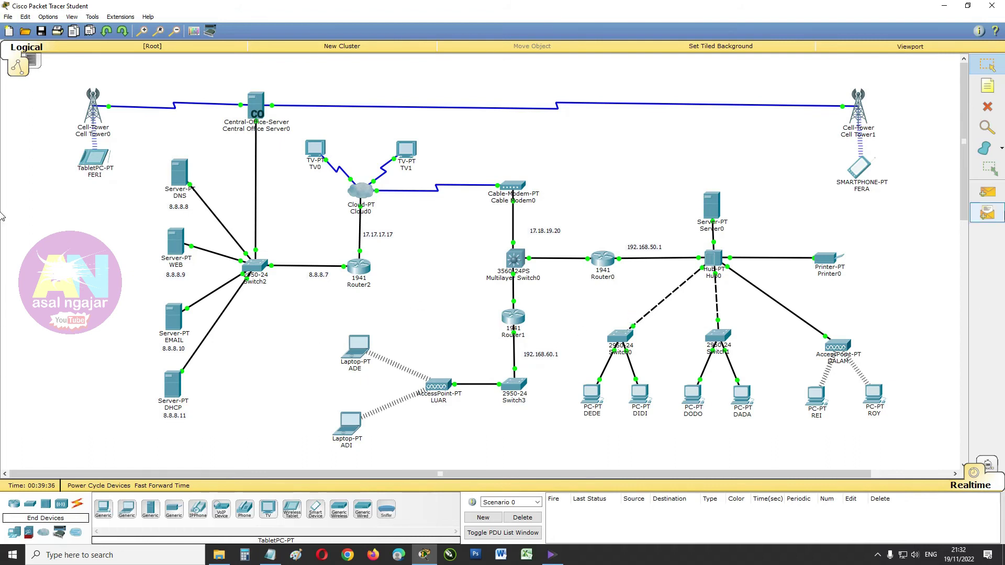
Step: Test connectivity from Router0 to Router2 by sending a simple PDU, and repeat the same test once
{"action": "left_click", "coordinate": [990, 195]}
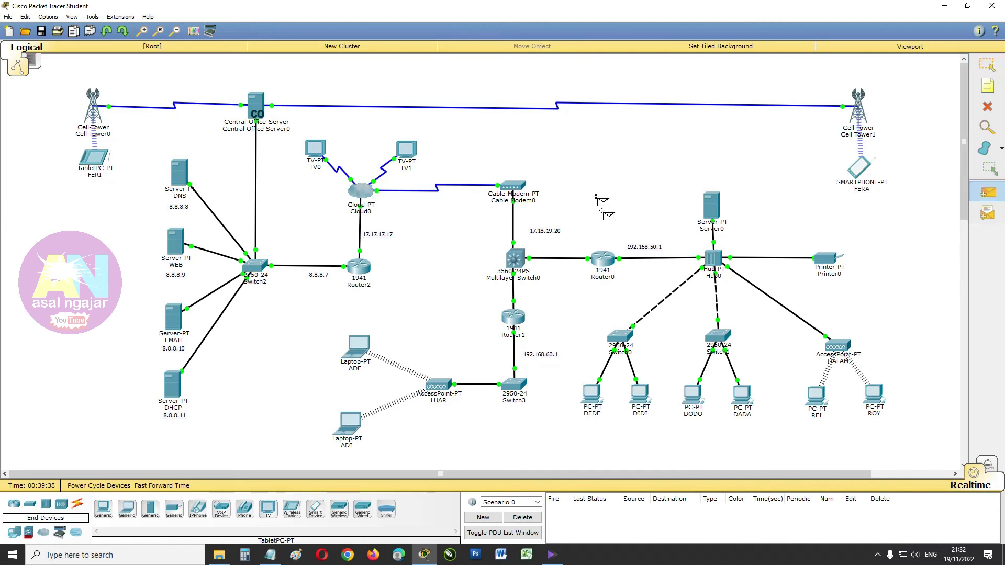
{"action": "left_click", "coordinate": [603, 260]}
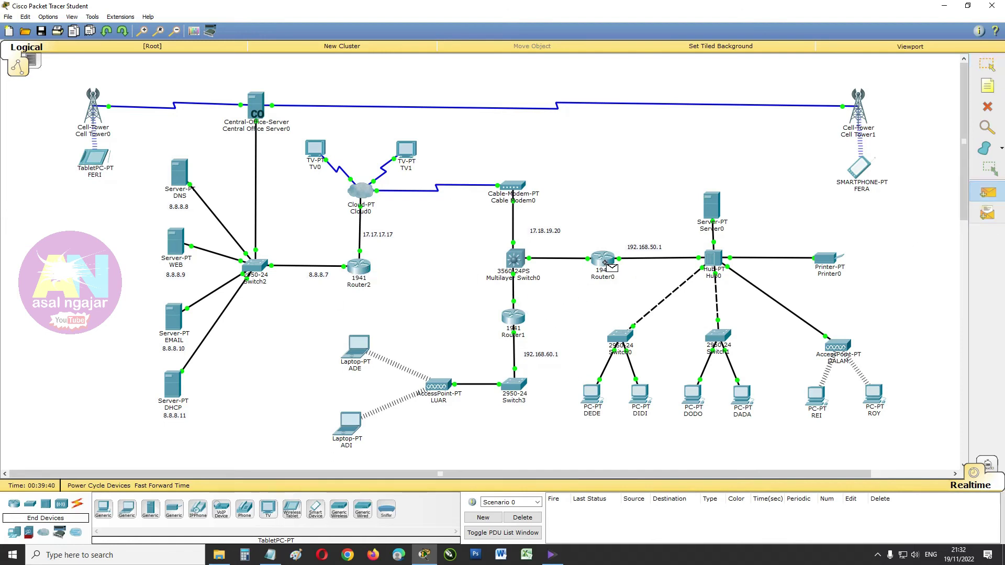
{"action": "left_click", "coordinate": [365, 270]}
{"action": "left_click", "coordinate": [600, 512]}
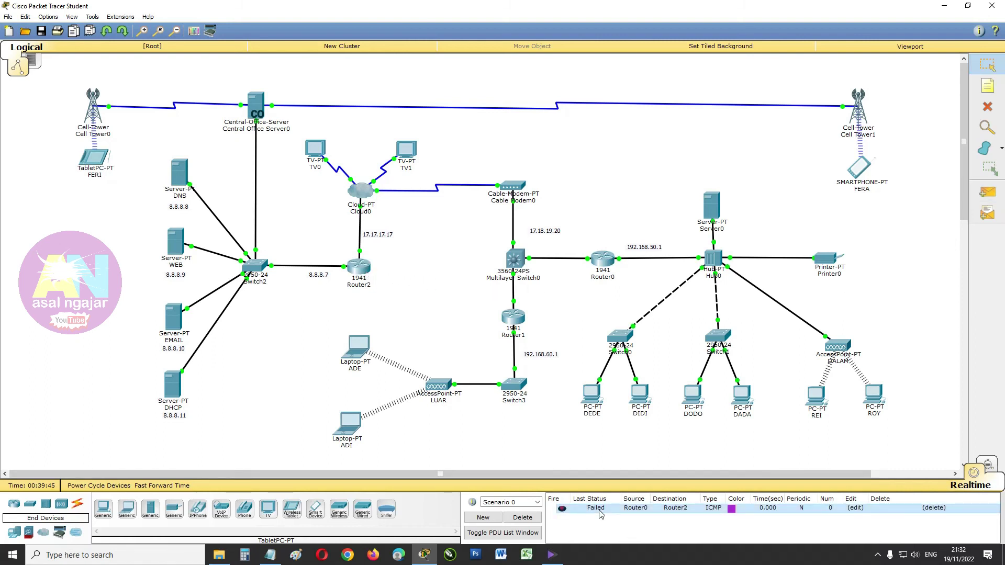
{"action": "left_click", "coordinate": [987, 192]}
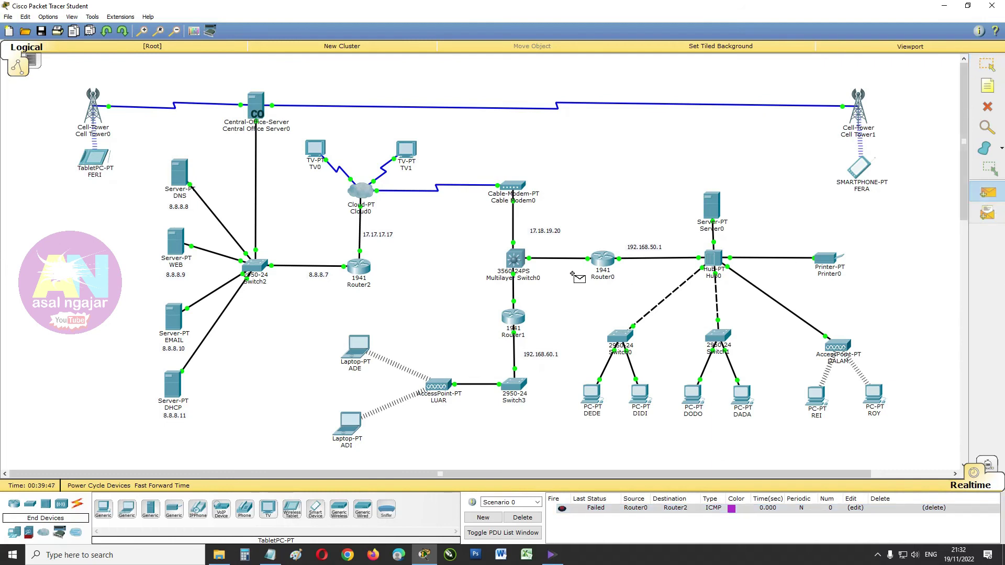
{"action": "left_click", "coordinate": [601, 258]}
{"action": "left_click", "coordinate": [365, 270]}
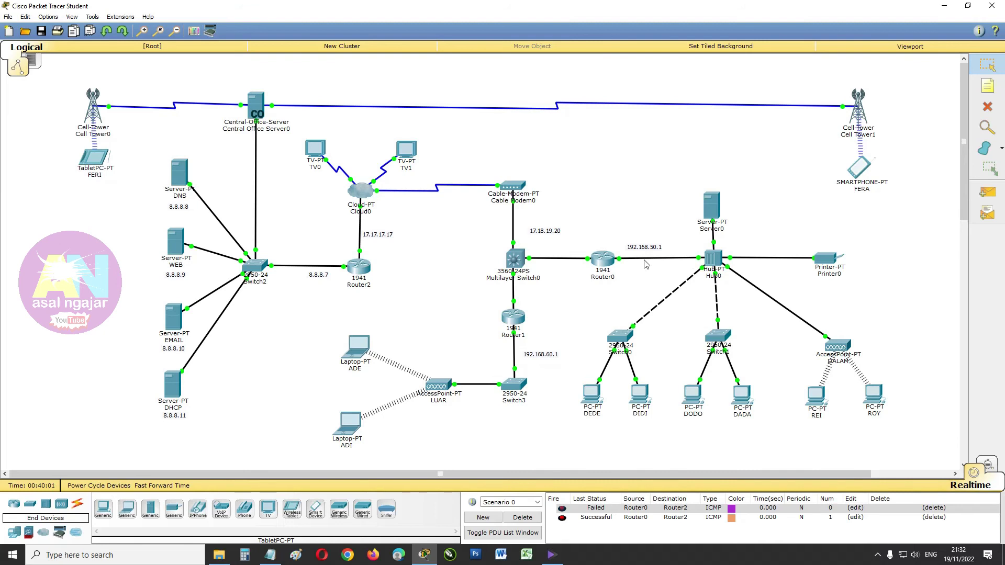
Step: Send a simple PDU from Router1 to Router2 twice, and delete the scenario's PDU tests
{"action": "left_click", "coordinate": [986, 192]}
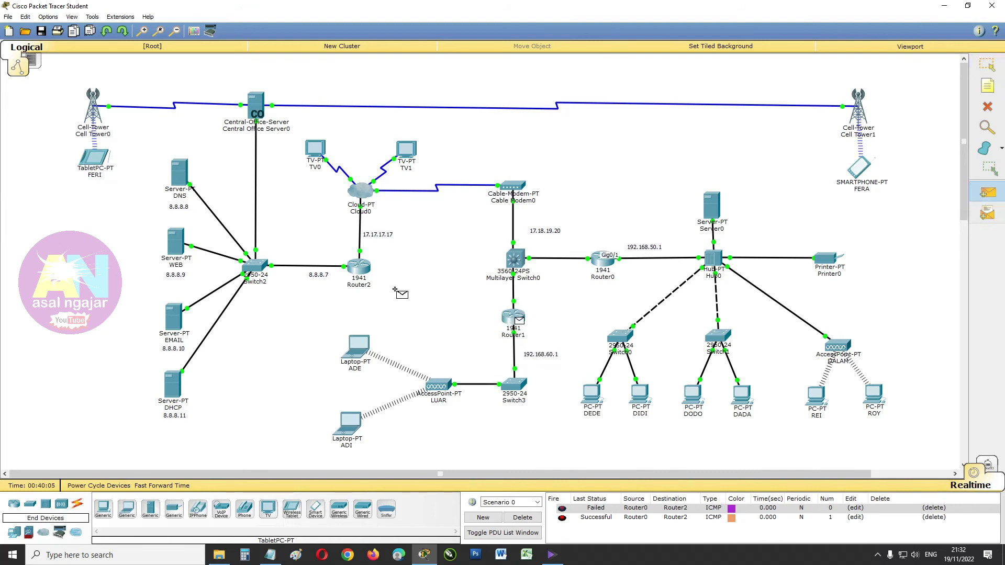
{"action": "left_click", "coordinate": [360, 267]}
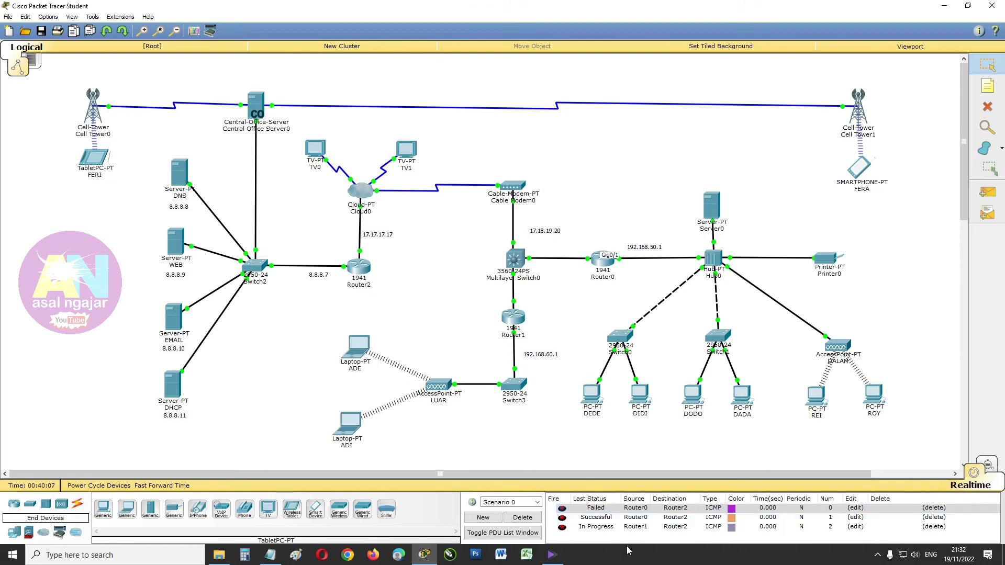
{"action": "left_click", "coordinate": [987, 192]}
{"action": "left_click", "coordinate": [515, 319]}
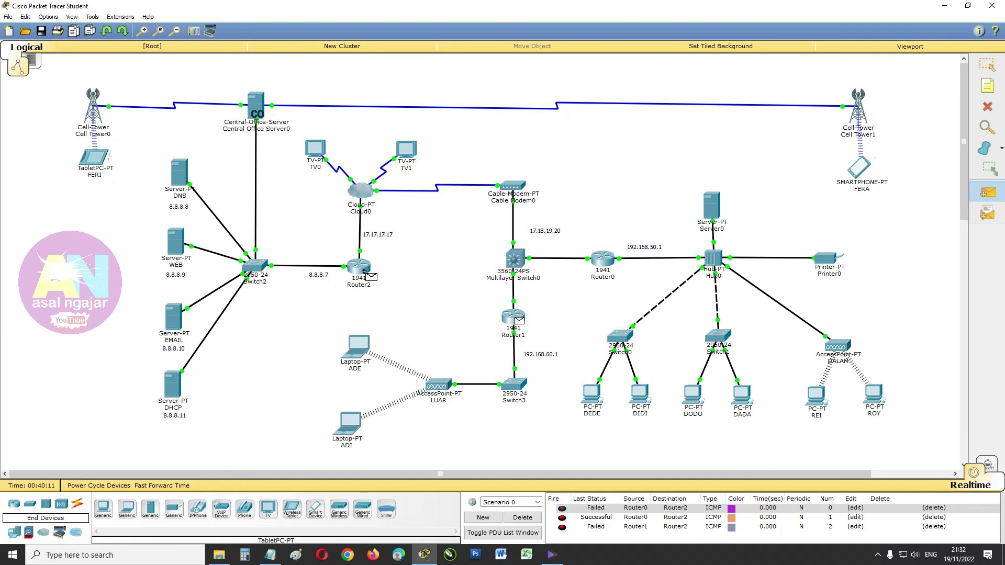
{"action": "left_click", "coordinate": [365, 273]}
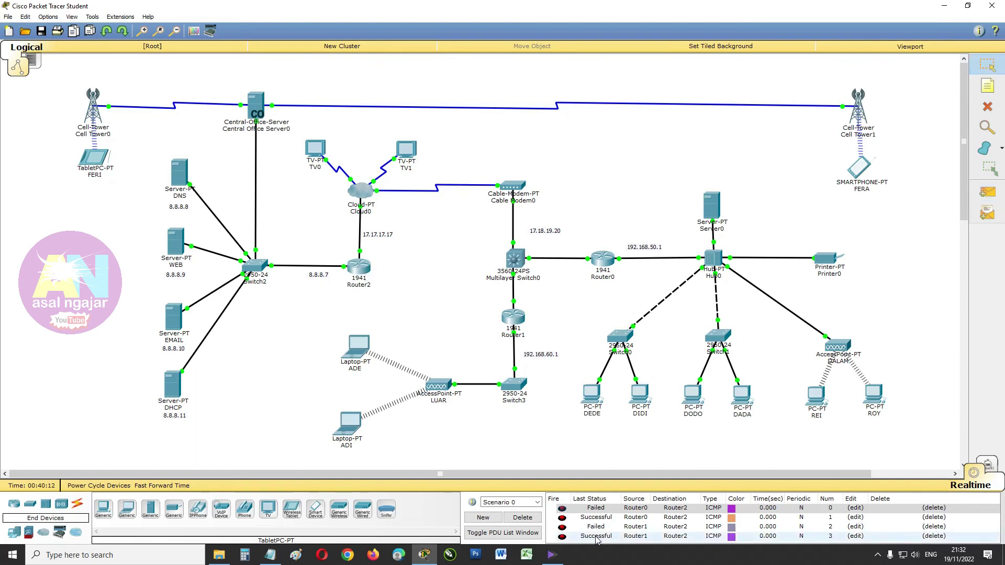
{"action": "left_click", "coordinate": [527, 517]}
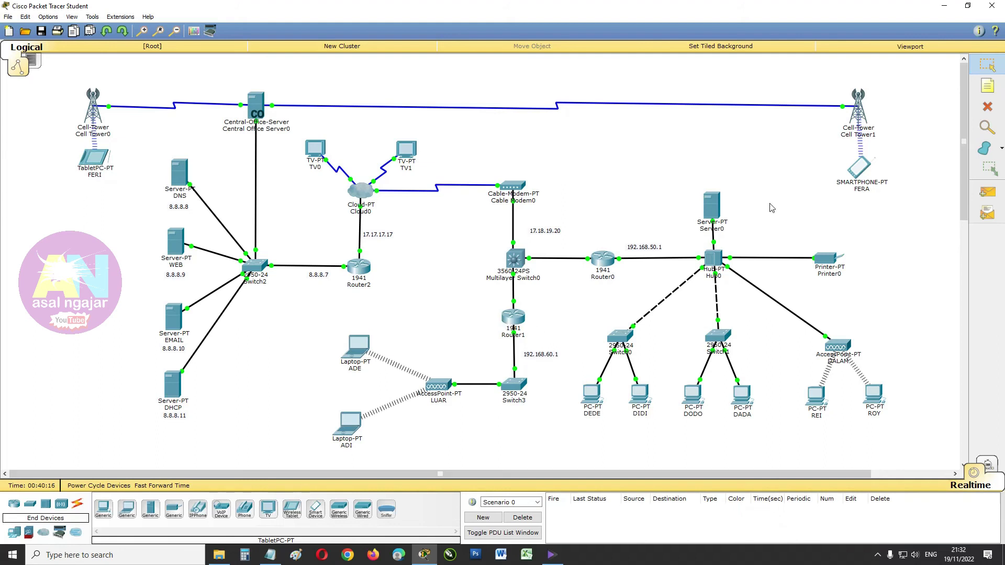
Step: Test connectivity from Router1 to Router0 with a simple PDU and delete the test from the scenario
{"action": "left_click", "coordinate": [988, 192]}
{"action": "left_click", "coordinate": [507, 326]}
{"action": "left_click", "coordinate": [607, 261]}
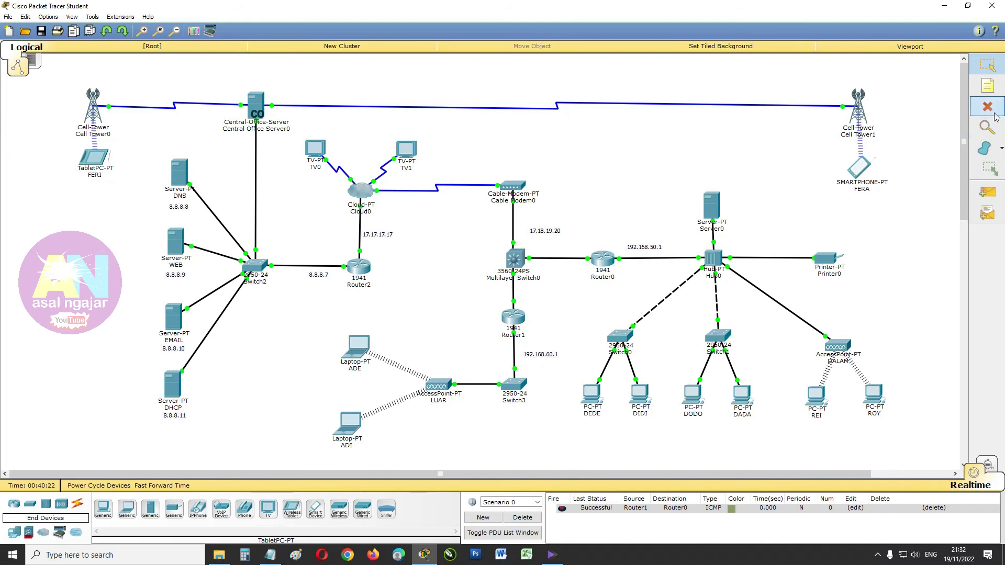
{"action": "left_click", "coordinate": [522, 517]}
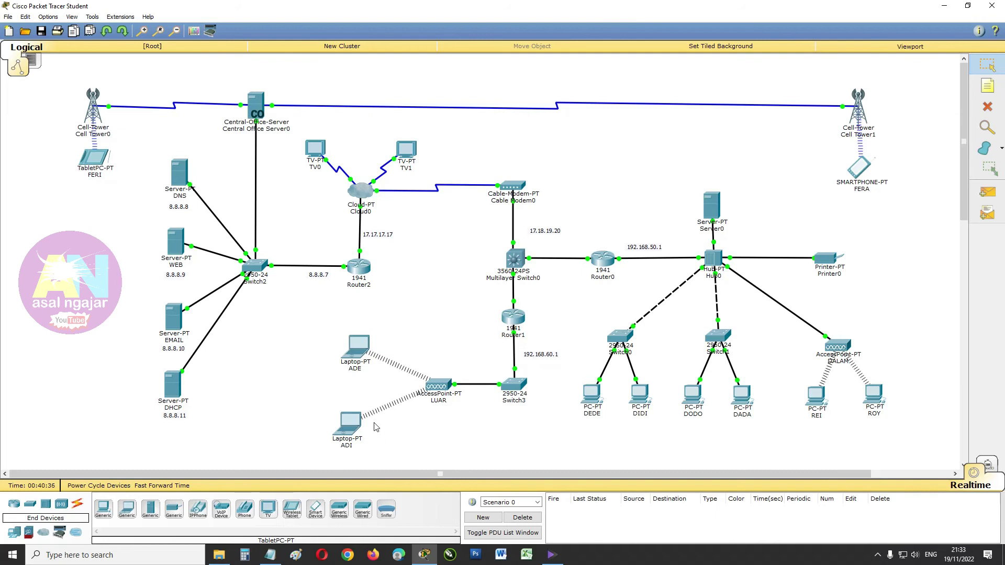
{"action": "left_click", "coordinate": [589, 392]}
{"action": "left_click", "coordinate": [626, 210]}
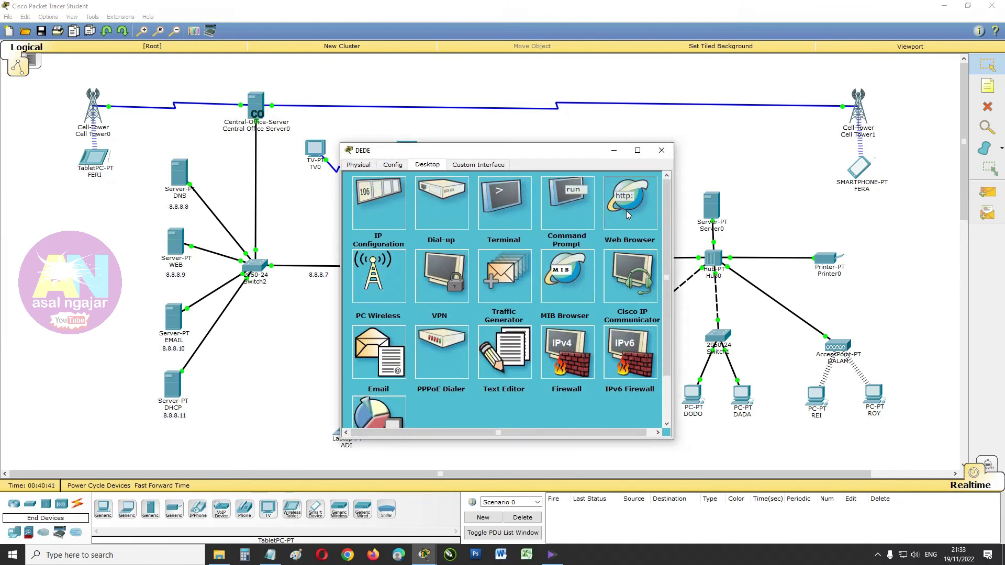
{"action": "left_click", "coordinate": [543, 214]}
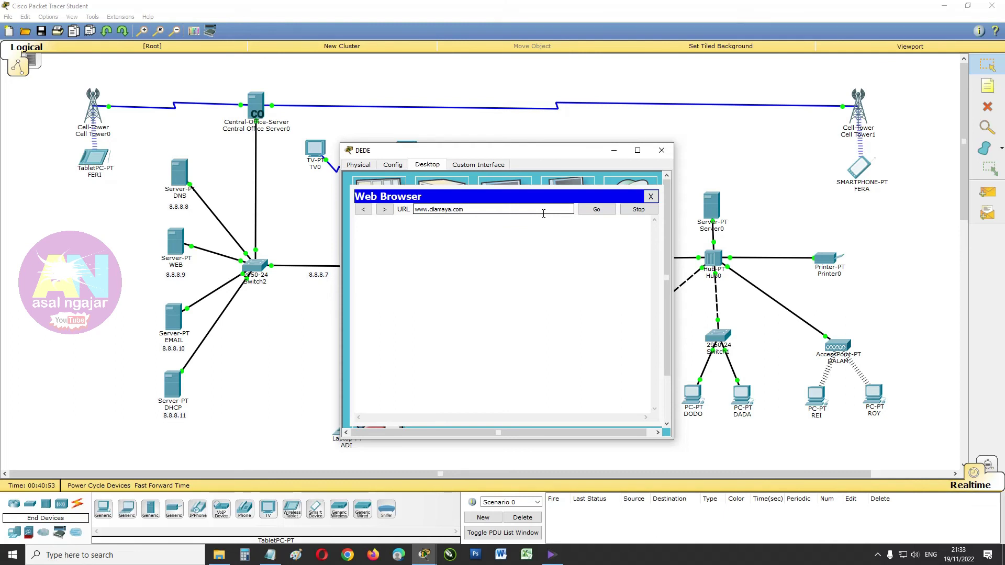
{"action": "key", "text": "Return"}
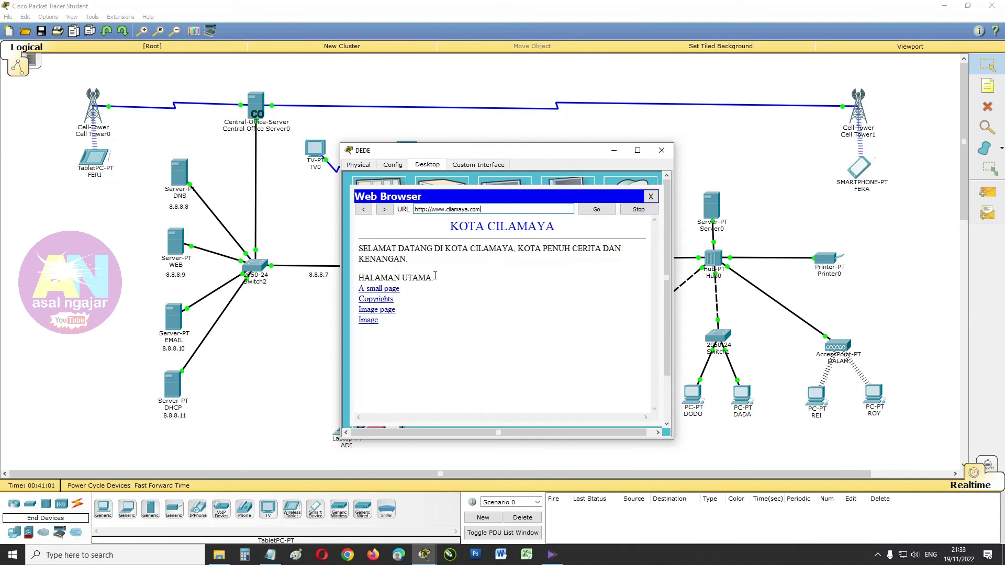
Step: Check the site's A small page, Image page and Image links on DEDE, returning to the home page after each
{"action": "left_click", "coordinate": [382, 293]}
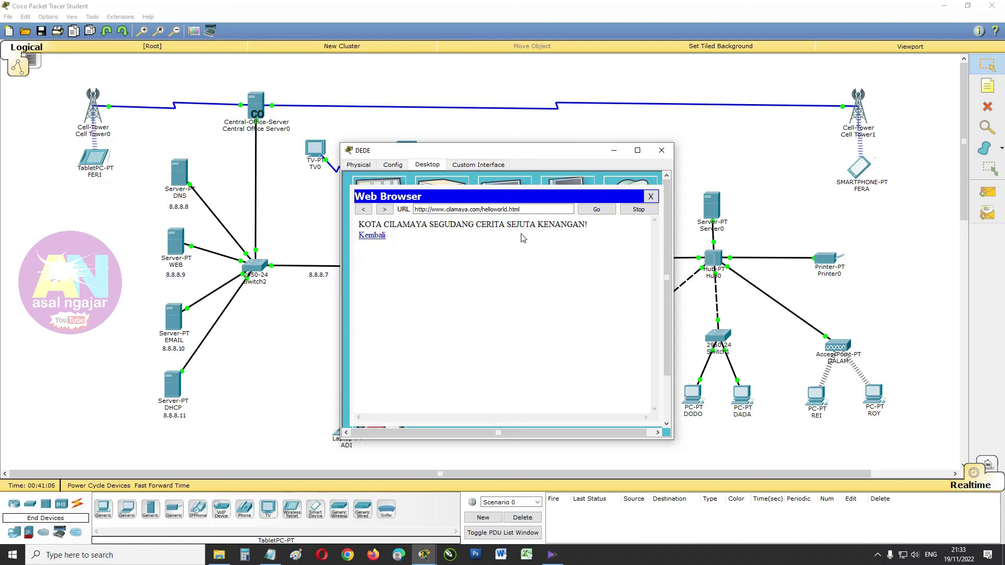
{"action": "left_click", "coordinate": [372, 235]}
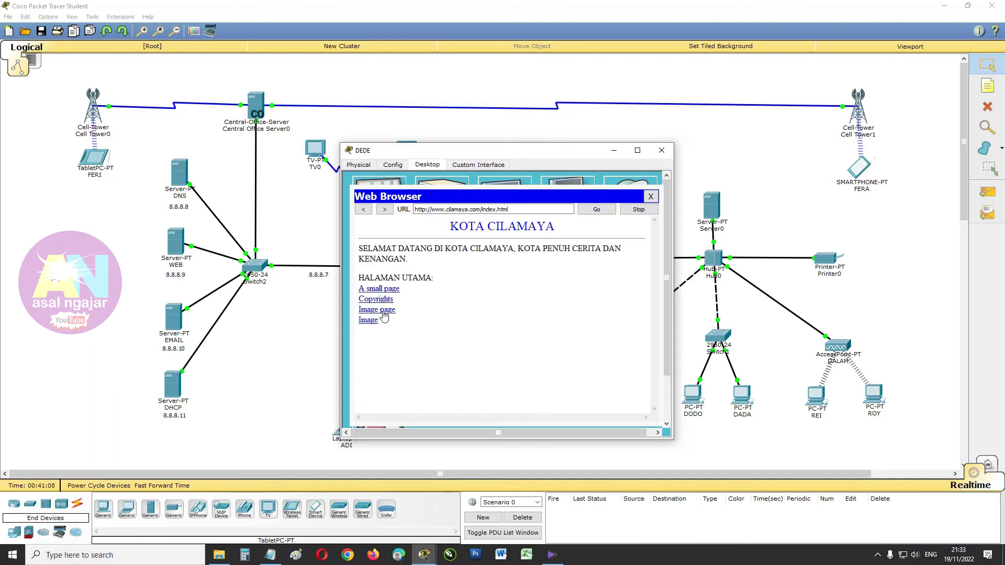
{"action": "left_click", "coordinate": [381, 311]}
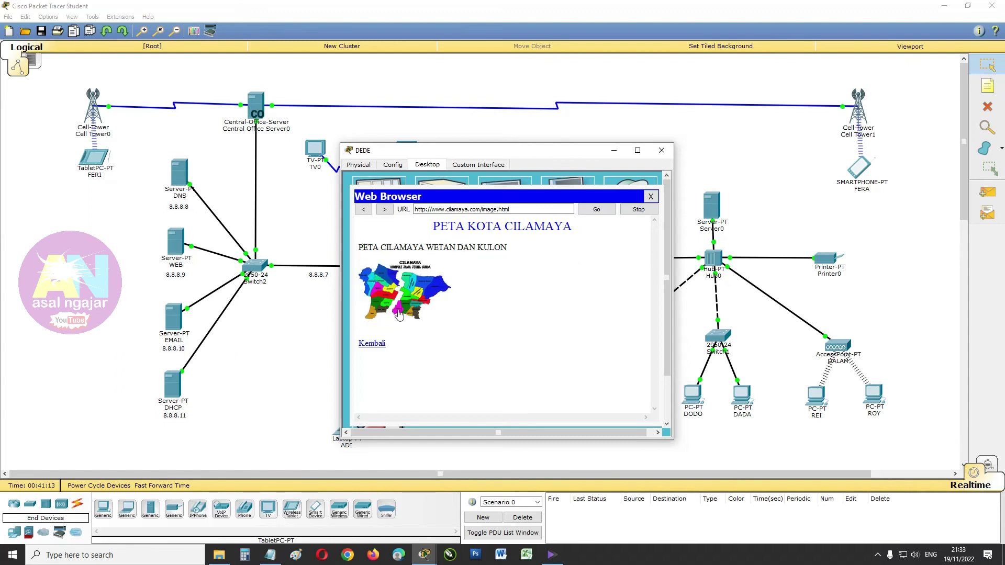
{"action": "left_click", "coordinate": [372, 345]}
{"action": "left_click", "coordinate": [374, 325]}
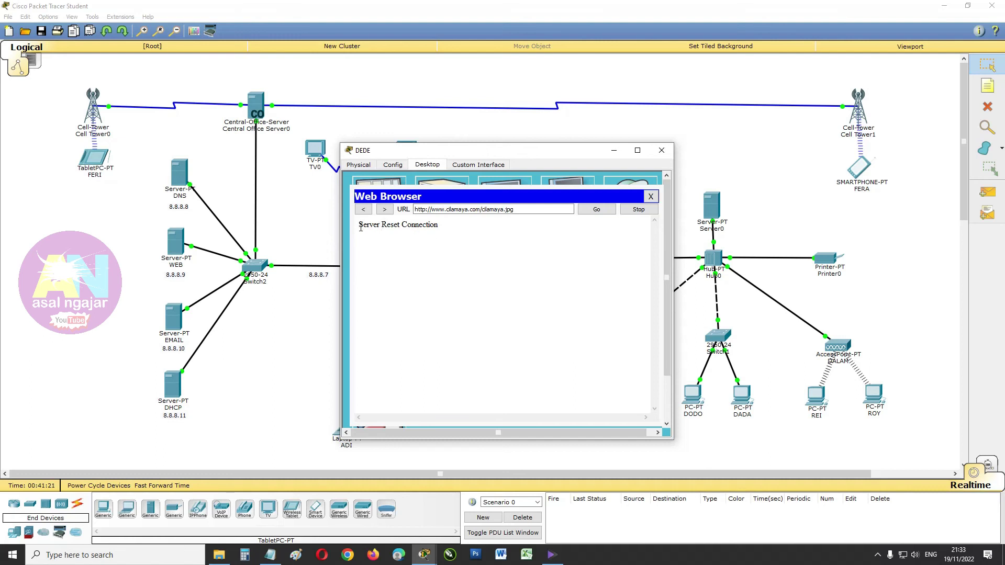
{"action": "left_click", "coordinate": [363, 209]}
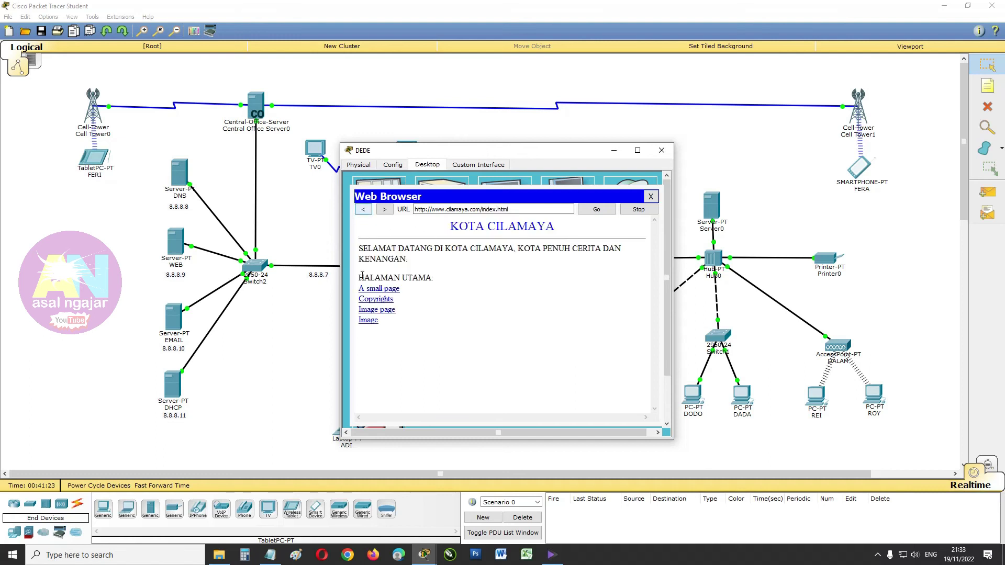
Step: Recheck the Image page and Image links on DEDE, including cilamaya.jpg, and close DEDE's window
{"action": "left_click", "coordinate": [368, 310]}
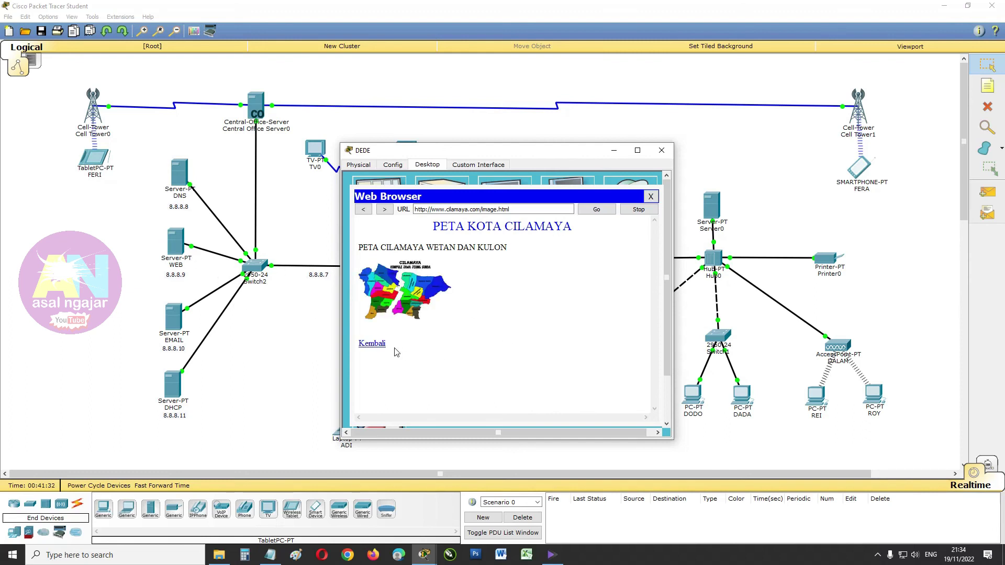
{"action": "left_click", "coordinate": [376, 346]}
{"action": "left_click", "coordinate": [370, 324]}
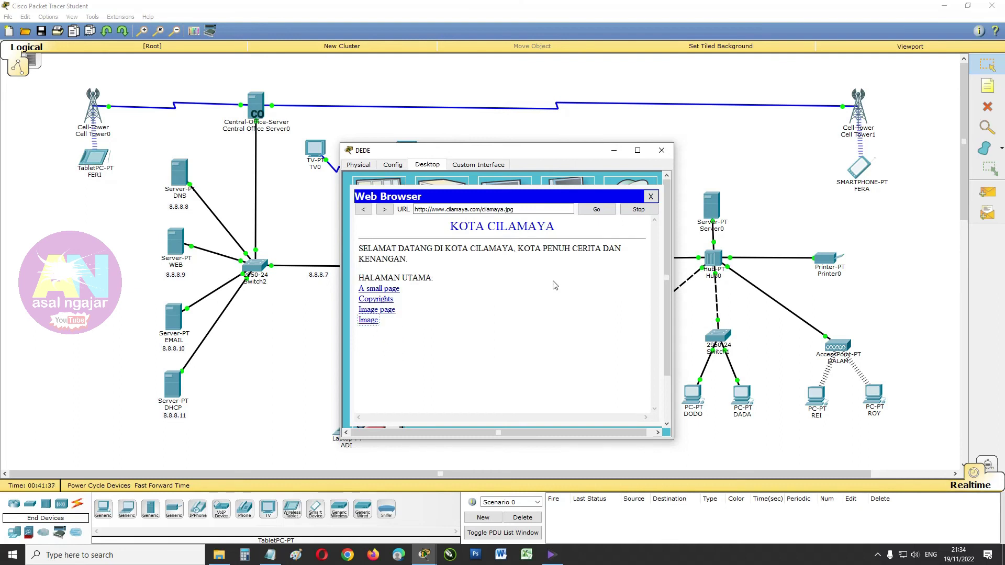
{"action": "left_click", "coordinate": [378, 235]}
{"action": "left_click", "coordinate": [366, 316]}
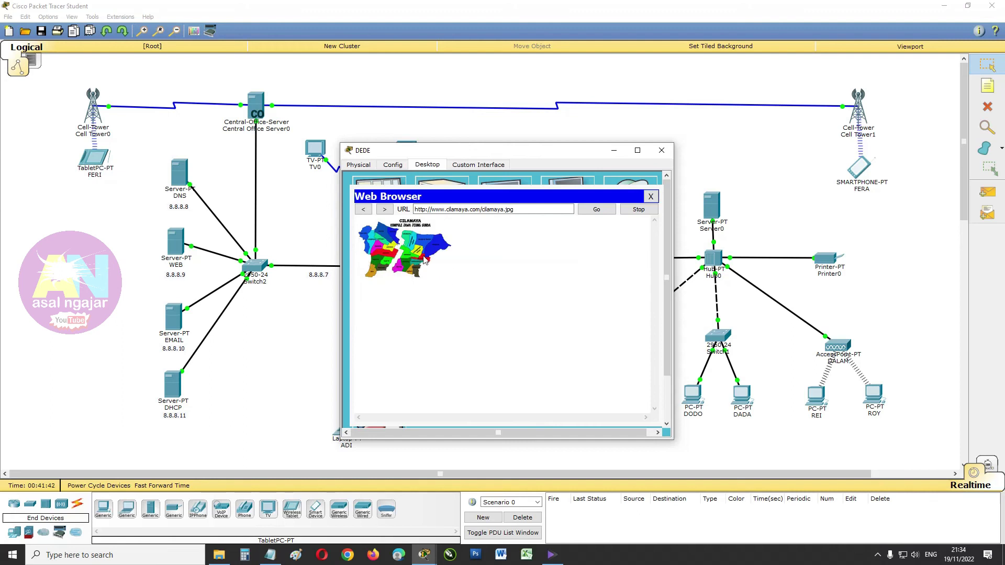
{"action": "left_click", "coordinate": [661, 150]}
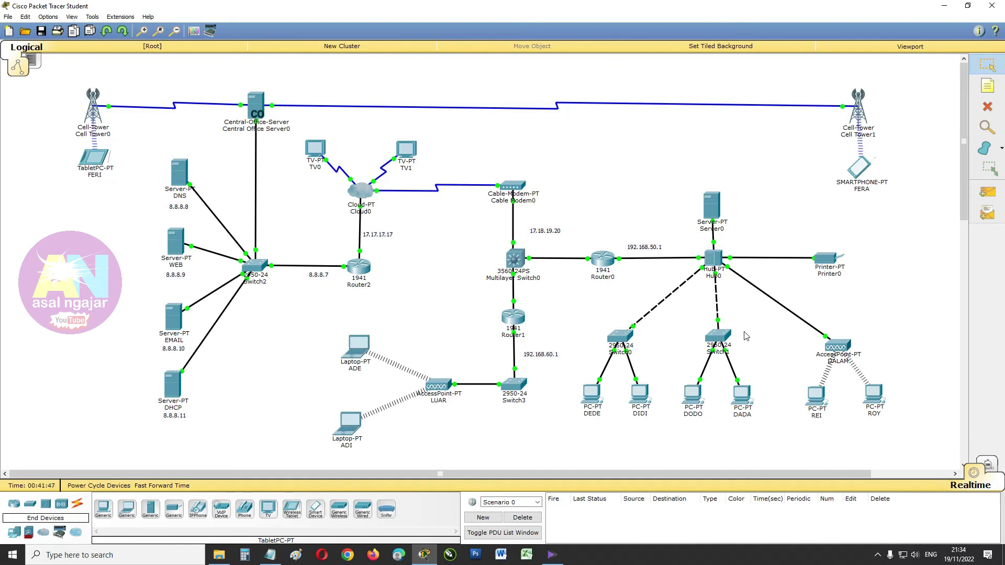
{"action": "left_click", "coordinate": [818, 406]}
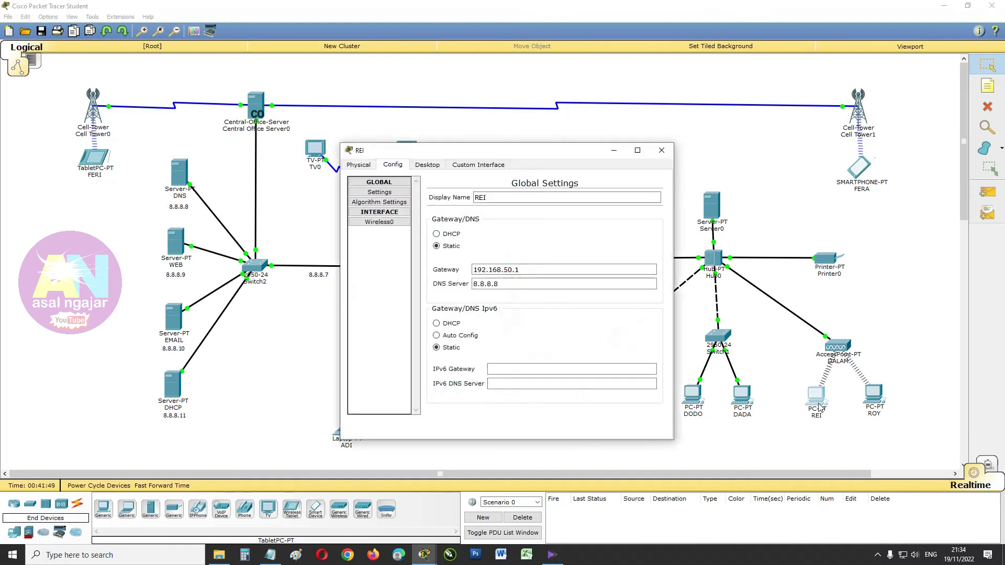
{"action": "left_click", "coordinate": [427, 164]}
{"action": "left_click", "coordinate": [621, 212]}
{"action": "left_click", "coordinate": [461, 209]}
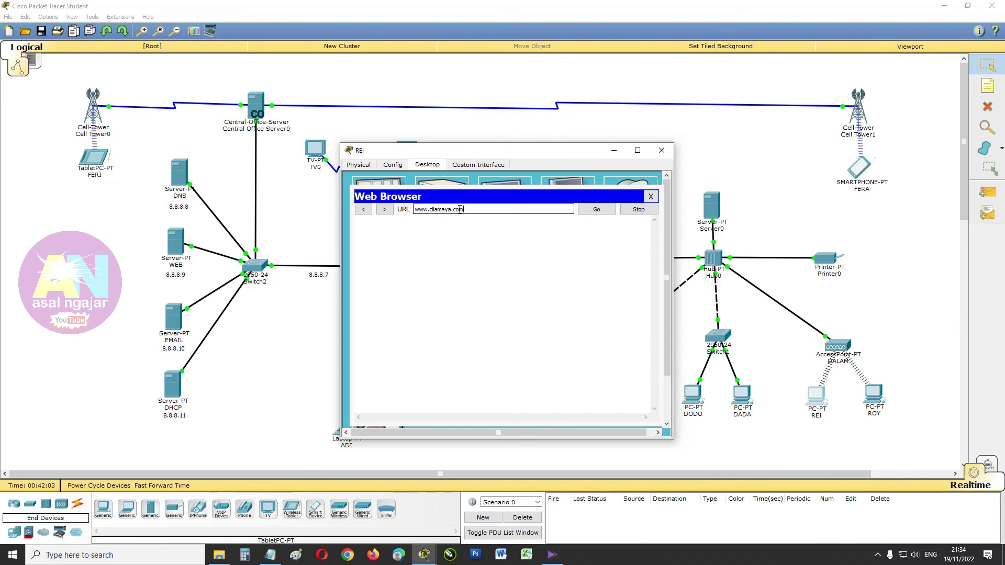
{"action": "key", "text": "Return"}
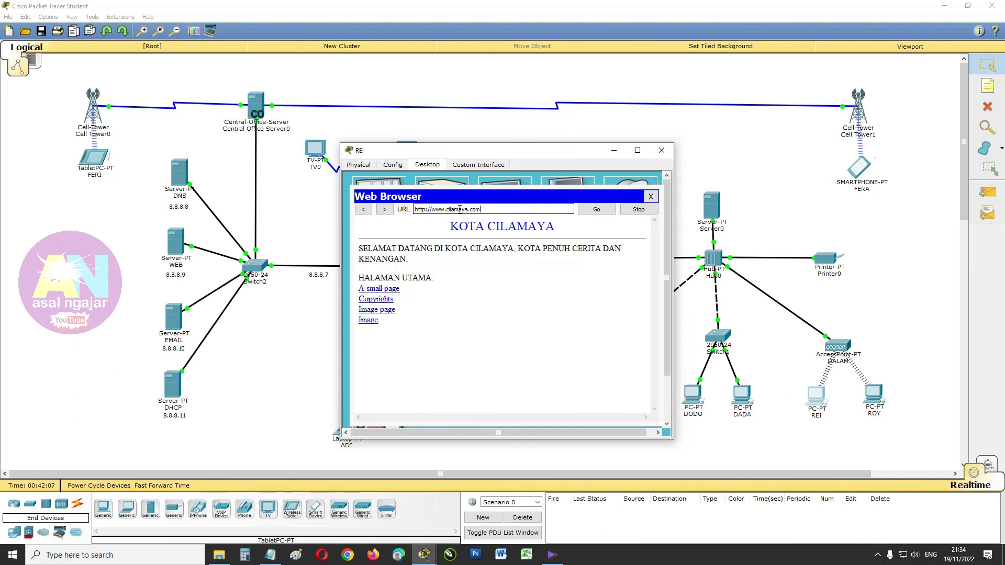
Step: Check the site's A small page, Image page and Image links on REI, ending on cilamaya.jpg
{"action": "left_click", "coordinate": [384, 288]}
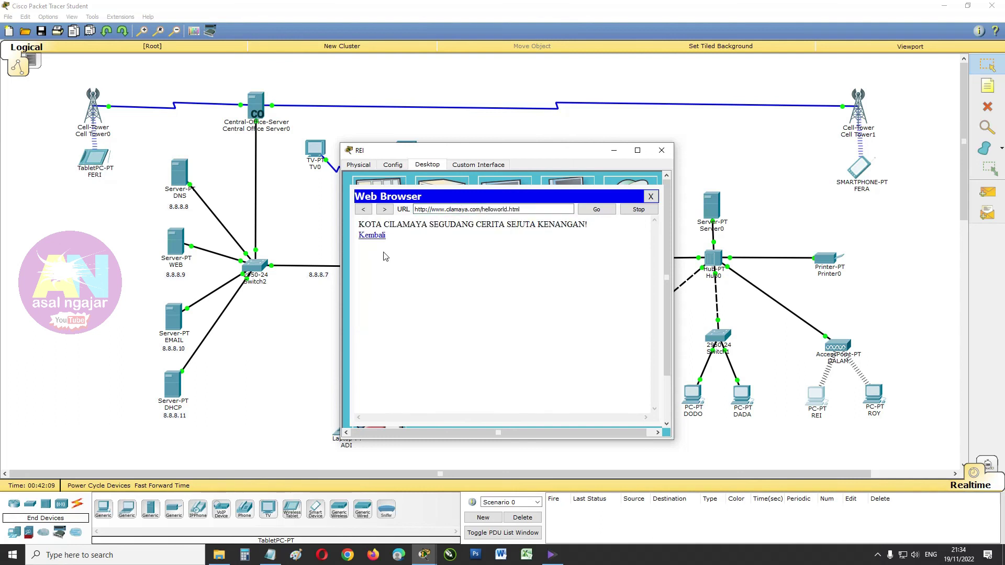
{"action": "left_click", "coordinate": [381, 236]}
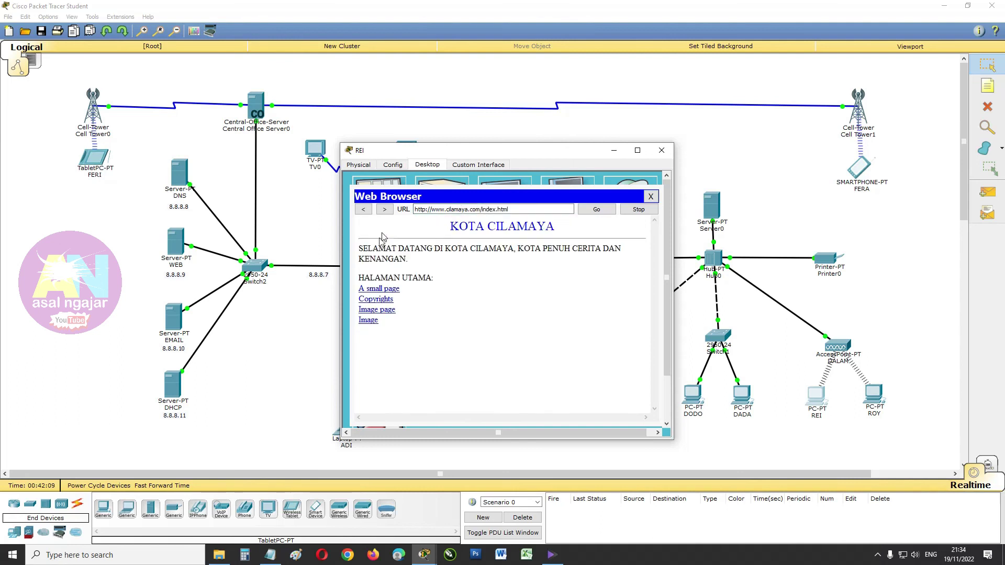
{"action": "left_click", "coordinate": [373, 309]}
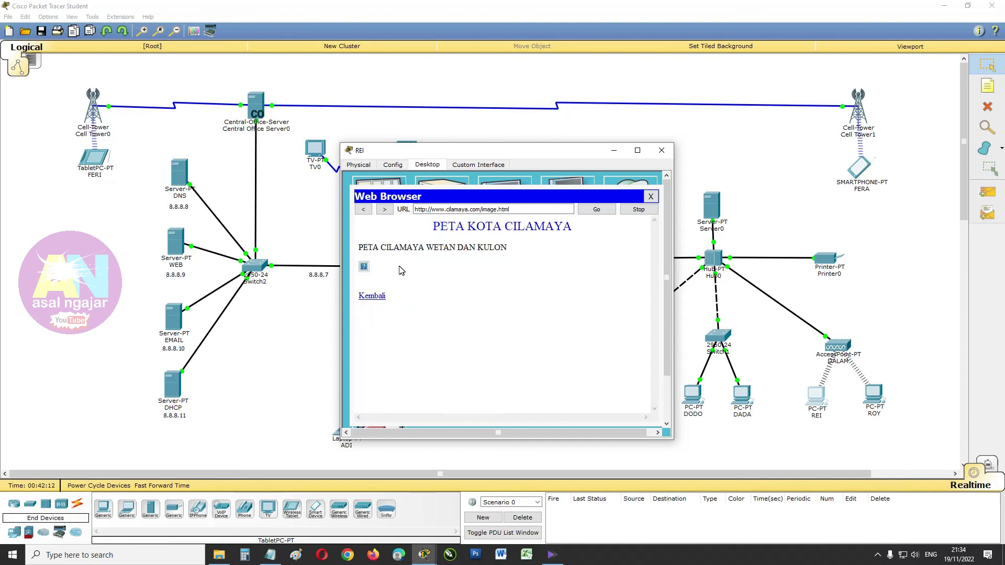
{"action": "left_click", "coordinate": [371, 297]}
{"action": "left_click", "coordinate": [368, 321]}
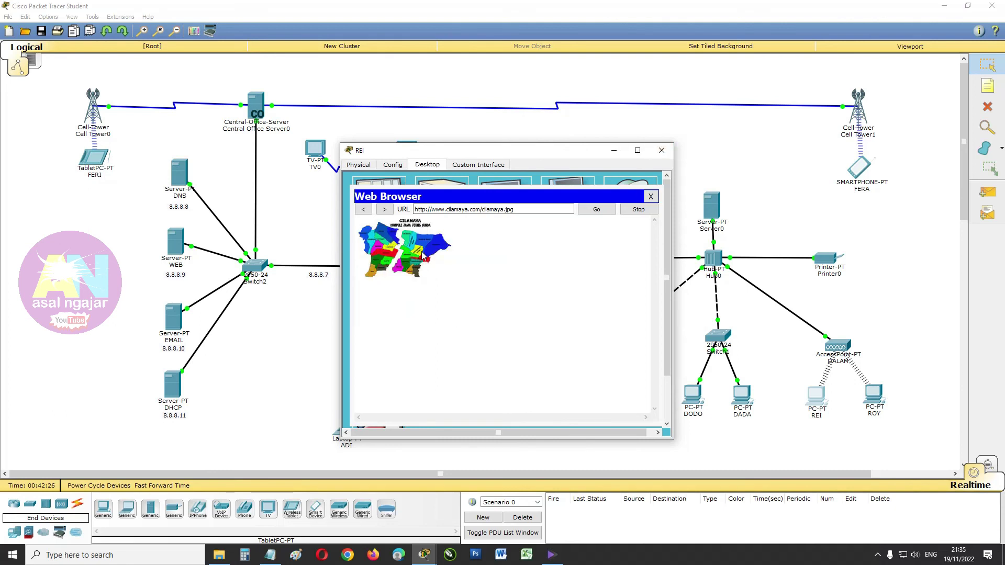
{"action": "left_click", "coordinate": [660, 150]}
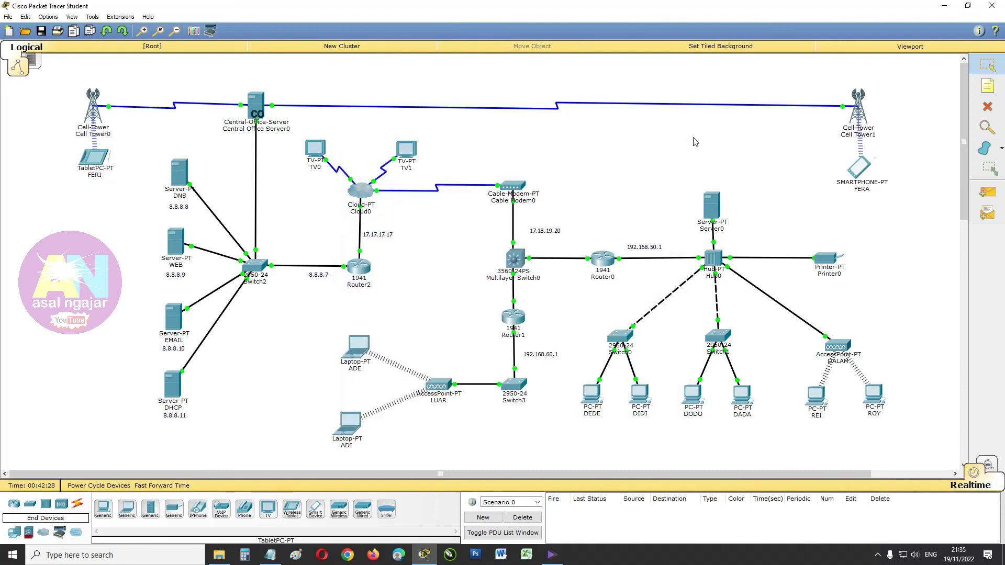
{"action": "left_click", "coordinate": [358, 352]}
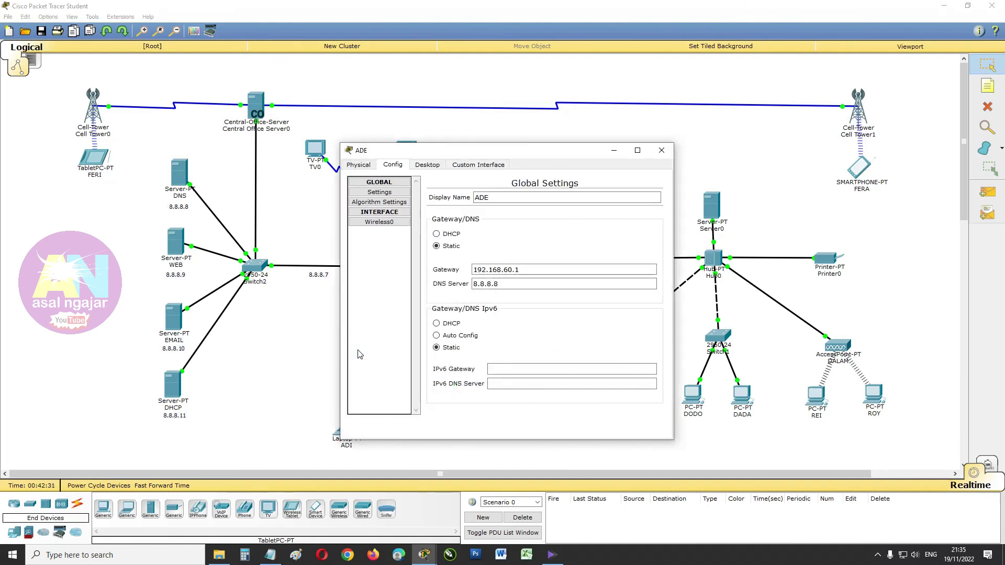
{"action": "left_click", "coordinate": [428, 164]}
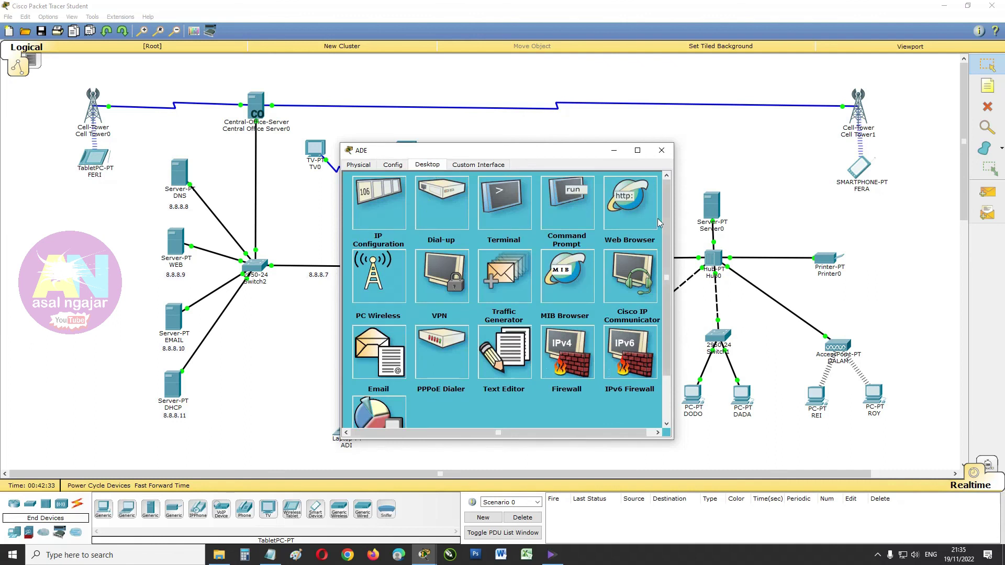
{"action": "left_click", "coordinate": [624, 208]}
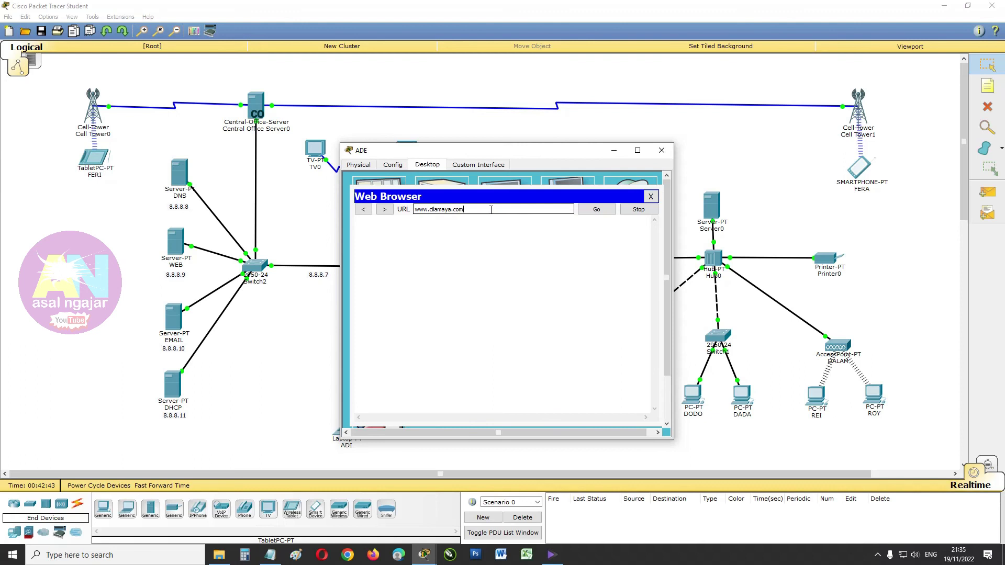
{"action": "key", "text": "Return"}
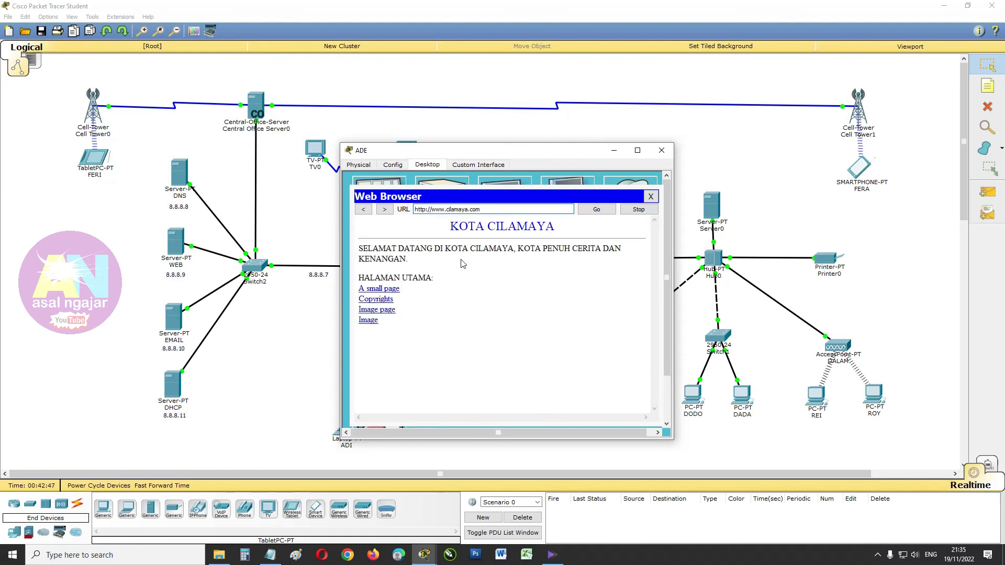
Step: Check the site's Image, Image page and A small page links on ADE, returning home after each, and close ADE's window
{"action": "left_click", "coordinate": [373, 322]}
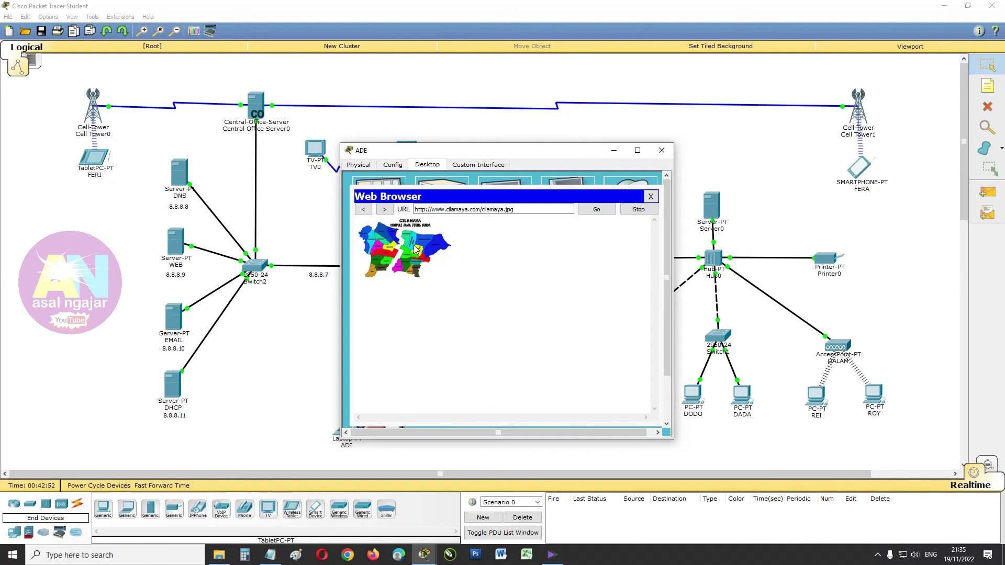
{"action": "left_click", "coordinate": [369, 211]}
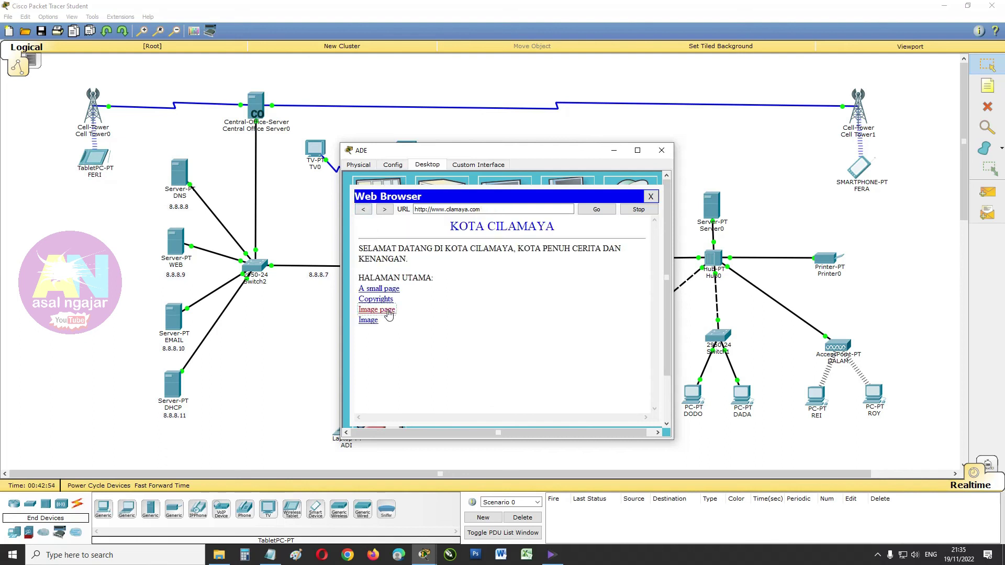
{"action": "left_click", "coordinate": [385, 311]}
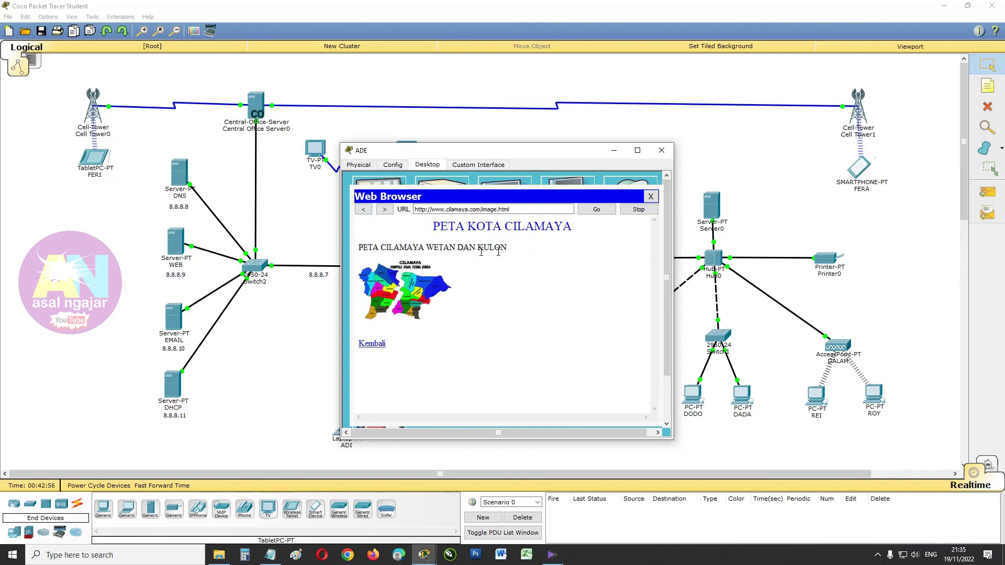
{"action": "left_click", "coordinate": [367, 211]}
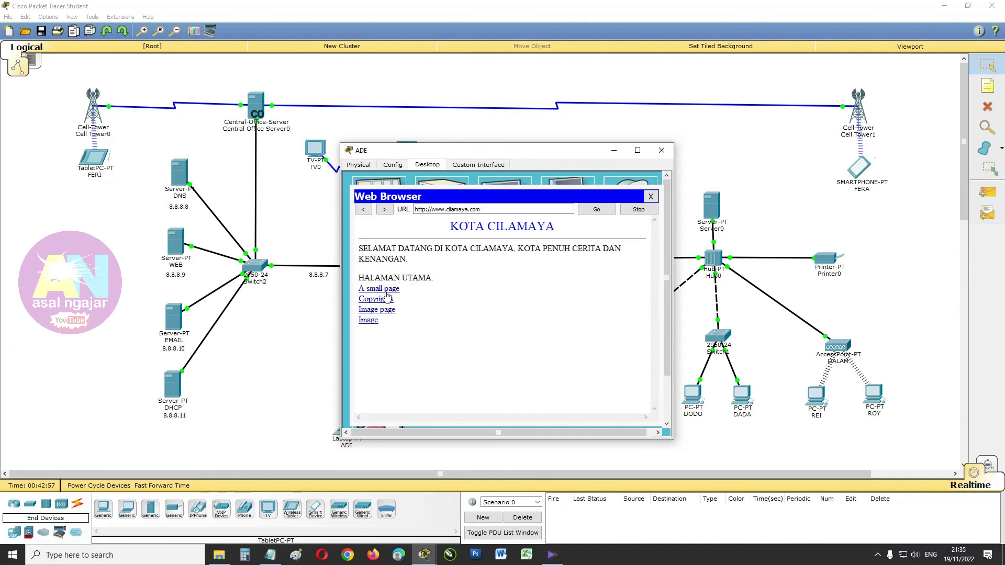
{"action": "left_click", "coordinate": [386, 291]}
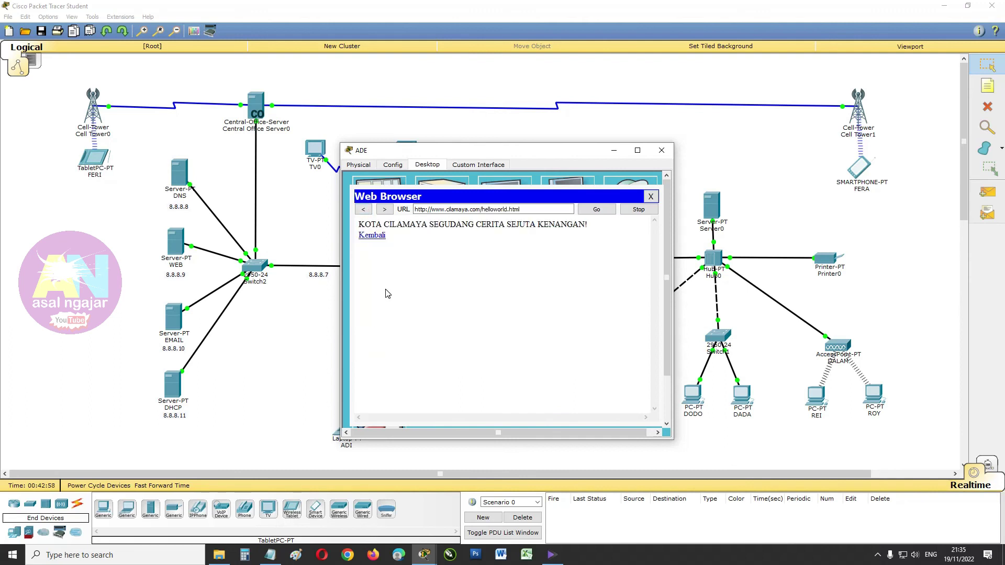
{"action": "left_click", "coordinate": [377, 236]}
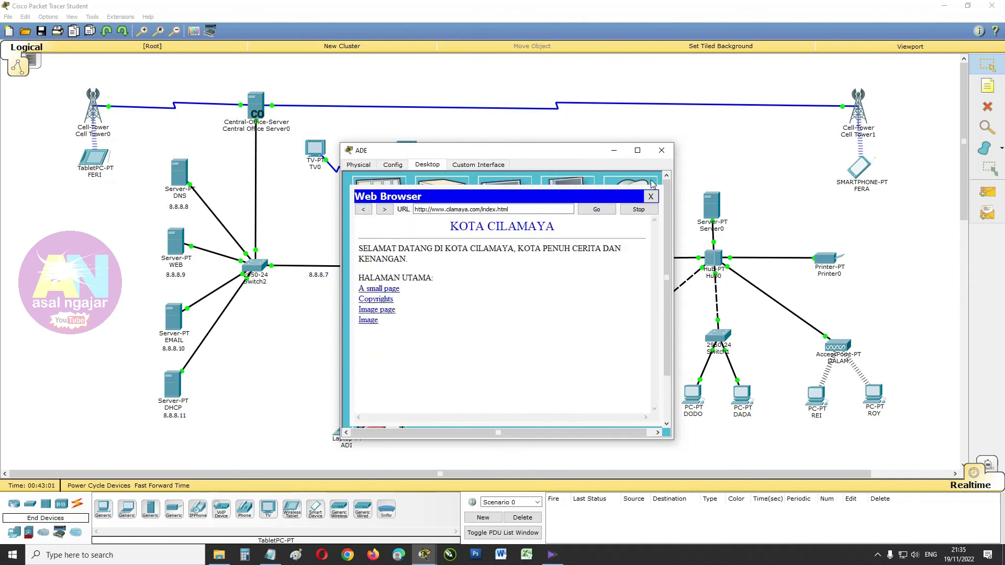
{"action": "left_click", "coordinate": [661, 150]}
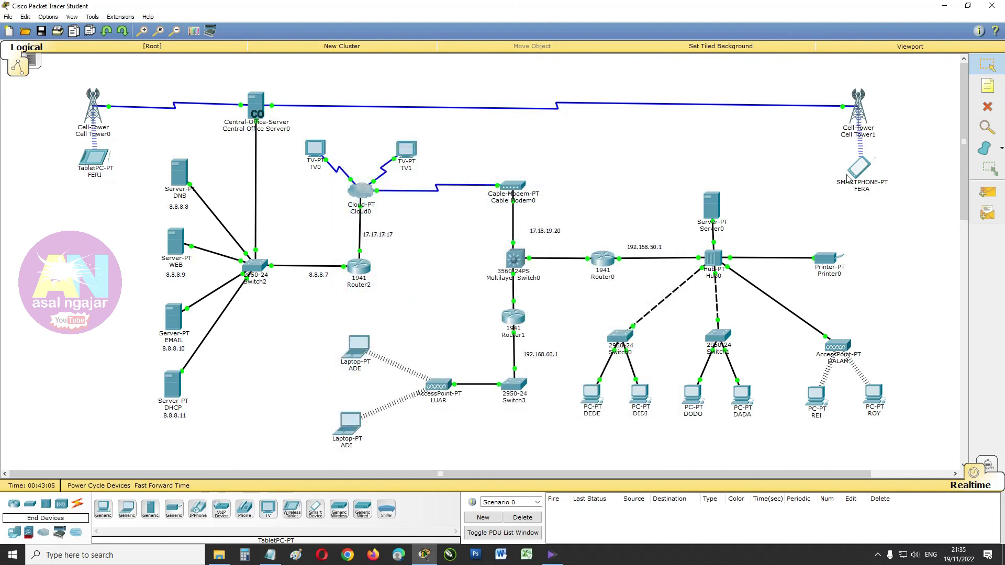
{"action": "left_click", "coordinate": [863, 173]}
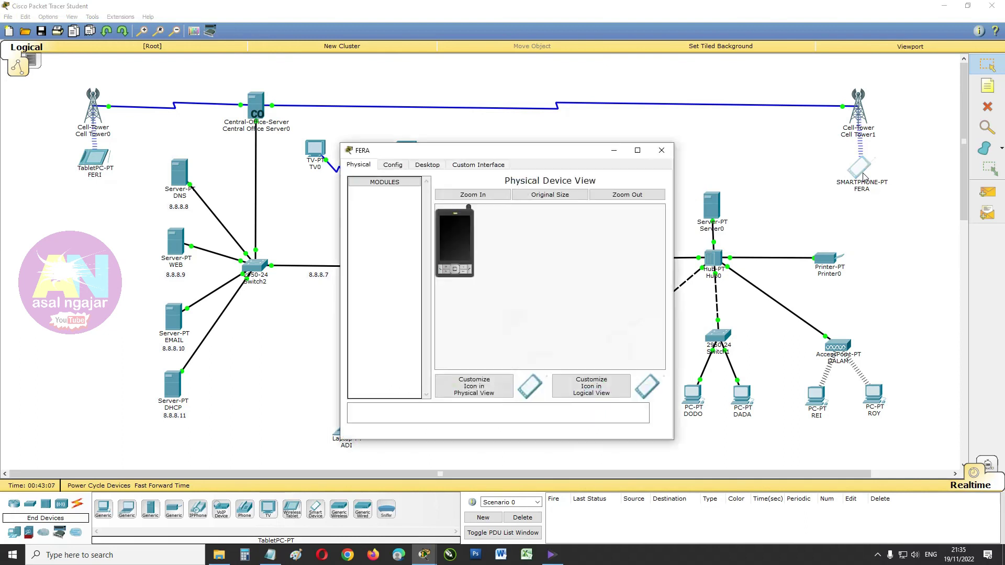
{"action": "left_click", "coordinate": [427, 165]}
{"action": "left_click", "coordinate": [554, 212]}
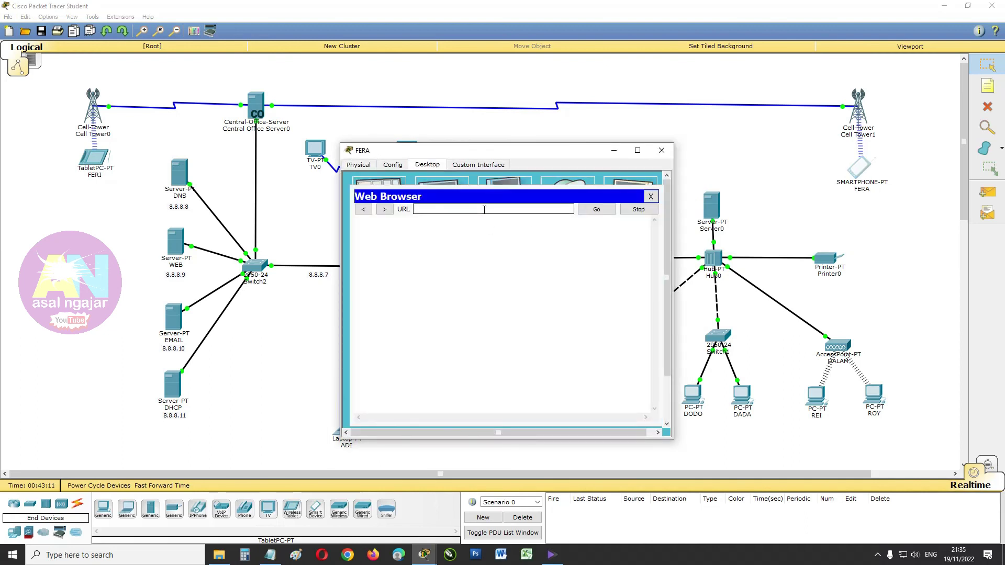
{"action": "type", "text": "www.cilamaya.com"}
{"action": "key", "text": "Return"}
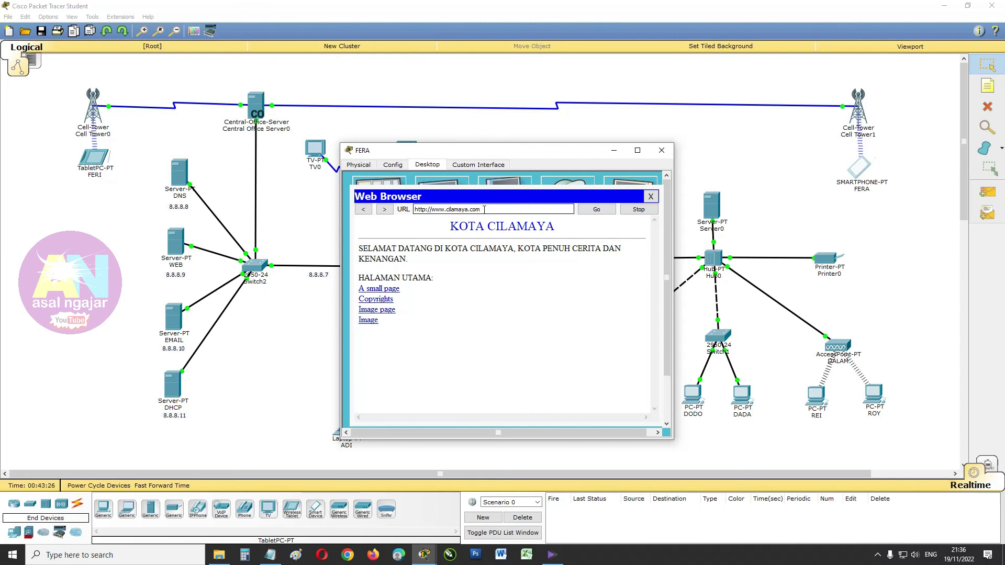
Step: Check the site's A small page, Image page and Image links on FERA, returning home after each, and close FERA's window
{"action": "left_click", "coordinate": [378, 290]}
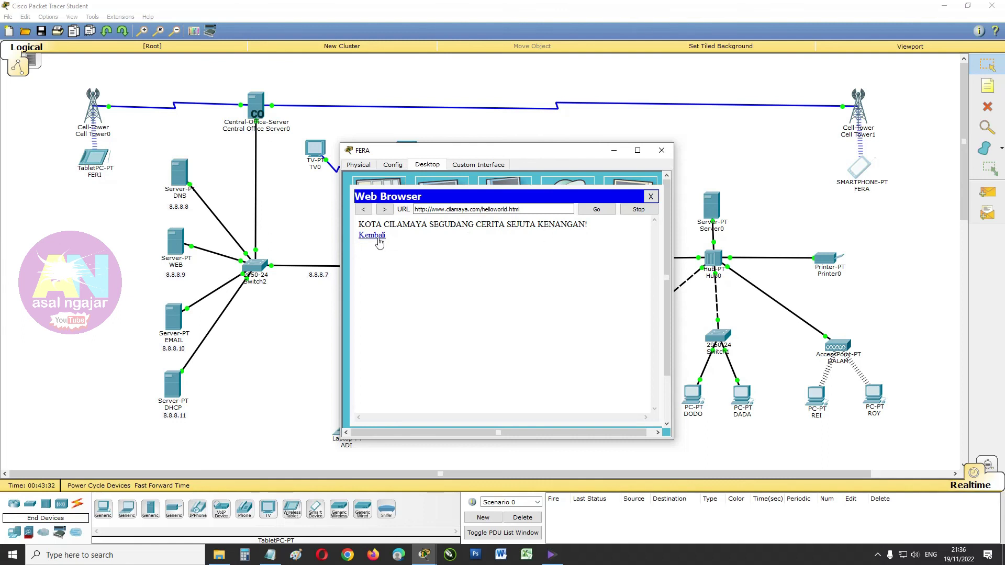
{"action": "left_click", "coordinate": [378, 241]}
{"action": "left_click", "coordinate": [374, 313]}
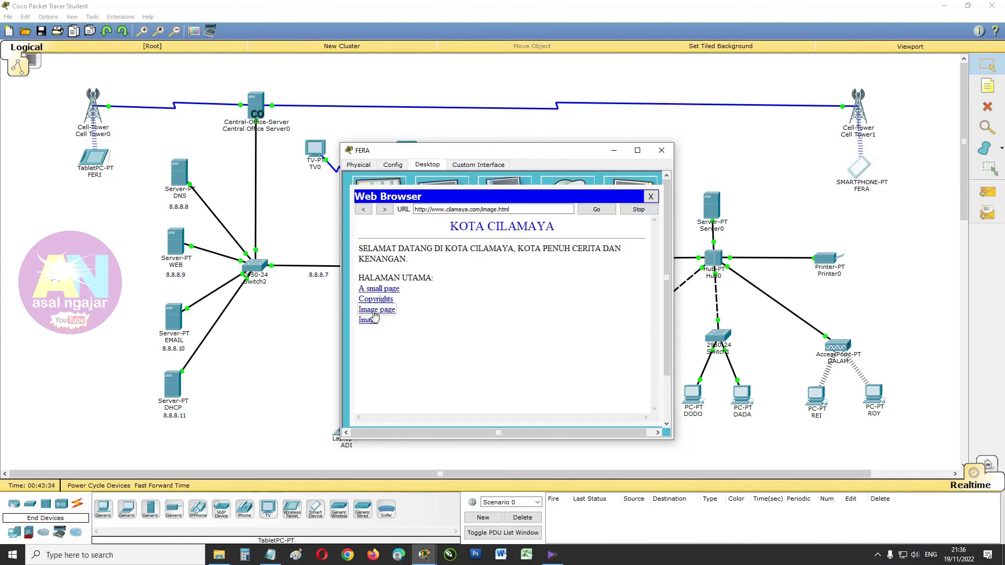
{"action": "left_click", "coordinate": [377, 345]}
{"action": "left_click", "coordinate": [370, 321]}
{"action": "left_click", "coordinate": [364, 210]}
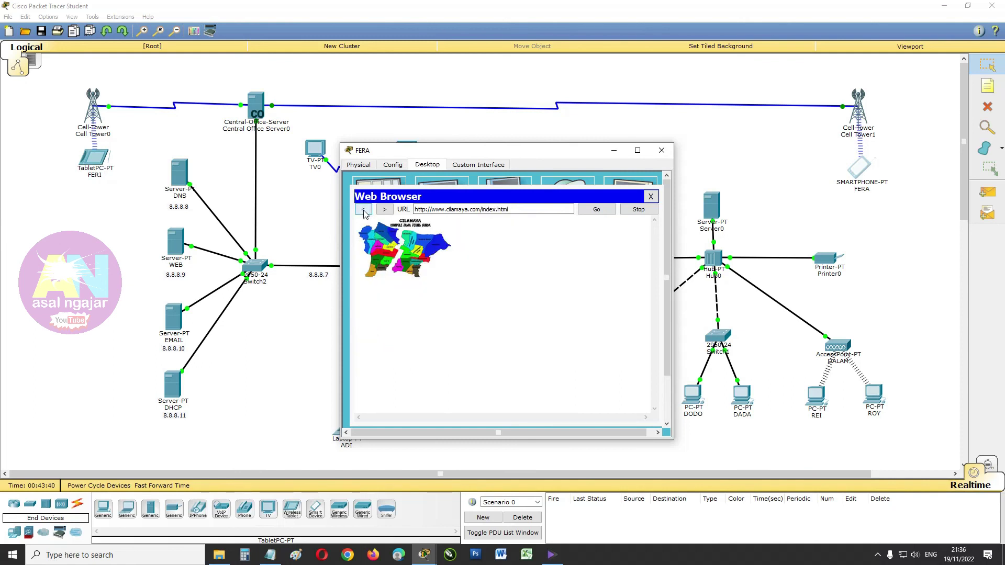
{"action": "left_click", "coordinate": [667, 151]}
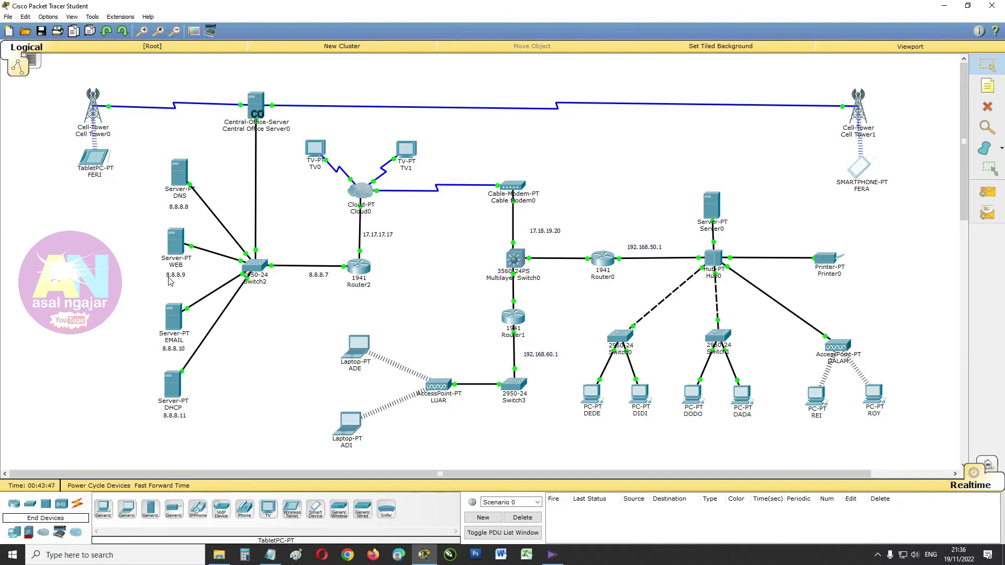
Step: Open the mail configuration on tablet FERI and enter the mail user's name and e-mail address
{"action": "mouse_move", "coordinate": [173, 253]}
{"action": "left_click", "coordinate": [96, 164]}
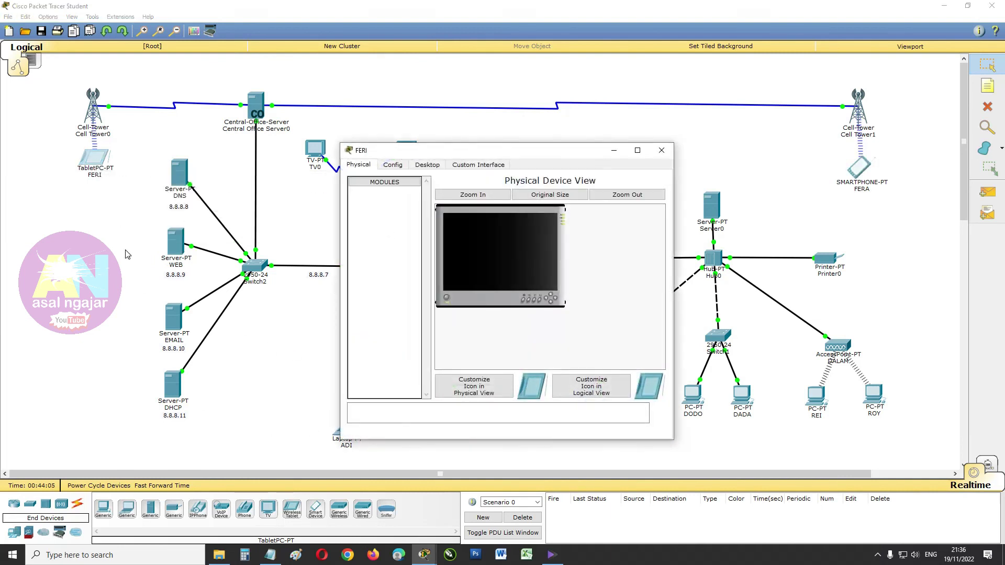
{"action": "left_click", "coordinate": [421, 166]}
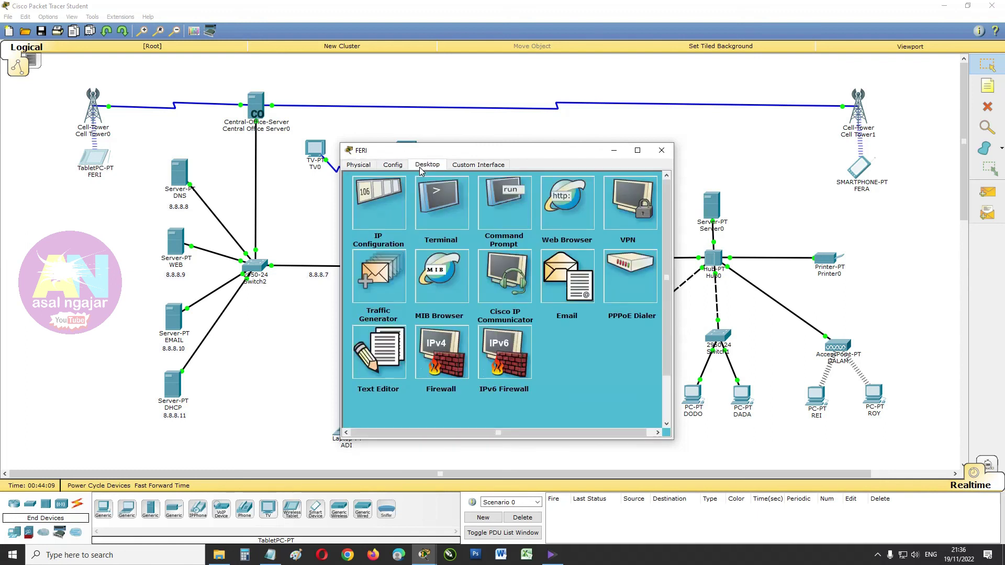
{"action": "left_click", "coordinate": [564, 284]}
{"action": "left_click", "coordinate": [431, 233]}
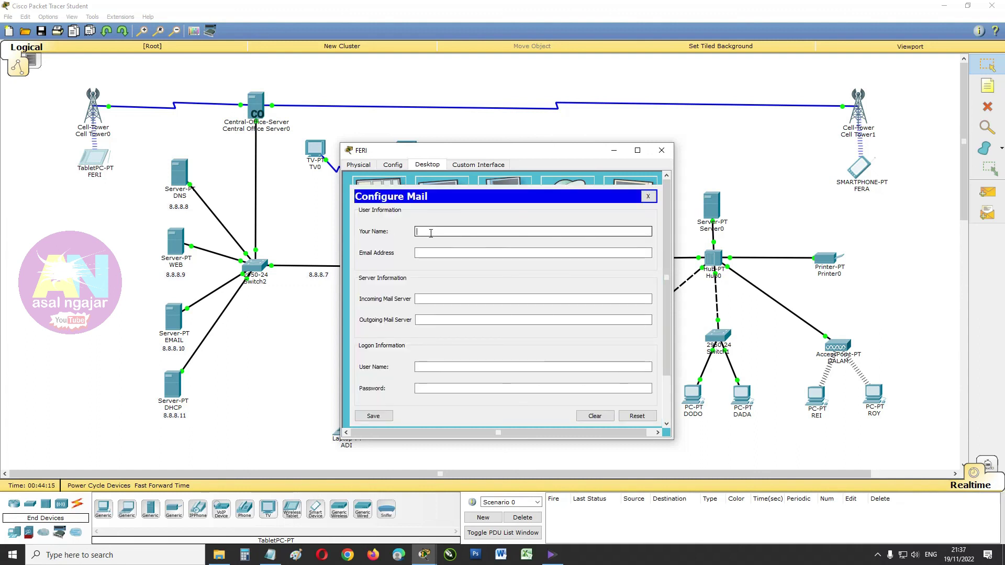
{"action": "type", "text": "feri"}
{"action": "left_click", "coordinate": [429, 253]}
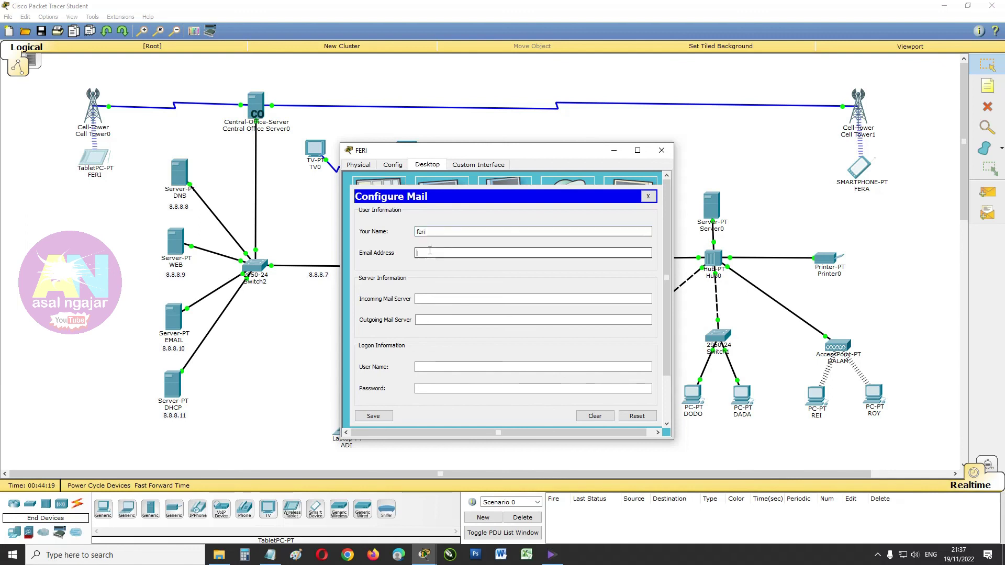
{"action": "type", "text": "feri@"}
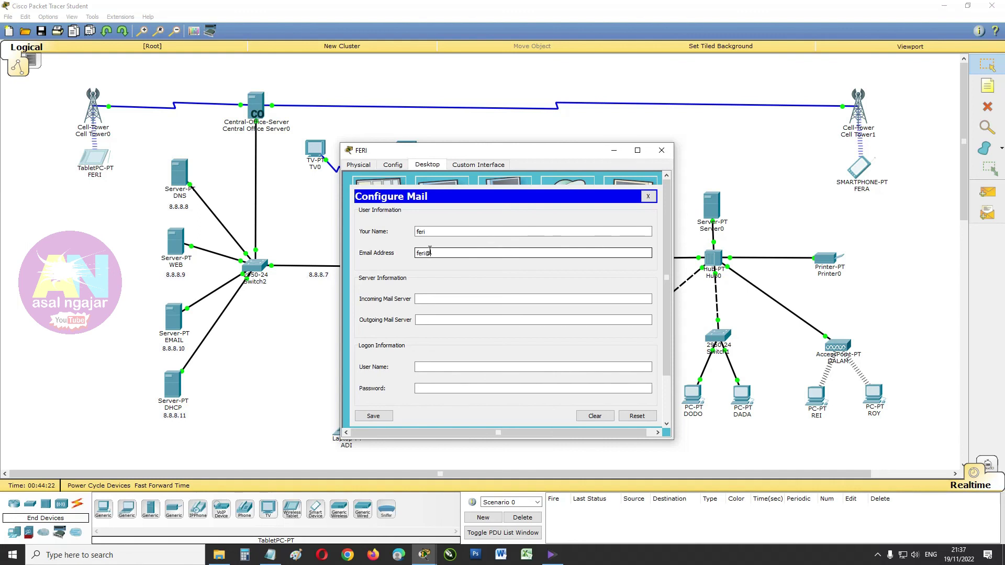
{"action": "type", "text": "cilamaya.com"}
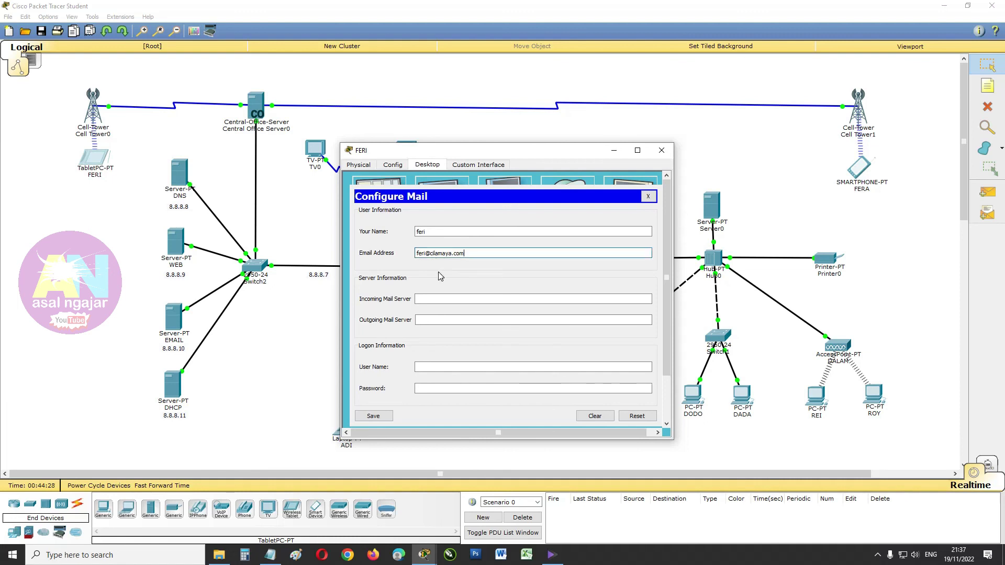
Step: Set both the incoming and outgoing mail servers on FERI to 8.8.8.10
{"action": "left_click", "coordinate": [462, 300]}
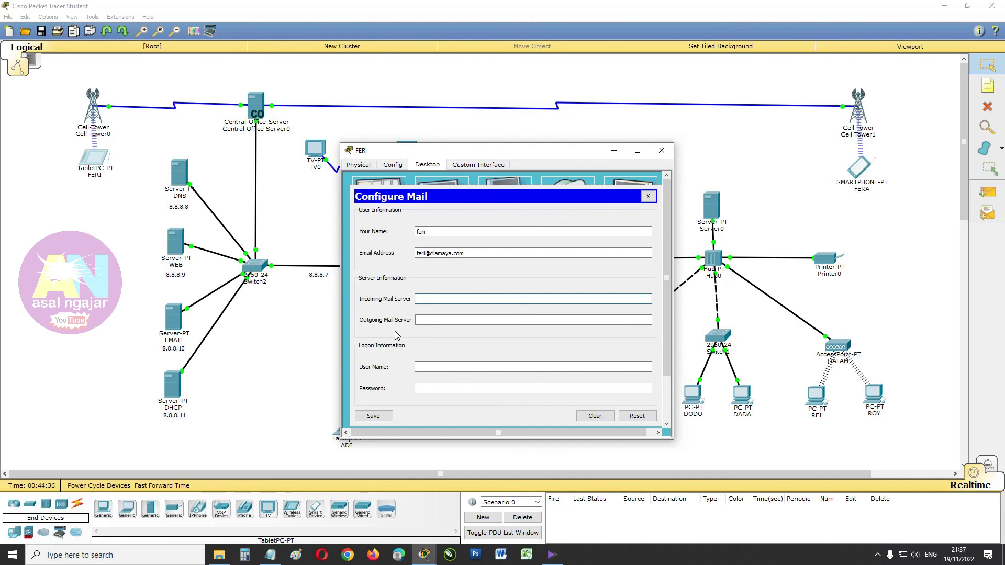
{"action": "type", "text": ".8.8.10"}
{"action": "left_click_drag", "start_coordinate": [451, 300], "coordinate": [378, 304]}
{"action": "key", "text": "ctrl+c"}
{"action": "left_click", "coordinate": [433, 320]}
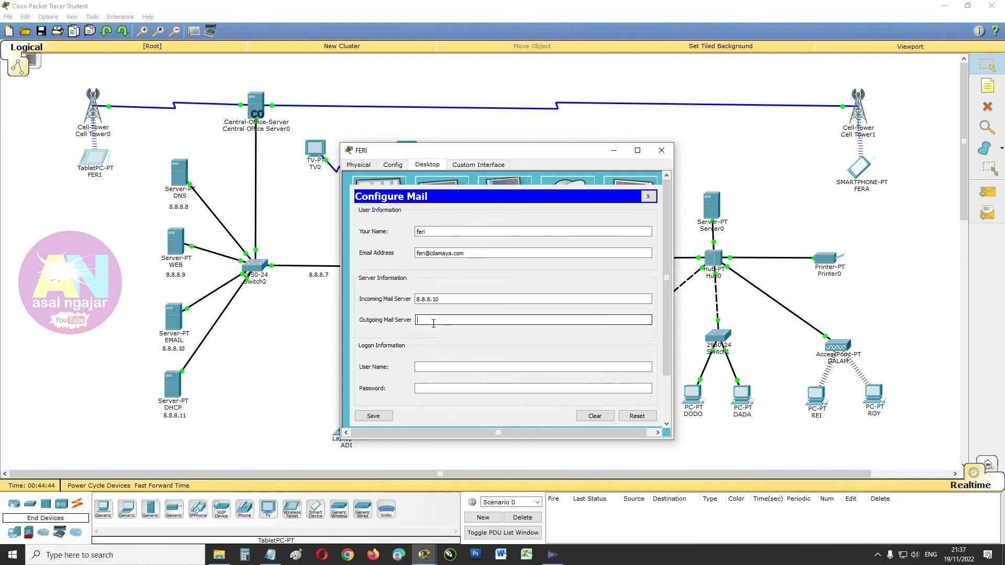
{"action": "key", "text": "ctrl+v"}
Step: Enter FERI's mail logon user name and password, and save the mail configuration
{"action": "left_click", "coordinate": [448, 366]}
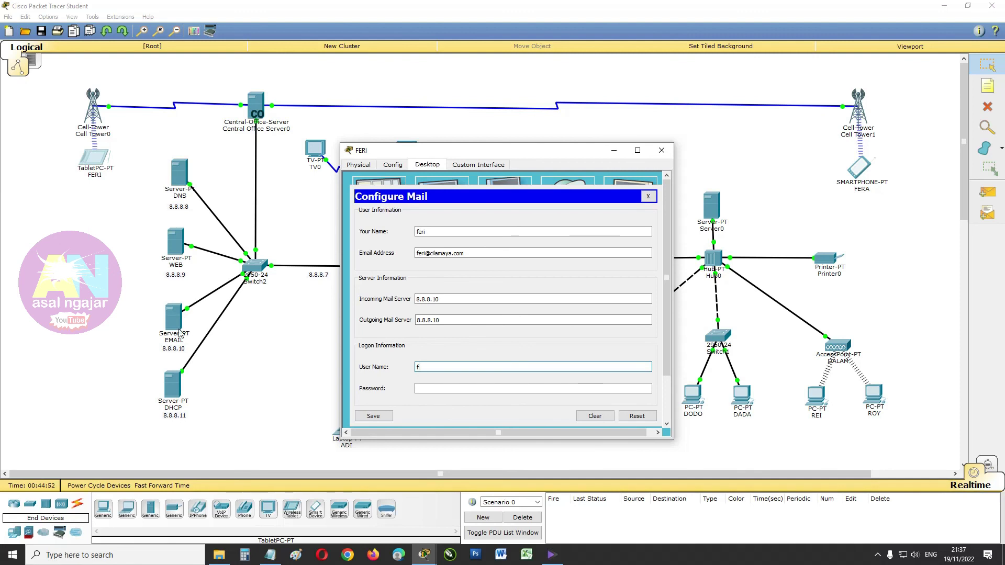
{"action": "type", "text": "feri"}
{"action": "left_click", "coordinate": [459, 390]}
{"action": "type", "text": "fe"}
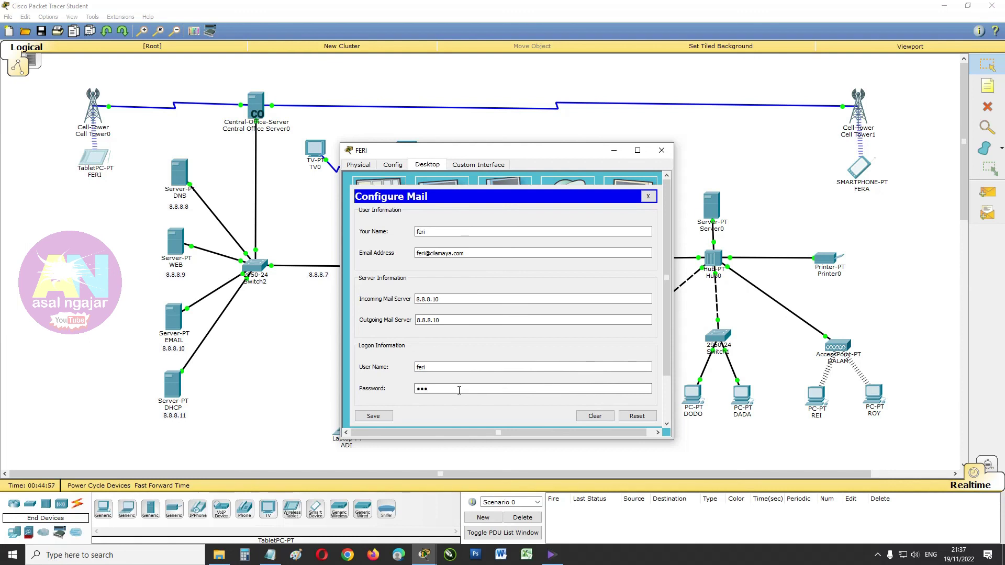
{"action": "left_click", "coordinate": [374, 417]}
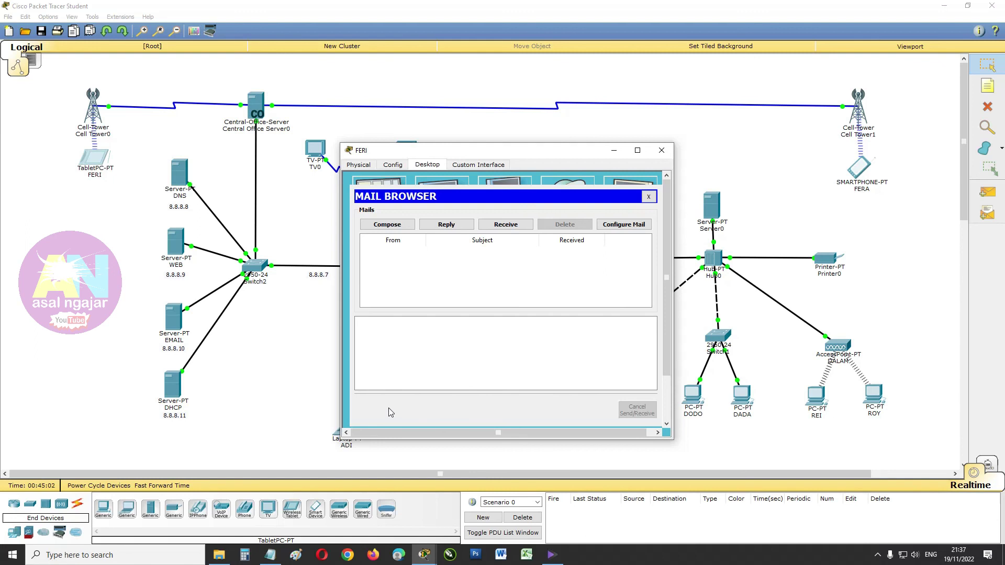
Step: Start a new mail on FERI, move its window clear of the laptops, and enter laptop ADE's e-mail address as recipient
{"action": "left_click", "coordinate": [393, 226]}
{"action": "left_click", "coordinate": [489, 212]}
{"action": "left_click_drag", "start_coordinate": [484, 149], "coordinate": [624, 138]}
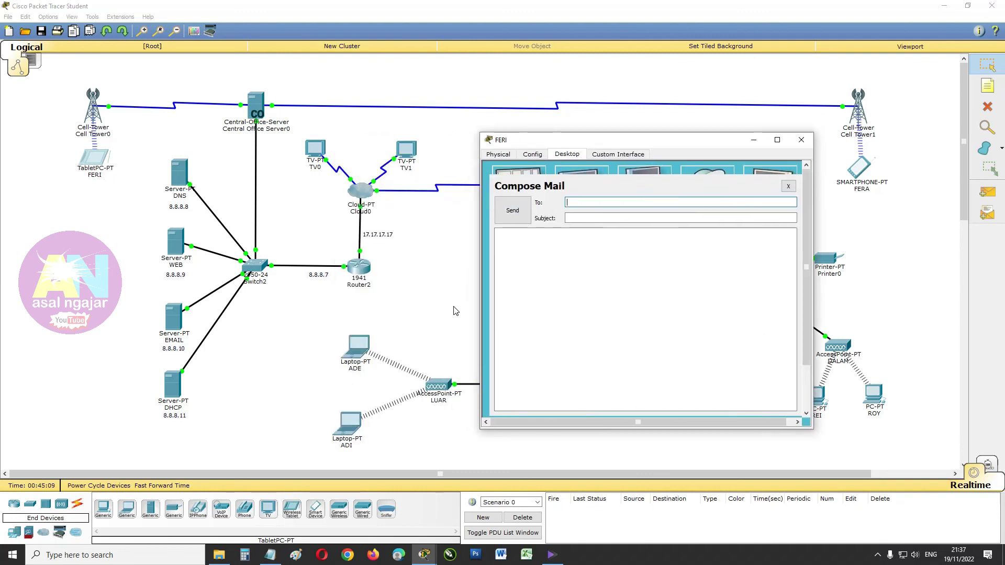
{"action": "type", "text": "ade@"}
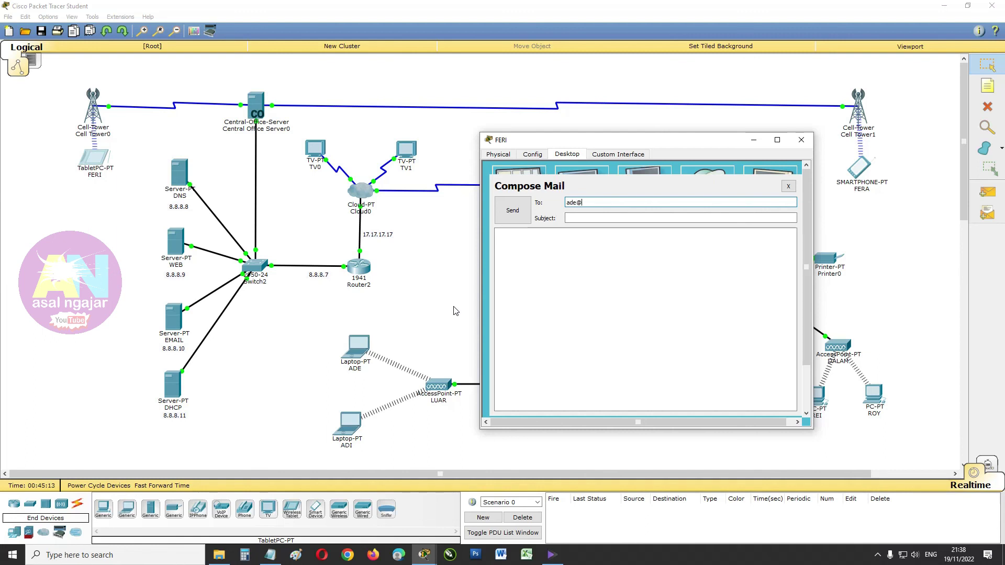
{"action": "type", "text": "cilamaya.com"}
{"action": "key", "text": "Tab"}
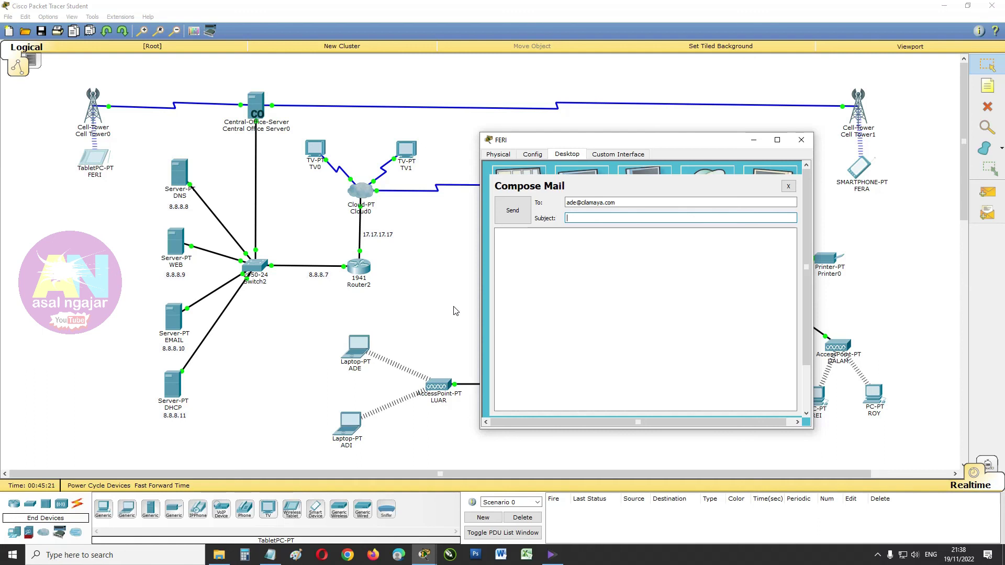
Step: Send the mail from FERI with subject "simulasi jaringan" and body "simulasi jaringan wan dengan 3 router dan jaringan celluler pada cisco packet tracer"
{"action": "type", "text": "se"}
{"action": "type", "text": "mulasi"}
{"action": "type", "text": " jaringan"}
{"action": "left_click", "coordinate": [555, 249]}
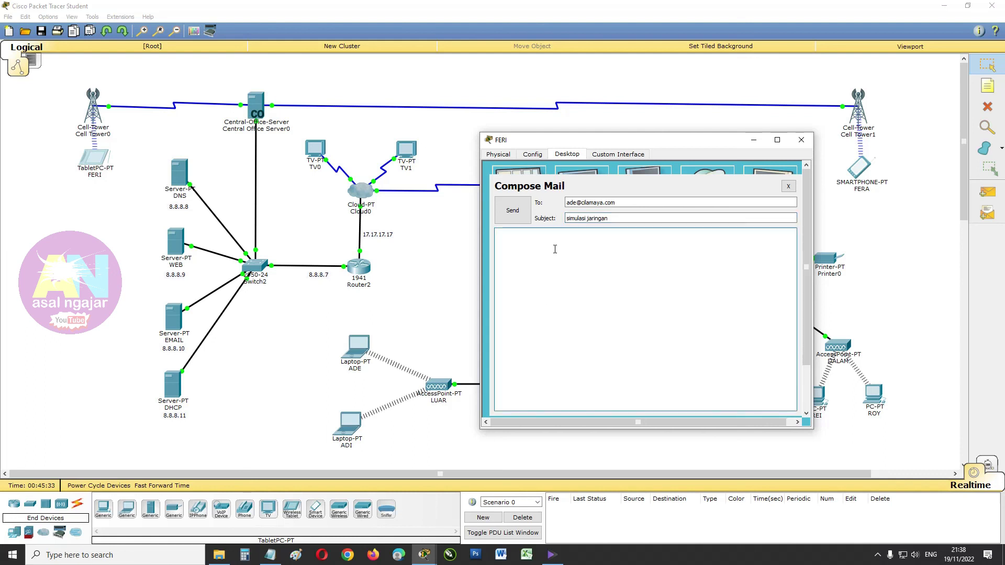
{"action": "type", "text": "simulasi jaringan wan dengan 3 router dan jaringan celluler pada"}
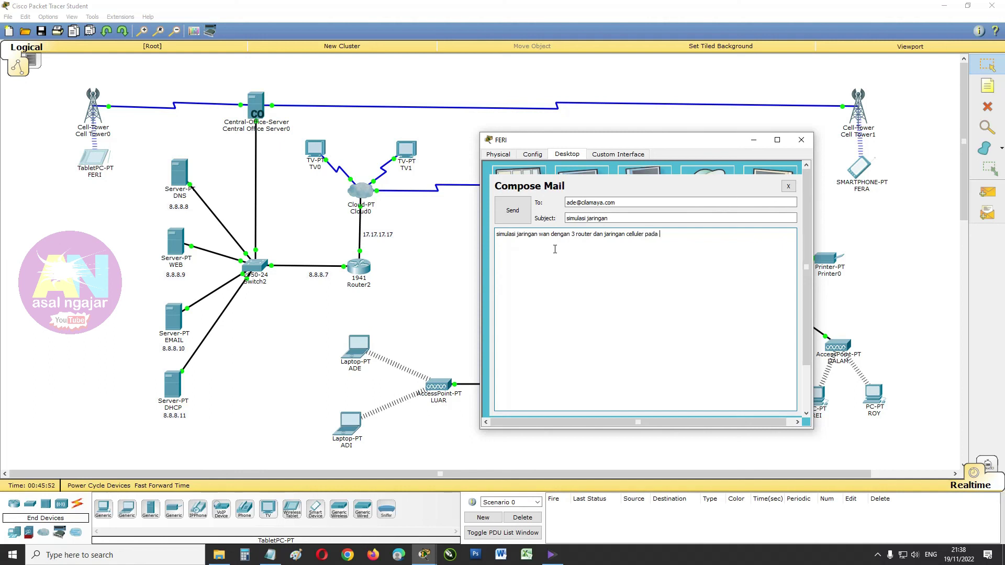
{"action": "type", "text": " cisco packet tracer"}
{"action": "left_click", "coordinate": [508, 212]}
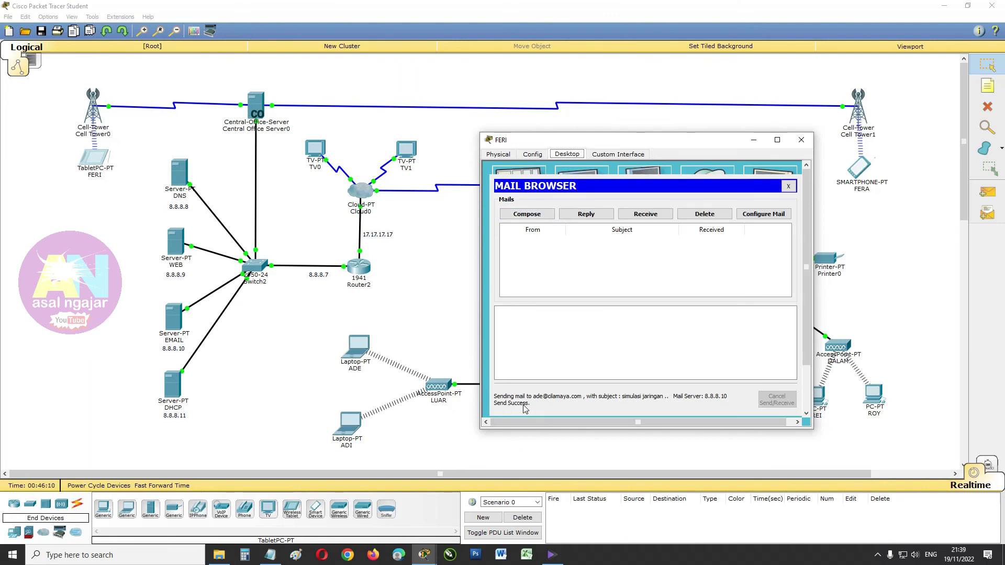
{"action": "left_click", "coordinate": [801, 140]}
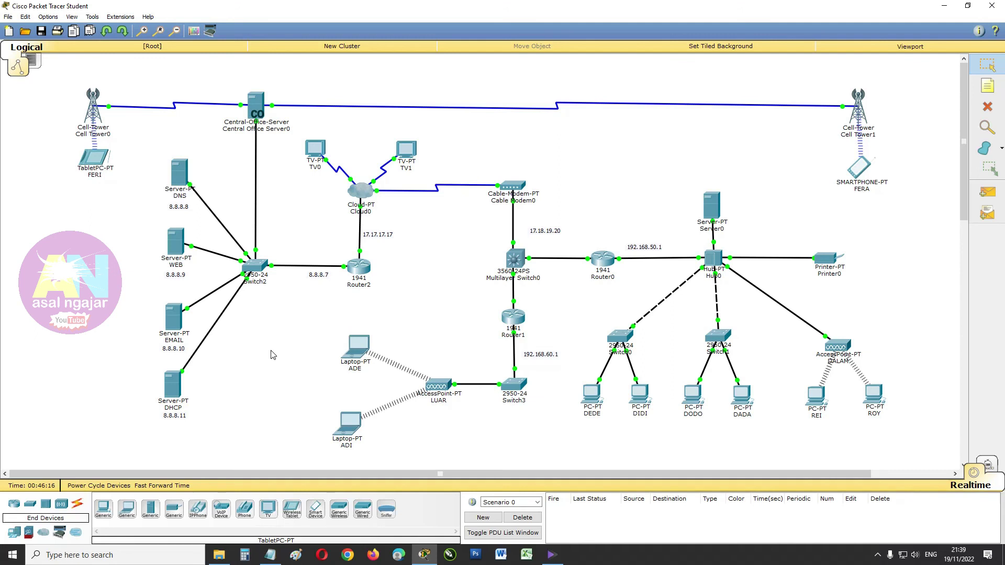
Step: Open the mail configuration on laptop ADE and enter the mail user's name and e-mail address
{"action": "left_click", "coordinate": [364, 357]}
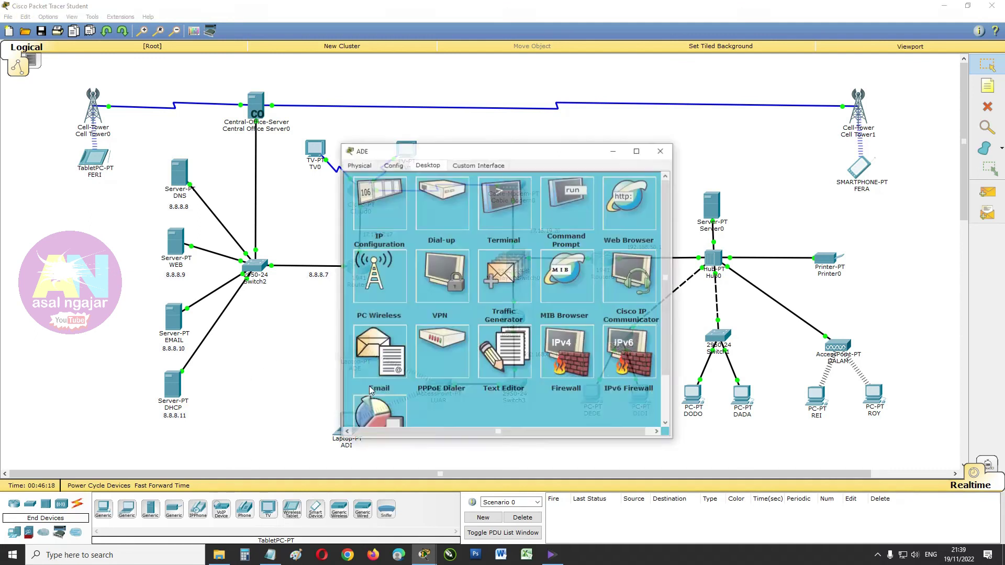
{"action": "left_click_drag", "start_coordinate": [505, 150], "coordinate": [581, 88]}
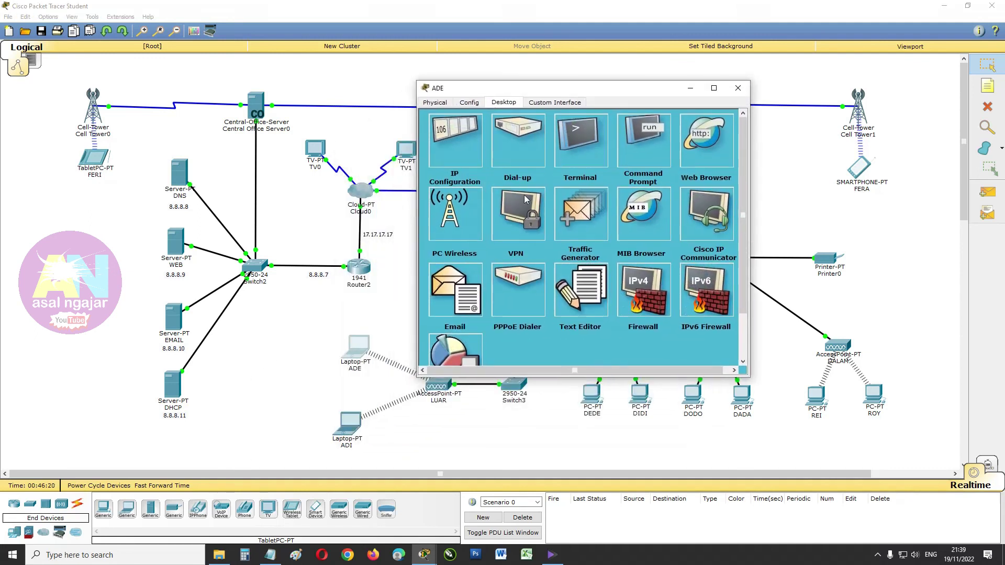
{"action": "left_click", "coordinate": [465, 299]}
{"action": "left_click", "coordinate": [494, 169]}
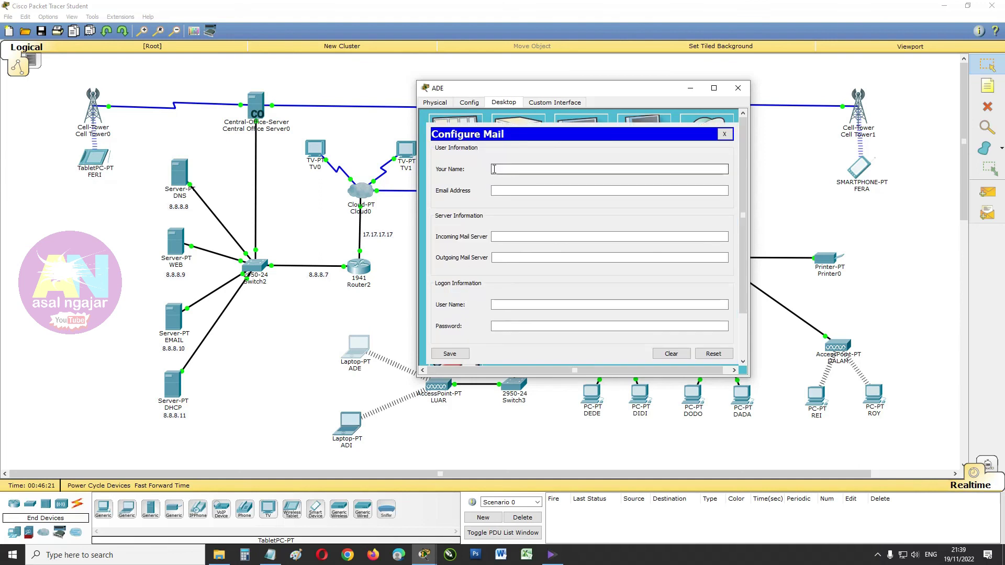
{"action": "type", "text": "ade@cil"}
{"action": "type", "text": "ade@cila"}
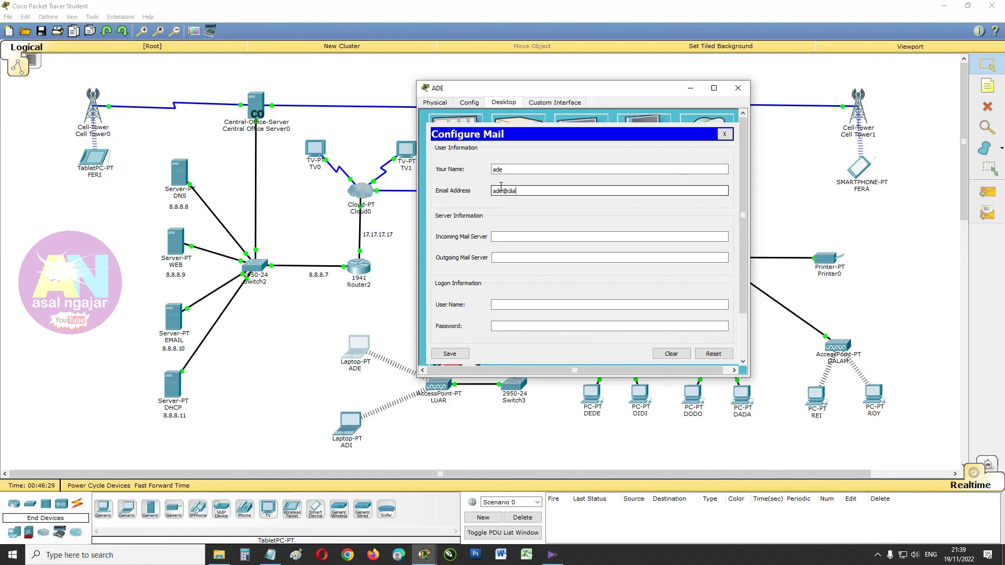
{"action": "type", "text": "maya.com"}
Step: Set both the incoming and outgoing mail servers on laptop ADE to 8.8.8.10
{"action": "left_click", "coordinate": [526, 239]}
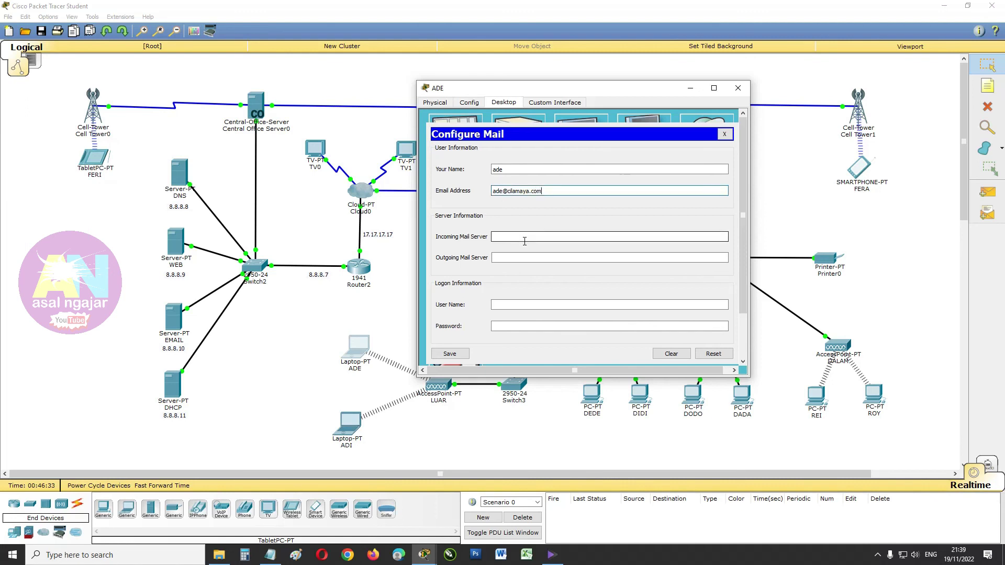
{"action": "type", "text": "8.8.8.10"}
{"action": "left_click", "coordinate": [525, 257]}
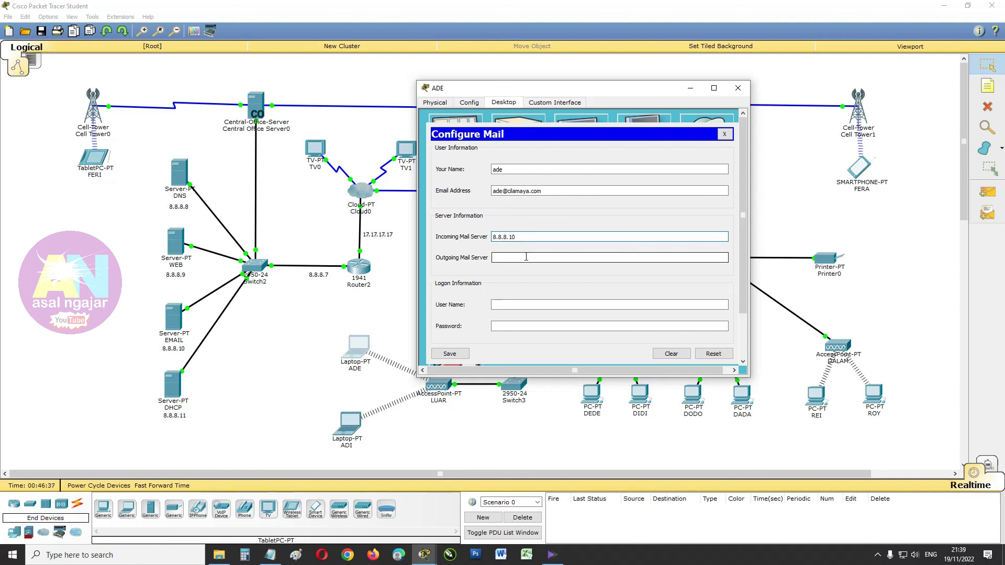
{"action": "type", "text": "8.8.8.10"}
Step: Enter ADE's mail logon user name and password, and save the mail configuration
{"action": "left_click", "coordinate": [524, 301]}
{"action": "type", "text": "ade"}
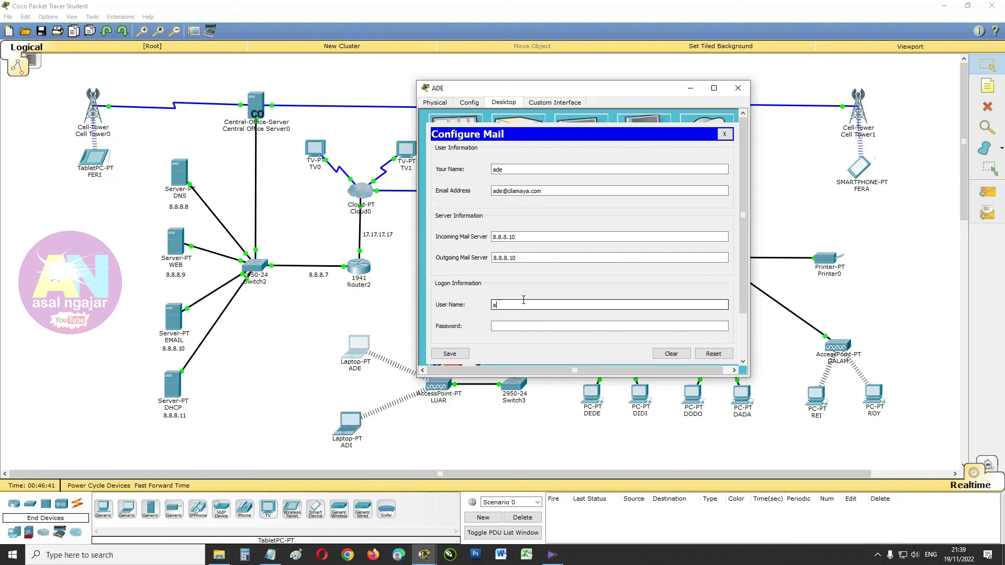
{"action": "left_click", "coordinate": [522, 325]}
{"action": "type", "text": "ade"}
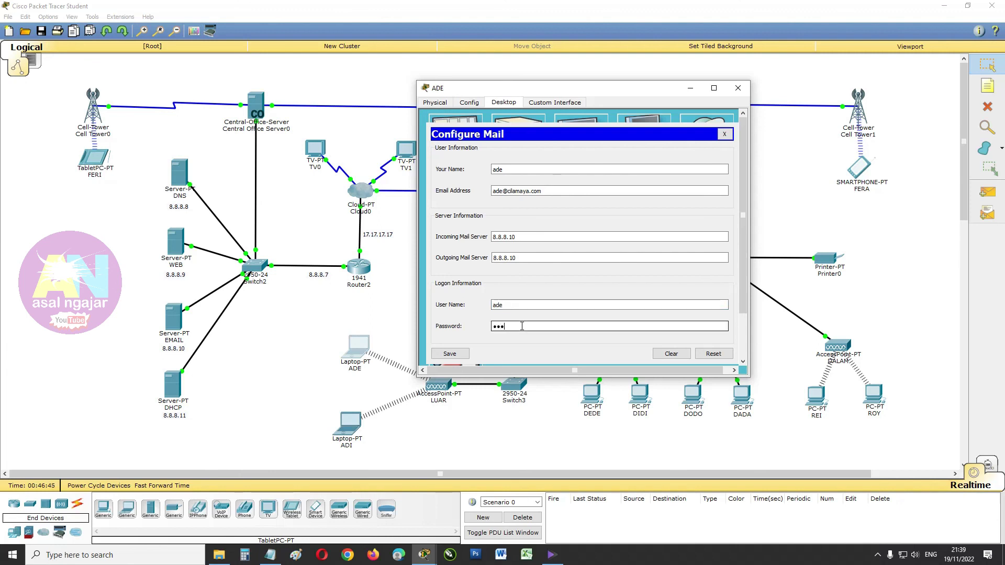
{"action": "left_click", "coordinate": [462, 356]}
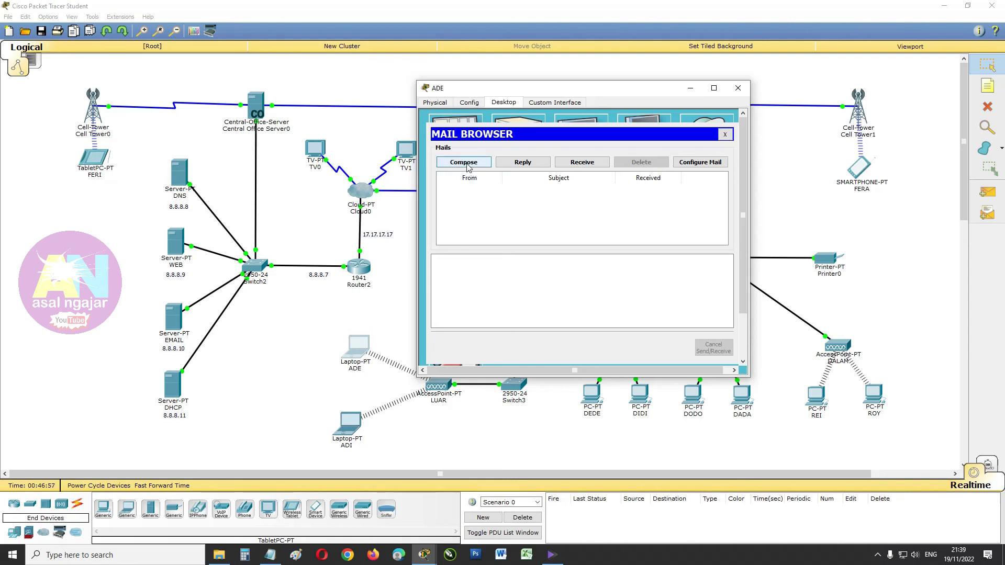
Step: Receive mail on laptop ADE, read the message sent from tablet FERI, and close the laptop's window
{"action": "left_click", "coordinate": [585, 164]}
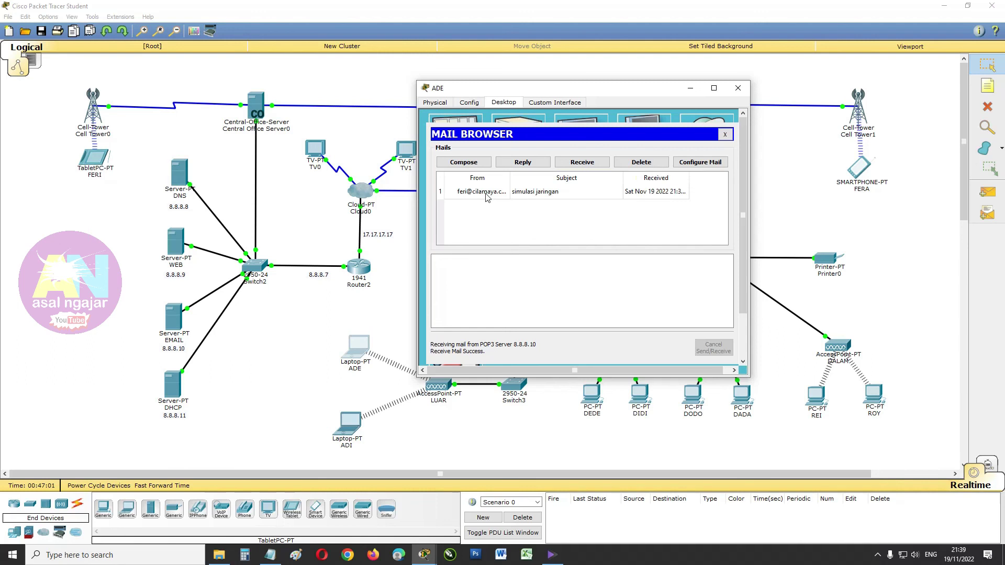
{"action": "left_click", "coordinate": [487, 193]}
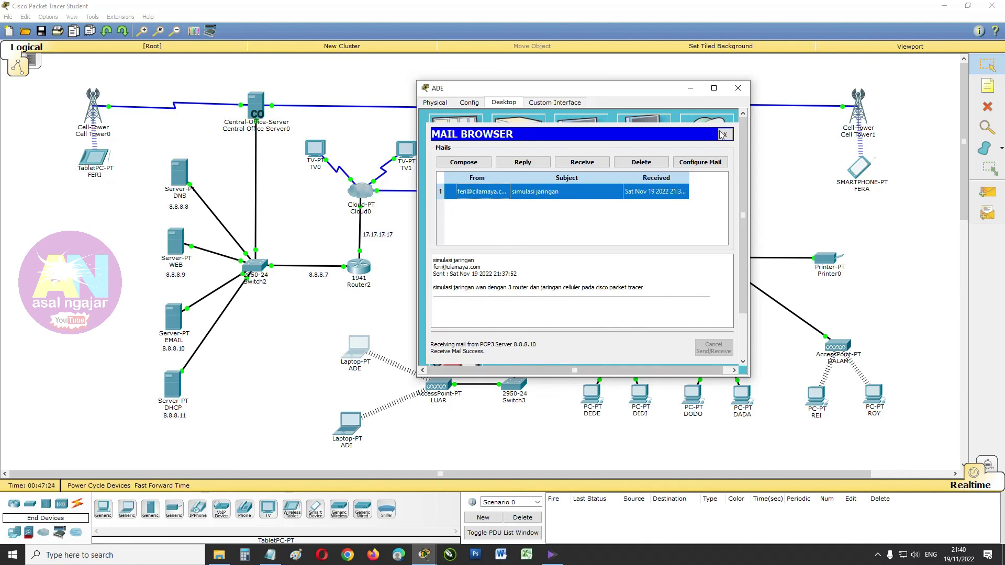
{"action": "left_click", "coordinate": [737, 88]}
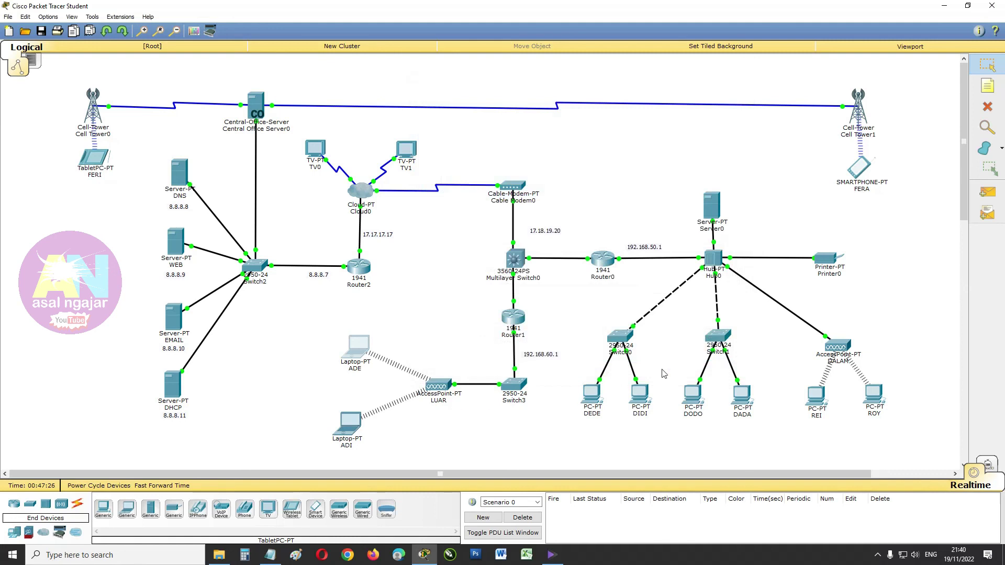
Step: Open TV0 and TV1 side by side to compare the pictures they show, and close both windows
{"action": "mouse_move", "coordinate": [591, 400]}
{"action": "left_click", "coordinate": [315, 149]}
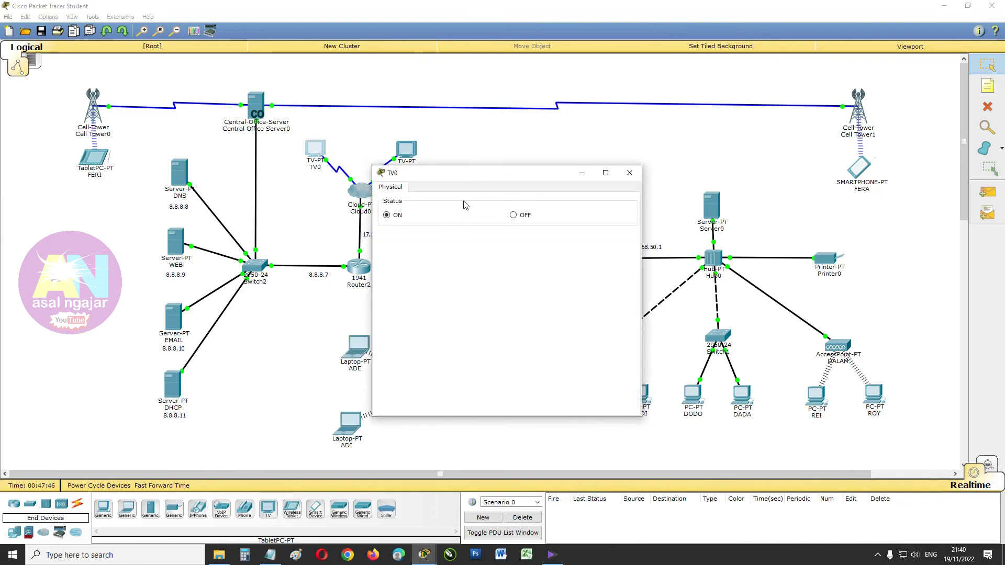
{"action": "left_click_drag", "start_coordinate": [465, 178], "coordinate": [735, 138]}
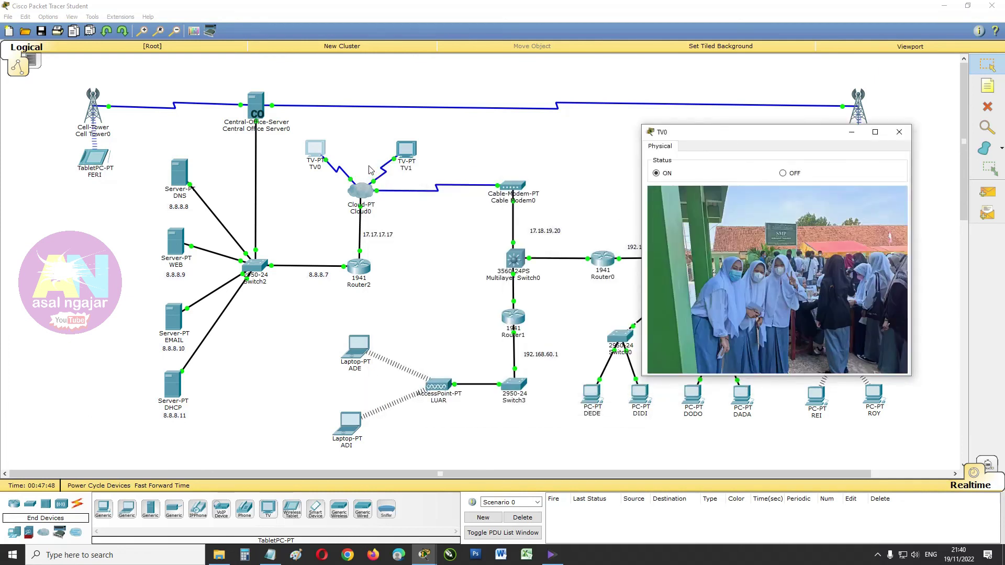
{"action": "left_click", "coordinate": [409, 161]}
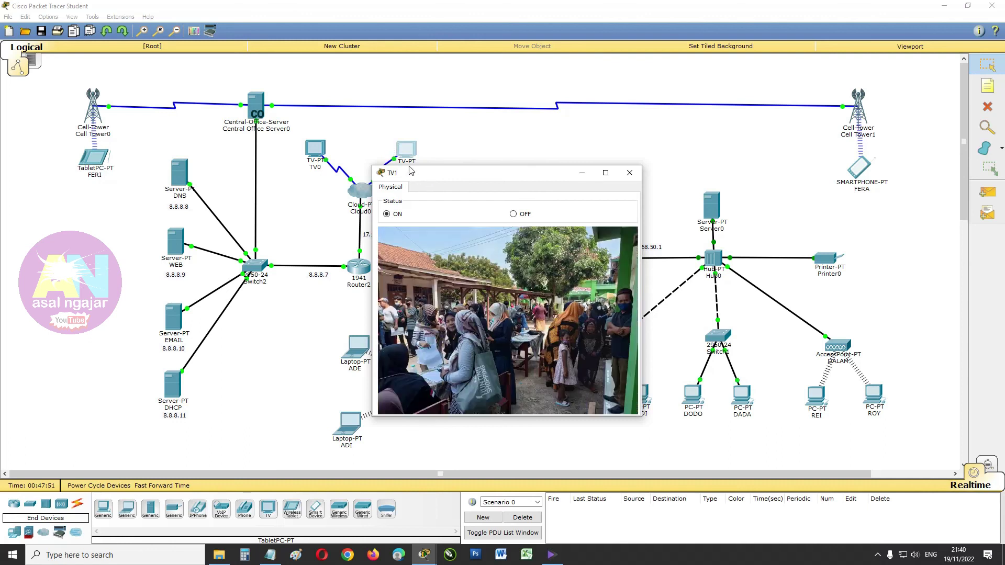
{"action": "left_click_drag", "start_coordinate": [411, 170], "coordinate": [326, 145]}
{"action": "mouse_move", "coordinate": [424, 554]}
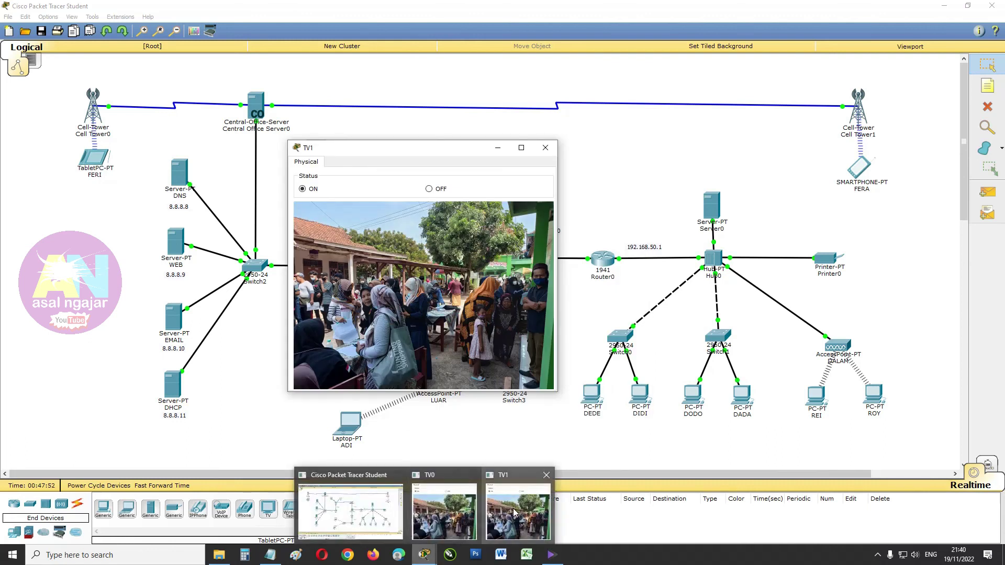
{"action": "left_click", "coordinate": [439, 506]}
{"action": "left_click_drag", "start_coordinate": [713, 135], "coordinate": [640, 154]}
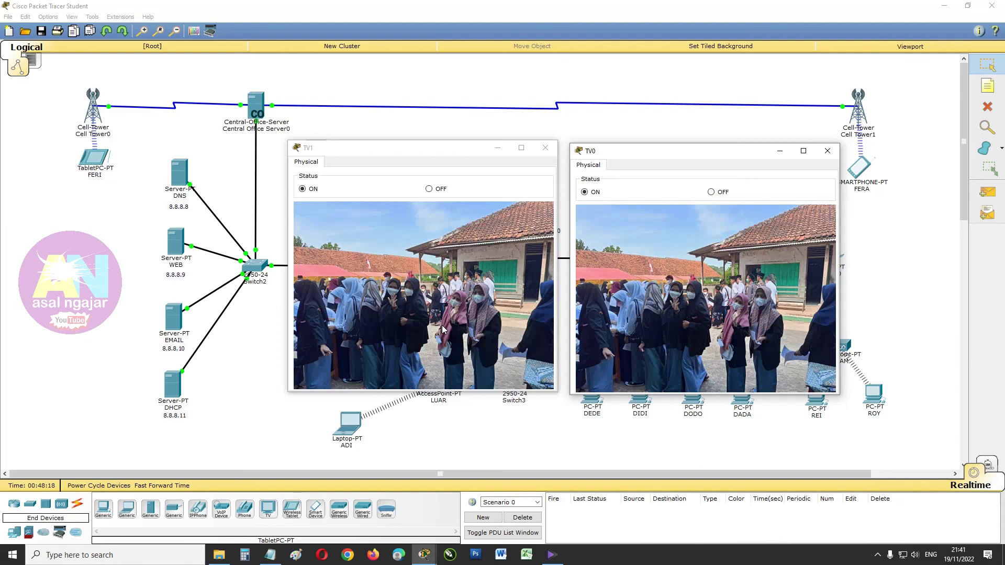
{"action": "left_click", "coordinate": [545, 149]}
{"action": "left_click", "coordinate": [827, 151]}
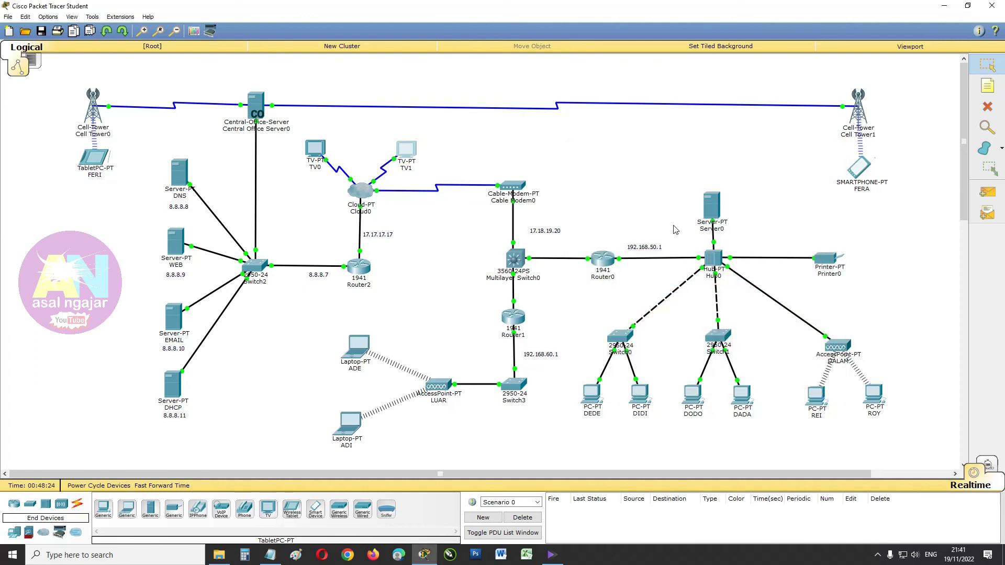